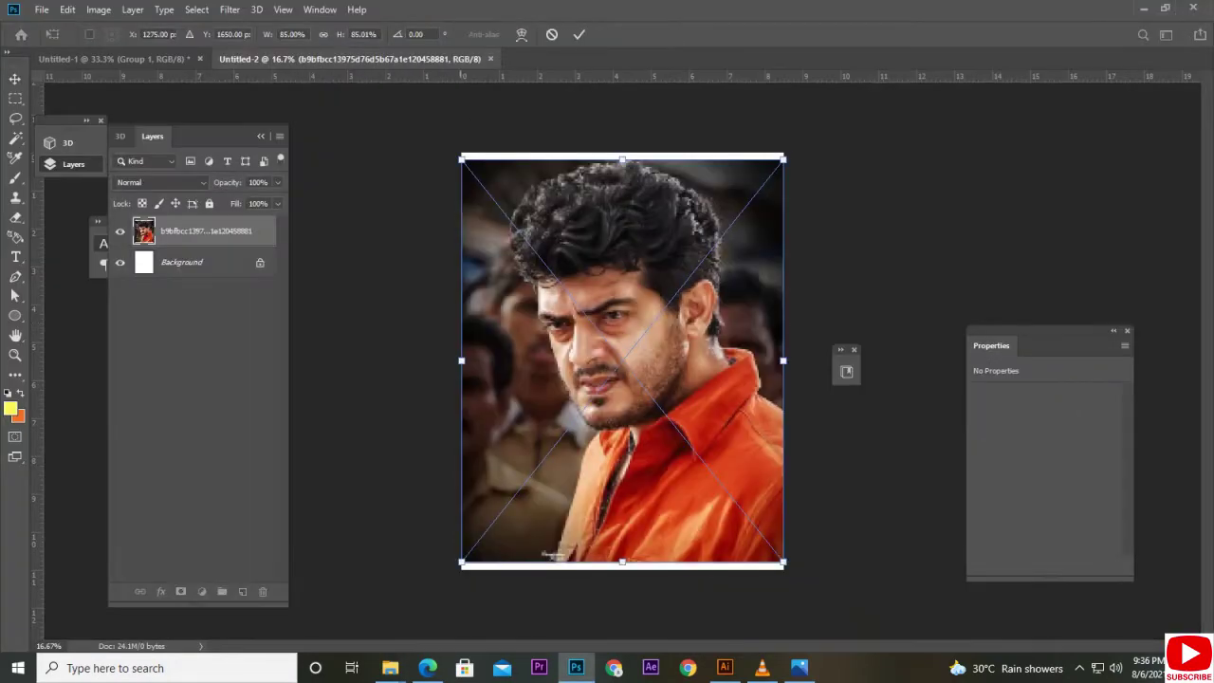
Enlarge the placed portrait to fill the canvas, commit it, and duplicate its layer.
{"action": "left_click_drag", "start_coordinate": [462, 159], "coordinate": [425, 149]}
{"action": "key", "text": "Return"}
{"action": "scroll", "coordinate": [607, 361], "scroll_direction": "up", "scroll_amount": 3}
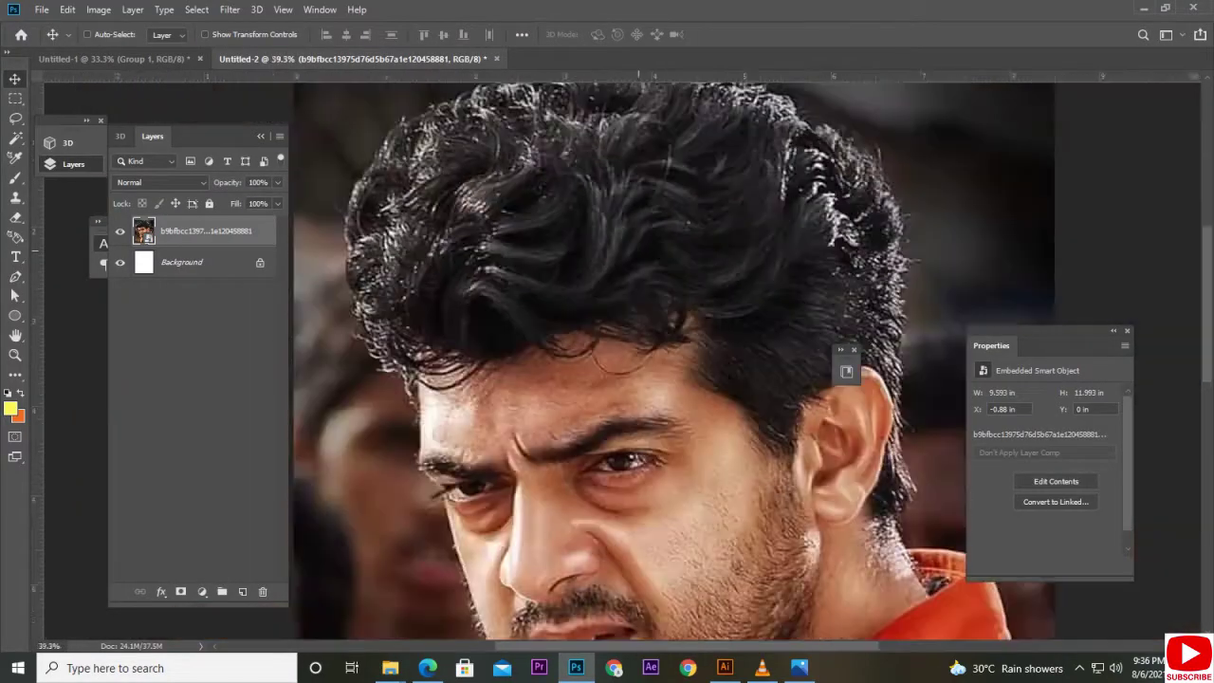
{"action": "scroll", "coordinate": [626, 360], "scroll_direction": "up", "scroll_amount": 2}
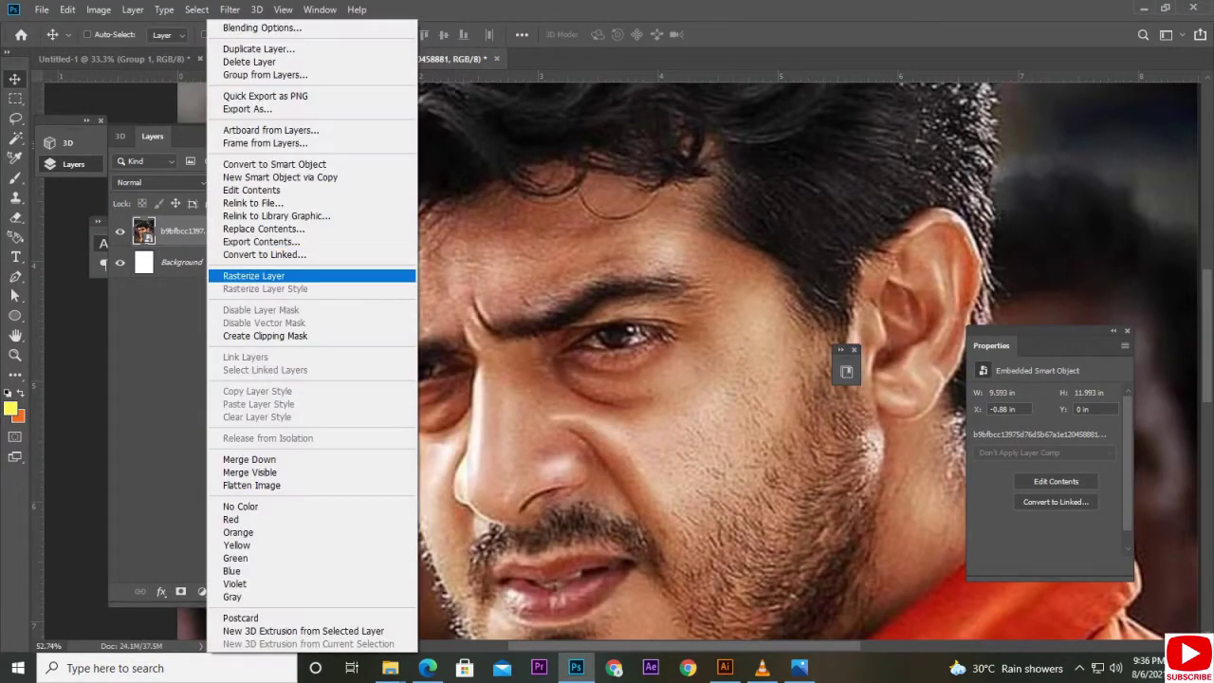
{"action": "key", "text": "ctrl+j"}
Sharpen the copy with Smart Sharpen at Amount 155 and Radius 3.3.
{"action": "scroll", "coordinate": [664, 360], "scroll_direction": "down", "scroll_amount": 2}
{"action": "scroll", "coordinate": [791, 349], "scroll_direction": "up", "scroll_amount": 3}
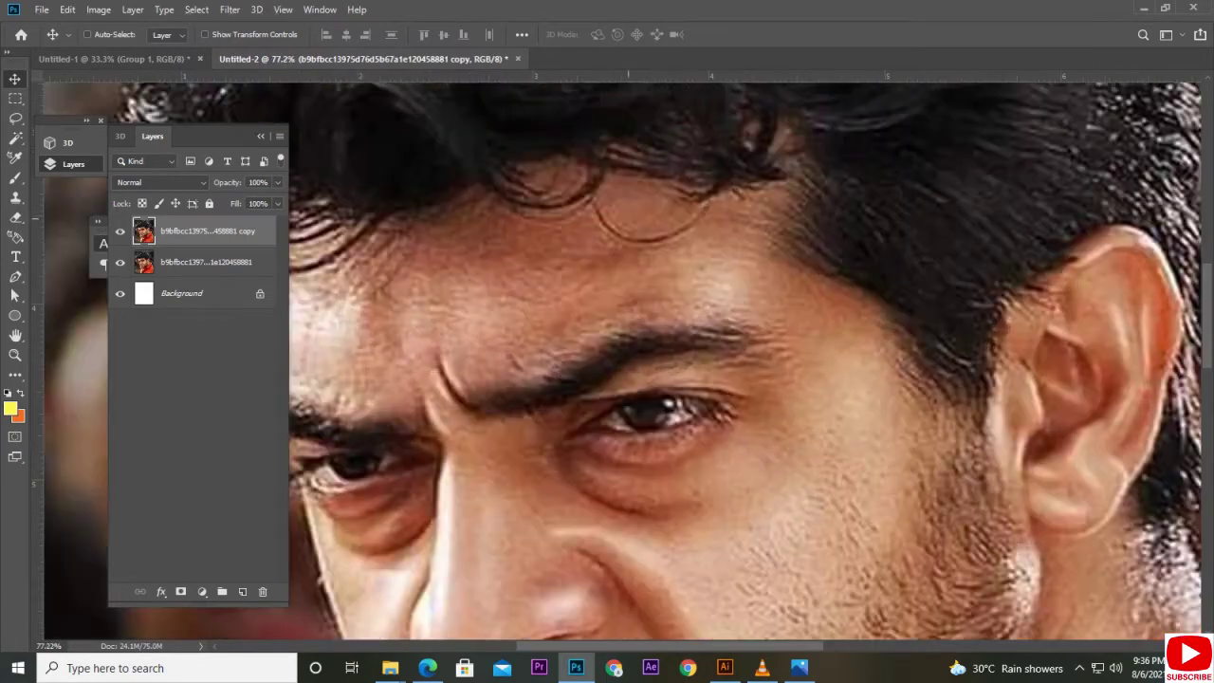
{"action": "left_click", "coordinate": [229, 10]}
{"action": "left_click", "coordinate": [458, 326]}
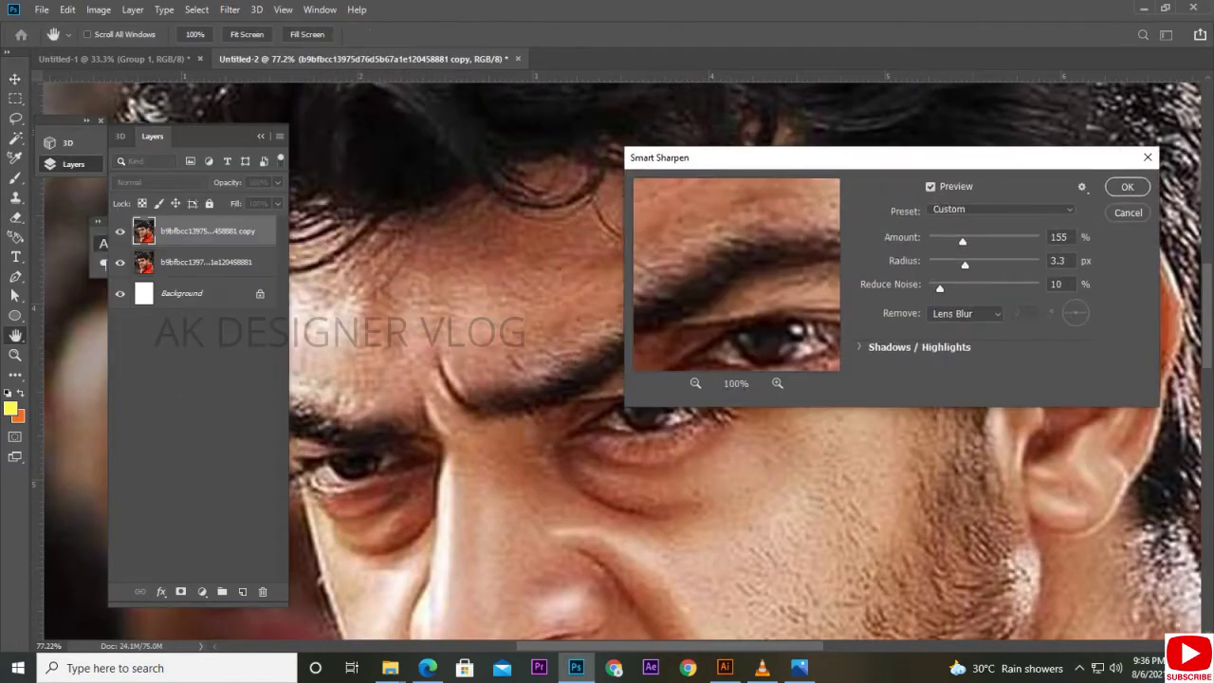
{"action": "left_click_drag", "start_coordinate": [954, 236], "coordinate": [967, 236]}
{"action": "key", "text": "Return"}
Apply Unsharp Mask (114%, 7.0 px) and a +34 Cyan/Red midtone Color Balance to the copy.
{"action": "left_click", "coordinate": [229, 9]}
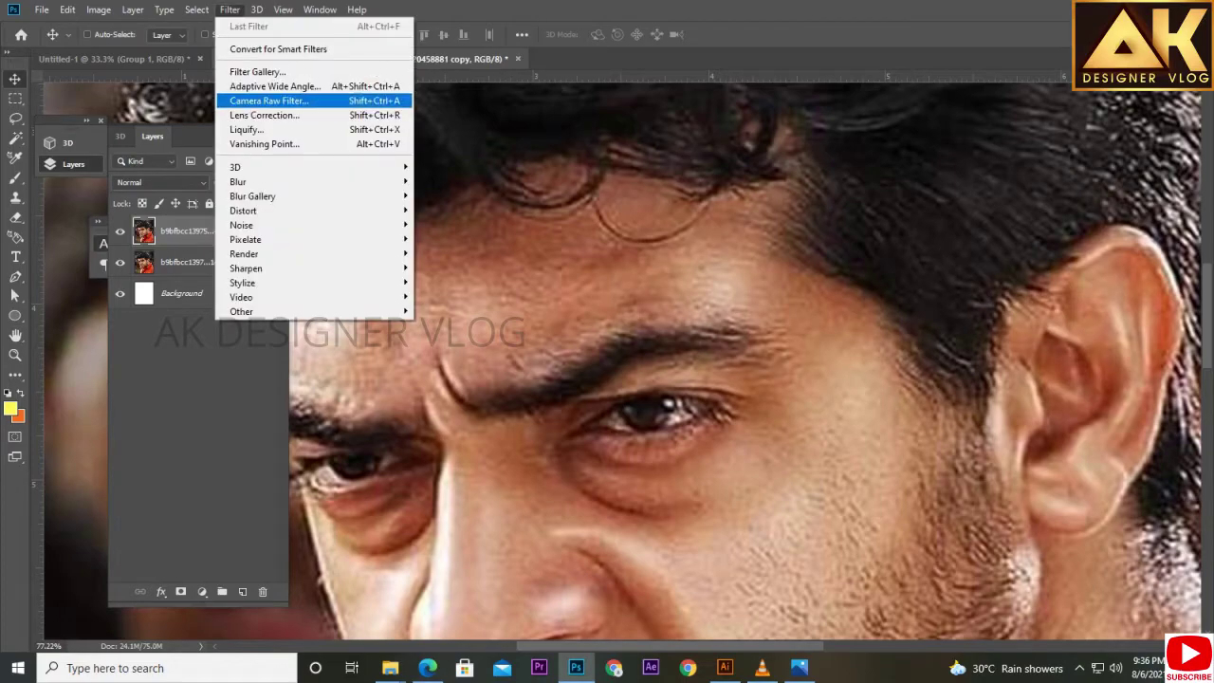
{"action": "left_click", "coordinate": [445, 341]}
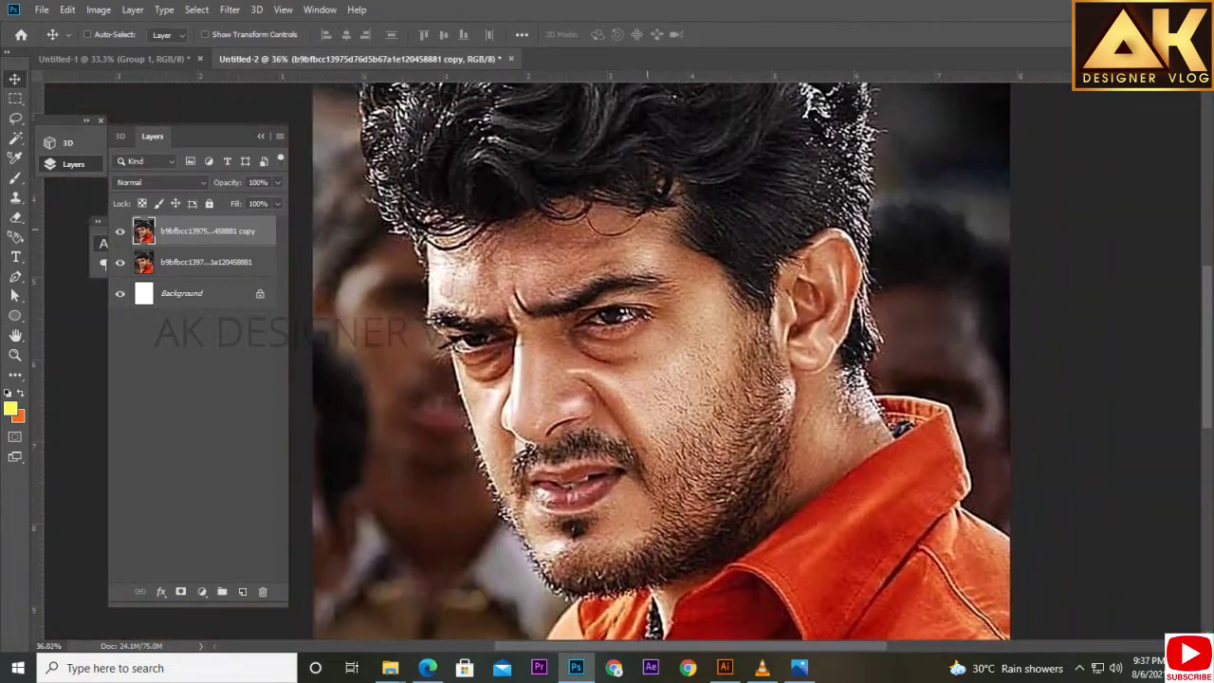
{"action": "key", "text": "ctrl+b"}
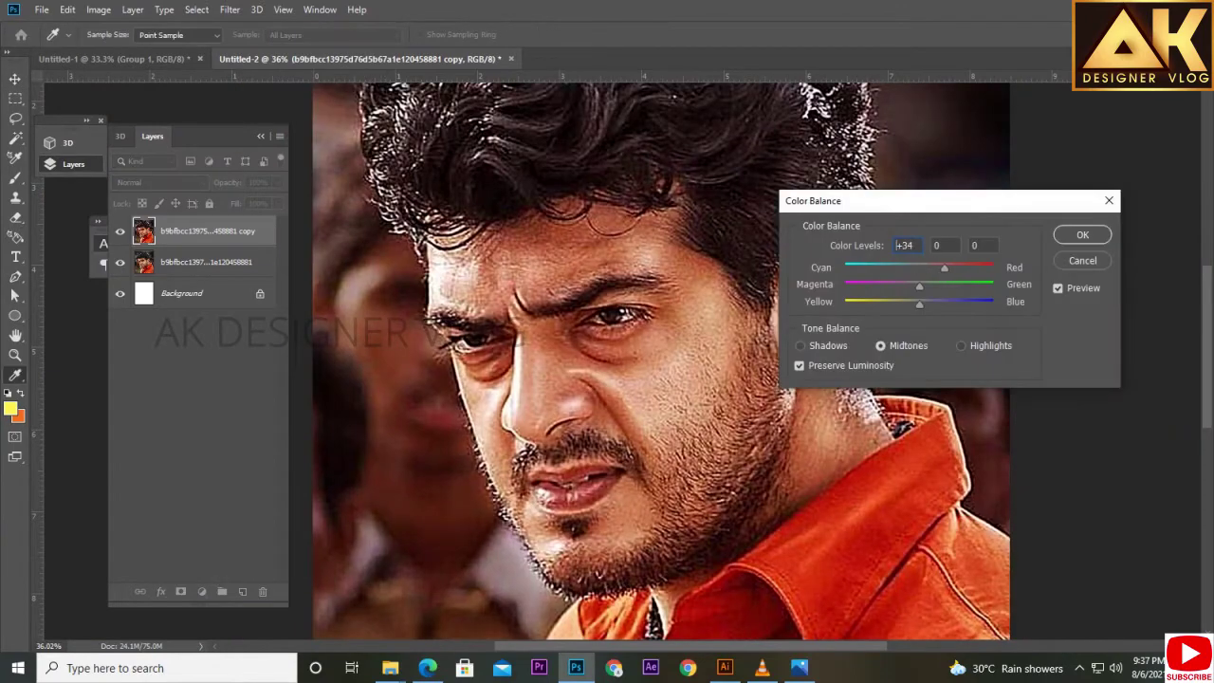
{"action": "key", "text": "Return"}
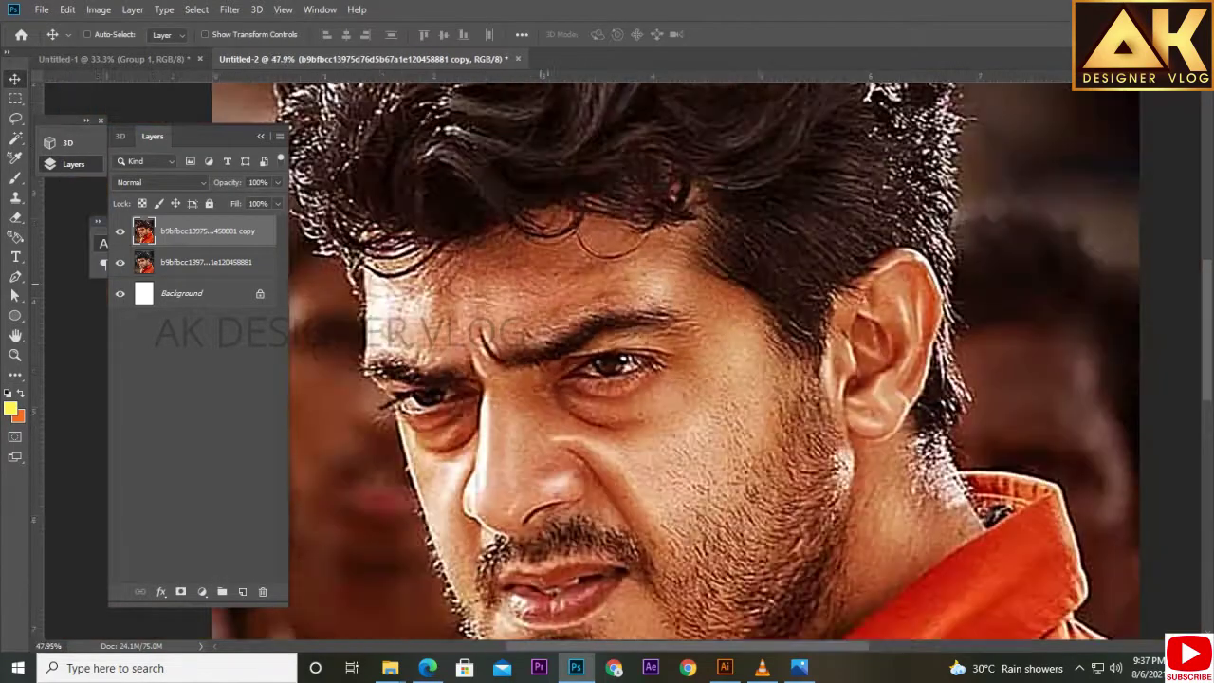
{"action": "key", "text": "ctrl+l"}
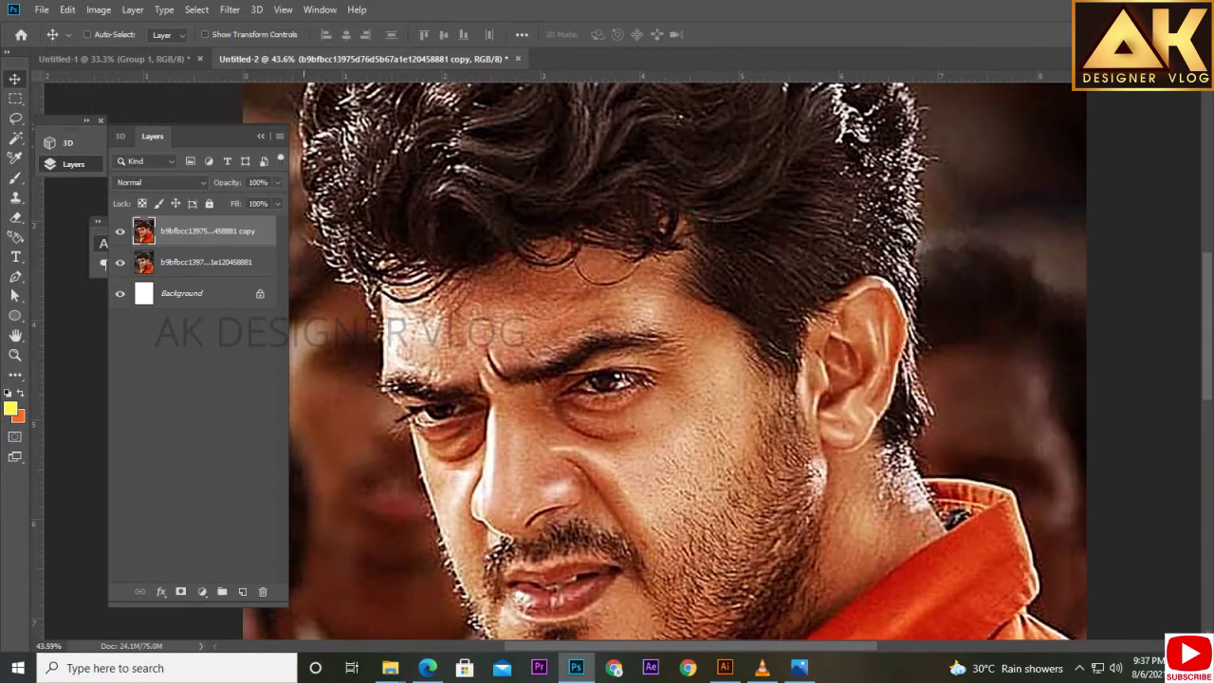
Lasso the face, feather it by 50 px, and copy it to a new layer.
{"action": "key", "text": "l"}
{"action": "scroll", "coordinate": [664, 360], "scroll_direction": "down", "scroll_amount": 2}
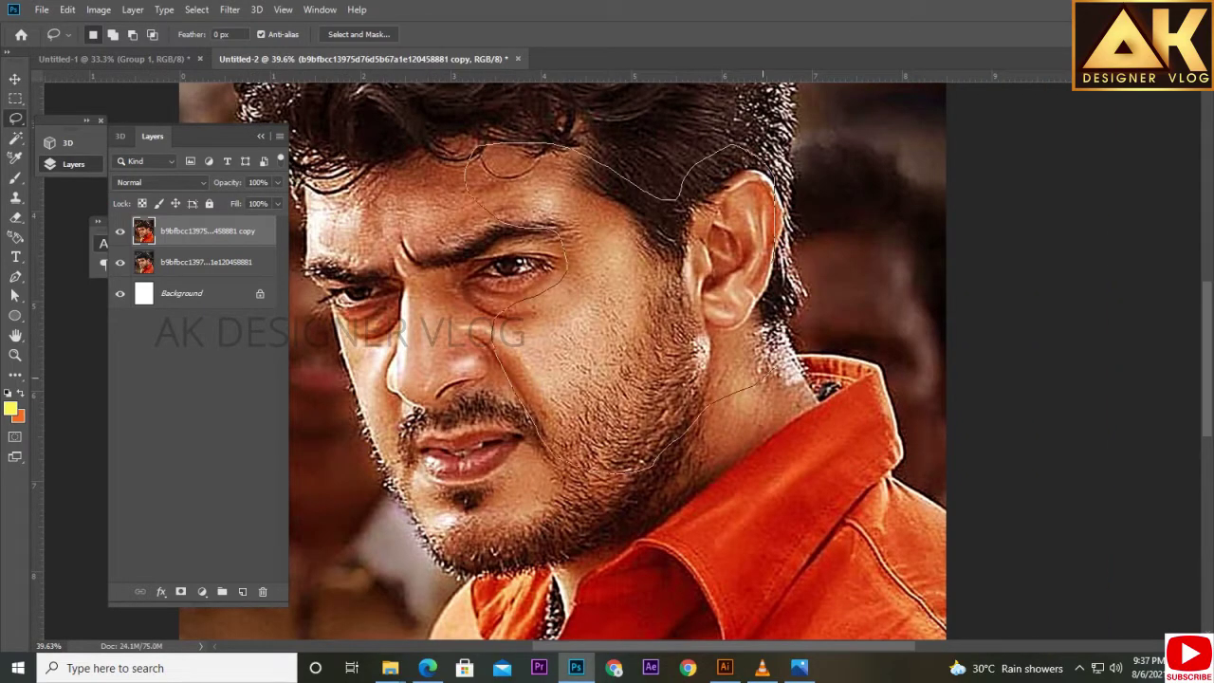
{"action": "scroll", "coordinate": [606, 284], "scroll_direction": "up", "scroll_amount": 3}
{"action": "key", "text": "shift+F6"}
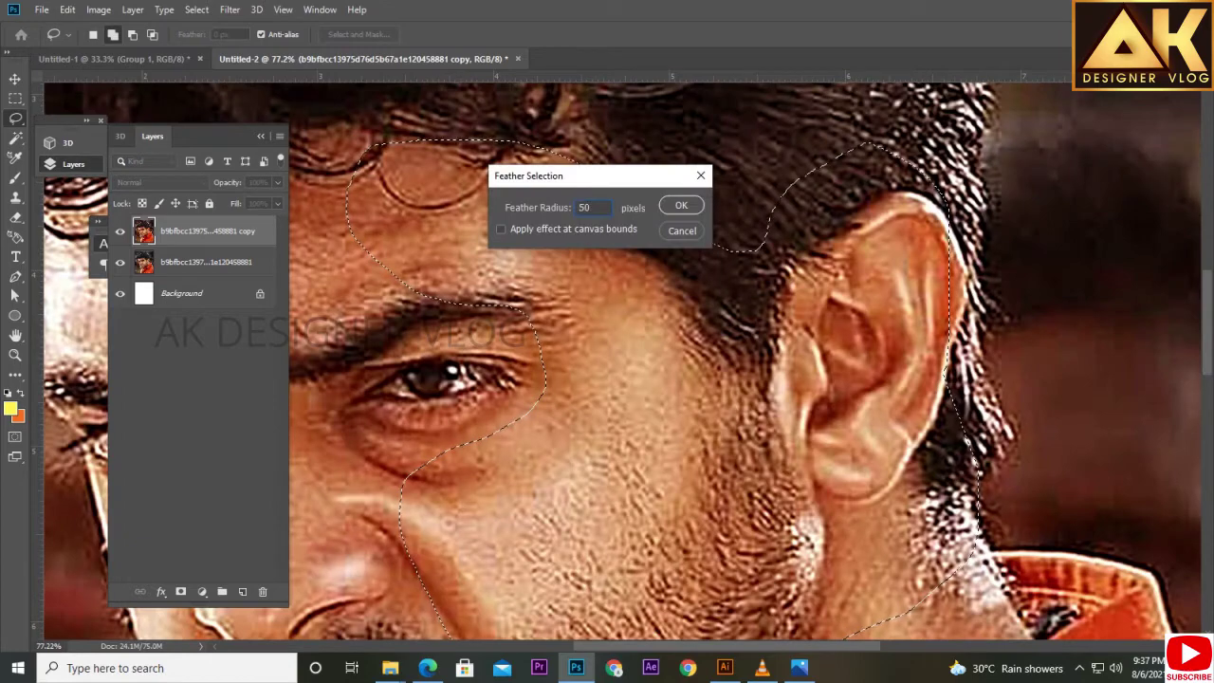
{"action": "key", "text": "Return"}
{"action": "key", "text": "ctrl+j"}
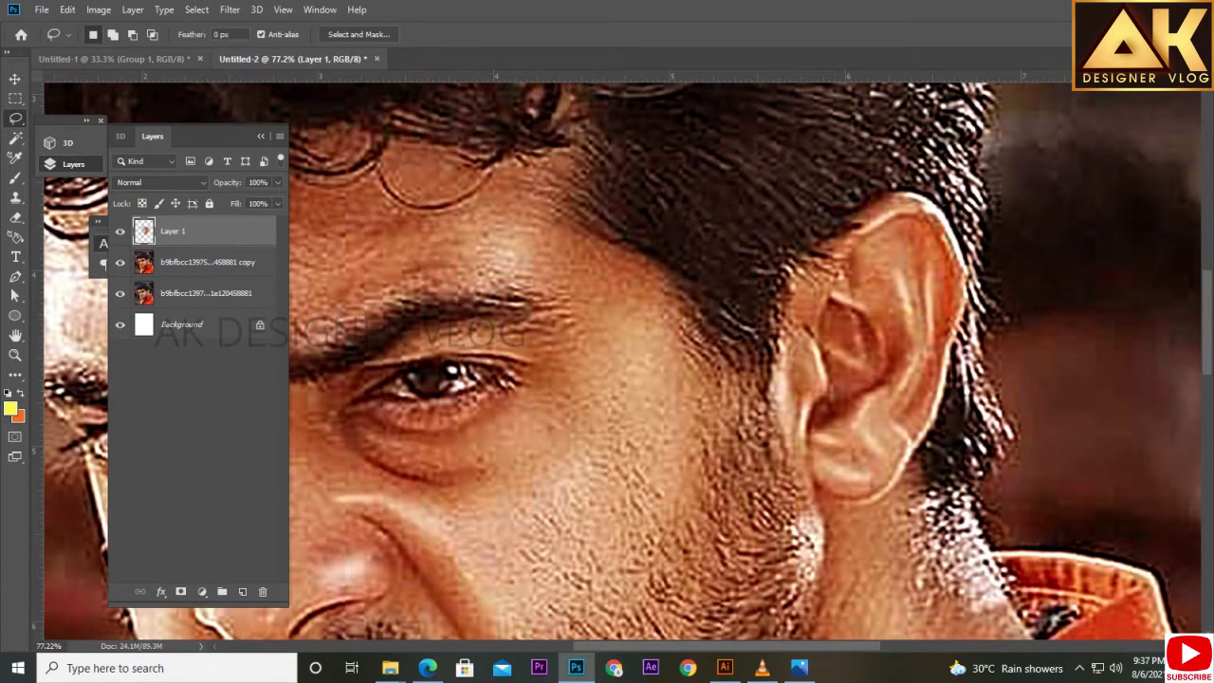
Warm the face patch with a Channel Mixer red constant of +17.
{"action": "left_click", "coordinate": [164, 10]}
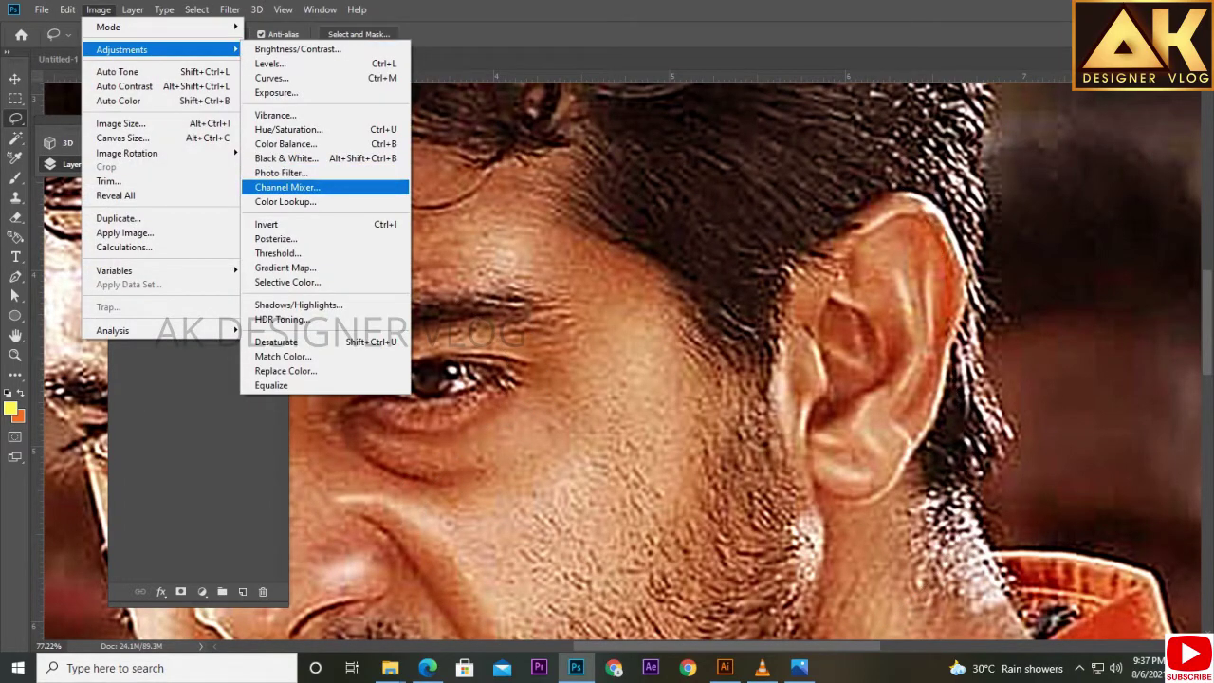
{"action": "left_click", "coordinate": [284, 187]}
{"action": "left_click_drag", "start_coordinate": [162, 127], "coordinate": [664, 208]}
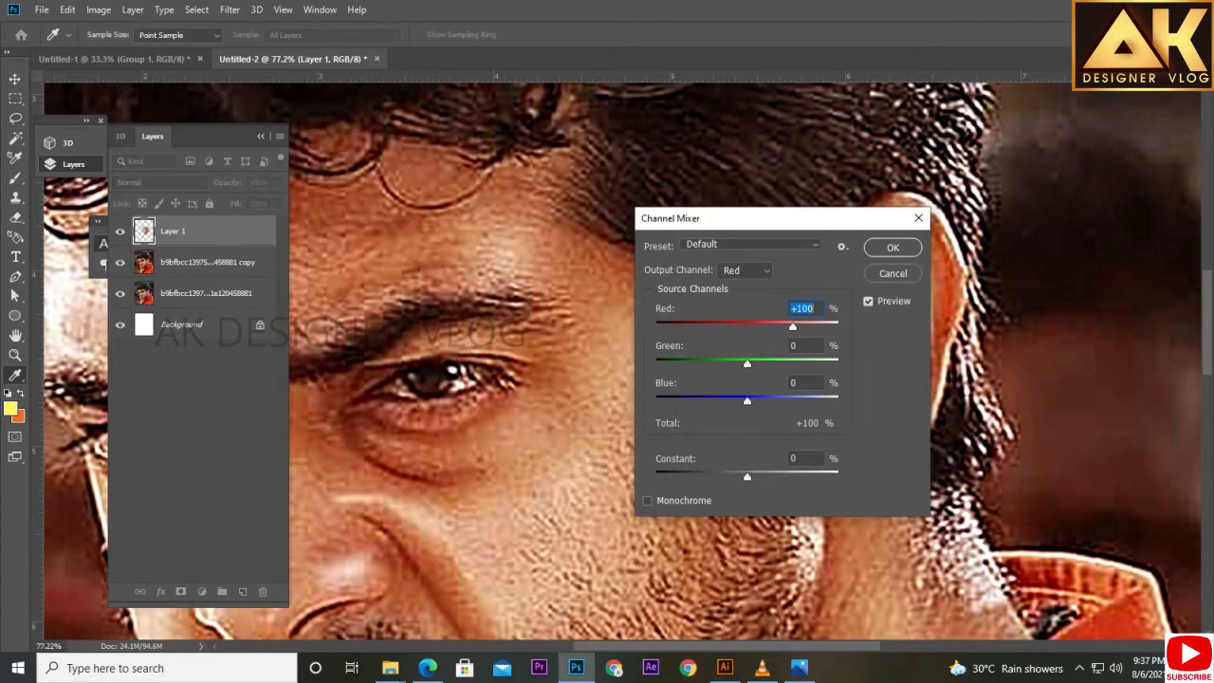
{"action": "left_click_drag", "start_coordinate": [744, 473], "coordinate": [736, 473]}
{"action": "left_click_drag", "start_coordinate": [664, 209], "coordinate": [901, 240]}
{"action": "key", "text": "Up"}
{"action": "key", "text": "Up"}
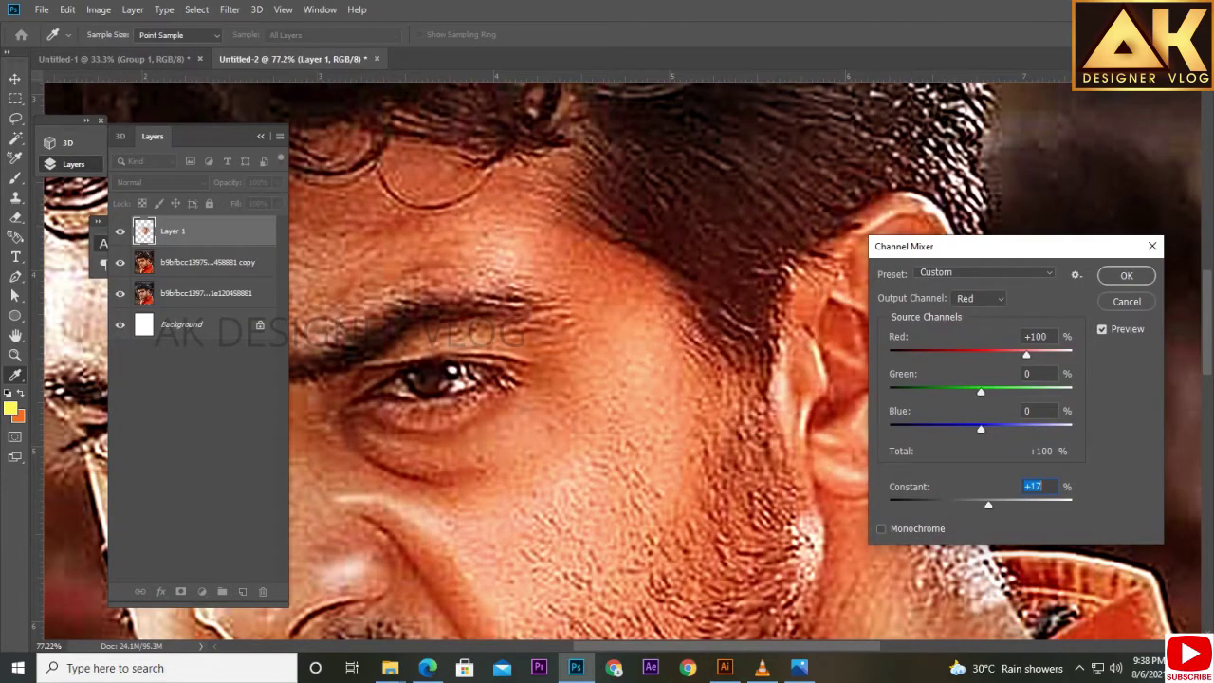
{"action": "key", "text": "Up"}
{"action": "key", "text": "Up"}
{"action": "key", "text": "Up"}
{"action": "key", "text": "Return"}
Select a feathered forehead patch above the eye and copy it to a new layer.
{"action": "key", "text": "ctrl+0"}
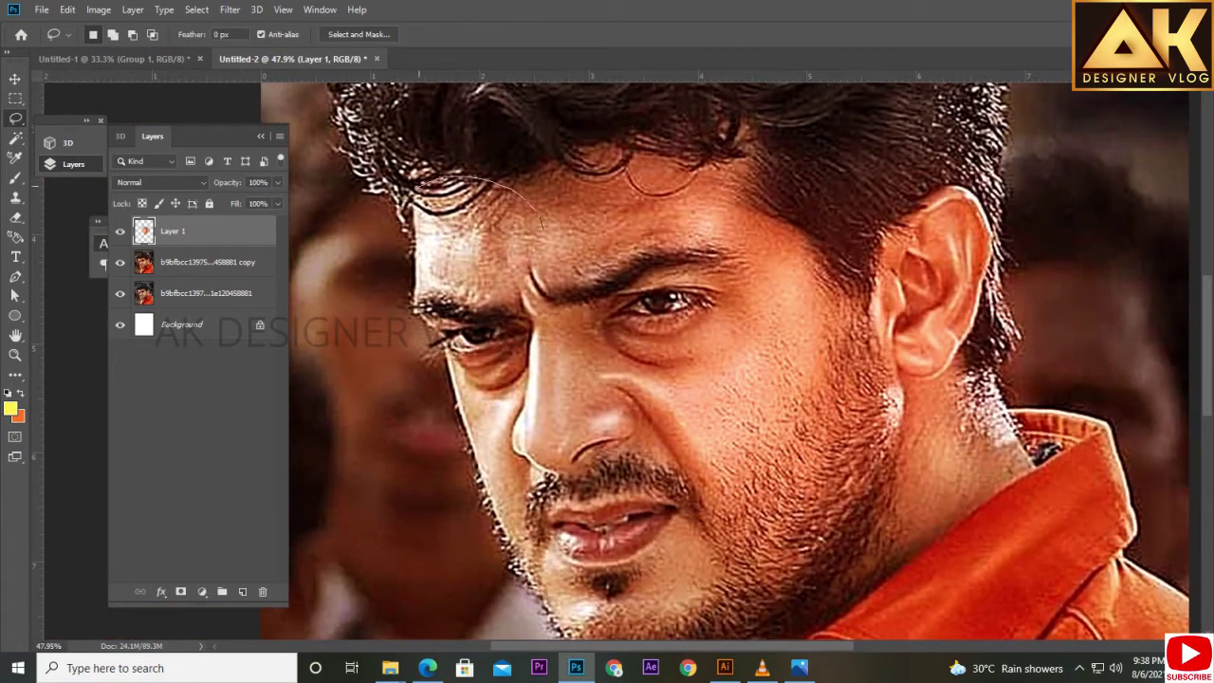
{"action": "left_click_drag", "start_coordinate": [528, 406], "coordinate": [529, 408]}
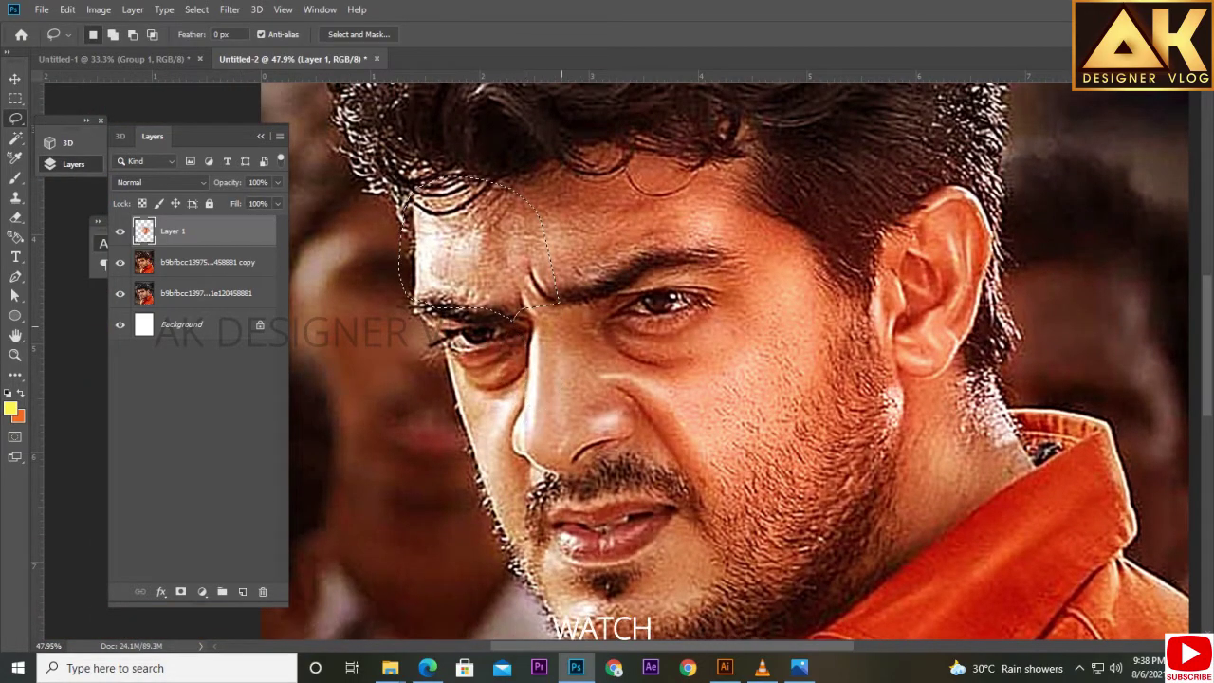
{"action": "key", "text": "shift+F6"}
{"action": "key", "text": "Return"}
{"action": "key", "text": "ctrl+j"}
Adjust the forehead patch's green output channel in the Channel Mixer.
{"action": "left_click", "coordinate": [196, 10]}
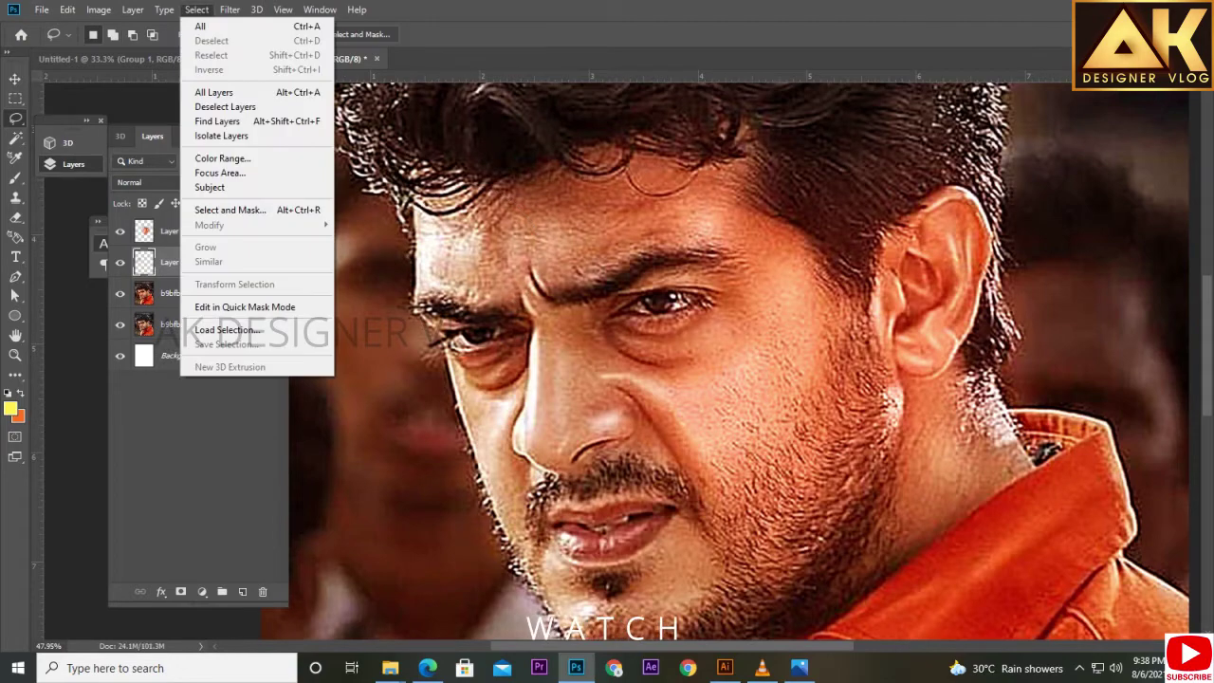
{"action": "left_click", "coordinate": [287, 187]}
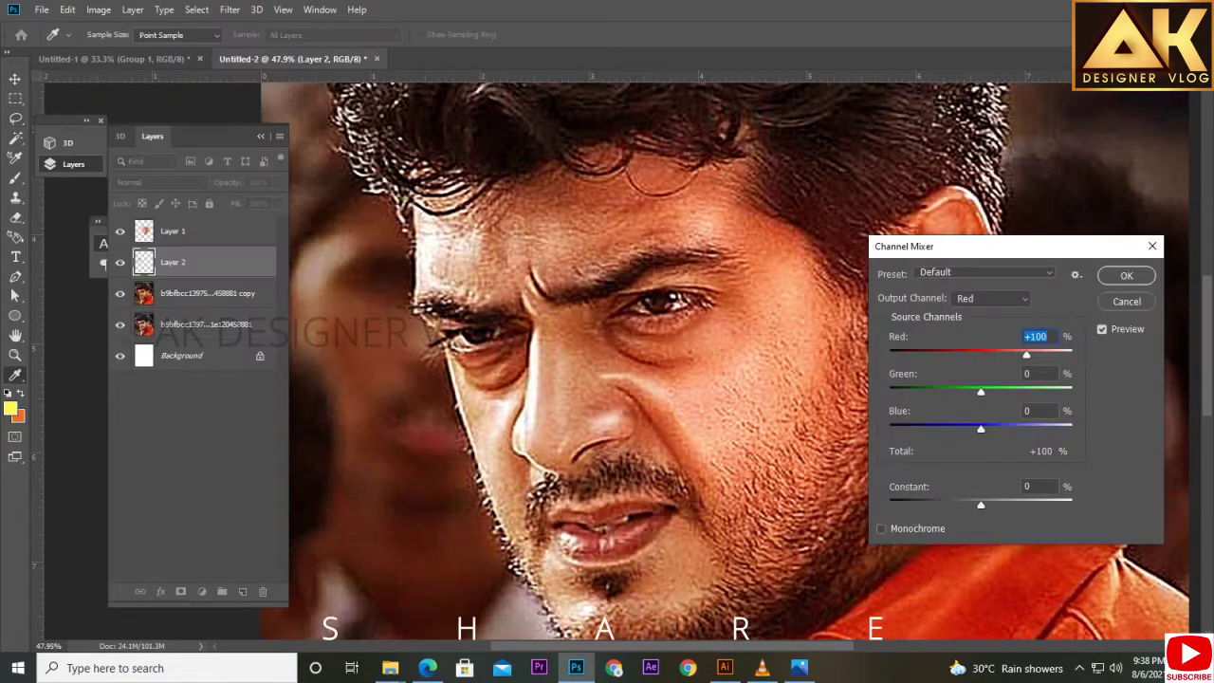
{"action": "key", "text": "Down"}
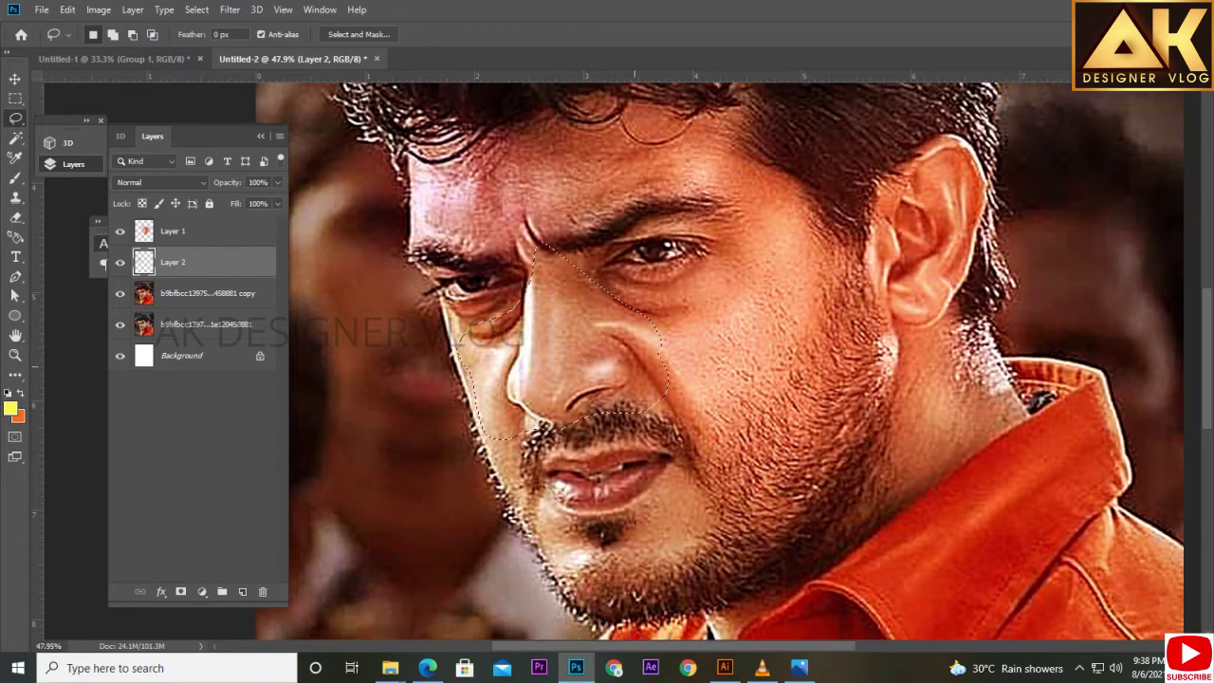
Copy the cheek patch to its own layer and lower its green constant in the Channel Mixer.
{"action": "key", "text": "ctrl+j"}
{"action": "left_click", "coordinate": [99, 9]}
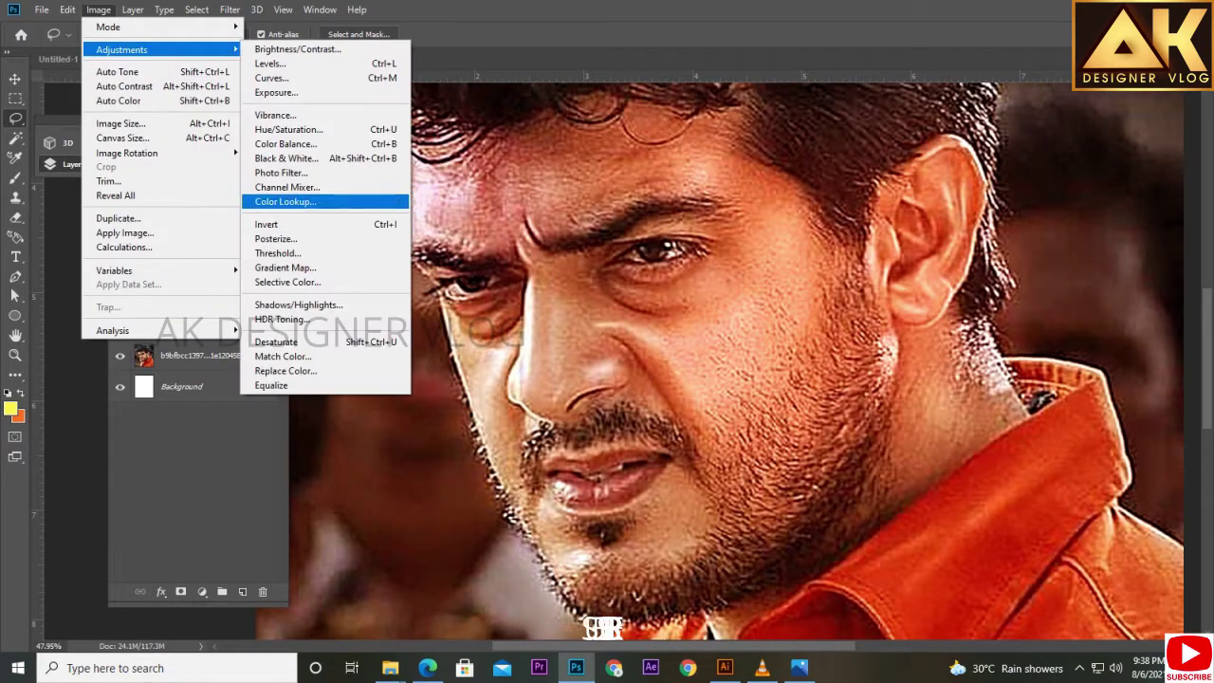
{"action": "left_click", "coordinate": [991, 298]}
{"action": "left_click", "coordinate": [976, 334]}
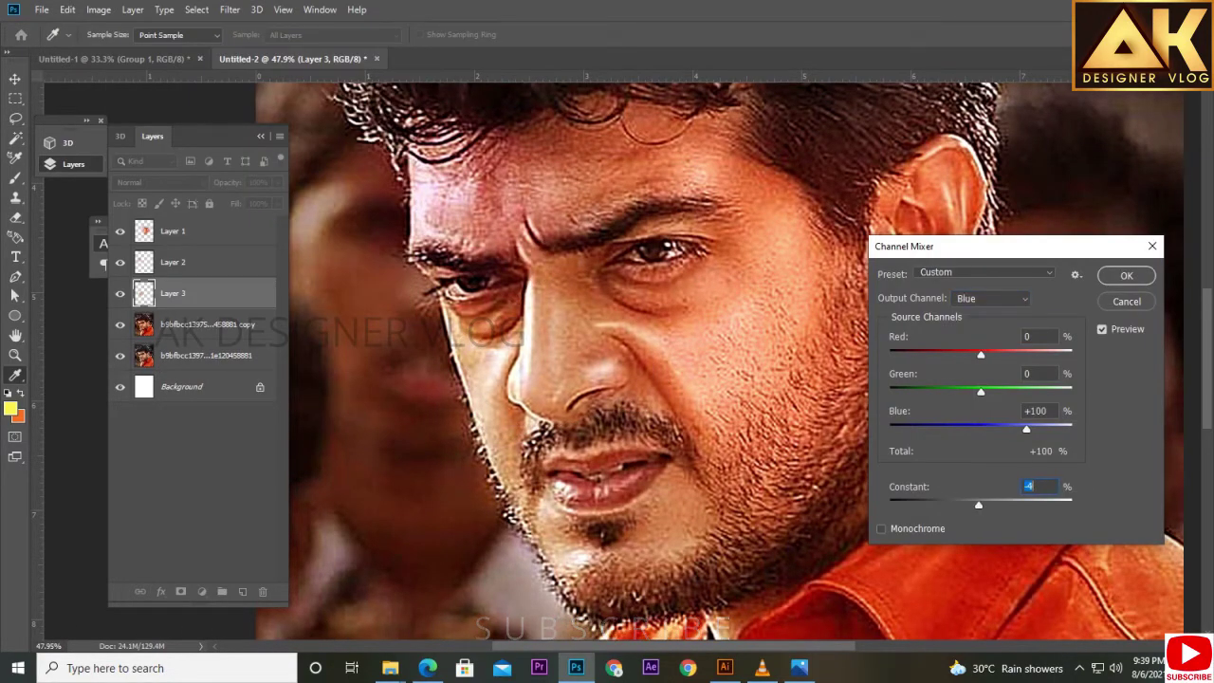
{"action": "left_click", "coordinate": [991, 298]}
{"action": "left_click", "coordinate": [977, 319]}
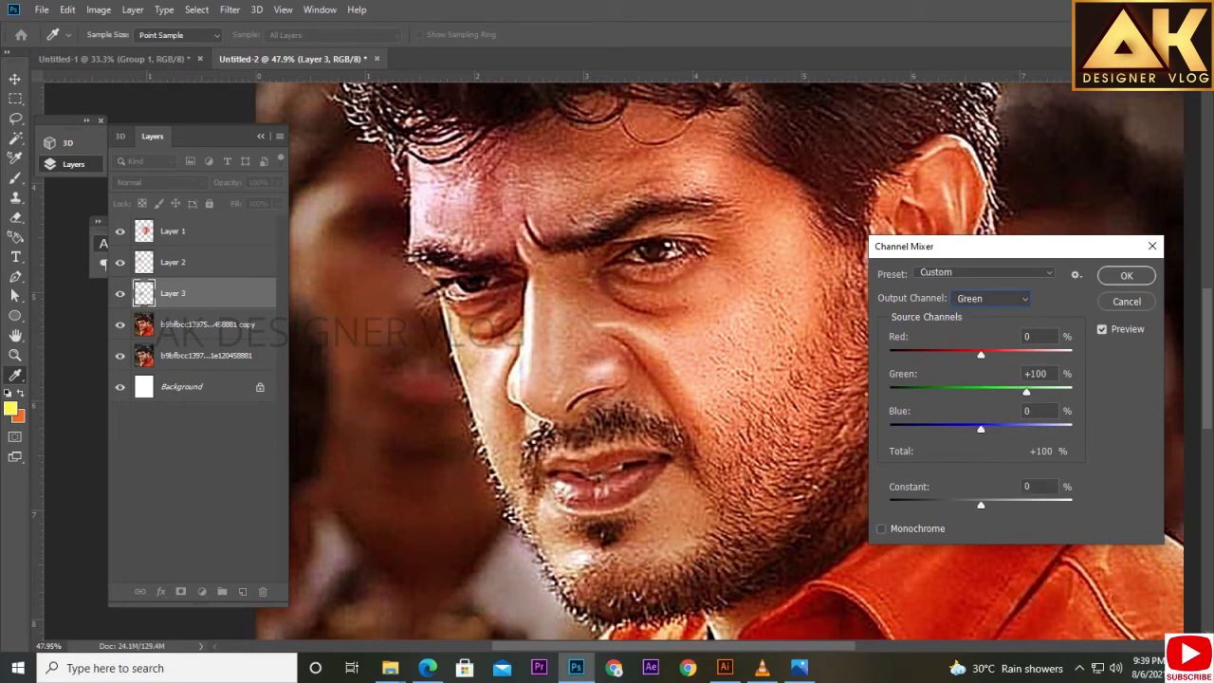
{"action": "key", "text": "Down"}
{"action": "key", "text": "Down"}
{"action": "key", "text": "Down"}
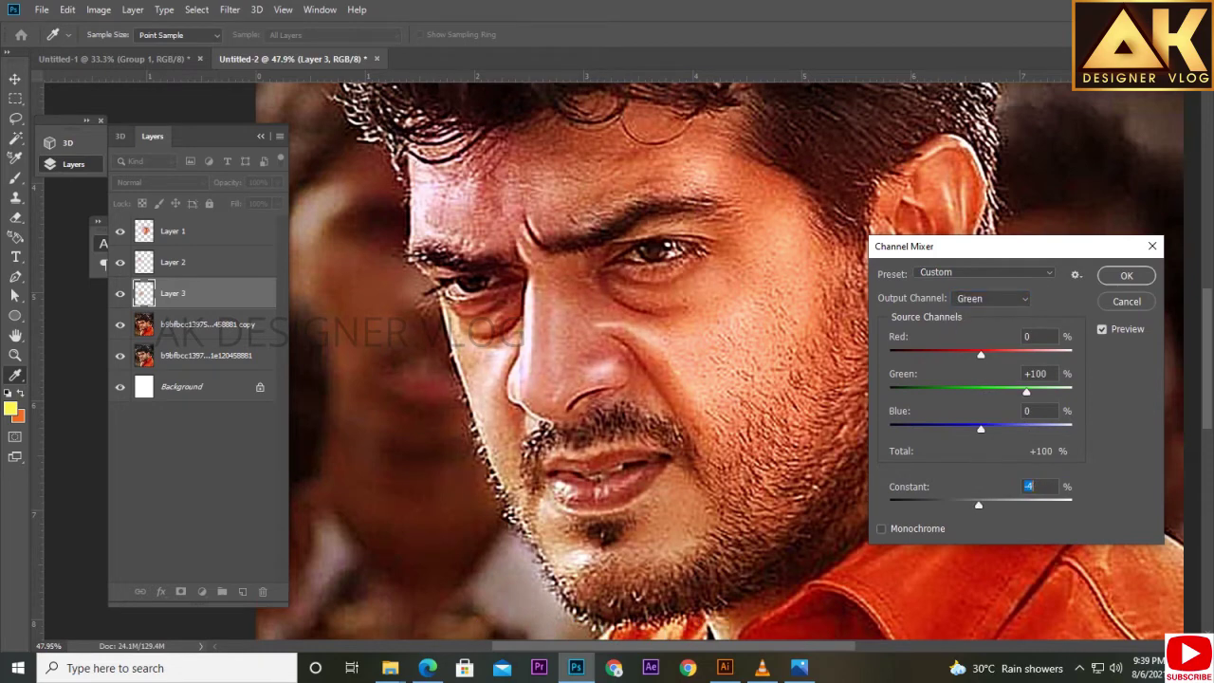
{"action": "key", "text": "Return"}
{"action": "key", "text": "ctrl+b"}
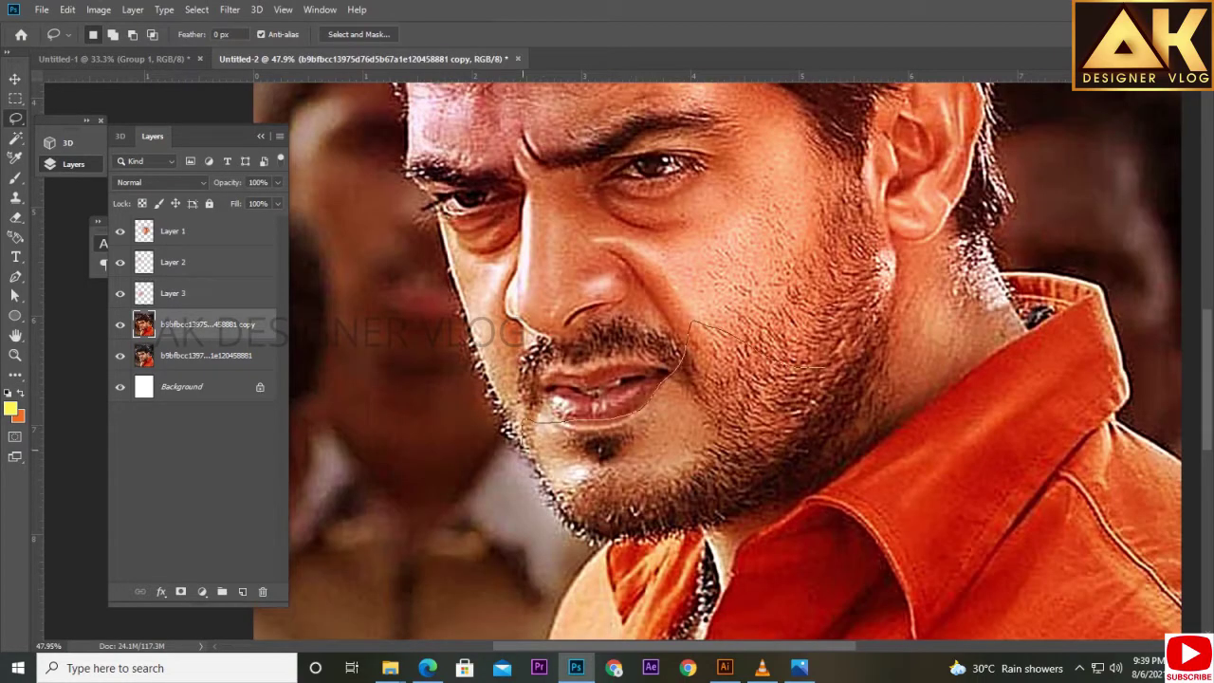
Copy the mouth and beard patch, raising its red constant to +31 and nudging green up.
{"action": "key", "text": "ctrl+j"}
{"action": "left_click", "coordinate": [98, 9]}
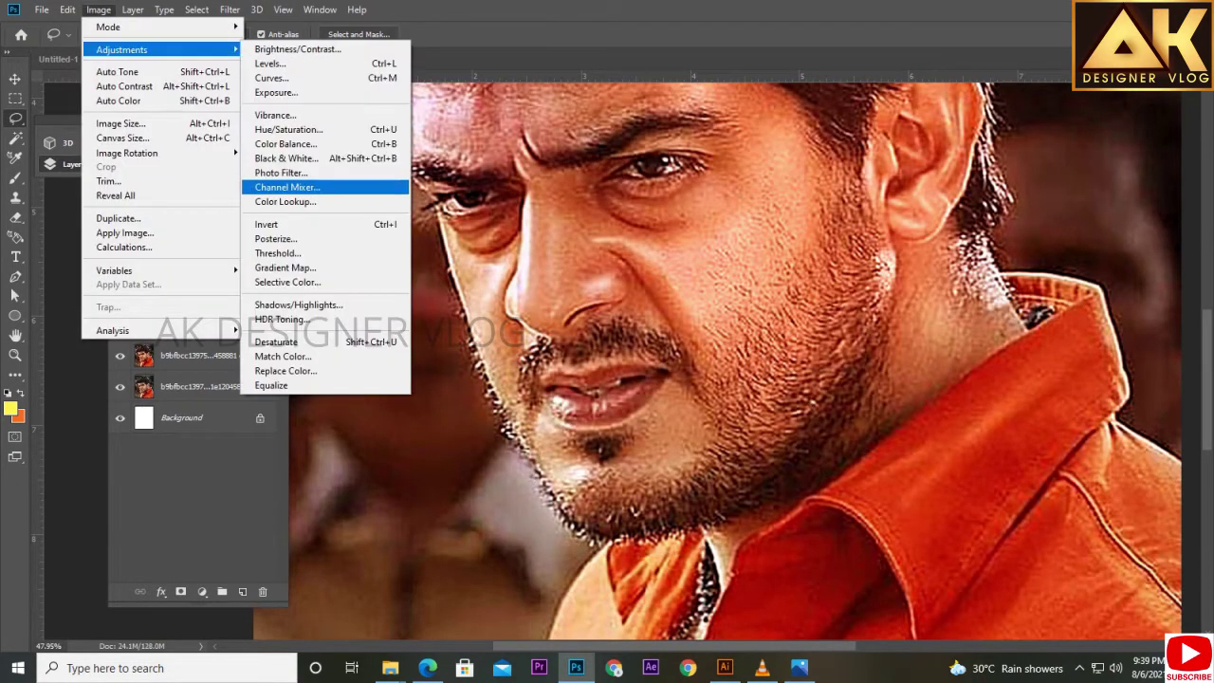
{"action": "left_click", "coordinate": [285, 187]}
{"action": "left_click_drag", "start_coordinate": [980, 503], "coordinate": [994, 503]}
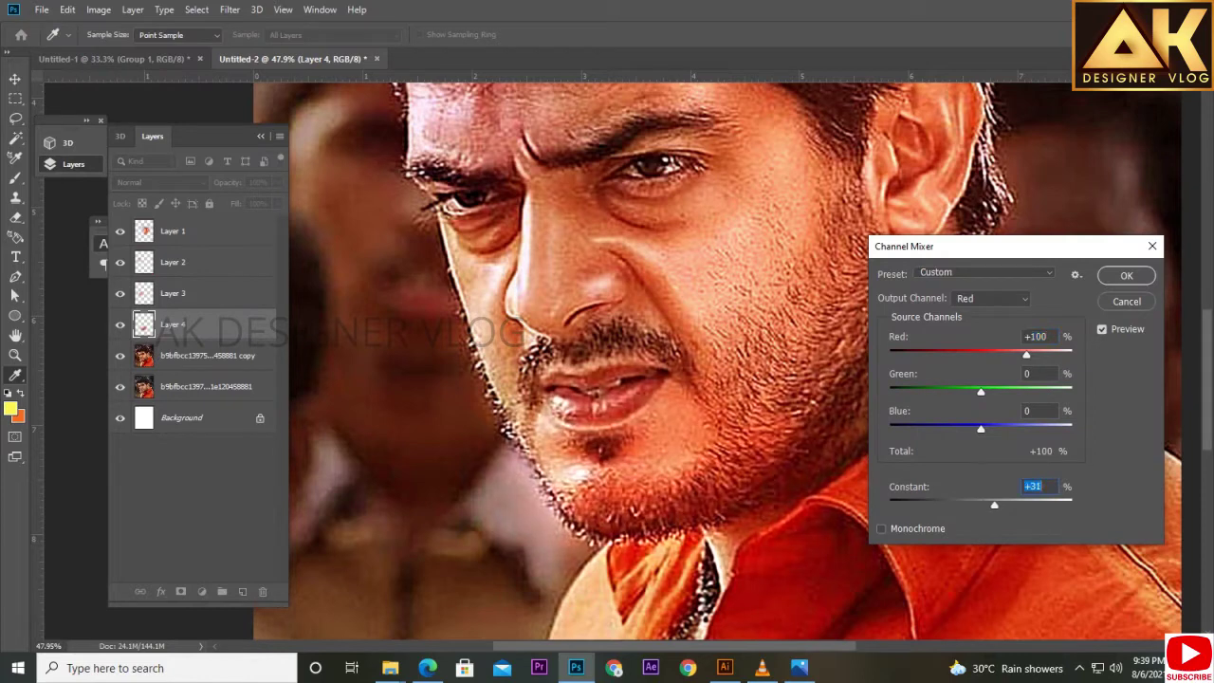
{"action": "left_click", "coordinate": [991, 298]}
{"action": "left_click", "coordinate": [986, 337]}
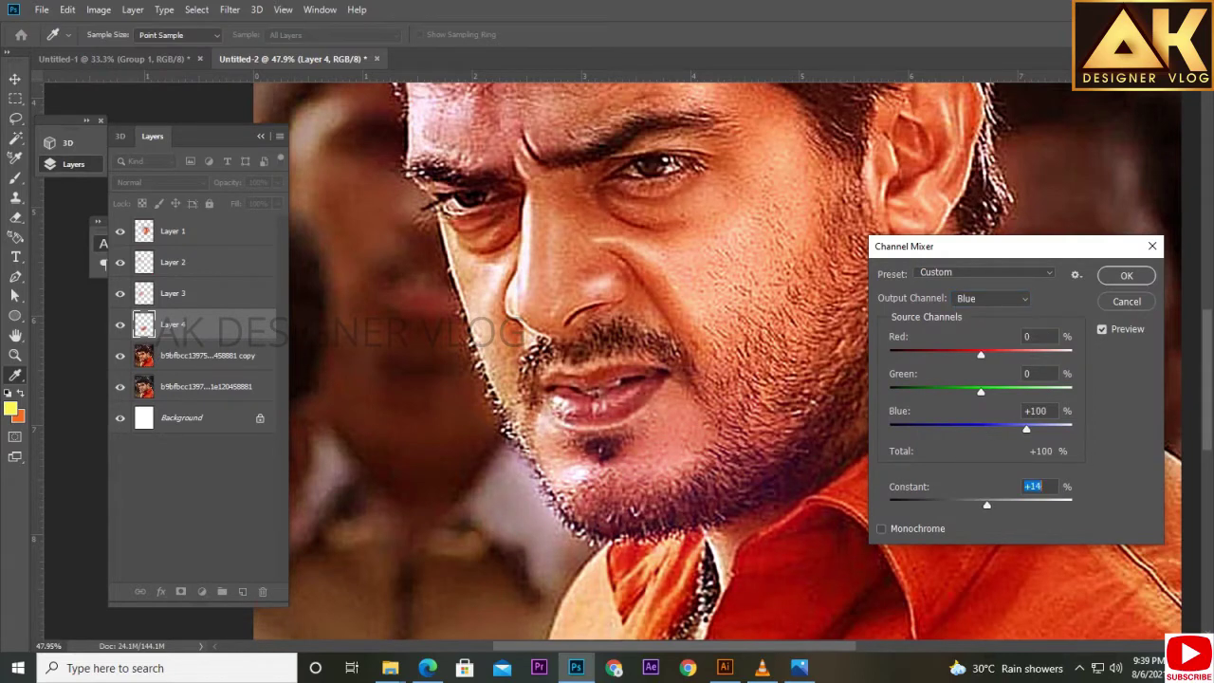
{"action": "left_click", "coordinate": [991, 298]}
{"action": "left_click", "coordinate": [986, 322]}
{"action": "left_click_drag", "start_coordinate": [980, 503], "coordinate": [983, 503]}
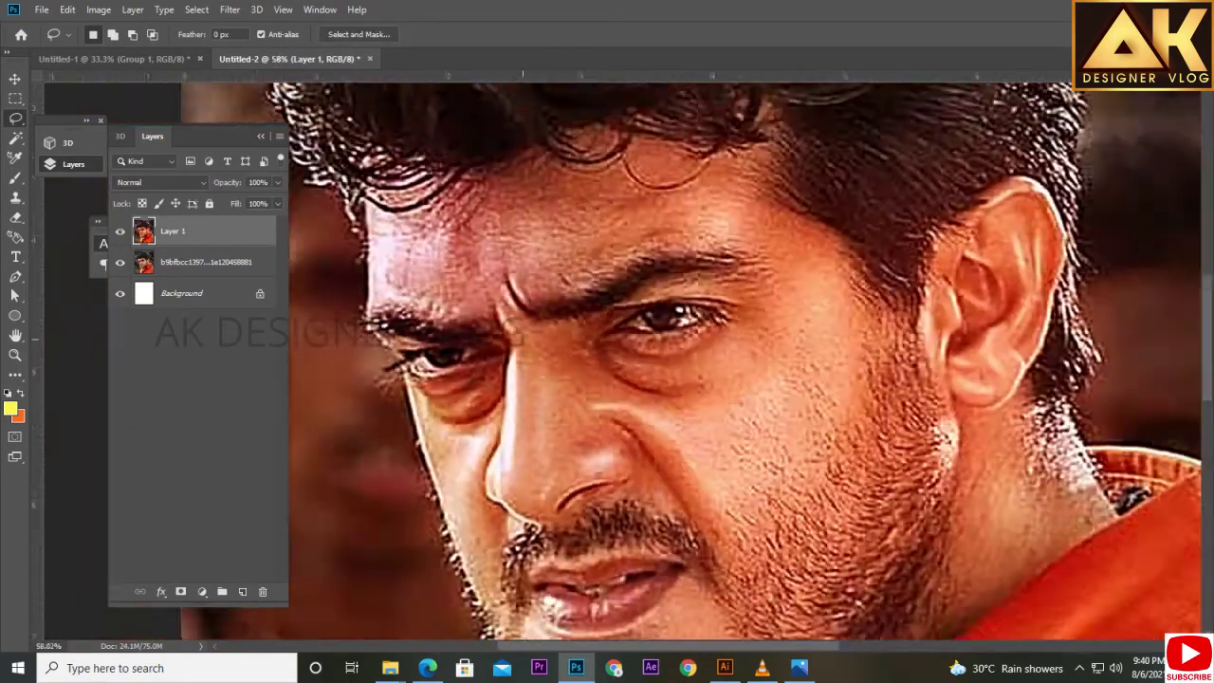
With the Pen tool, zoom in and start a path along the hair outline.
{"action": "scroll", "coordinate": [627, 360], "scroll_direction": "down", "scroll_amount": 5}
{"action": "key", "text": "p"}
{"action": "key", "text": "ctrl+plus"}
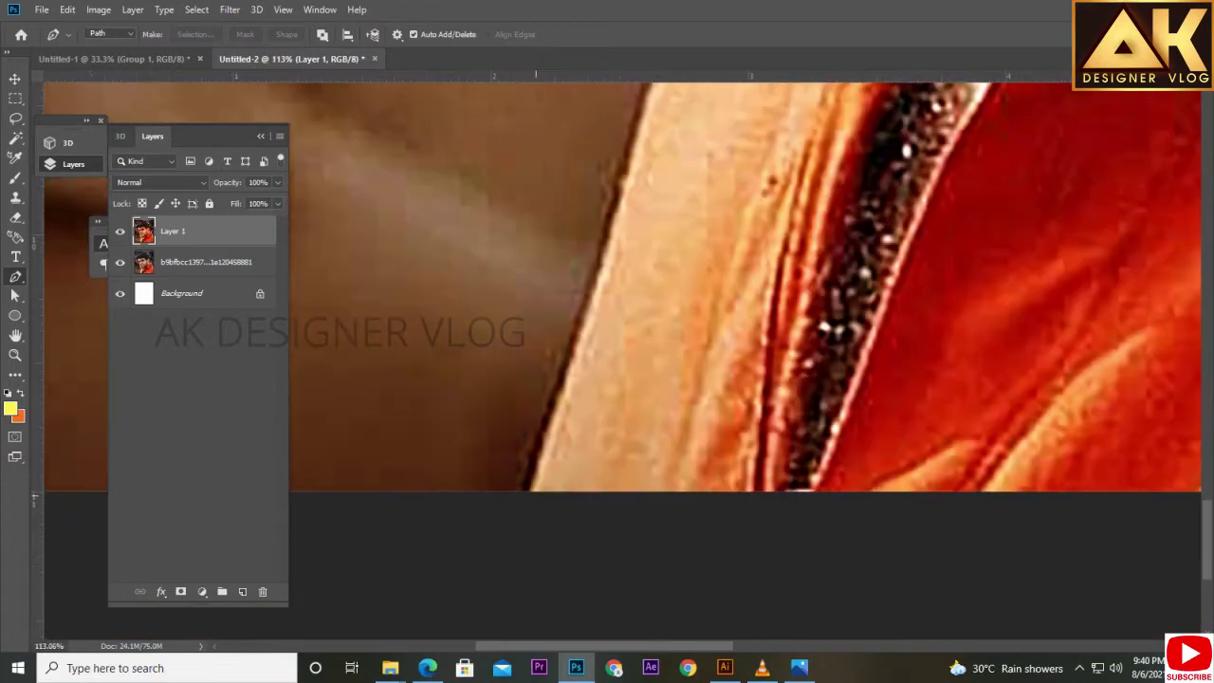
{"action": "scroll", "coordinate": [626, 360], "scroll_direction": "up", "scroll_amount": 3}
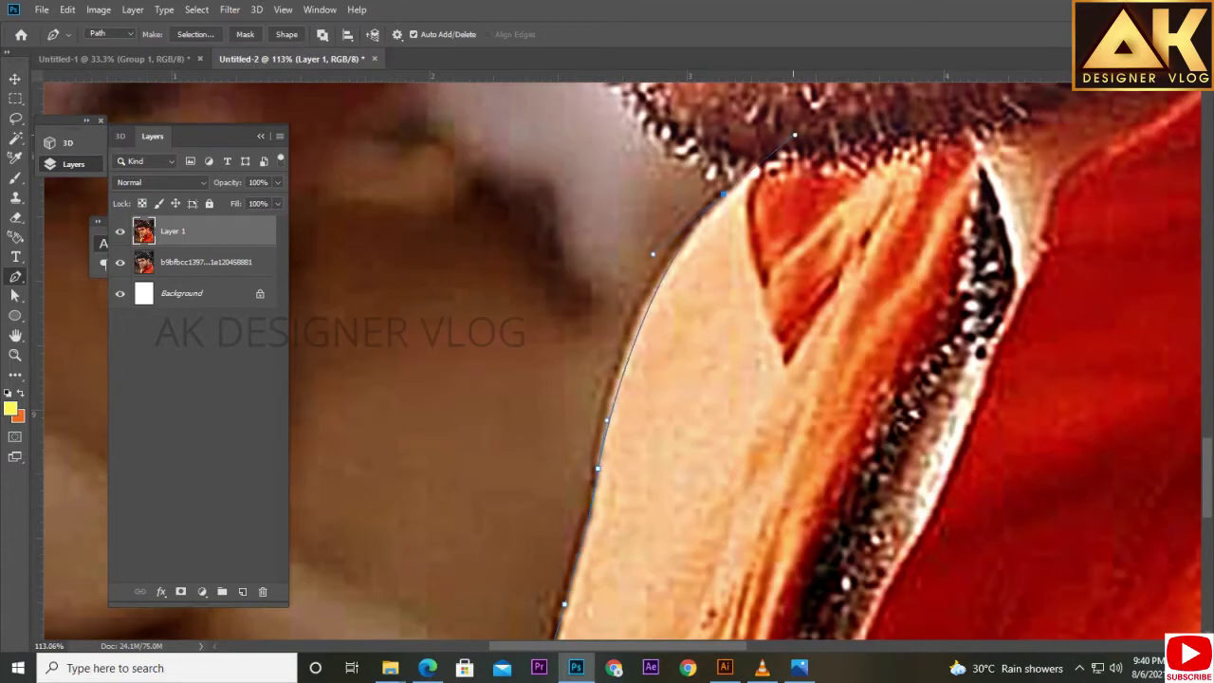
{"action": "scroll", "coordinate": [762, 308], "scroll_direction": "up", "scroll_amount": 3}
{"action": "scroll", "coordinate": [647, 199], "scroll_direction": "up", "scroll_amount": 5}
{"action": "scroll", "coordinate": [764, 379], "scroll_direction": "left", "scroll_amount": 3}
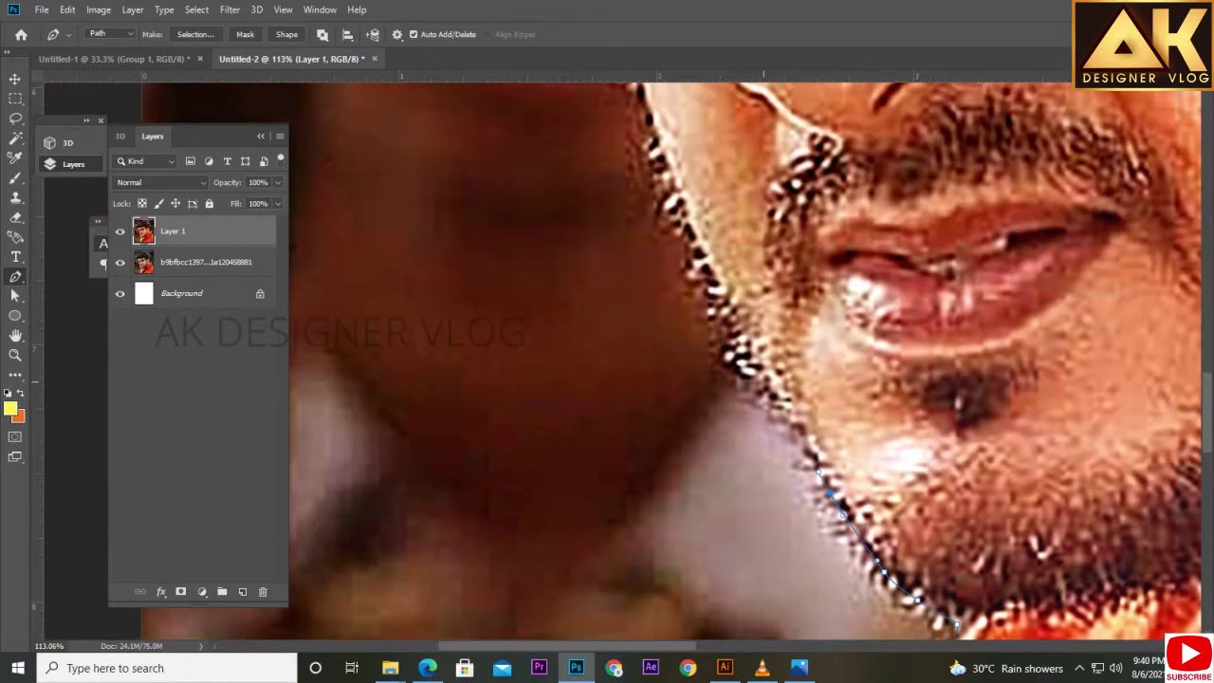
{"action": "scroll", "coordinate": [711, 275], "scroll_direction": "up", "scroll_amount": 4}
{"action": "scroll", "coordinate": [711, 274], "scroll_direction": "left", "scroll_amount": 2}
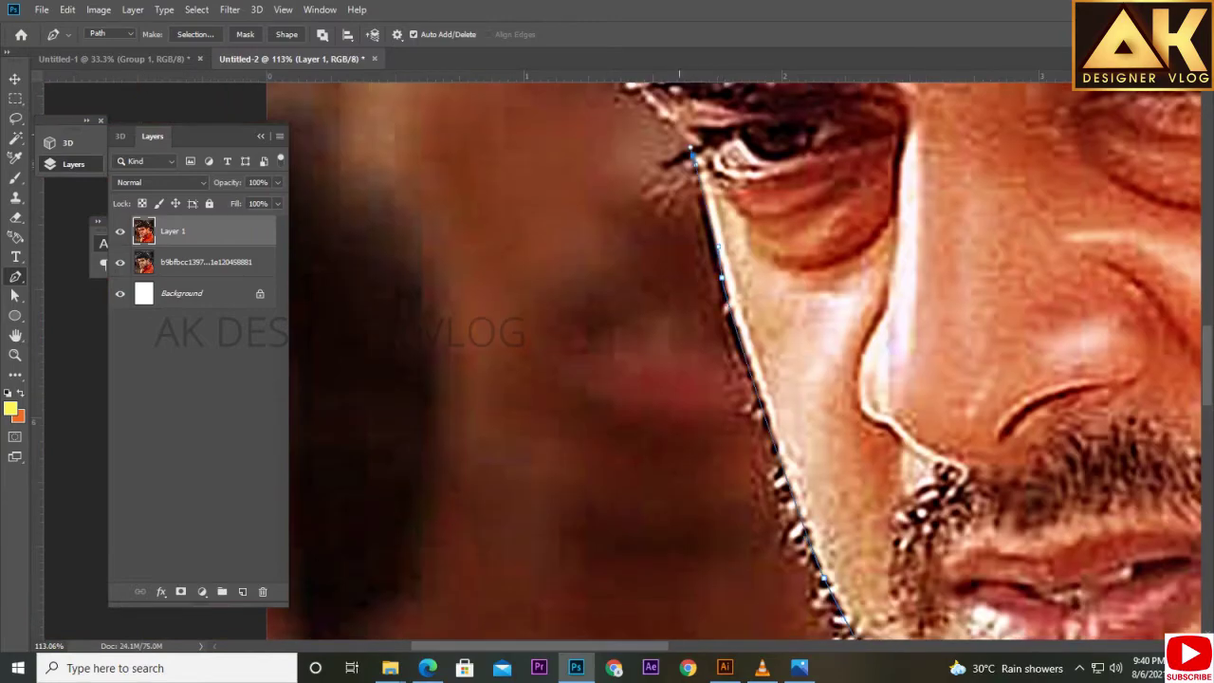
{"action": "scroll", "coordinate": [740, 360], "scroll_direction": "up", "scroll_amount": 5}
{"action": "scroll", "coordinate": [740, 360], "scroll_direction": "left", "scroll_amount": 3}
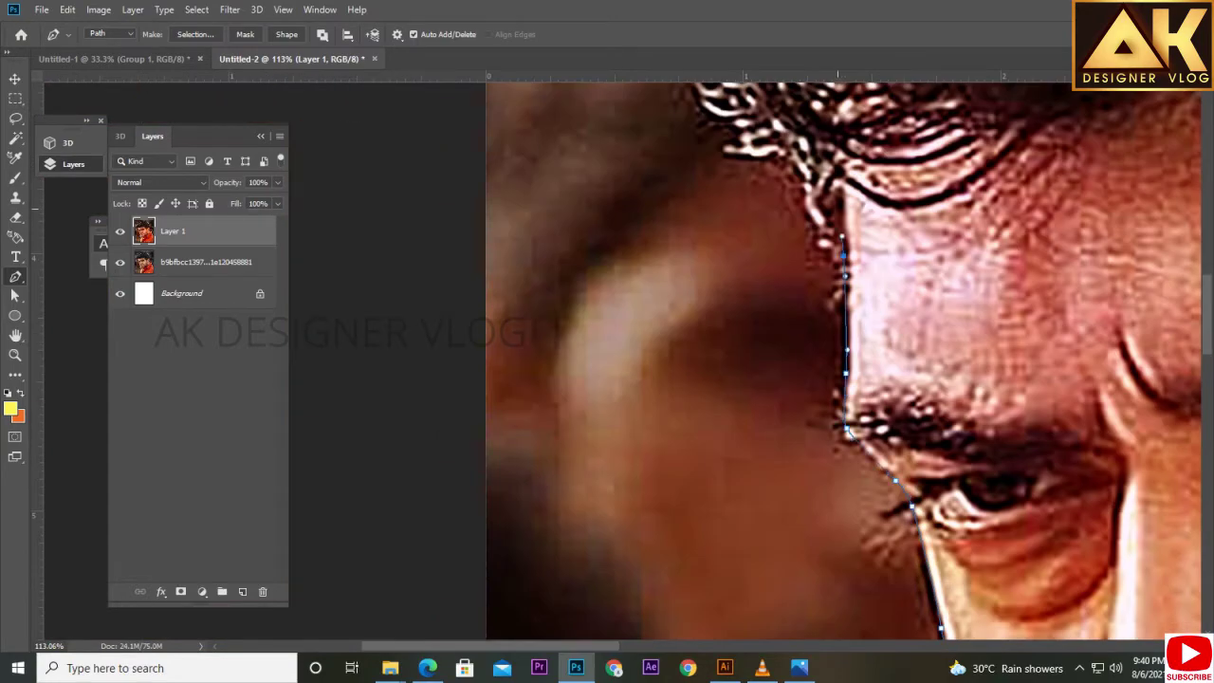
{"action": "scroll", "coordinate": [843, 379], "scroll_direction": "down", "scroll_amount": 2}
{"action": "scroll", "coordinate": [844, 379], "scroll_direction": "up", "scroll_amount": 4}
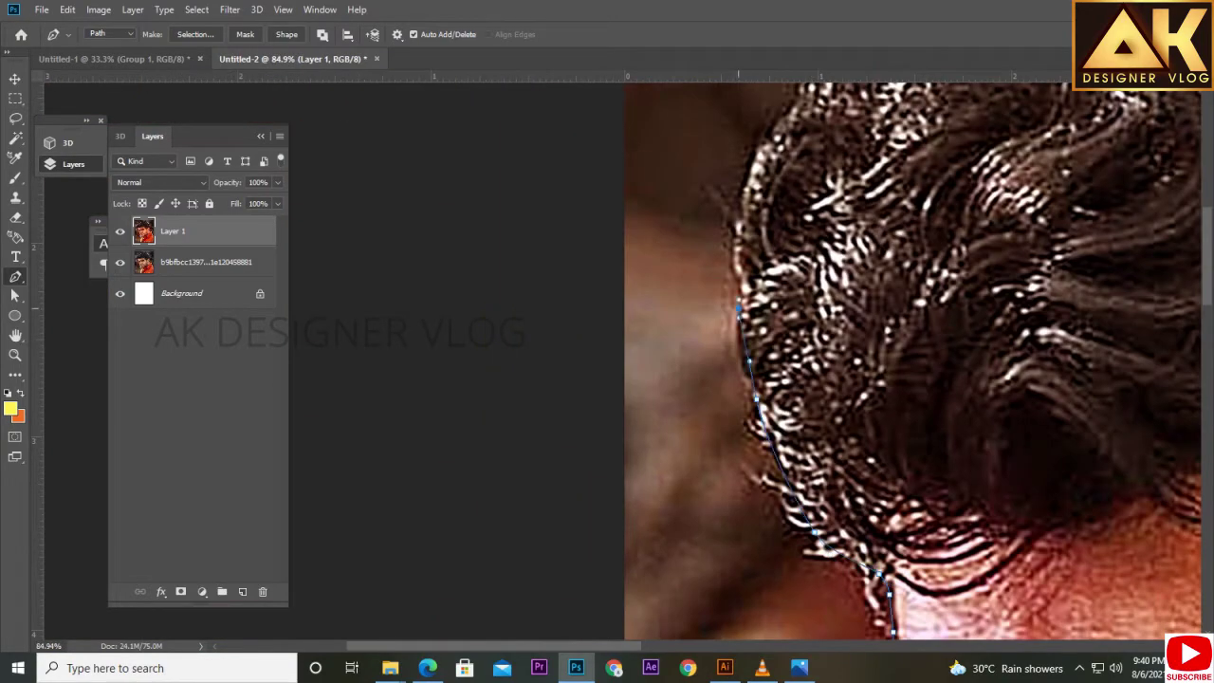
{"action": "scroll", "coordinate": [752, 162], "scroll_direction": "up", "scroll_amount": 3}
{"action": "scroll", "coordinate": [752, 161], "scroll_direction": "right", "scroll_amount": 2}
{"action": "left_click", "coordinate": [942, 205]}
{"action": "left_click_drag", "start_coordinate": [942, 205], "coordinate": [638, 218]}
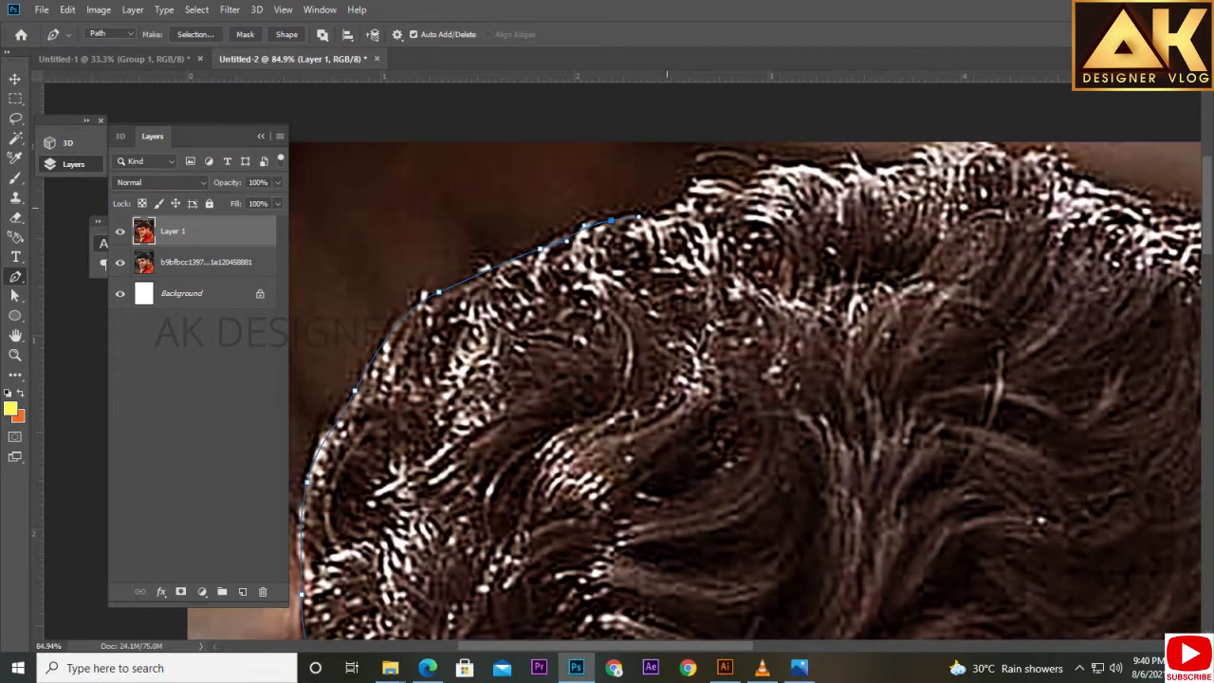
Continue the path over the head, down the neck and along the collar.
{"action": "left_click_drag", "start_coordinate": [920, 157], "coordinate": [713, 118]}
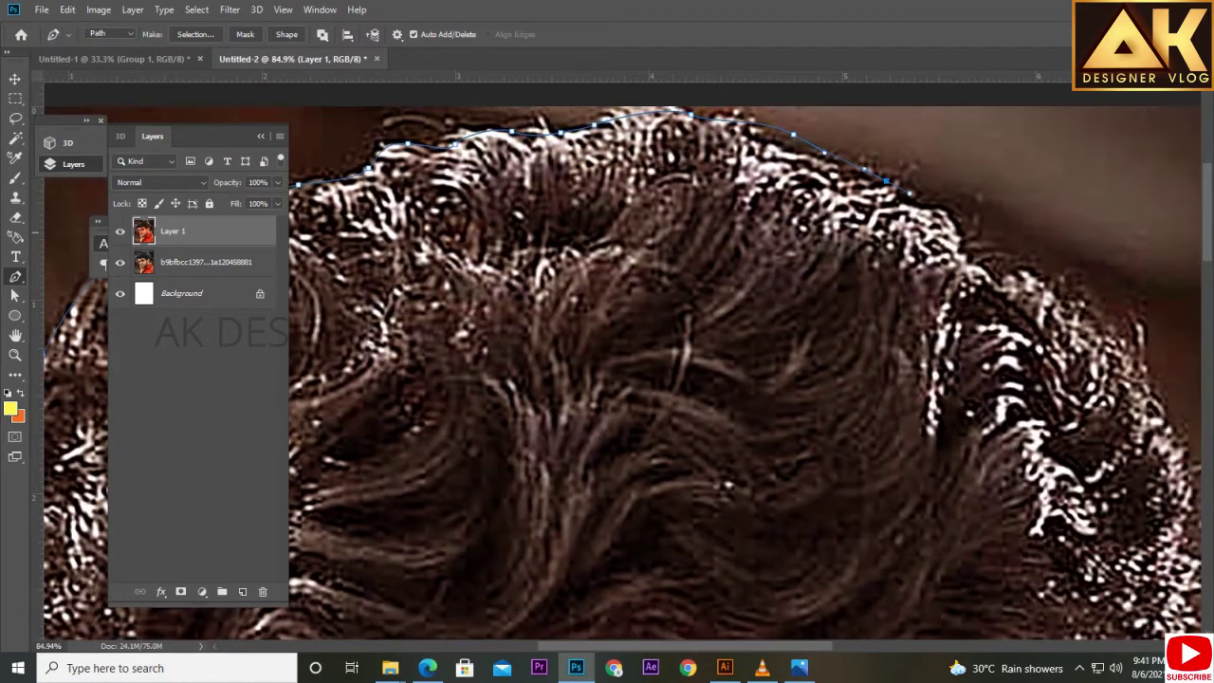
{"action": "left_click_drag", "start_coordinate": [949, 228], "coordinate": [702, 147]}
{"action": "left_click_drag", "start_coordinate": [833, 431], "coordinate": [749, 322]}
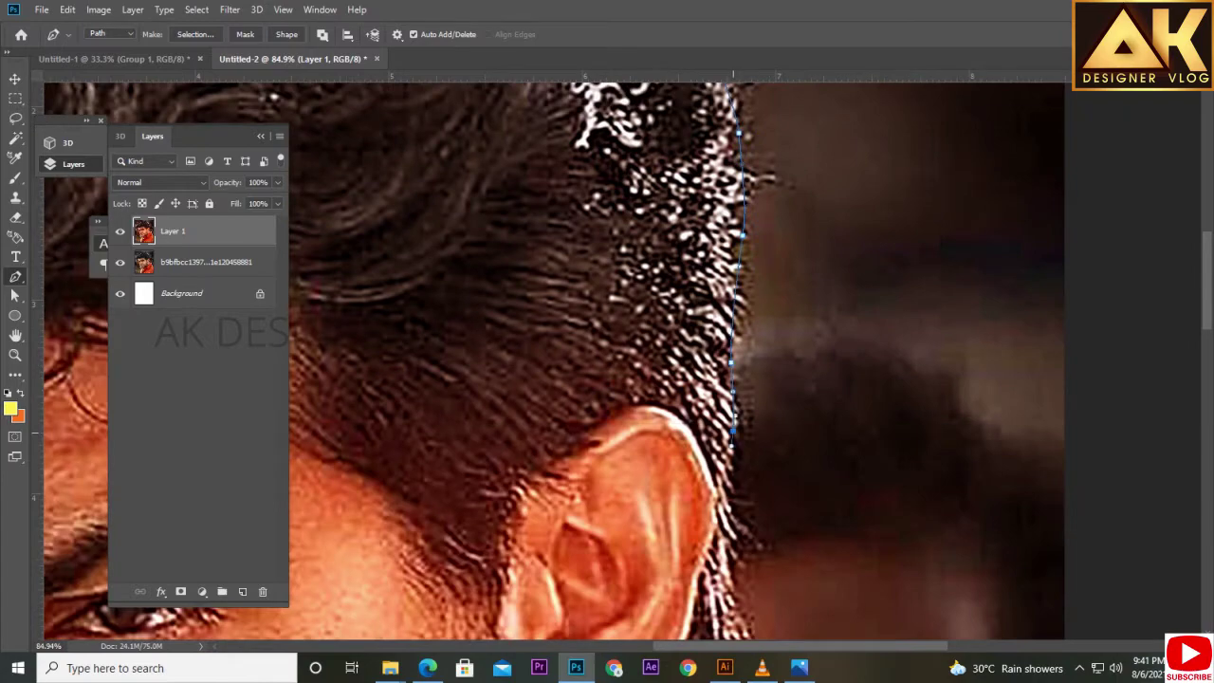
{"action": "left_click_drag", "start_coordinate": [730, 474], "coordinate": [709, 242]}
{"action": "left_click_drag", "start_coordinate": [740, 569], "coordinate": [616, 332]}
{"action": "left_click", "coordinate": [614, 332]}
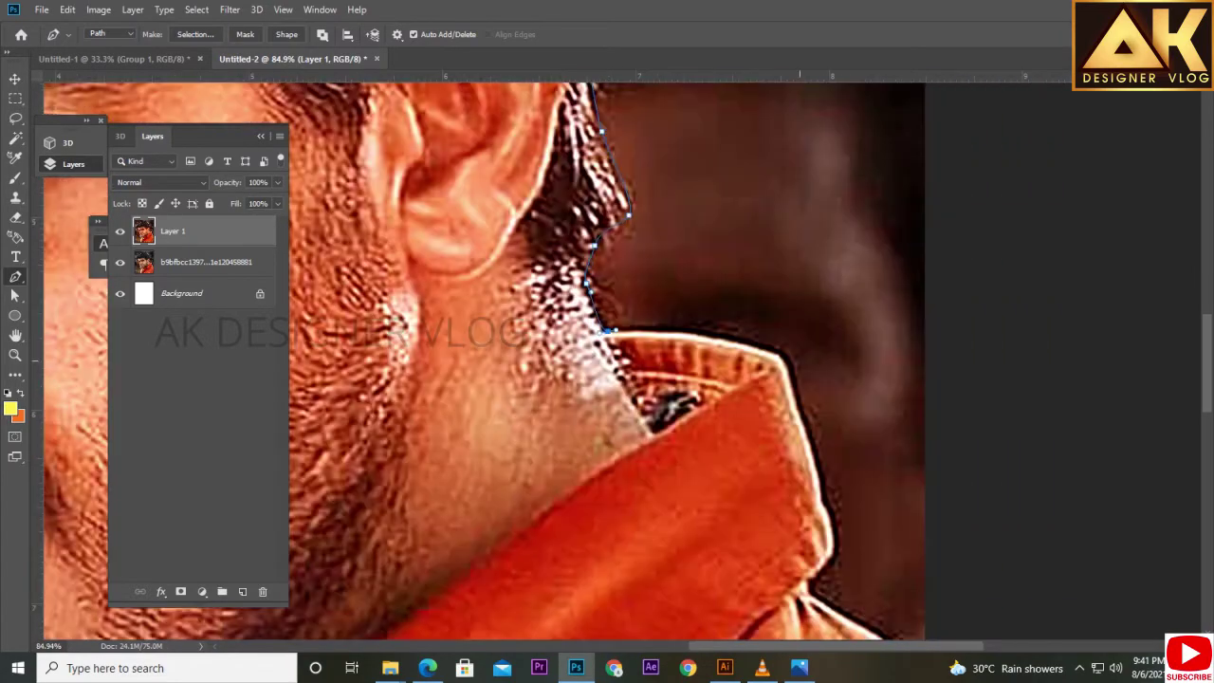
{"action": "left_click_drag", "start_coordinate": [829, 512], "coordinate": [755, 327]}
{"action": "left_click", "coordinate": [755, 327]}
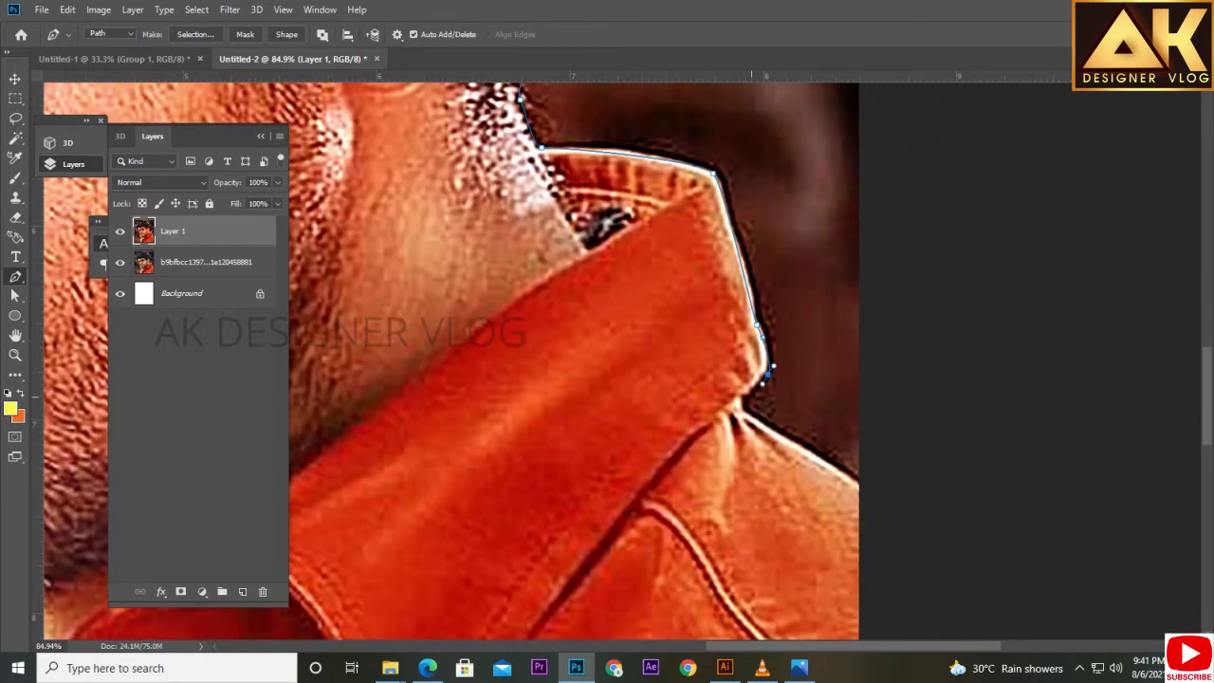
Turn the path into a selection feathered by 5 px and copy it to Layer 2.
{"action": "key", "text": "ctrl+0"}
{"action": "key", "text": "ctrl+Return"}
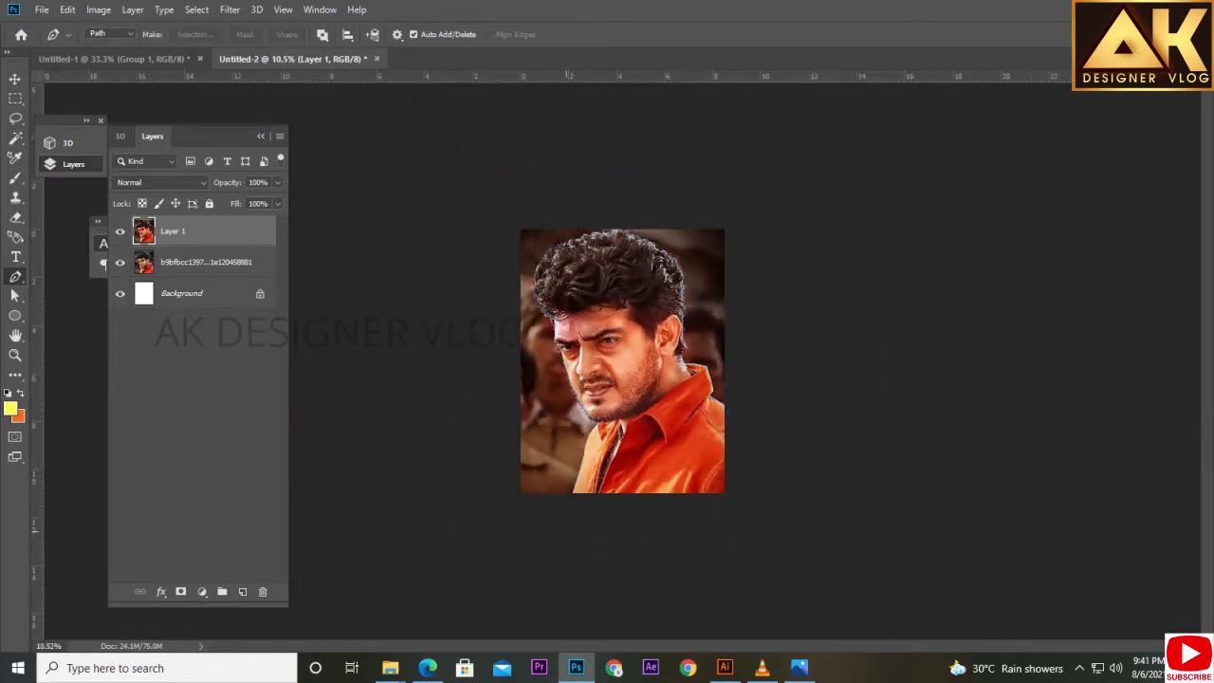
{"action": "key", "text": "shift+F6"}
{"action": "type", "text": "5"}
{"action": "key", "text": "Return"}
{"action": "key", "text": "ctrl+j"}
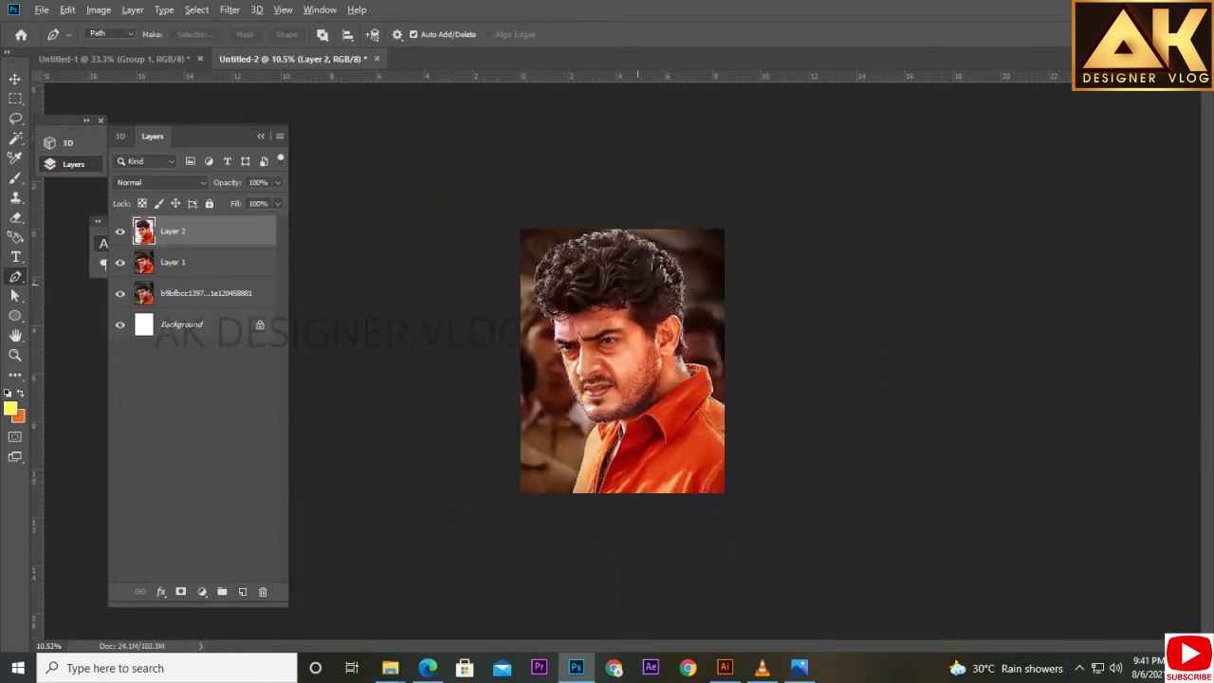
{"action": "key", "text": "ctrl+plus"}
{"action": "key", "text": "ctrl+plus"}
{"action": "key", "text": "ctrl+plus"}
Hide the original photo layer behind the cut-out figure.
{"action": "key", "text": "v"}
{"action": "left_click", "coordinate": [119, 293]}
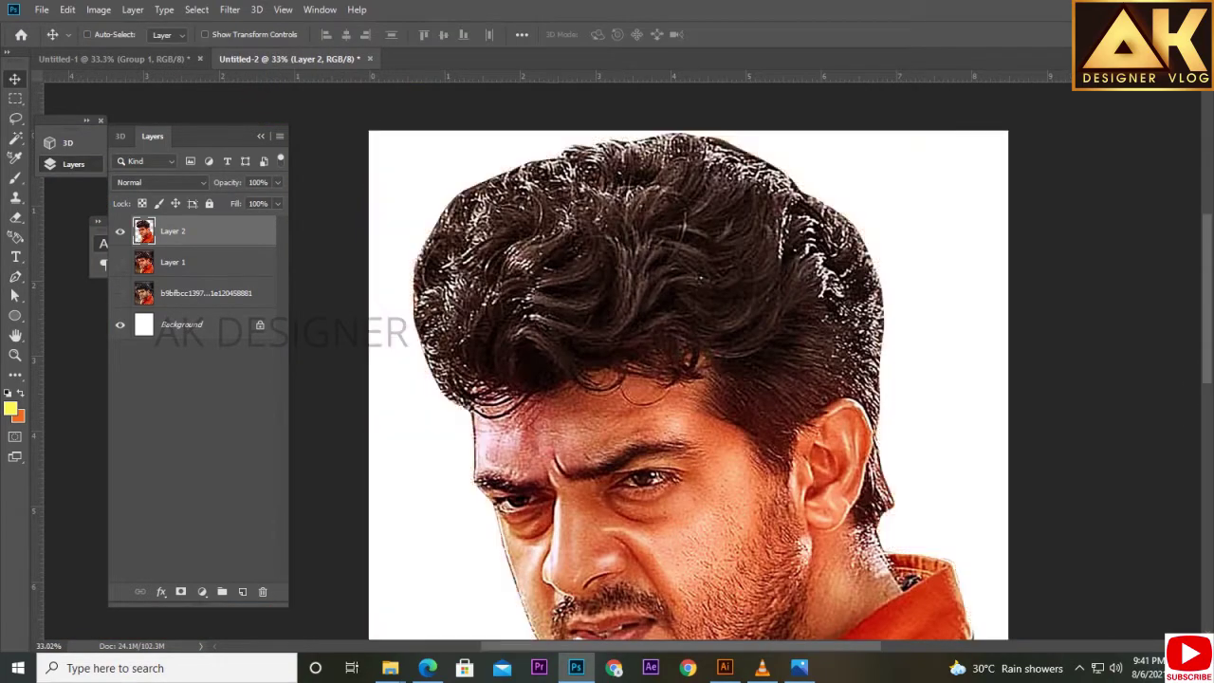
{"action": "scroll", "coordinate": [566, 176], "scroll_direction": "up", "scroll_amount": 5}
{"action": "scroll", "coordinate": [566, 175], "scroll_direction": "down", "scroll_amount": 5}
{"action": "scroll", "coordinate": [566, 175], "scroll_direction": "up", "scroll_amount": 2}
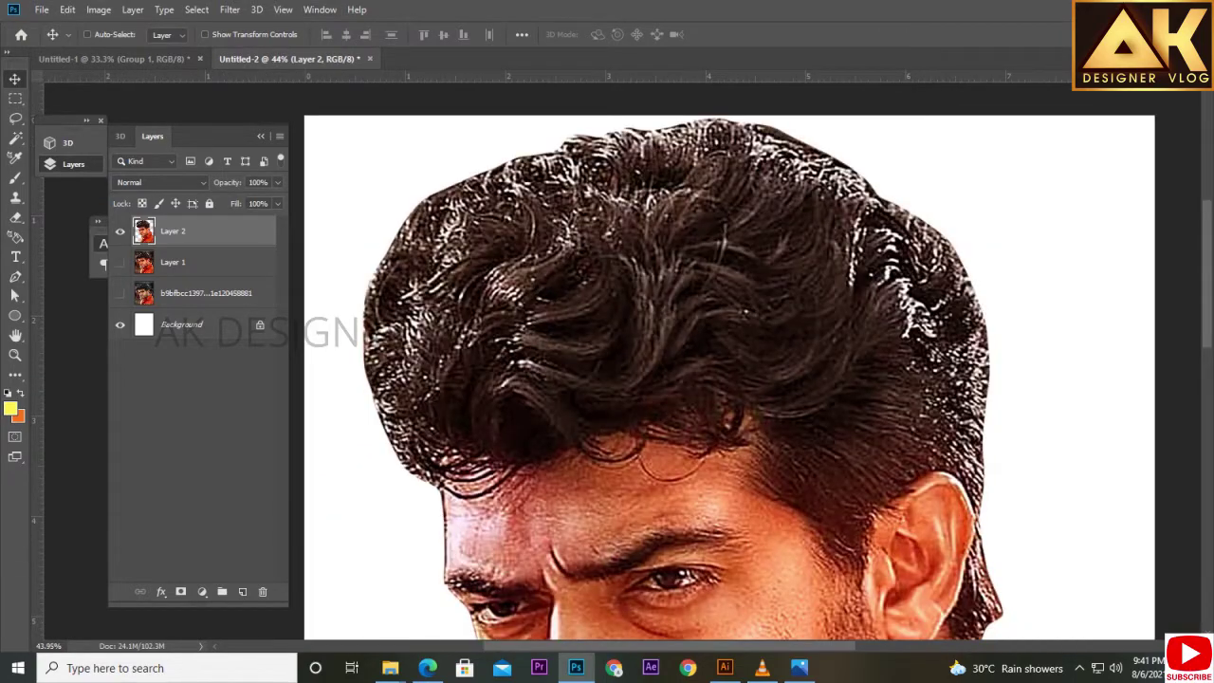
Choose the Smudge tool with the Smoothing Smudge Brush preset.
{"action": "left_click", "coordinate": [15, 374]}
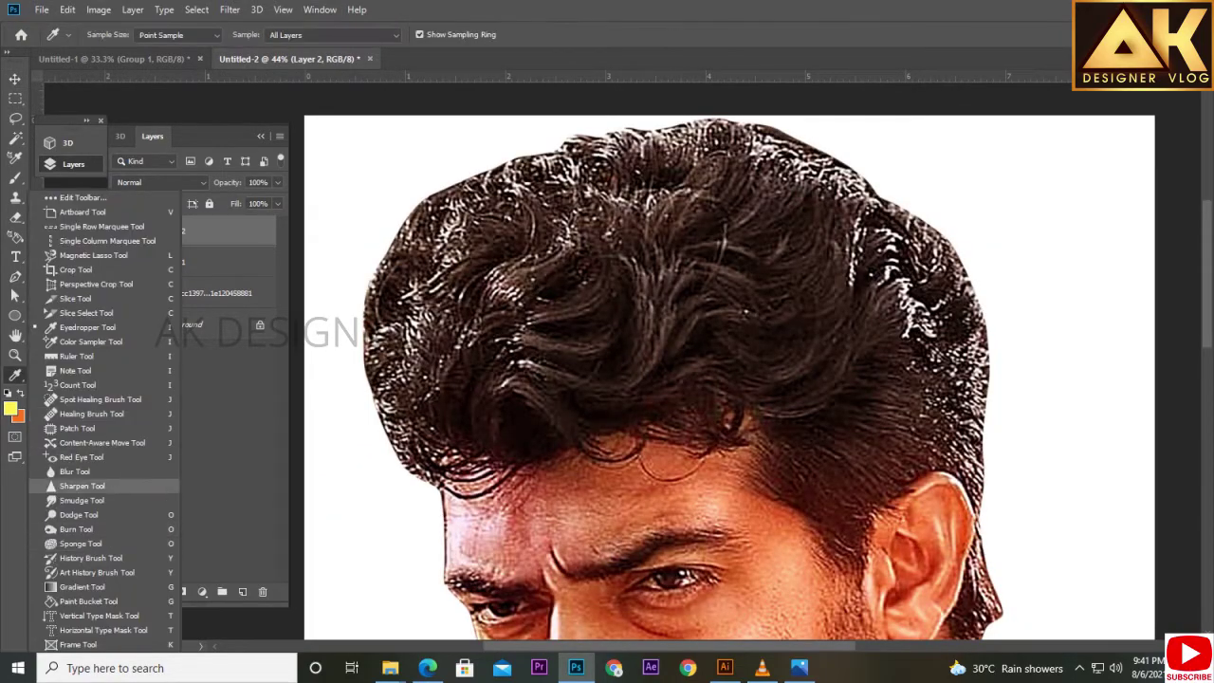
{"action": "left_click", "coordinate": [95, 485]}
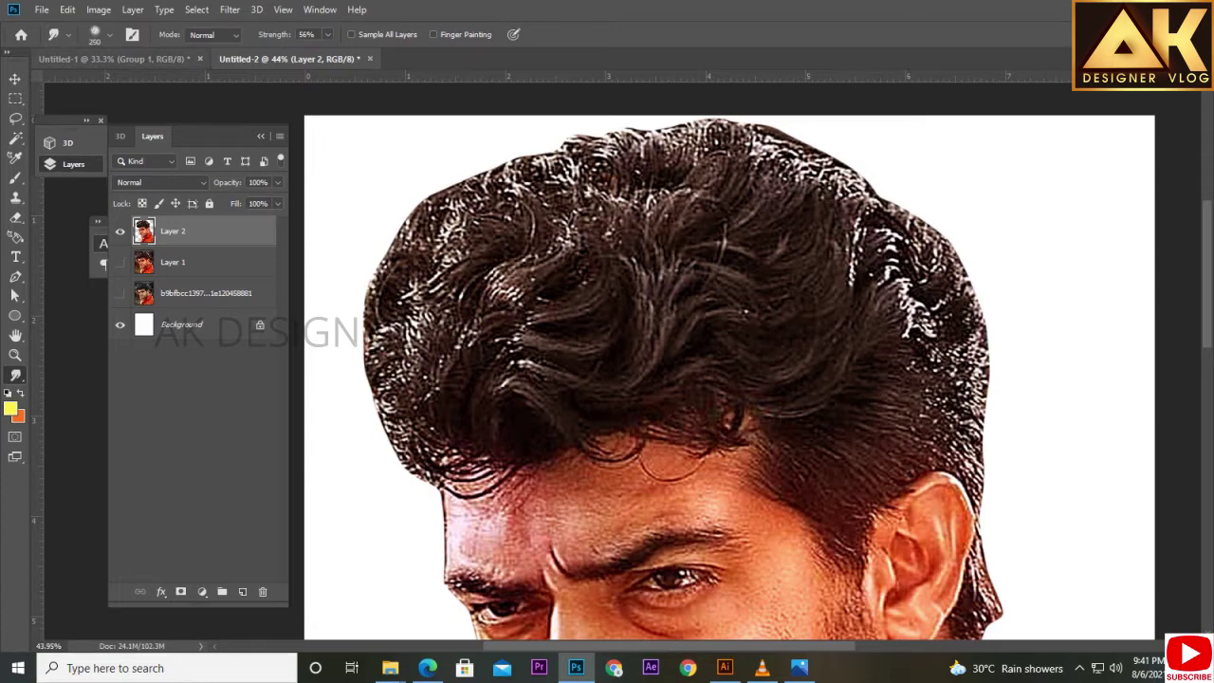
{"action": "left_click", "coordinate": [103, 34]}
{"action": "scroll", "coordinate": [190, 369], "scroll_direction": "down", "scroll_amount": 5}
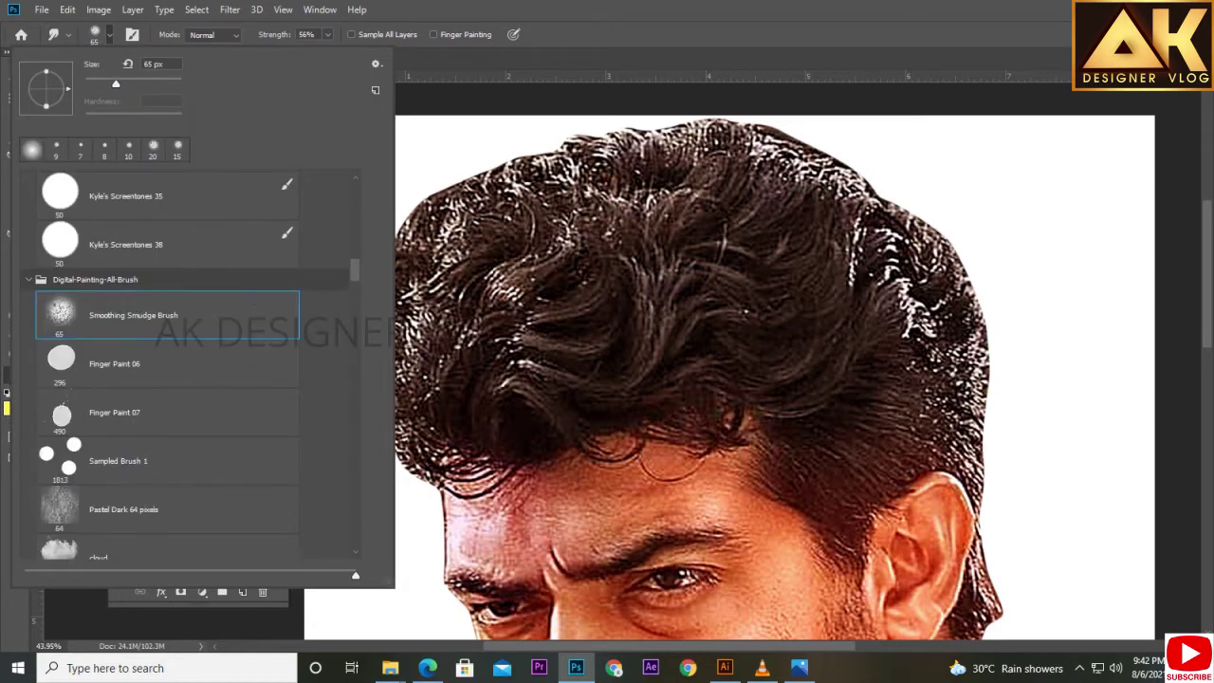
{"action": "scroll", "coordinate": [189, 370], "scroll_direction": "down", "scroll_amount": 9}
{"action": "scroll", "coordinate": [559, 547], "scroll_direction": "up", "scroll_amount": 5}
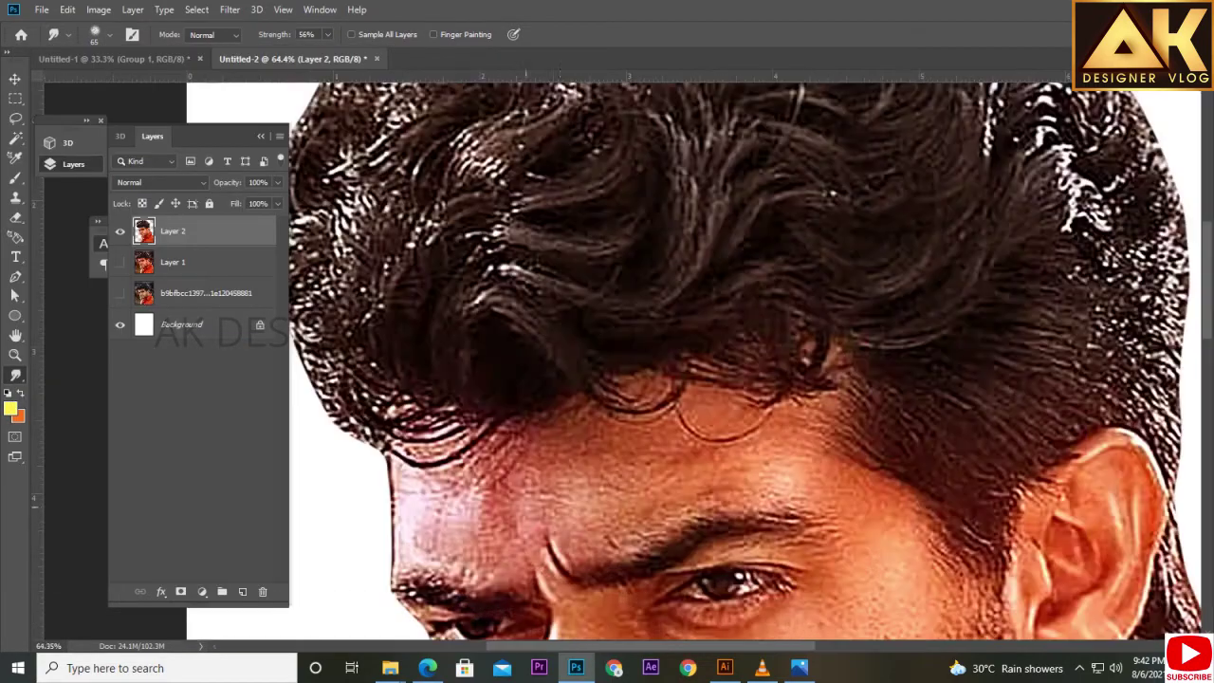
{"action": "left_click_drag", "start_coordinate": [594, 380], "coordinate": [541, 352]}
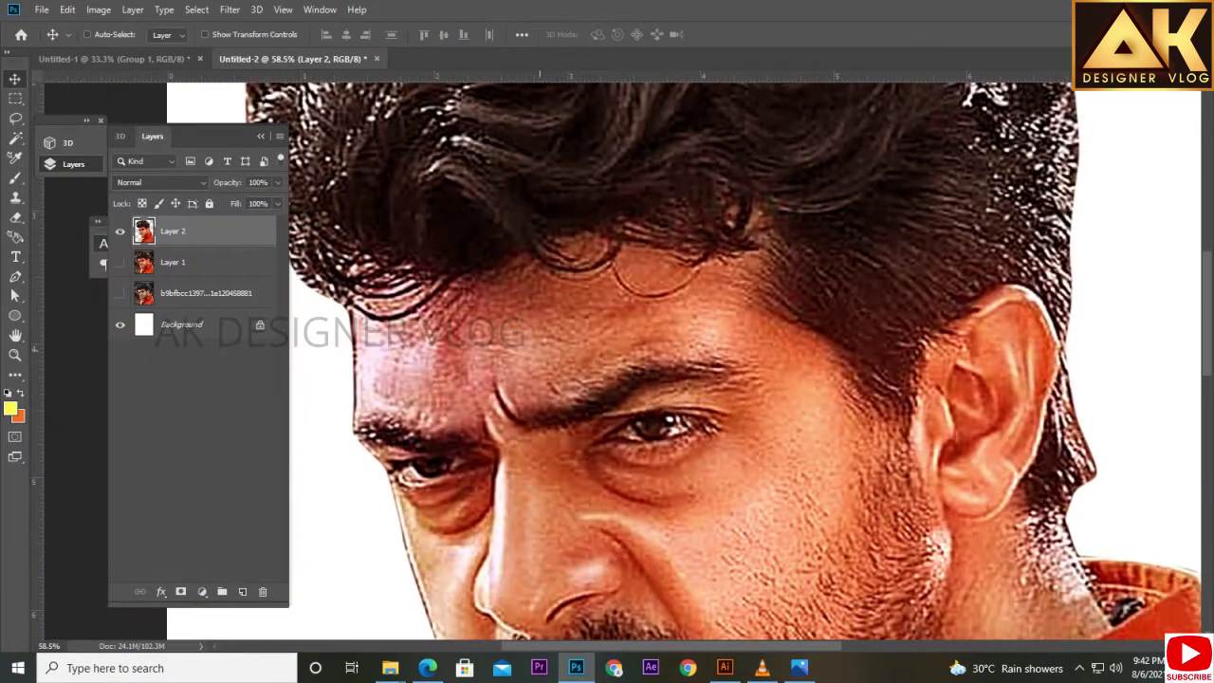
Add a Selective Color layer setting Reds to Cyan +28, Magenta +14, Yellow +30.
{"action": "left_click", "coordinate": [242, 583]}
{"action": "left_click_drag", "start_coordinate": [1043, 474], "coordinate": [1052, 474]}
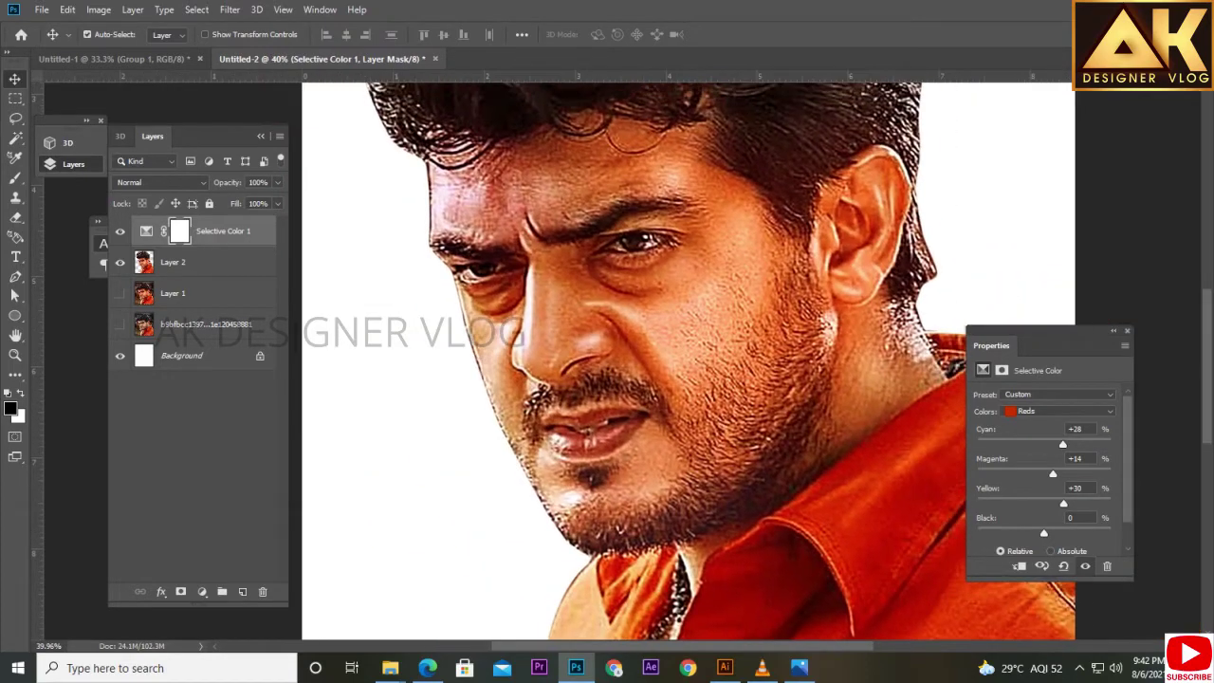
{"action": "left_click", "coordinate": [229, 9]}
In Camera Raw, set Temperature +7, Tint +20, Exposure +0.40 and Contrast +13.
{"action": "left_click", "coordinate": [268, 100]}
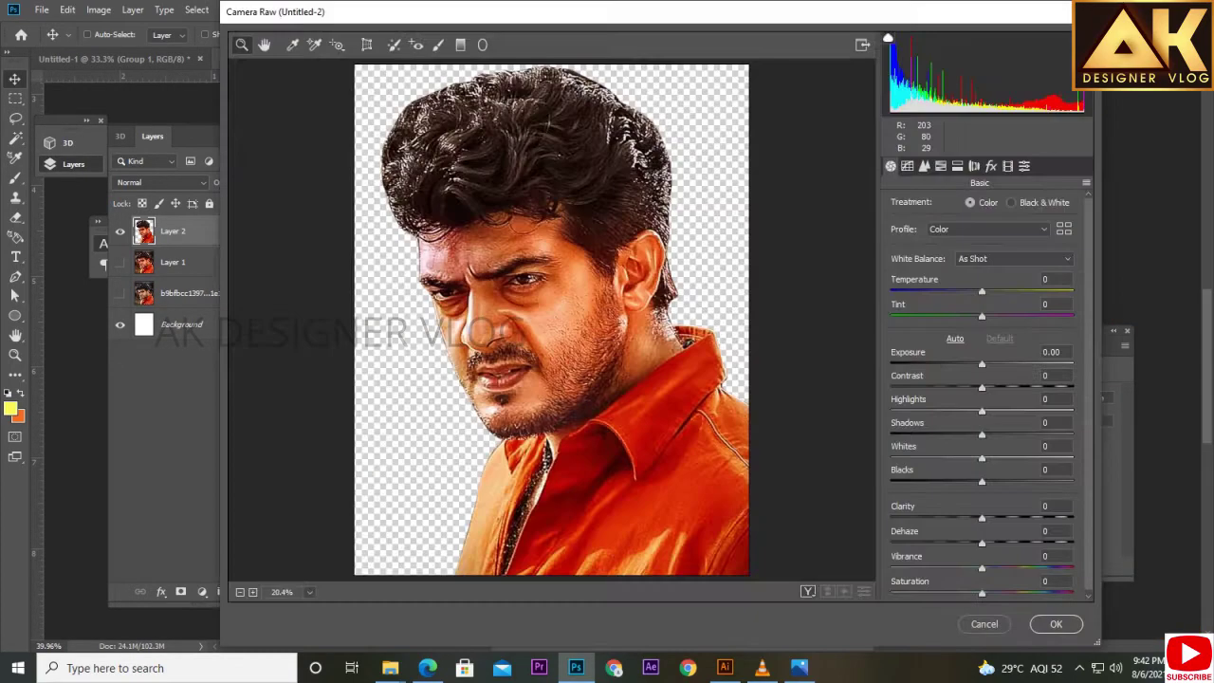
{"action": "key", "text": "Up"}
{"action": "key", "text": "Up"}
{"action": "key", "text": "Up"}
{"action": "key", "text": "shift+Up"}
{"action": "key", "text": "shift+Up"}
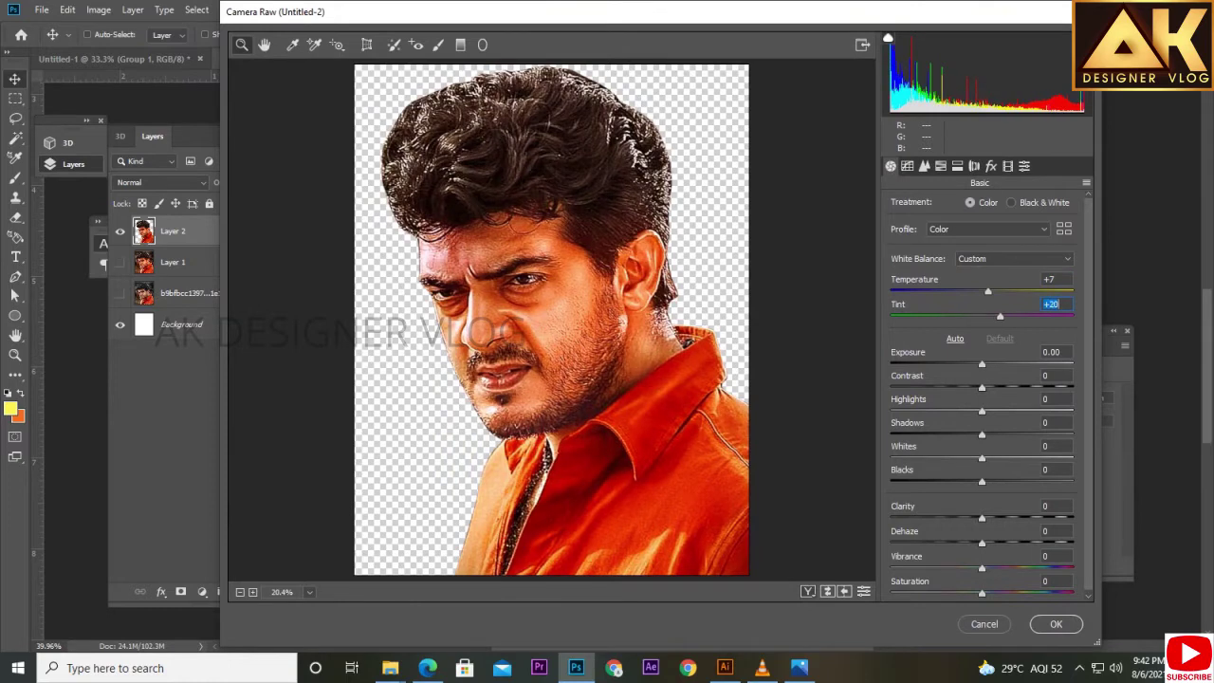
{"action": "key", "text": "Tab"}
{"action": "key", "text": "Up"}
{"action": "key", "text": "Up"}
{"action": "key", "text": "Up"}
{"action": "key", "text": "Tab"}
{"action": "key", "text": "shift+Up"}
{"action": "key", "text": "Up"}
{"action": "key", "text": "Up"}
{"action": "key", "text": "Up"}
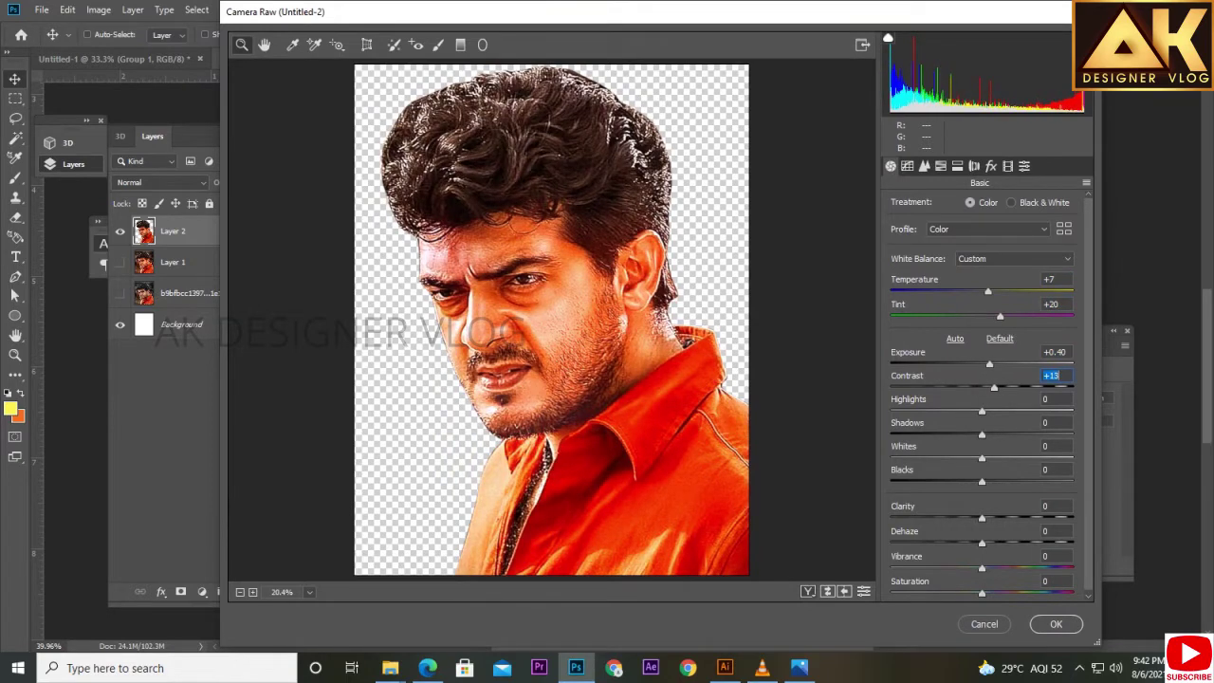
Set Highlights -5, Shadows +3, Whites +21, Clarity +28, apply, and reshow the original layer.
{"action": "key", "text": "Tab"}
{"action": "key", "text": "Down"}
{"action": "key", "text": "Down"}
{"action": "key", "text": "Down"}
{"action": "key", "text": "Tab"}
{"action": "key", "text": "Up"}
{"action": "key", "text": "Up"}
{"action": "key", "text": "Up"}
{"action": "key", "text": "Tab"}
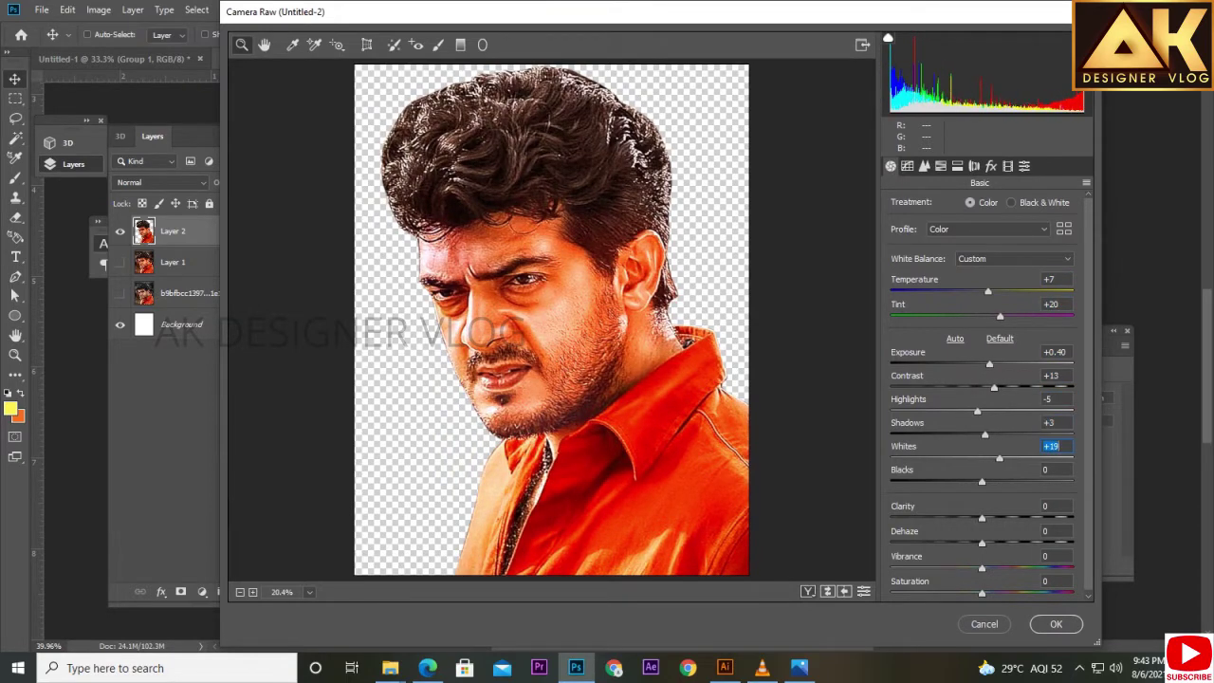
{"action": "key", "text": "shift+Up"}
{"action": "key", "text": "shift+Up"}
{"action": "key", "text": "Up"}
{"action": "key", "text": "Tab"}
{"action": "key", "text": "Tab"}
{"action": "key", "text": "shift+Up"}
{"action": "key", "text": "shift+Up"}
{"action": "key", "text": "shift+Up"}
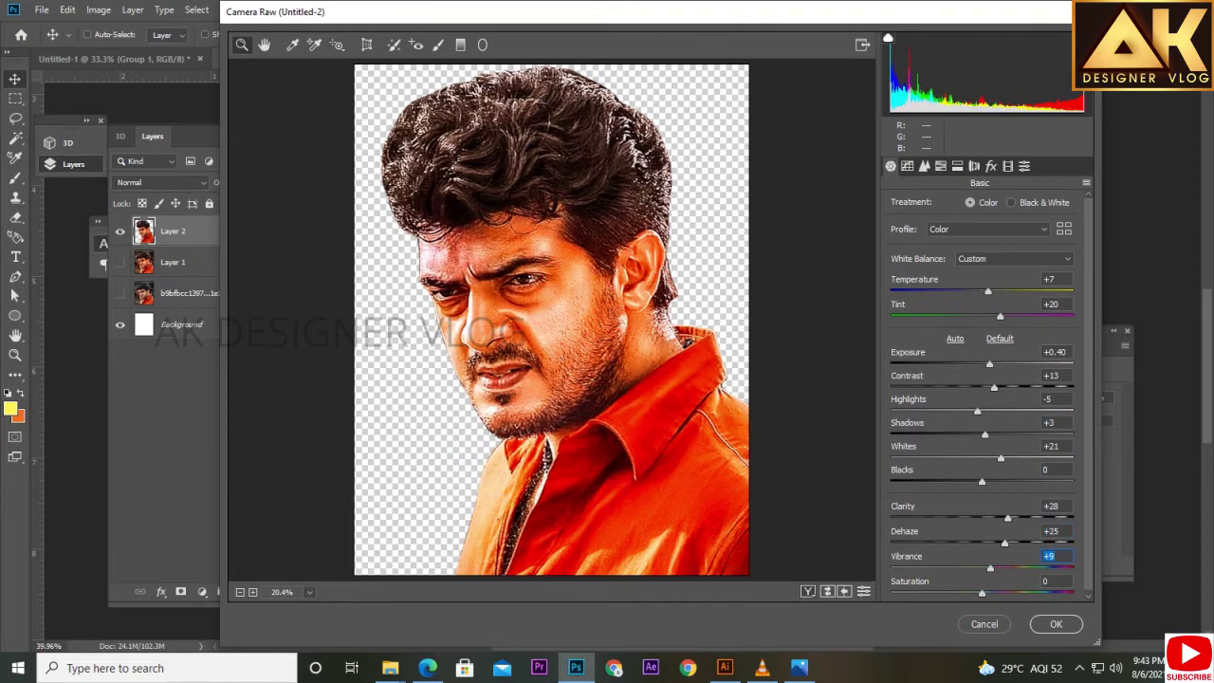
{"action": "key", "text": "Return"}
{"action": "left_click", "coordinate": [119, 293]}
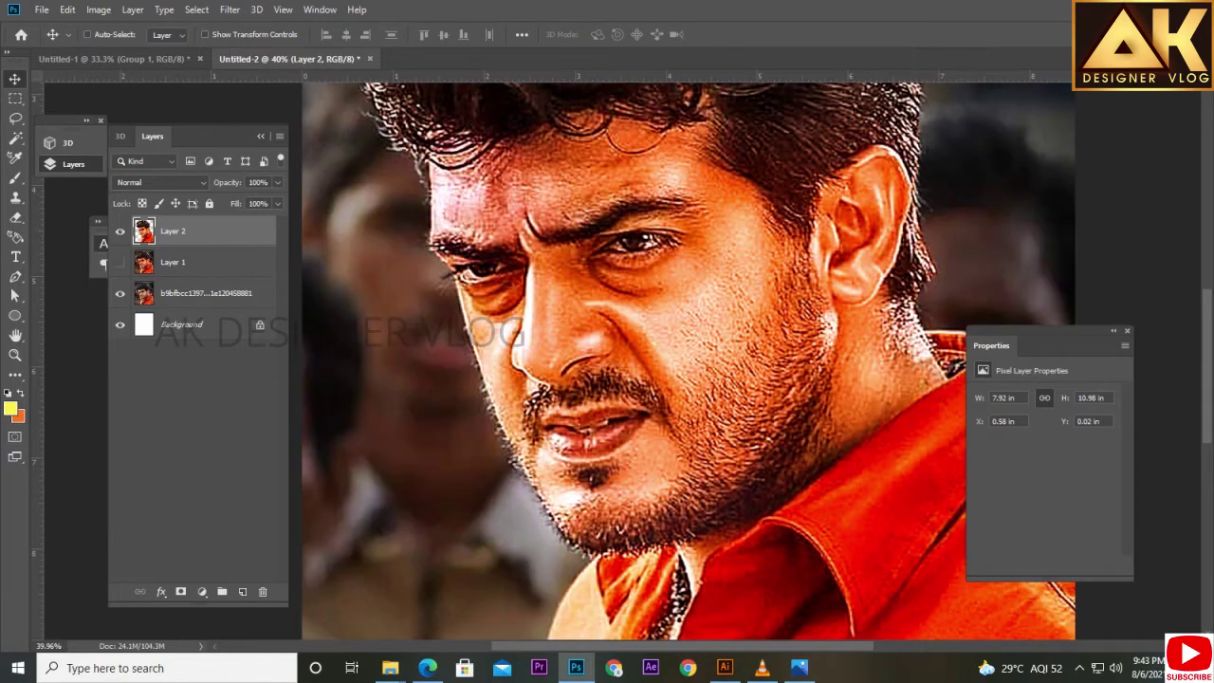
Hide the original photo layer and switch to the Smudge tool at 36% with a smaller brush.
{"action": "left_click", "coordinate": [120, 293]}
{"action": "scroll", "coordinate": [739, 302], "scroll_direction": "up", "scroll_amount": 2}
{"action": "scroll", "coordinate": [739, 301], "scroll_direction": "up", "scroll_amount": 2}
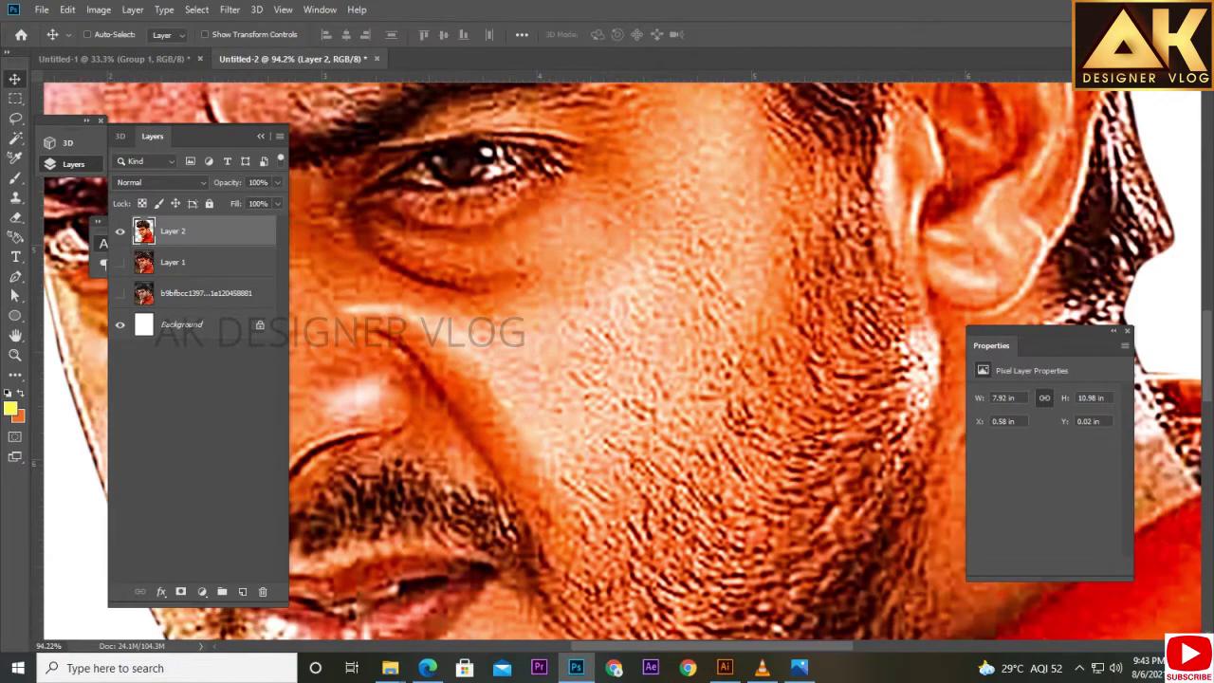
{"action": "left_click", "coordinate": [16, 374]}
{"action": "left_click", "coordinate": [73, 164]}
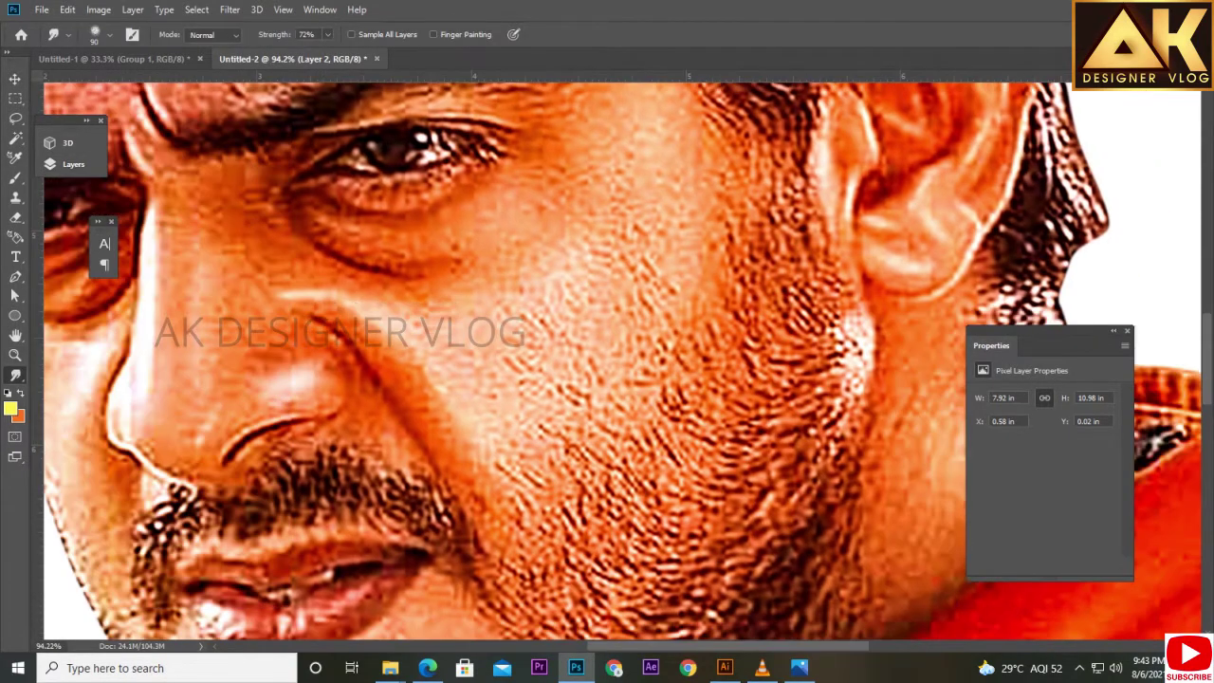
{"action": "scroll", "coordinate": [238, 98], "scroll_direction": "up", "scroll_amount": 2}
{"action": "key", "text": "bracketleft"}
{"action": "key", "text": "bracketleft"}
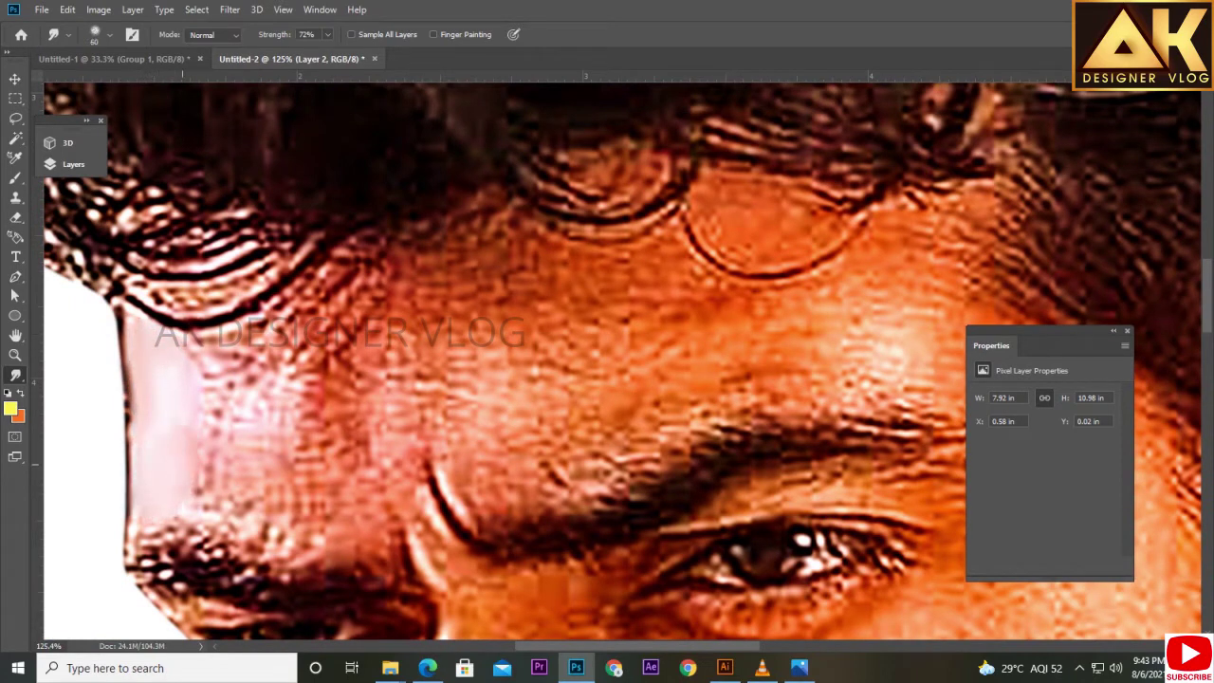
Smudge the pale cheek skin beside the nose into smooth upward strokes.
{"action": "mouse_move", "coordinate": [223, 488]}
{"action": "left_mouse_down"}
{"action": "mouse_move", "coordinate": [228, 398]}
{"action": "mouse_move", "coordinate": [195, 346]}
{"action": "mouse_move", "coordinate": [275, 341]}
{"action": "left_mouse_up"}
{"action": "left_click_drag", "start_coordinate": [328, 51], "coordinate": [318, 51]}
{"action": "key", "text": "bracketright"}
{"action": "left_click_drag", "start_coordinate": [285, 365], "coordinate": [336, 285]}
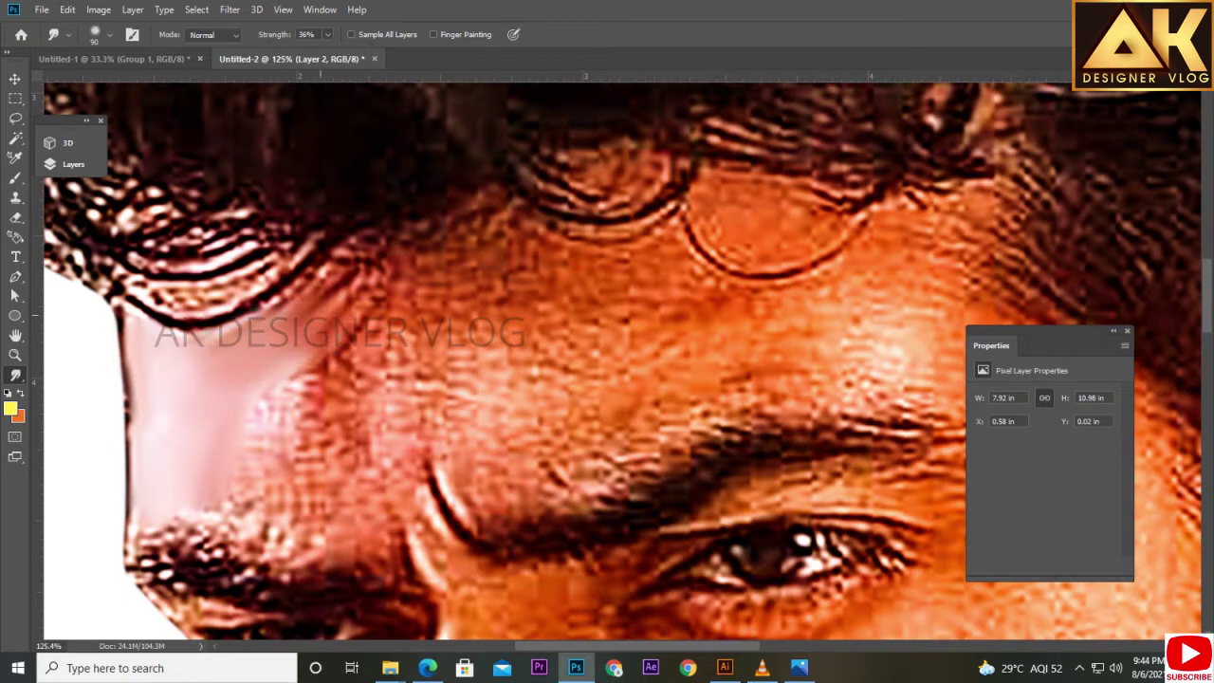
{"action": "left_click_drag", "start_coordinate": [228, 356], "coordinate": [328, 266]}
{"action": "left_click_drag", "start_coordinate": [266, 517], "coordinate": [299, 403]}
{"action": "mouse_move", "coordinate": [360, 360]}
{"action": "left_mouse_down"}
{"action": "mouse_move", "coordinate": [301, 465]}
{"action": "mouse_move", "coordinate": [237, 512]}
{"action": "left_mouse_up"}
{"action": "left_click_drag", "start_coordinate": [275, 398], "coordinate": [380, 275]}
{"action": "mouse_move", "coordinate": [294, 341]}
{"action": "left_mouse_down"}
{"action": "mouse_move", "coordinate": [379, 261]}
{"action": "mouse_move", "coordinate": [427, 379]}
{"action": "mouse_move", "coordinate": [399, 503]}
{"action": "left_mouse_up"}
With a larger brush, spread the smoothed skin across the cheek and up near the brow.
{"action": "key", "text": "bracketright"}
{"action": "key", "text": "bracketright"}
{"action": "left_click_drag", "start_coordinate": [313, 493], "coordinate": [237, 540]}
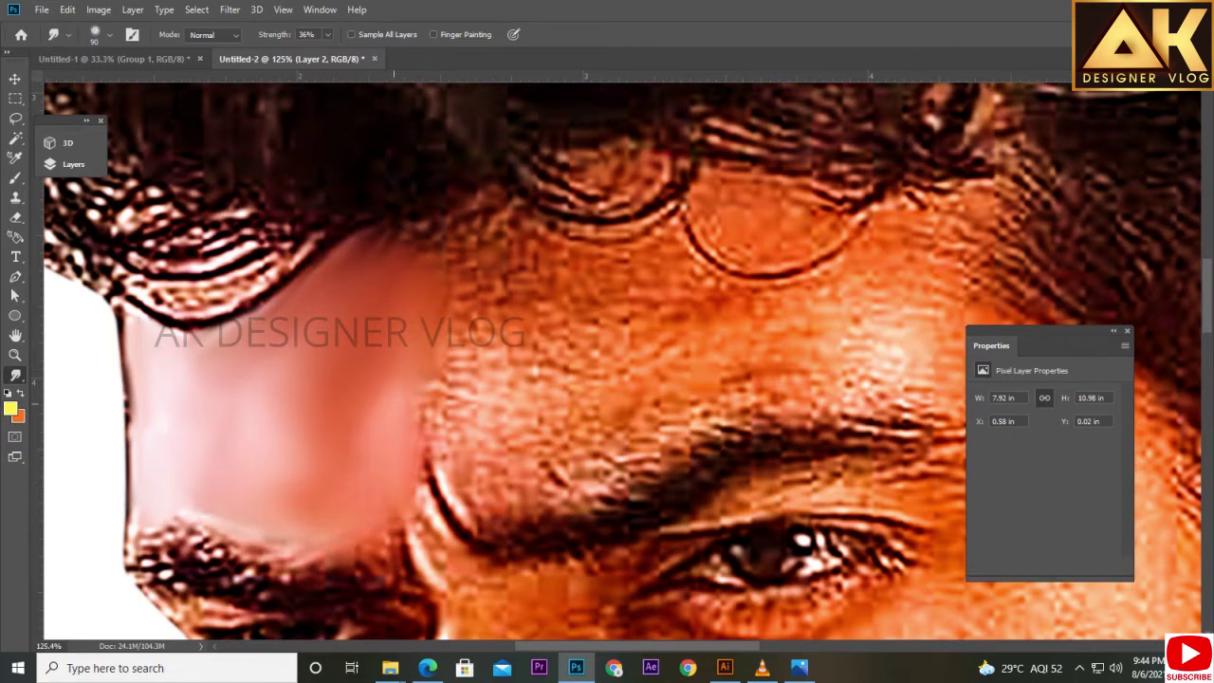
{"action": "left_click_drag", "start_coordinate": [361, 418], "coordinate": [474, 484]}
{"action": "left_click_drag", "start_coordinate": [512, 284], "coordinate": [503, 436]}
{"action": "left_click_drag", "start_coordinate": [474, 332], "coordinate": [365, 379]}
{"action": "left_click_drag", "start_coordinate": [322, 313], "coordinate": [408, 275]}
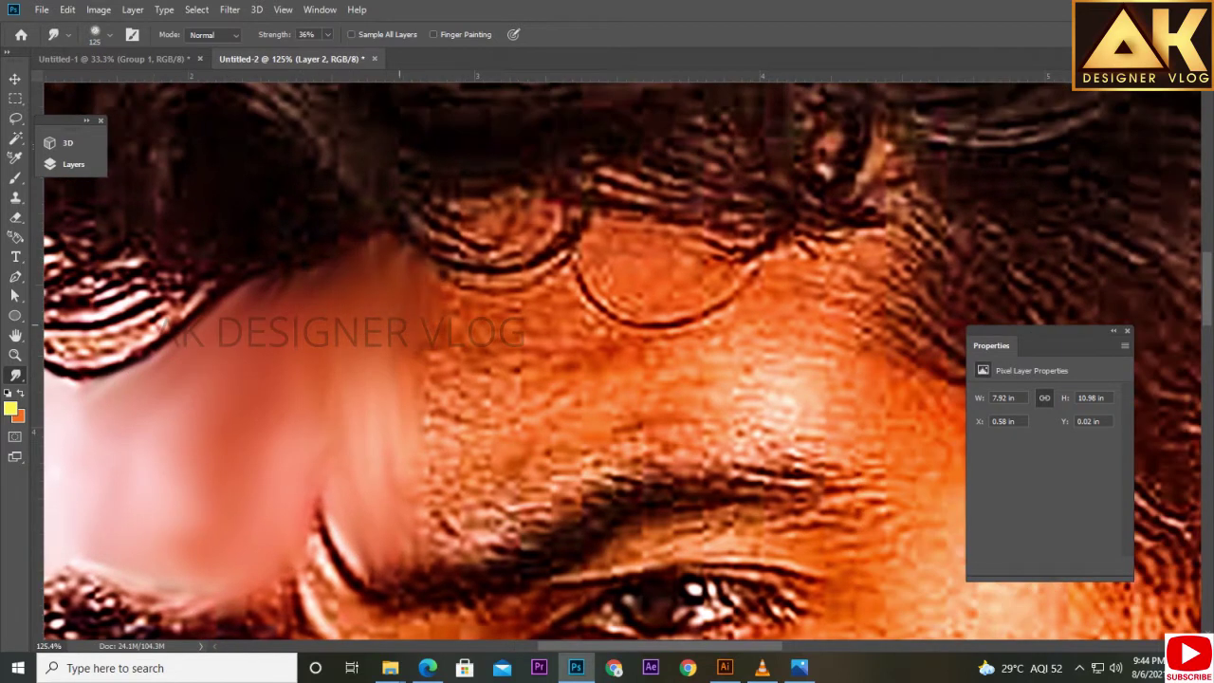
{"action": "mouse_move", "coordinate": [474, 294]}
{"action": "left_mouse_down"}
{"action": "mouse_move", "coordinate": [417, 456]}
{"action": "mouse_move", "coordinate": [465, 560]}
{"action": "left_mouse_up"}
{"action": "mouse_move", "coordinate": [607, 531]}
{"action": "left_mouse_down"}
{"action": "mouse_move", "coordinate": [493, 370]}
{"action": "mouse_move", "coordinate": [474, 284]}
{"action": "left_mouse_up"}
{"action": "left_click_drag", "start_coordinate": [663, 285], "coordinate": [450, 266]}
Smear away the curved forehead lines and blend the brow into soft strokes.
{"action": "key", "text": "bracketleft"}
{"action": "mouse_move", "coordinate": [358, 227]}
{"action": "left_mouse_down"}
{"action": "mouse_move", "coordinate": [384, 285]}
{"action": "mouse_move", "coordinate": [502, 303]}
{"action": "mouse_move", "coordinate": [483, 237]}
{"action": "left_mouse_up"}
{"action": "key", "text": "bracketright"}
{"action": "key", "text": "bracketright"}
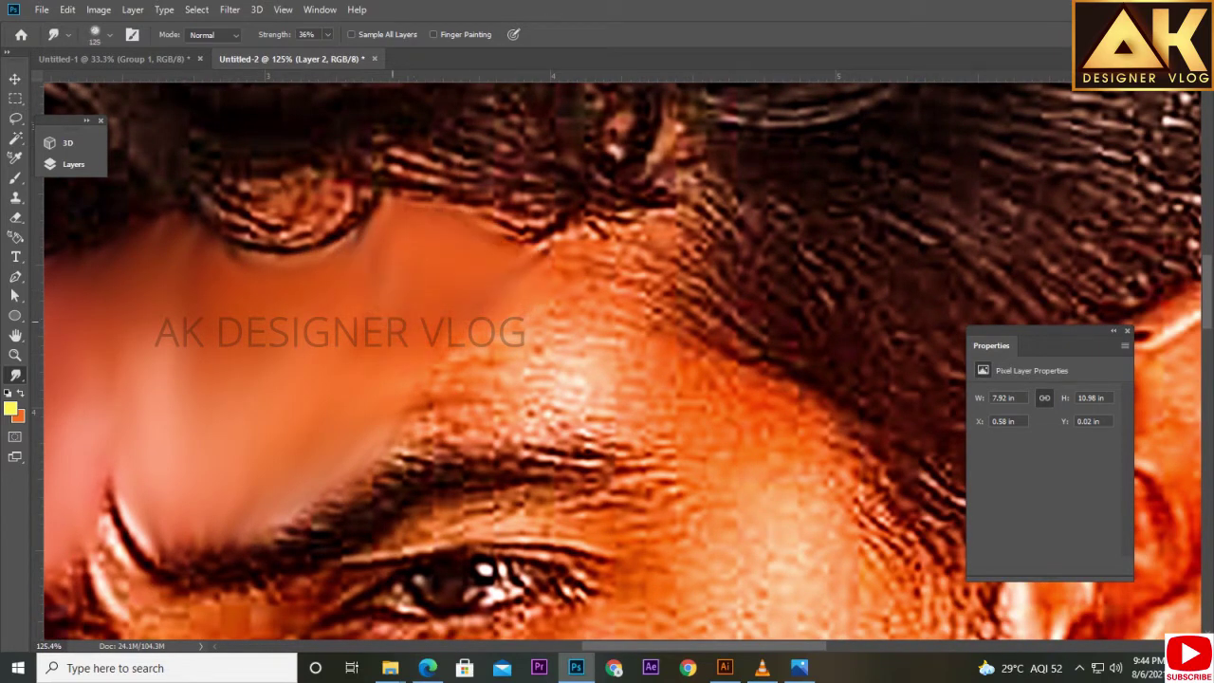
{"action": "mouse_move", "coordinate": [391, 399]}
{"action": "left_mouse_down"}
{"action": "mouse_move", "coordinate": [474, 418]}
{"action": "mouse_move", "coordinate": [493, 323]}
{"action": "mouse_move", "coordinate": [550, 389]}
{"action": "mouse_move", "coordinate": [664, 379]}
{"action": "left_mouse_up"}
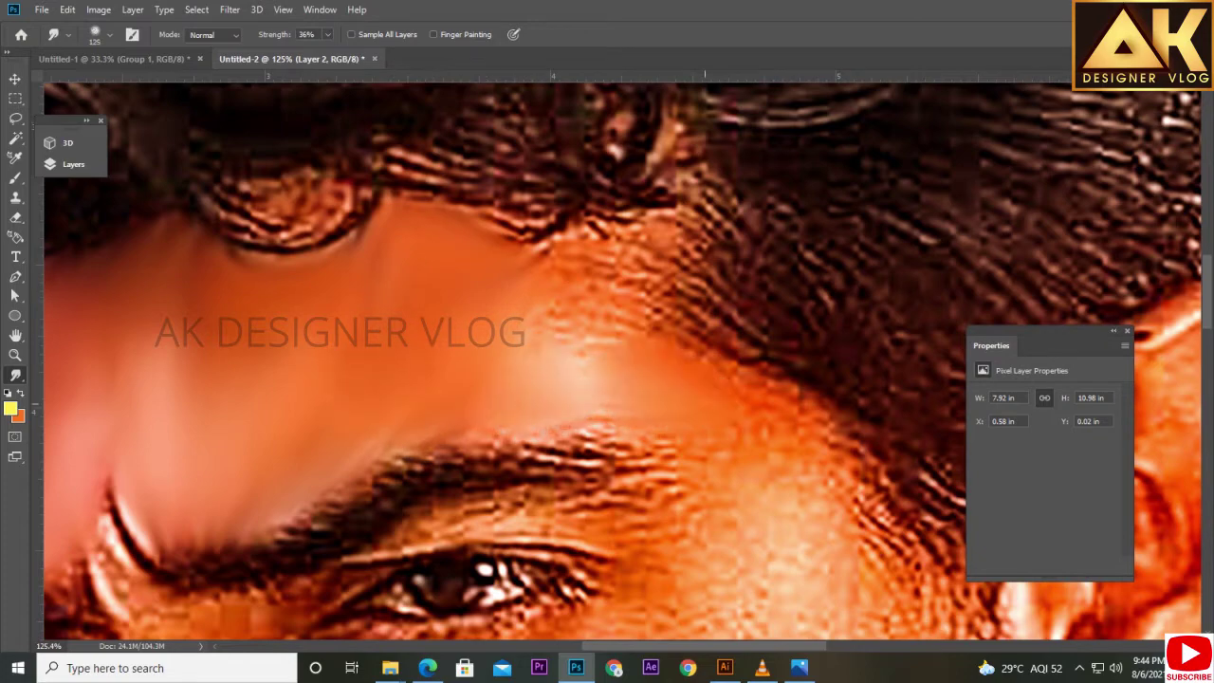
{"action": "mouse_move", "coordinate": [588, 398]}
{"action": "left_mouse_down"}
{"action": "mouse_move", "coordinate": [607, 256]}
{"action": "mouse_move", "coordinate": [664, 227]}
{"action": "left_mouse_up"}
{"action": "left_click_drag", "start_coordinate": [607, 379], "coordinate": [812, 246]}
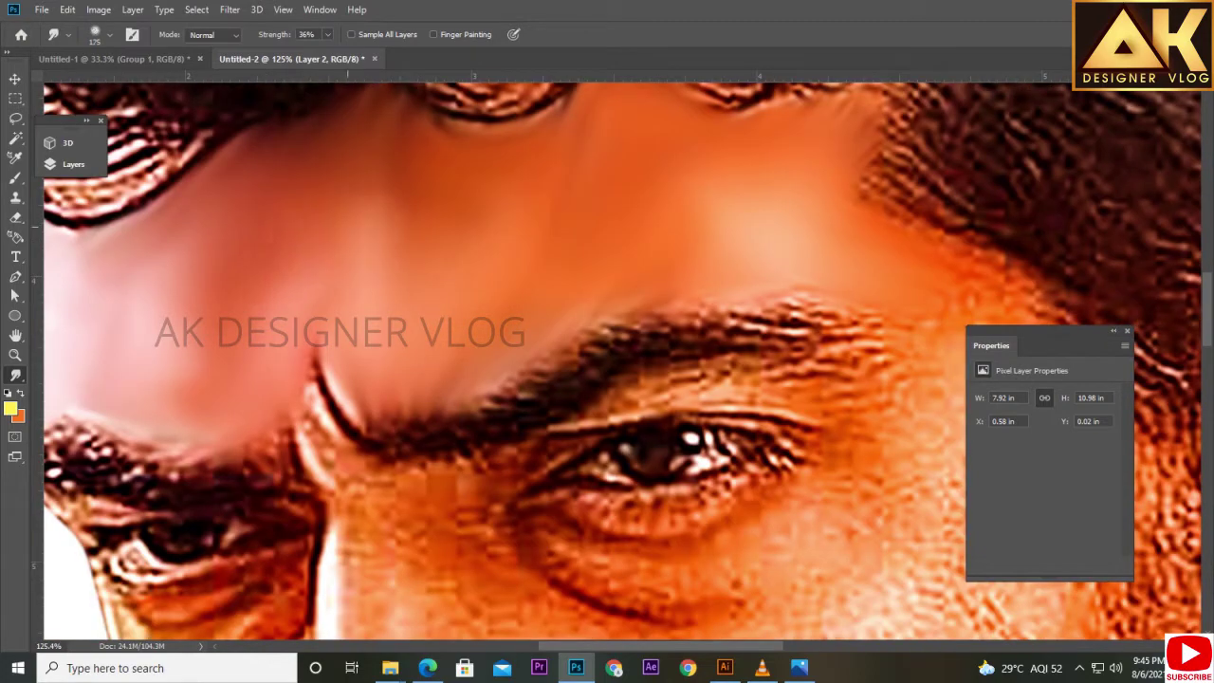
Smear the skin above the brow and smooth the nose bridge with a much smaller brush.
{"action": "left_click_drag", "start_coordinate": [360, 247], "coordinate": [456, 199]}
{"action": "left_click_drag", "start_coordinate": [550, 247], "coordinate": [578, 208]}
{"action": "left_click_drag", "start_coordinate": [569, 436], "coordinate": [721, 351]}
{"action": "left_click_drag", "start_coordinate": [304, 275], "coordinate": [360, 180]}
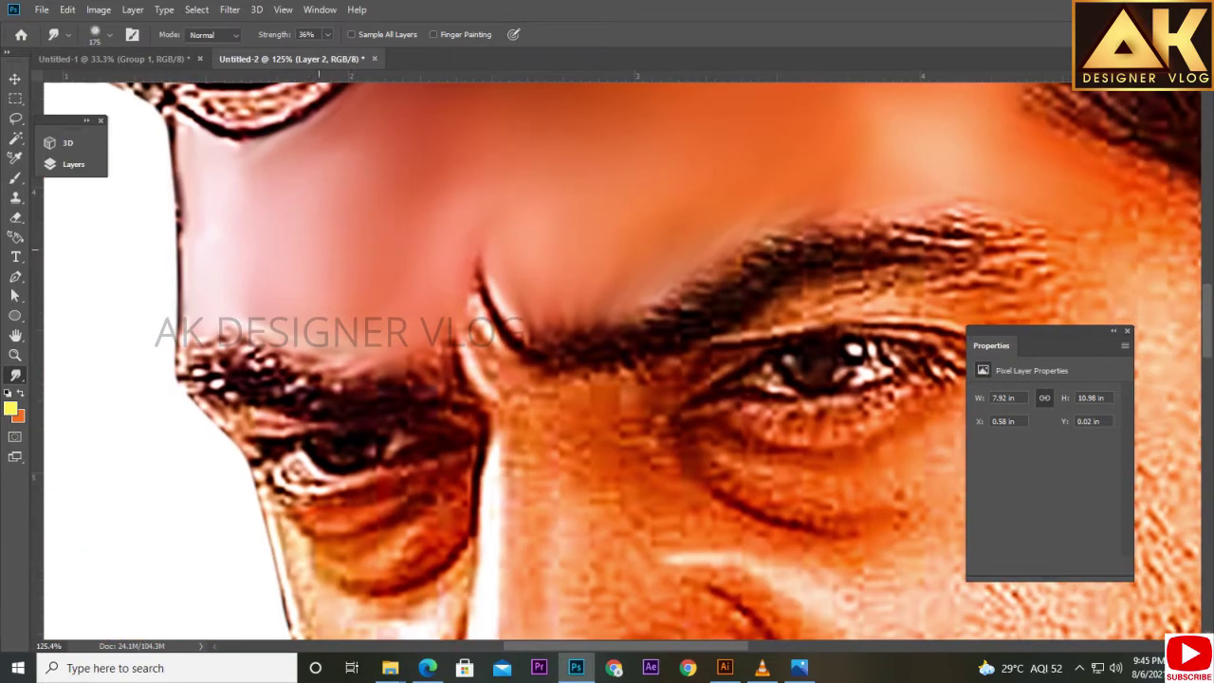
{"action": "mouse_move", "coordinate": [341, 275]}
{"action": "left_mouse_down"}
{"action": "mouse_move", "coordinate": [374, 204]}
{"action": "mouse_move", "coordinate": [204, 332]}
{"action": "left_mouse_up"}
{"action": "key", "text": "bracketleft"}
{"action": "key", "text": "bracketleft"}
{"action": "key", "text": "bracketleft"}
{"action": "left_click_drag", "start_coordinate": [313, 408], "coordinate": [327, 379]}
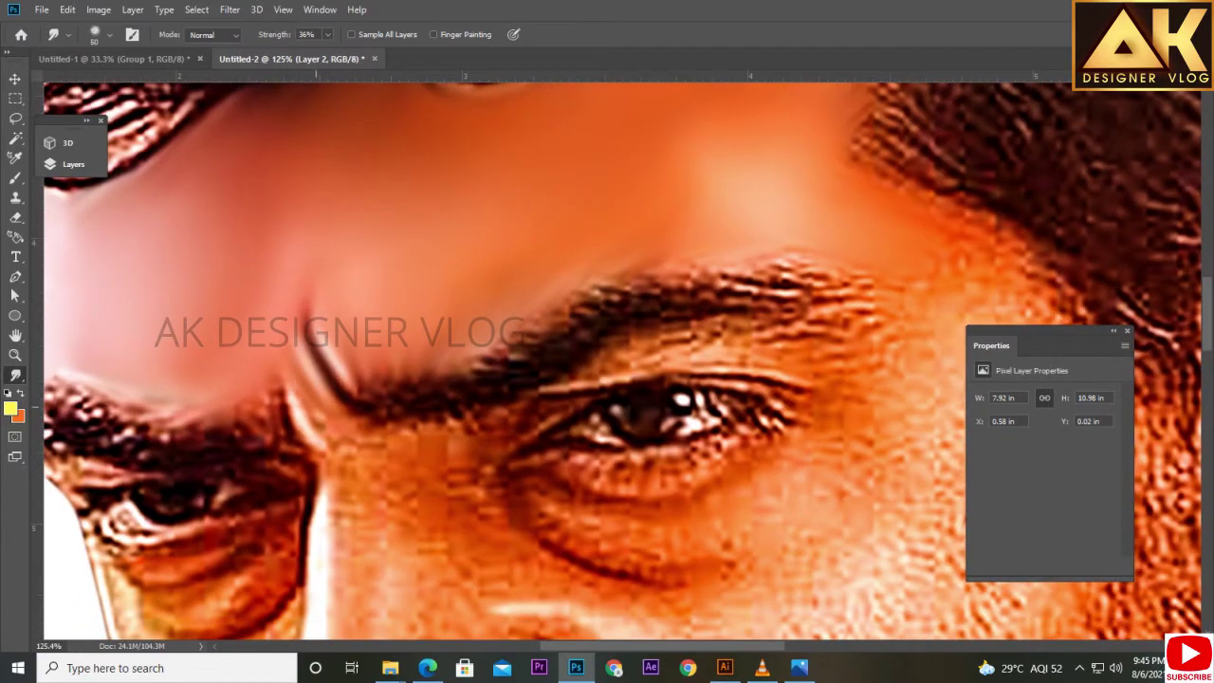
Move down to the beard and smear it into the first painterly strands.
{"action": "scroll", "coordinate": [332, 323], "scroll_direction": "down", "scroll_amount": 3}
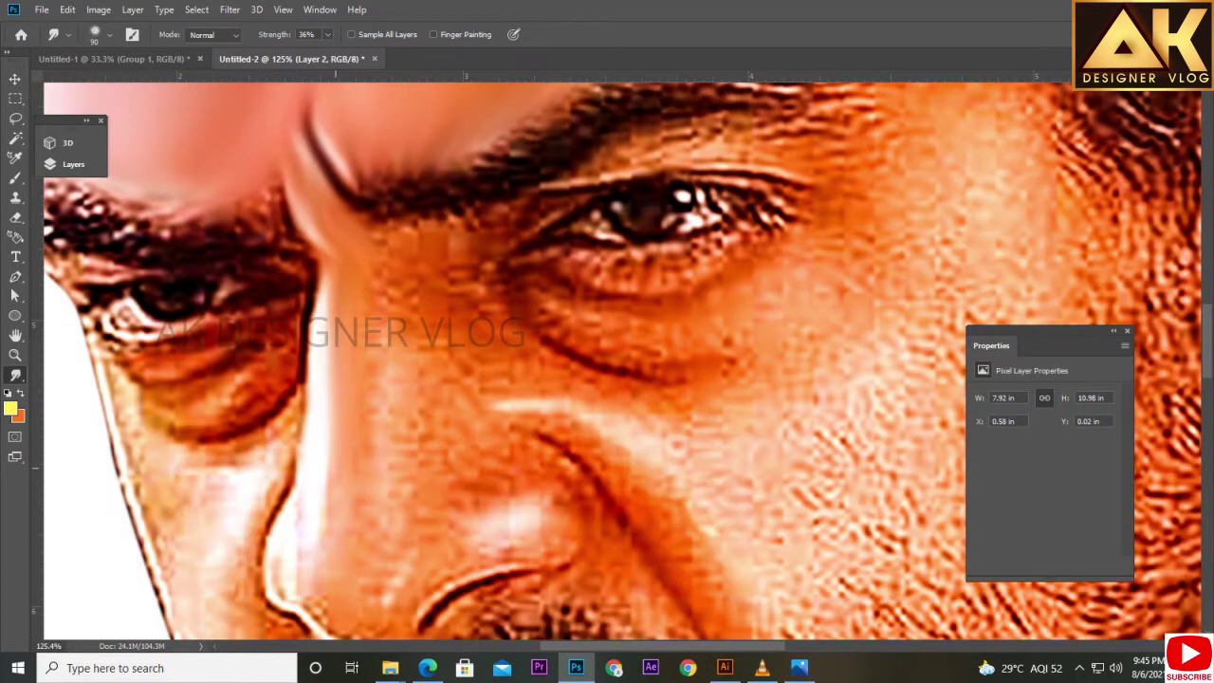
{"action": "scroll", "coordinate": [329, 464], "scroll_direction": "down", "scroll_amount": 3}
{"action": "mouse_move", "coordinate": [294, 417]}
{"action": "left_mouse_down"}
{"action": "mouse_move", "coordinate": [389, 455]}
{"action": "mouse_move", "coordinate": [337, 304]}
{"action": "left_mouse_up"}
{"action": "scroll", "coordinate": [361, 304], "scroll_direction": "up", "scroll_amount": 2}
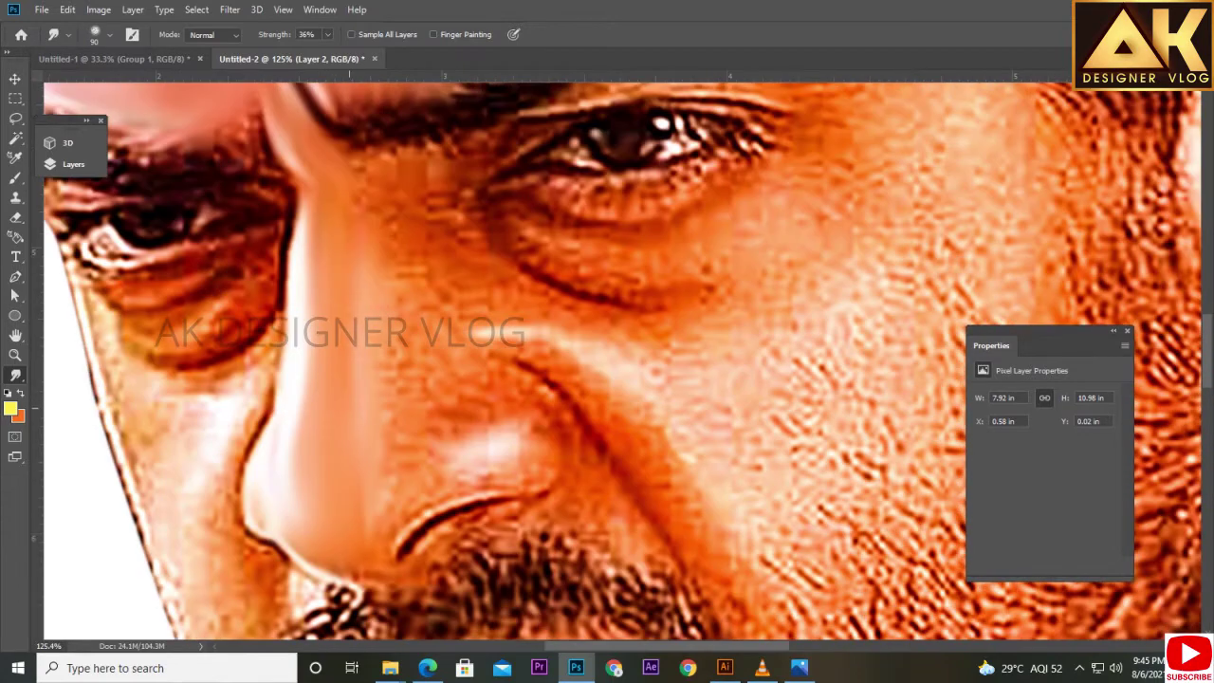
{"action": "scroll", "coordinate": [388, 427], "scroll_direction": "up", "scroll_amount": 3}
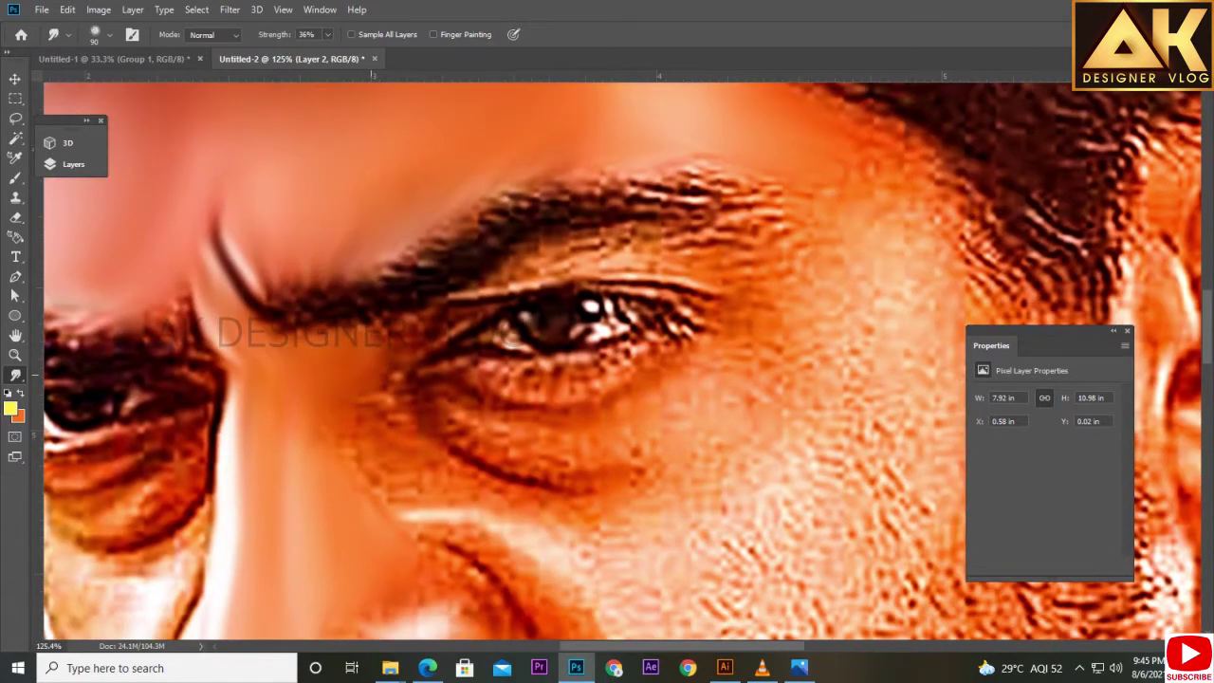
{"action": "scroll", "coordinate": [384, 331], "scroll_direction": "down", "scroll_amount": 2}
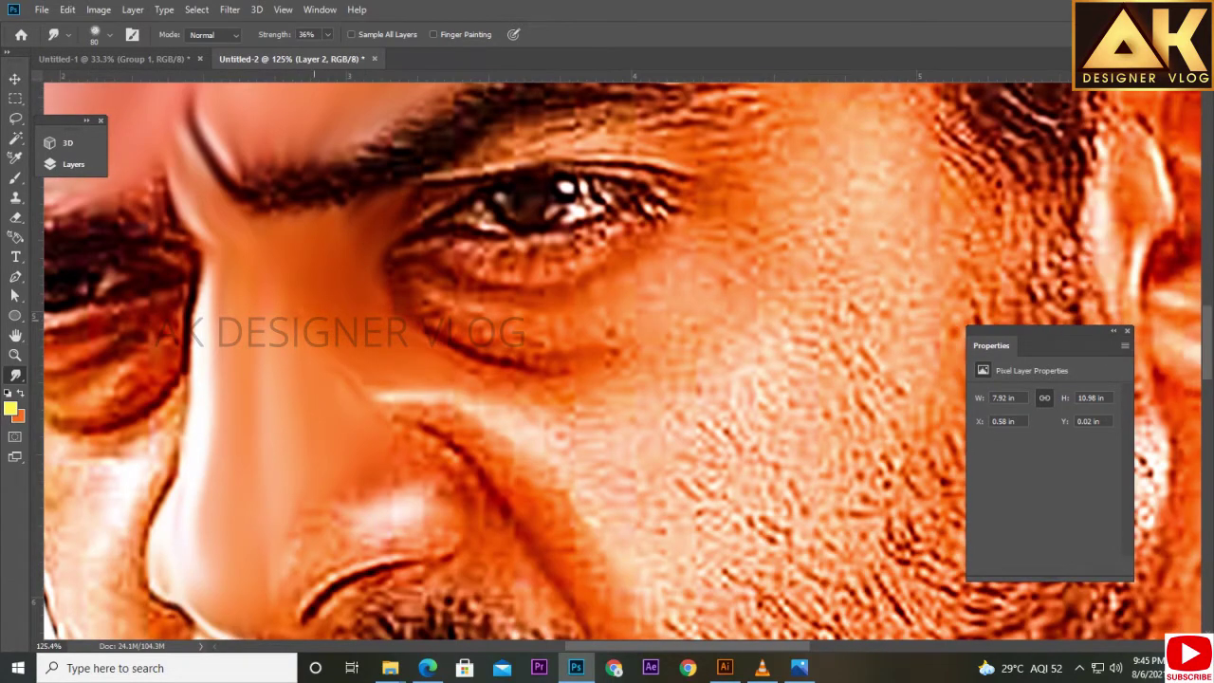
{"action": "scroll", "coordinate": [361, 328], "scroll_direction": "down", "scroll_amount": 2}
{"action": "scroll", "coordinate": [474, 417], "scroll_direction": "down", "scroll_amount": 2}
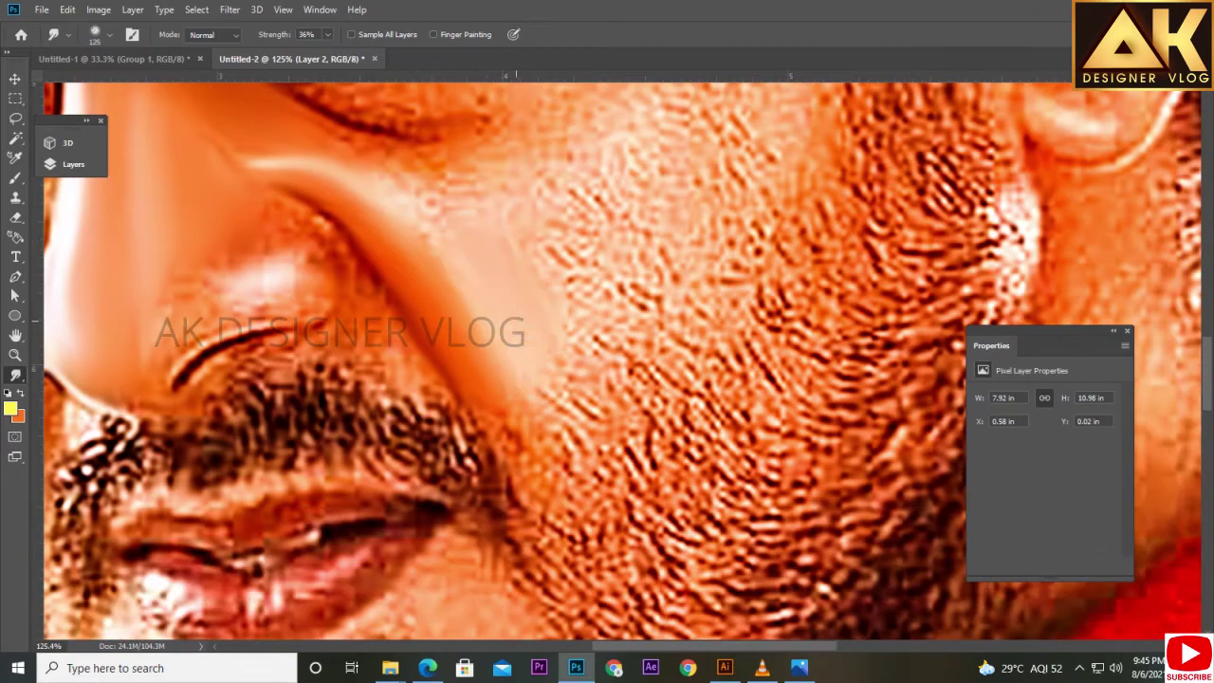
{"action": "scroll", "coordinate": [607, 360], "scroll_direction": "up", "scroll_amount": 2}
{"action": "scroll", "coordinate": [606, 361], "scroll_direction": "down", "scroll_amount": 2}
{"action": "scroll", "coordinate": [607, 360], "scroll_direction": "down", "scroll_amount": 2}
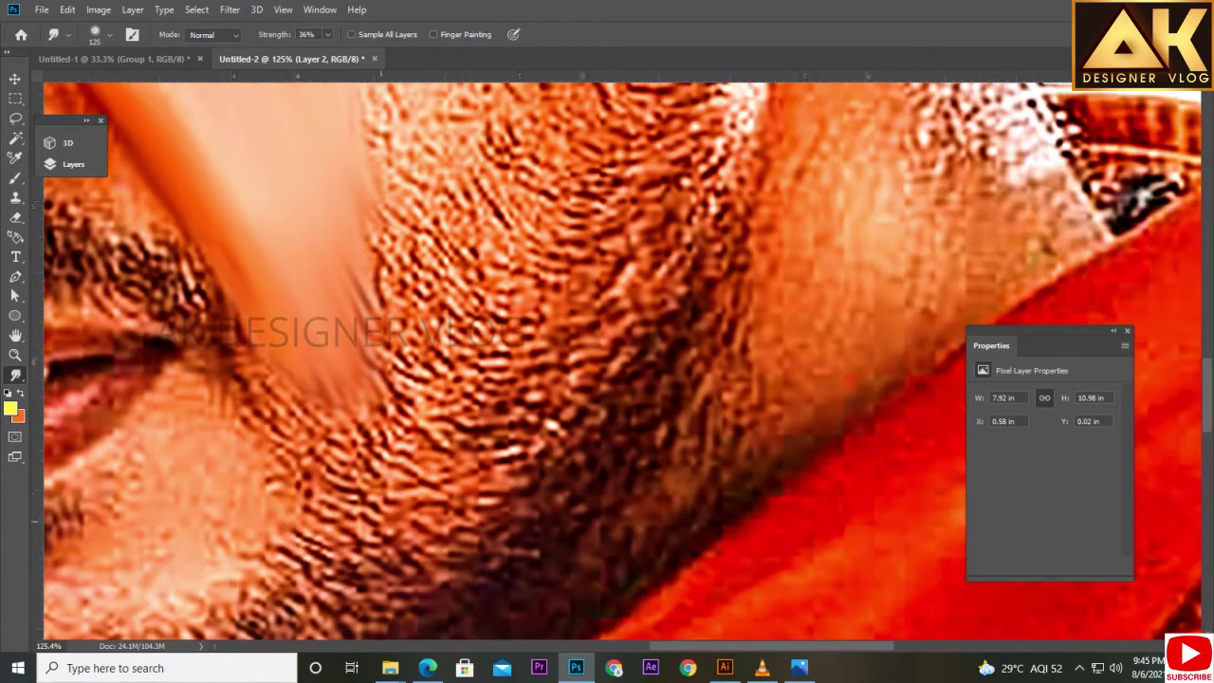
{"action": "left_click_drag", "start_coordinate": [251, 375], "coordinate": [380, 493]}
{"action": "scroll", "coordinate": [380, 493], "scroll_direction": "up", "scroll_amount": 2}
{"action": "left_click_drag", "start_coordinate": [322, 342], "coordinate": [417, 541]}
Add flowing strokes to the beard and blend the cheek into it.
{"action": "scroll", "coordinate": [332, 446], "scroll_direction": "up", "scroll_amount": 2}
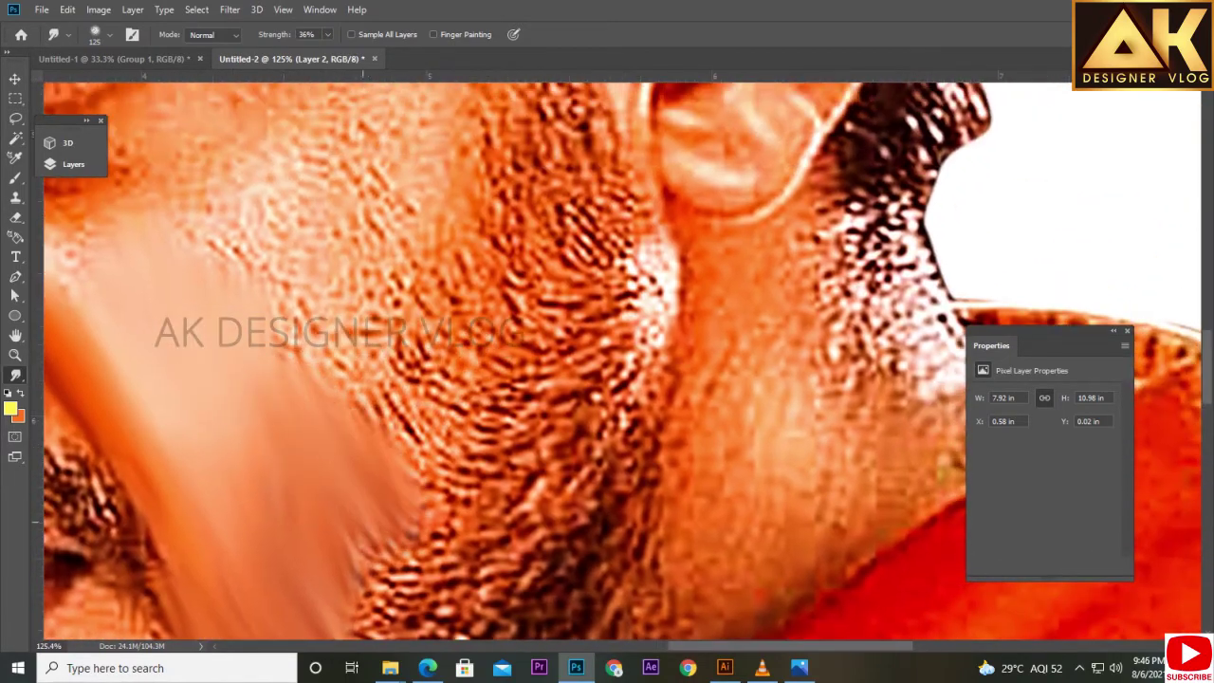
{"action": "scroll", "coordinate": [332, 379], "scroll_direction": "down", "scroll_amount": 2}
{"action": "left_click_drag", "start_coordinate": [218, 284], "coordinate": [360, 436]}
{"action": "left_click_drag", "start_coordinate": [161, 360], "coordinate": [303, 503]}
{"action": "scroll", "coordinate": [303, 427], "scroll_direction": "up", "scroll_amount": 2}
{"action": "left_click_drag", "start_coordinate": [219, 380], "coordinate": [446, 474]}
{"action": "scroll", "coordinate": [379, 426], "scroll_direction": "right", "scroll_amount": 2}
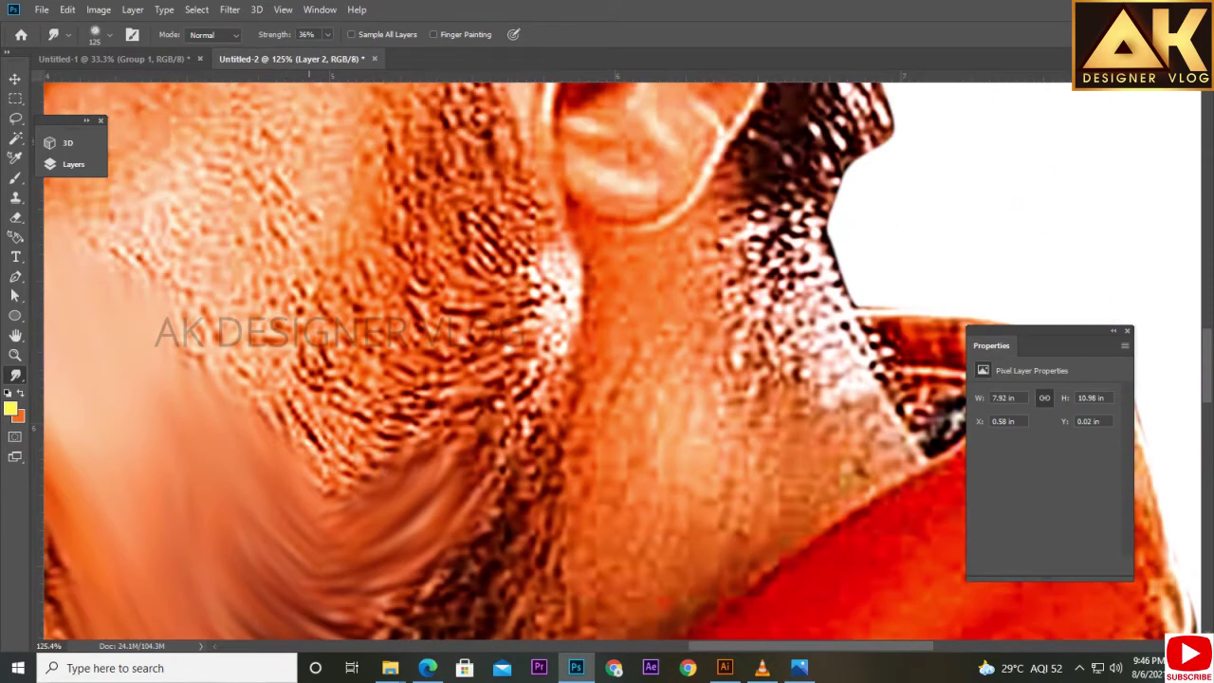
{"action": "mouse_move", "coordinate": [256, 393]}
{"action": "left_mouse_down"}
{"action": "mouse_move", "coordinate": [418, 465]}
{"action": "mouse_move", "coordinate": [531, 380]}
{"action": "left_mouse_up"}
{"action": "scroll", "coordinate": [379, 427], "scroll_direction": "up", "scroll_amount": 2}
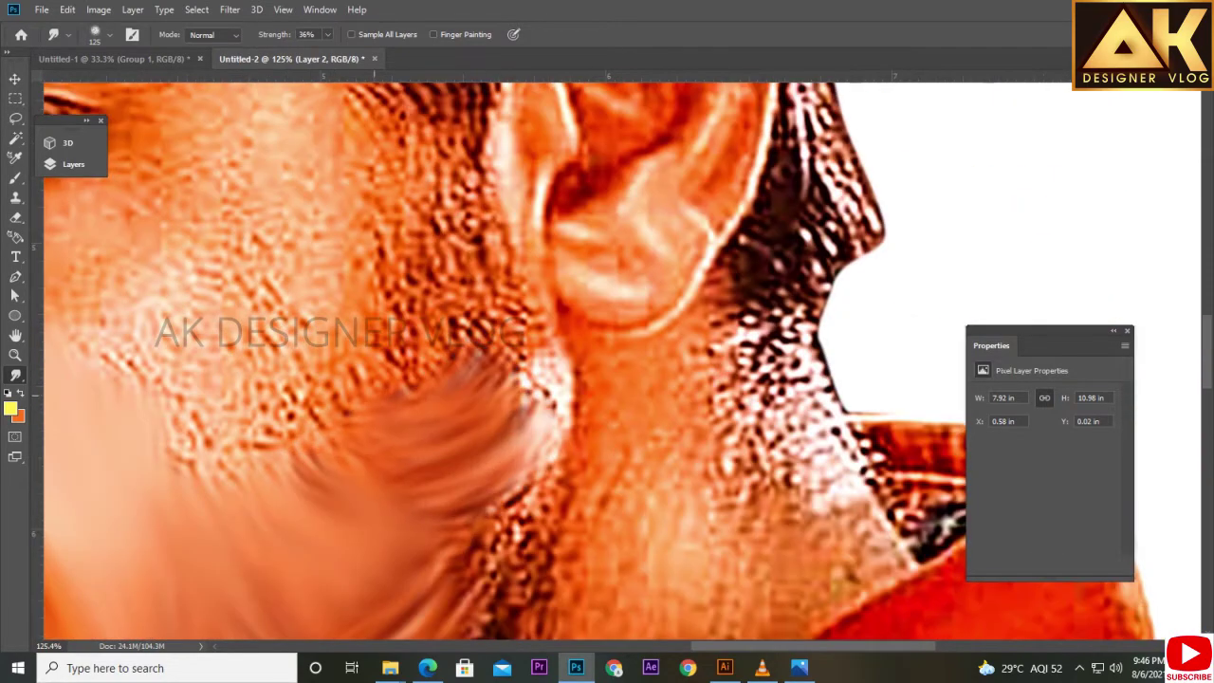
Brush the beard and neck into strands, pulling them down and left toward the chin.
{"action": "left_click_drag", "start_coordinate": [379, 407], "coordinate": [540, 313]}
{"action": "left_click_drag", "start_coordinate": [484, 360], "coordinate": [569, 521]}
{"action": "scroll", "coordinate": [522, 426], "scroll_direction": "down", "scroll_amount": 2}
{"action": "left_click_drag", "start_coordinate": [436, 427], "coordinate": [541, 332]}
{"action": "scroll", "coordinate": [474, 379], "scroll_direction": "down", "scroll_amount": 2}
{"action": "left_click_drag", "start_coordinate": [379, 445], "coordinate": [474, 312]}
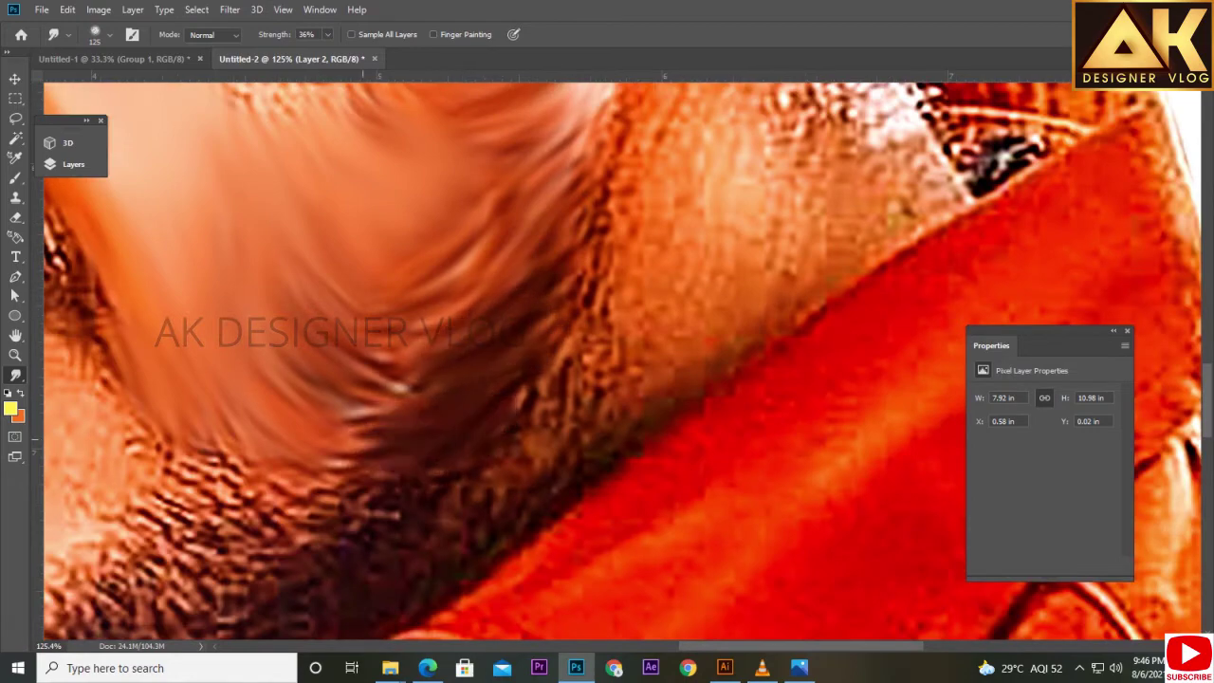
{"action": "left_click_drag", "start_coordinate": [344, 526], "coordinate": [400, 425]}
{"action": "scroll", "coordinate": [474, 379], "scroll_direction": "down", "scroll_amount": 2}
{"action": "mouse_move", "coordinate": [313, 474]}
{"action": "left_mouse_down"}
{"action": "mouse_move", "coordinate": [484, 351]}
{"action": "mouse_move", "coordinate": [559, 251]}
{"action": "left_mouse_up"}
{"action": "scroll", "coordinate": [474, 379], "scroll_direction": "down", "scroll_amount": 2}
{"action": "left_click_drag", "start_coordinate": [323, 436], "coordinate": [493, 304]}
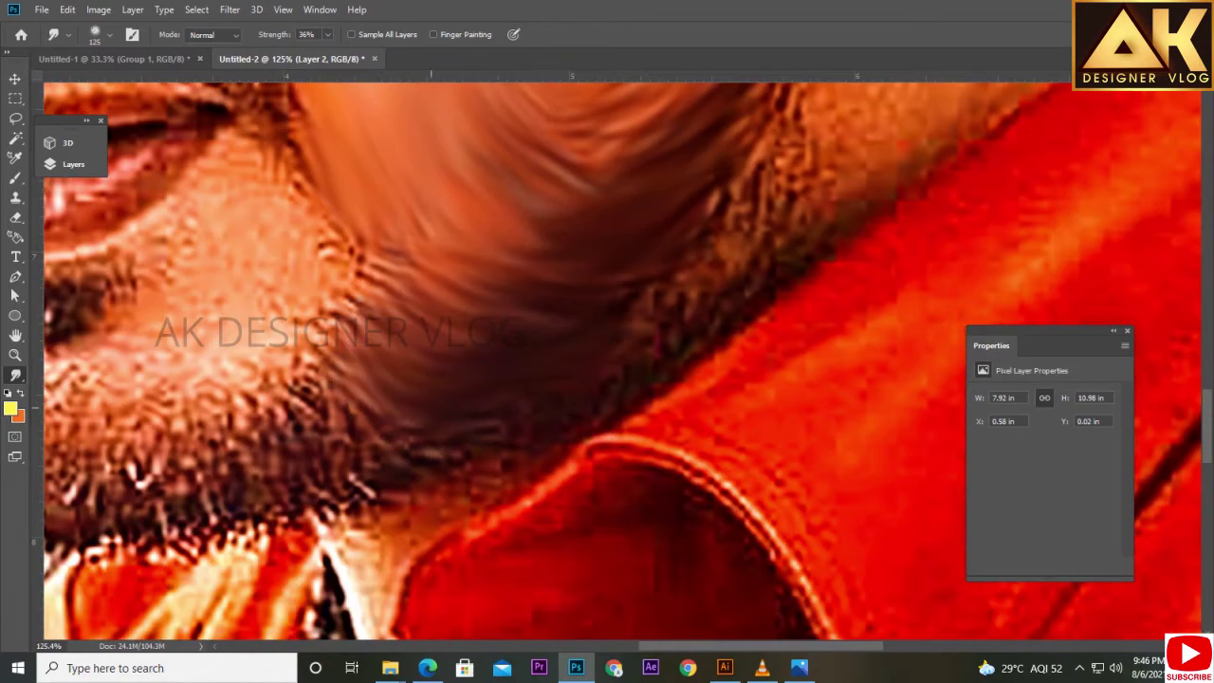
{"action": "scroll", "coordinate": [606, 360], "scroll_direction": "left", "scroll_amount": 2}
{"action": "mouse_move", "coordinate": [531, 445]}
{"action": "left_mouse_down"}
{"action": "mouse_move", "coordinate": [398, 417]}
{"action": "mouse_move", "coordinate": [284, 427]}
{"action": "mouse_move", "coordinate": [123, 398]}
{"action": "left_mouse_up"}
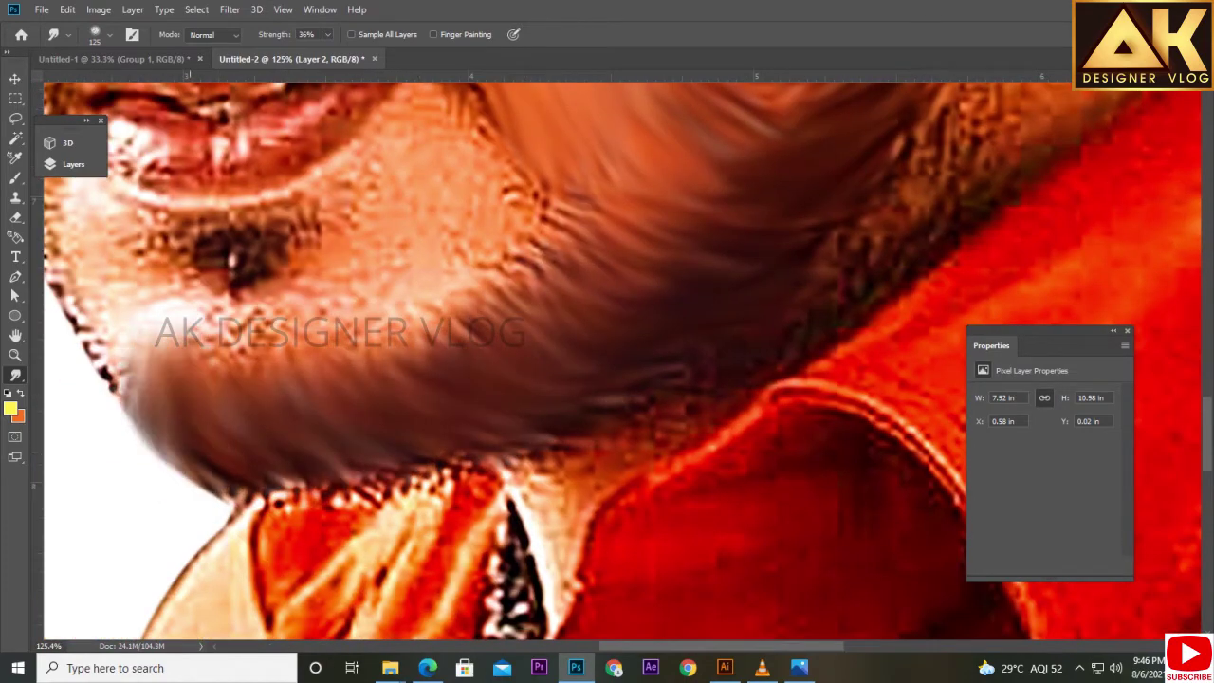
Soften the eye corner and cheek with a smaller brush, then smear more beard.
{"action": "scroll", "coordinate": [474, 379], "scroll_direction": "up", "scroll_amount": 2}
{"action": "left_click_drag", "start_coordinate": [304, 398], "coordinate": [493, 351]}
{"action": "mouse_move", "coordinate": [388, 351]}
{"action": "left_mouse_down"}
{"action": "mouse_move", "coordinate": [503, 313]}
{"action": "mouse_move", "coordinate": [597, 256]}
{"action": "left_mouse_up"}
{"action": "scroll", "coordinate": [474, 379], "scroll_direction": "up", "scroll_amount": 1}
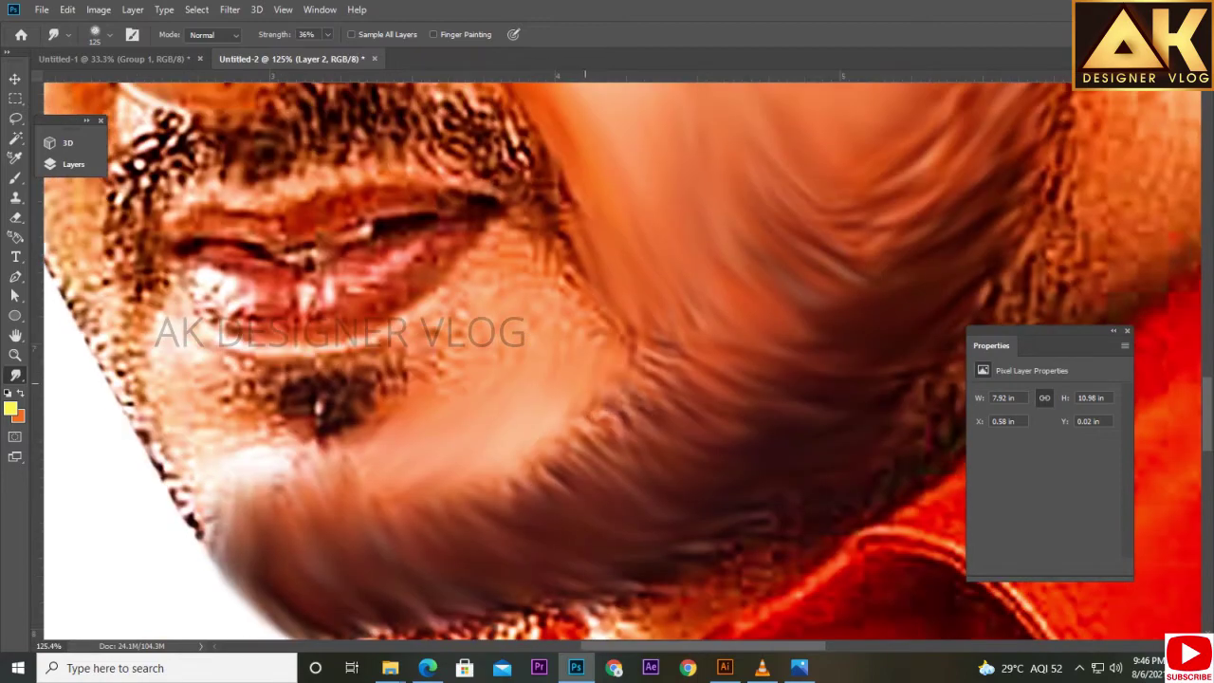
{"action": "left_click_drag", "start_coordinate": [584, 313], "coordinate": [512, 237]}
{"action": "key", "text": "bracketleft"}
{"action": "key", "text": "bracketleft"}
{"action": "left_click_drag", "start_coordinate": [460, 327], "coordinate": [439, 360]}
{"action": "key", "text": "bracketright"}
{"action": "key", "text": "bracketright"}
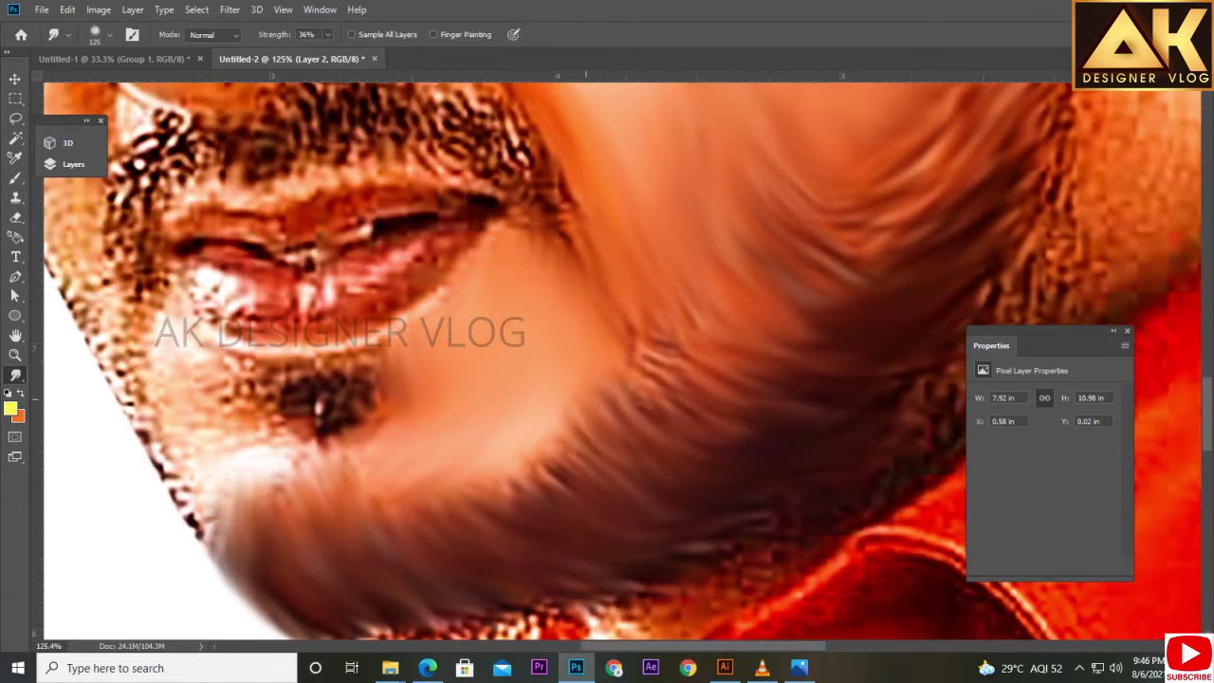
{"action": "left_click_drag", "start_coordinate": [645, 379], "coordinate": [531, 464]}
Smear the beard below the lips and along the face edge into strands.
{"action": "scroll", "coordinate": [637, 351], "scroll_direction": "right", "scroll_amount": 1}
{"action": "scroll", "coordinate": [637, 351], "scroll_direction": "down", "scroll_amount": 2}
{"action": "scroll", "coordinate": [638, 351], "scroll_direction": "left", "scroll_amount": 2}
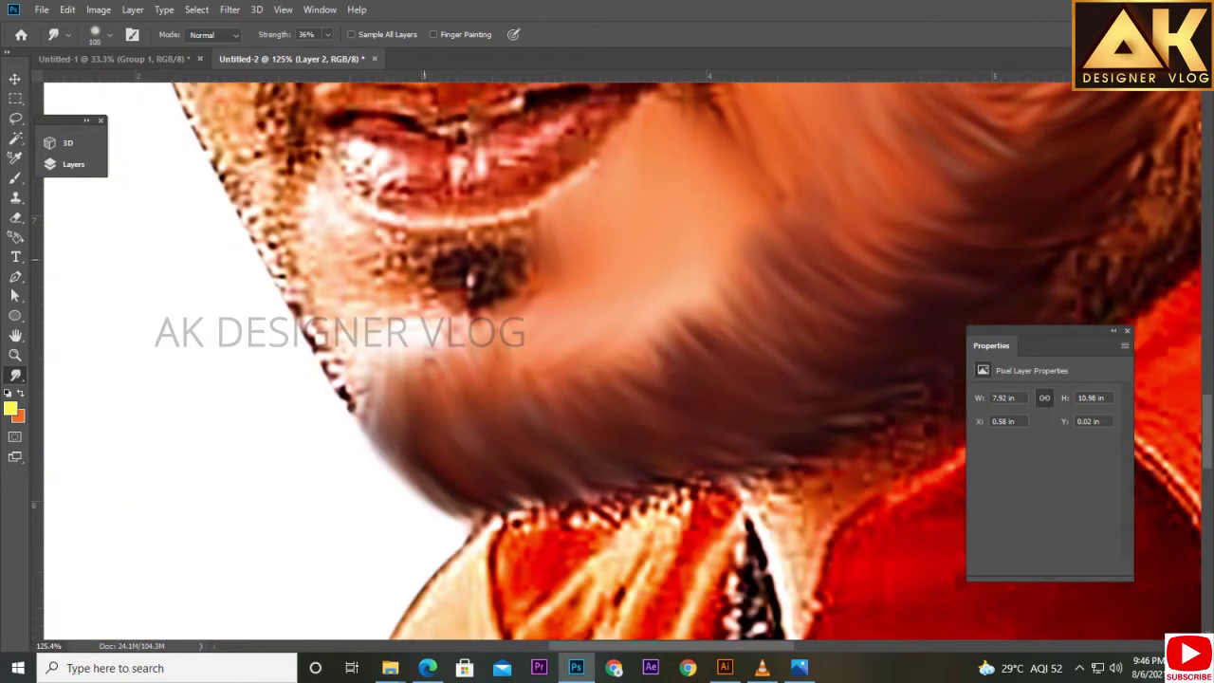
{"action": "key", "text": "bracketleft"}
{"action": "key", "text": "bracketleft"}
{"action": "mouse_move", "coordinate": [407, 304]}
{"action": "left_mouse_down"}
{"action": "mouse_move", "coordinate": [474, 247]}
{"action": "mouse_move", "coordinate": [503, 284]}
{"action": "left_mouse_up"}
{"action": "left_click_drag", "start_coordinate": [360, 300], "coordinate": [322, 408]}
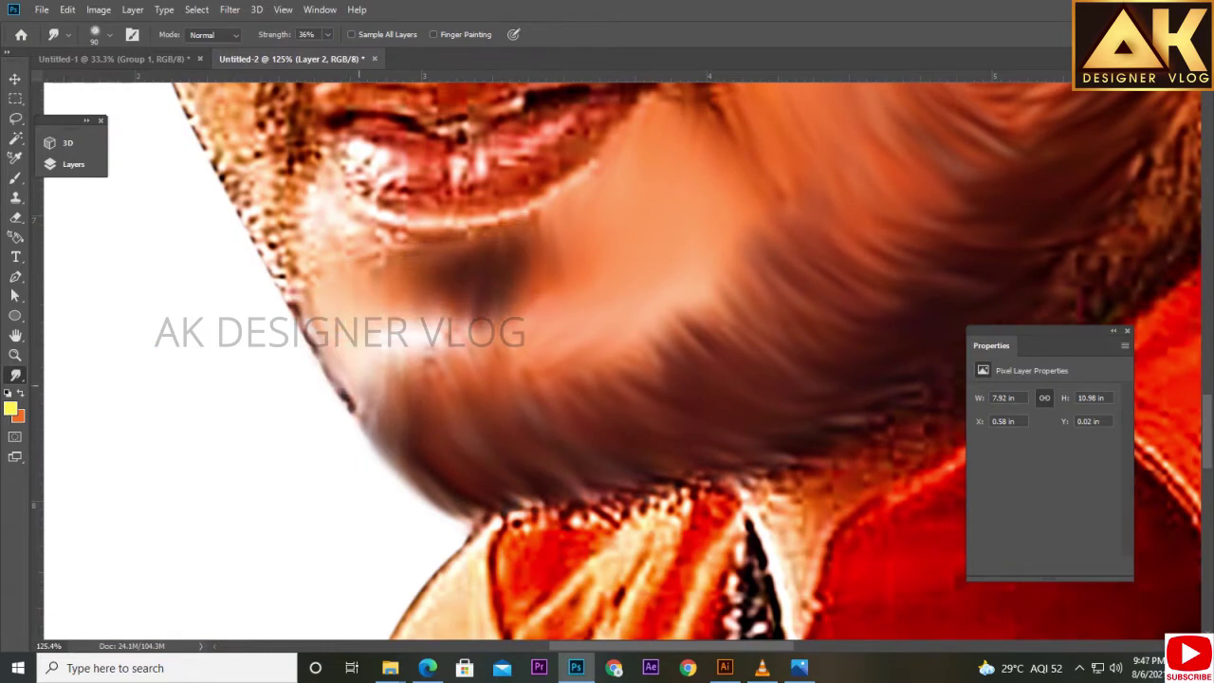
{"action": "scroll", "coordinate": [350, 379], "scroll_direction": "up", "scroll_amount": 2}
{"action": "scroll", "coordinate": [351, 379], "scroll_direction": "left", "scroll_amount": 2}
{"action": "left_click_drag", "start_coordinate": [403, 379], "coordinate": [431, 446]}
{"action": "left_click_drag", "start_coordinate": [455, 360], "coordinate": [545, 469]}
{"action": "scroll", "coordinate": [607, 360], "scroll_direction": "up", "scroll_amount": 1}
{"action": "scroll", "coordinate": [607, 360], "scroll_direction": "left", "scroll_amount": 1}
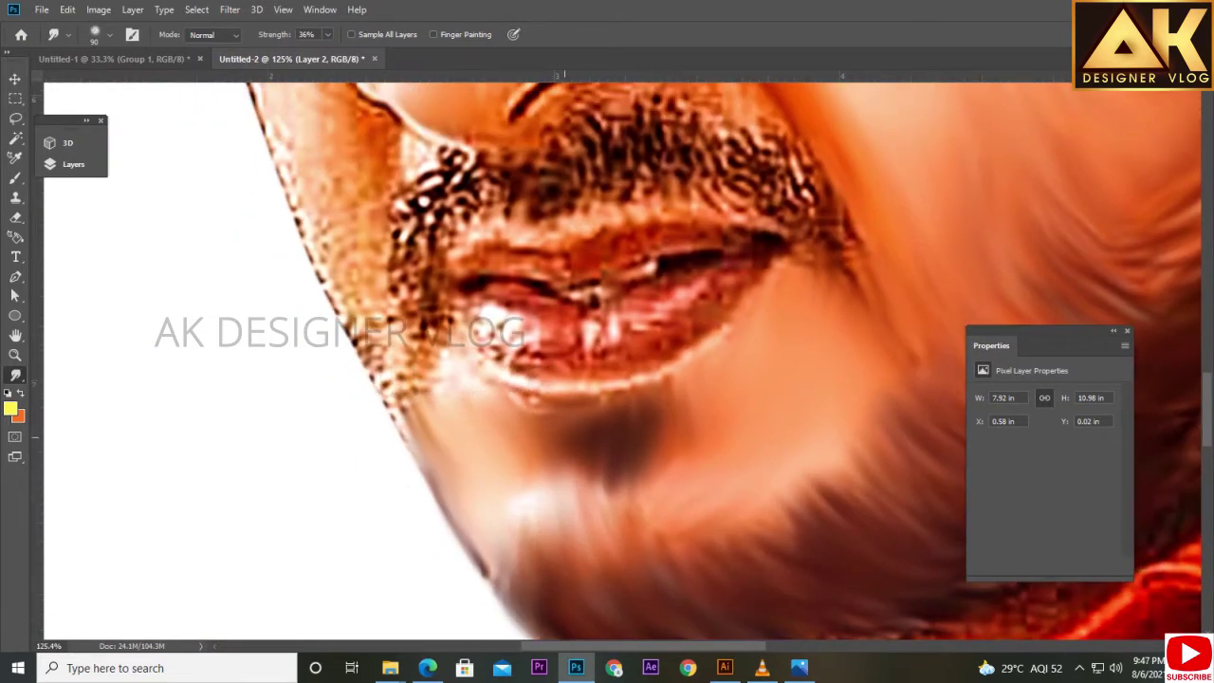
{"action": "key", "text": "bracketright"}
{"action": "key", "text": "bracketright"}
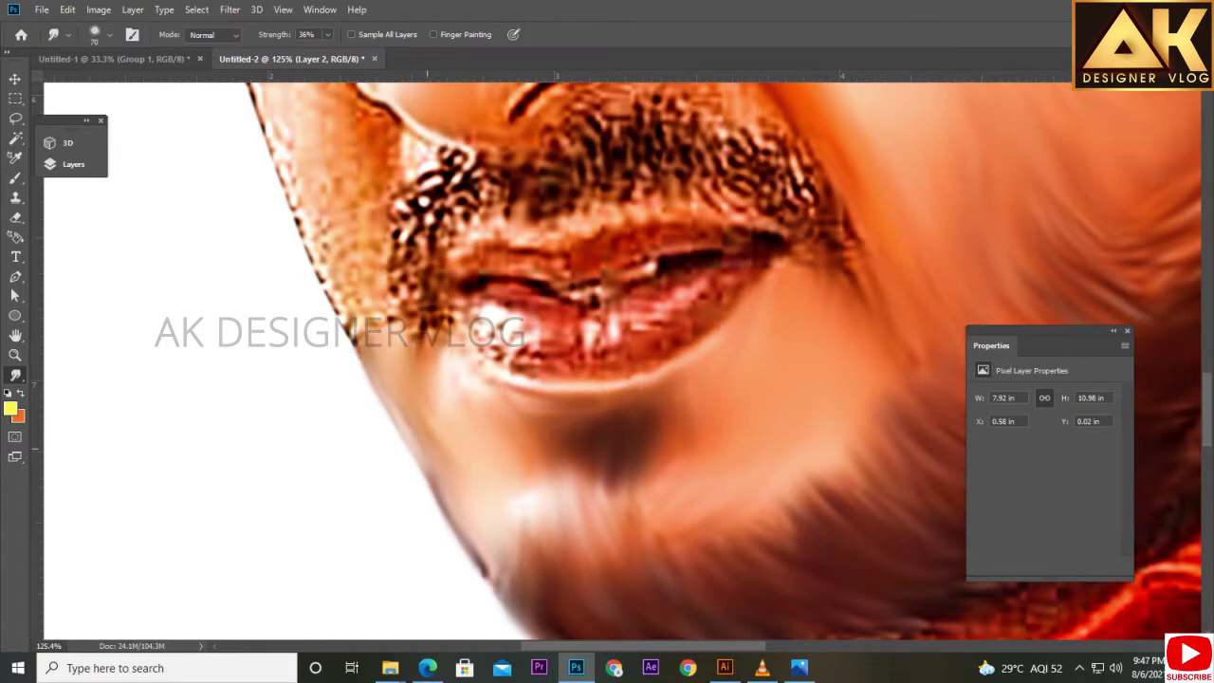
Soften the beard's left edge into streaks and the highlights on the lower lip.
{"action": "scroll", "coordinate": [607, 361], "scroll_direction": "up", "scroll_amount": 3}
{"action": "scroll", "coordinate": [606, 360], "scroll_direction": "left", "scroll_amount": 2}
{"action": "mouse_move", "coordinate": [485, 398]}
{"action": "left_mouse_down"}
{"action": "mouse_move", "coordinate": [487, 483]}
{"action": "mouse_move", "coordinate": [492, 398]}
{"action": "mouse_move", "coordinate": [491, 431]}
{"action": "left_mouse_up"}
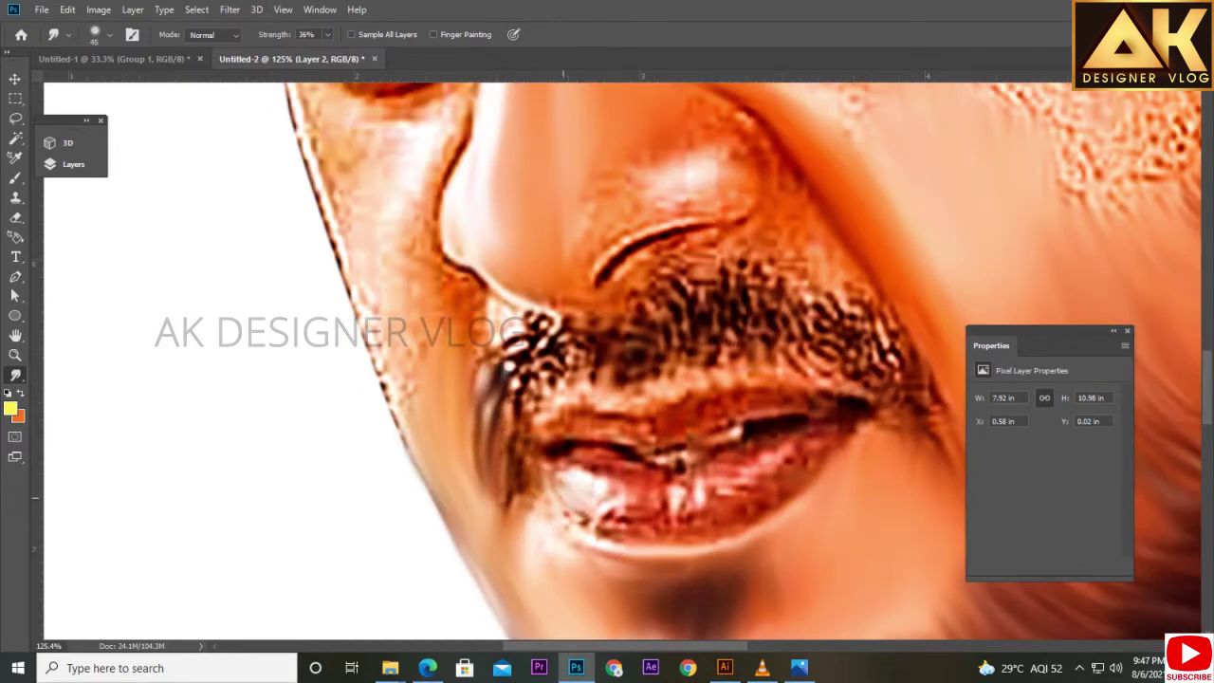
{"action": "left_click_drag", "start_coordinate": [642, 495], "coordinate": [587, 482]}
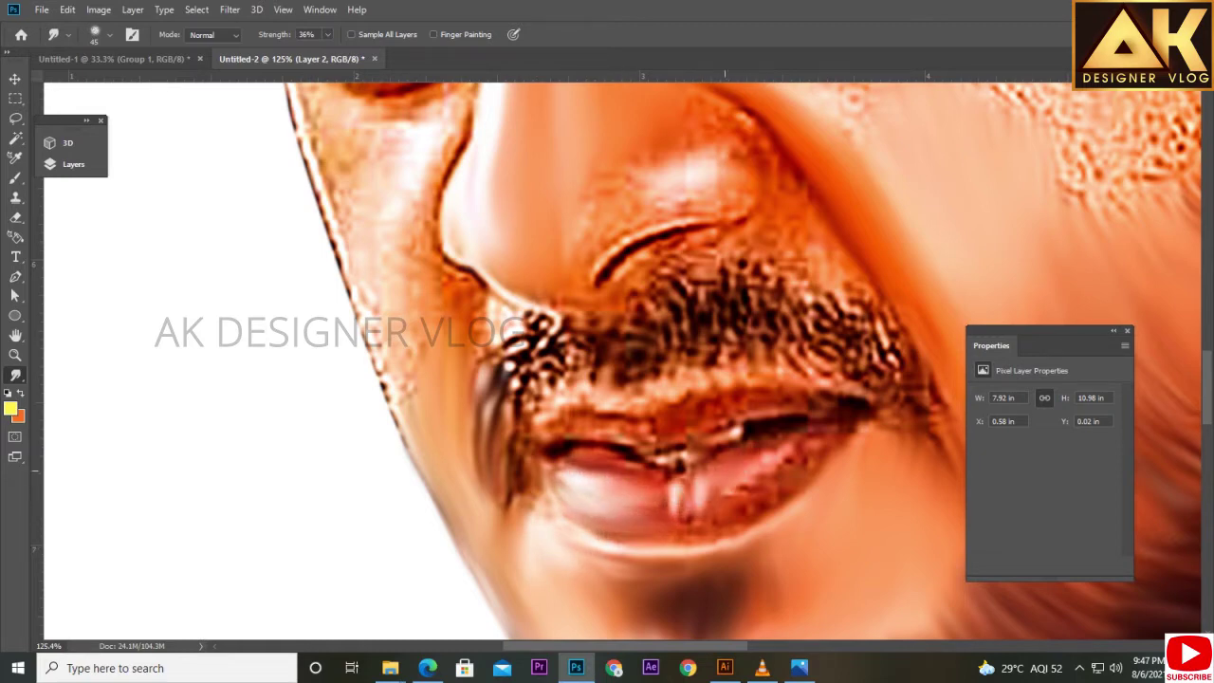
{"action": "scroll", "coordinate": [707, 493], "scroll_direction": "up", "scroll_amount": 1}
{"action": "scroll", "coordinate": [644, 455], "scroll_direction": "right", "scroll_amount": 3}
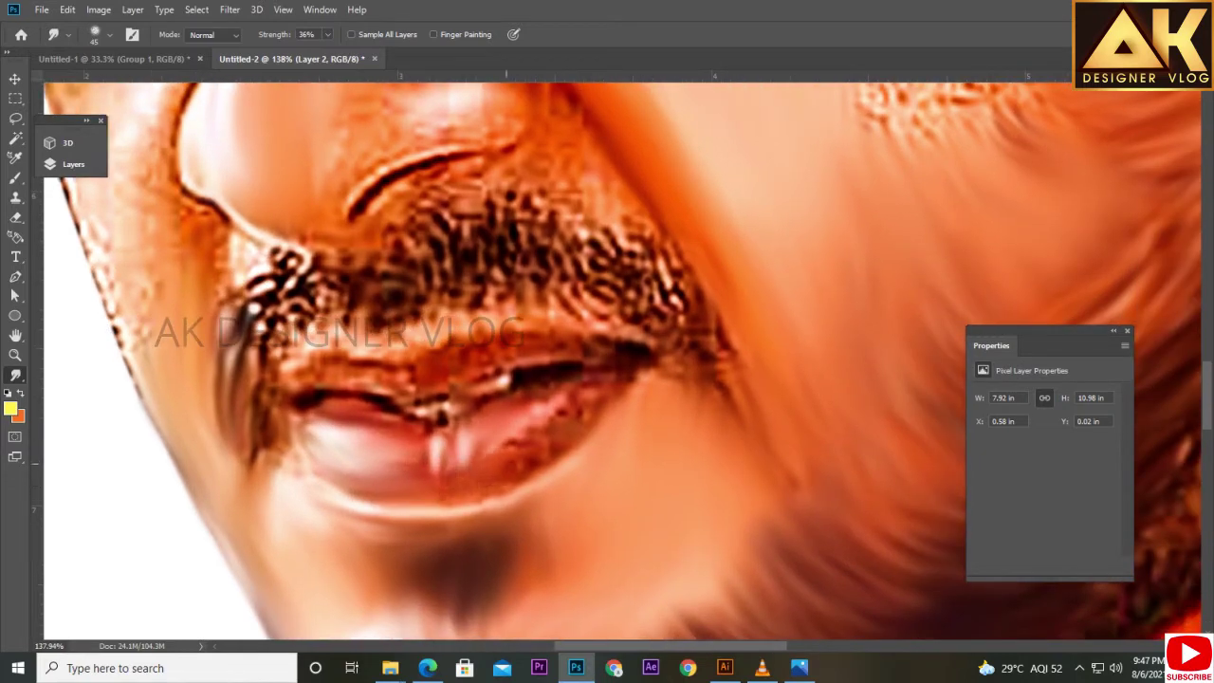
{"action": "scroll", "coordinate": [626, 360], "scroll_direction": "right", "scroll_amount": 2}
{"action": "scroll", "coordinate": [626, 361], "scroll_direction": "right", "scroll_amount": 1}
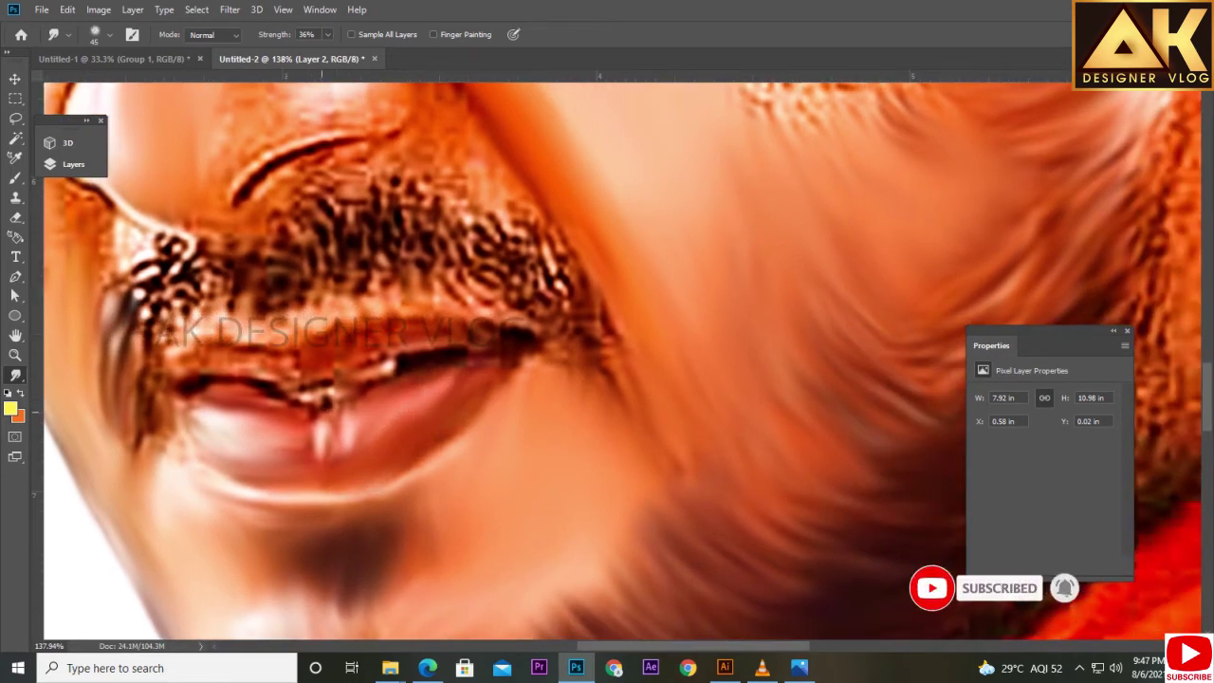
{"action": "scroll", "coordinate": [625, 361], "scroll_direction": "left", "scroll_amount": 1}
With a smaller brush, push the moustache's left end upward and brush its middle into strands.
{"action": "key", "text": "bracketleft"}
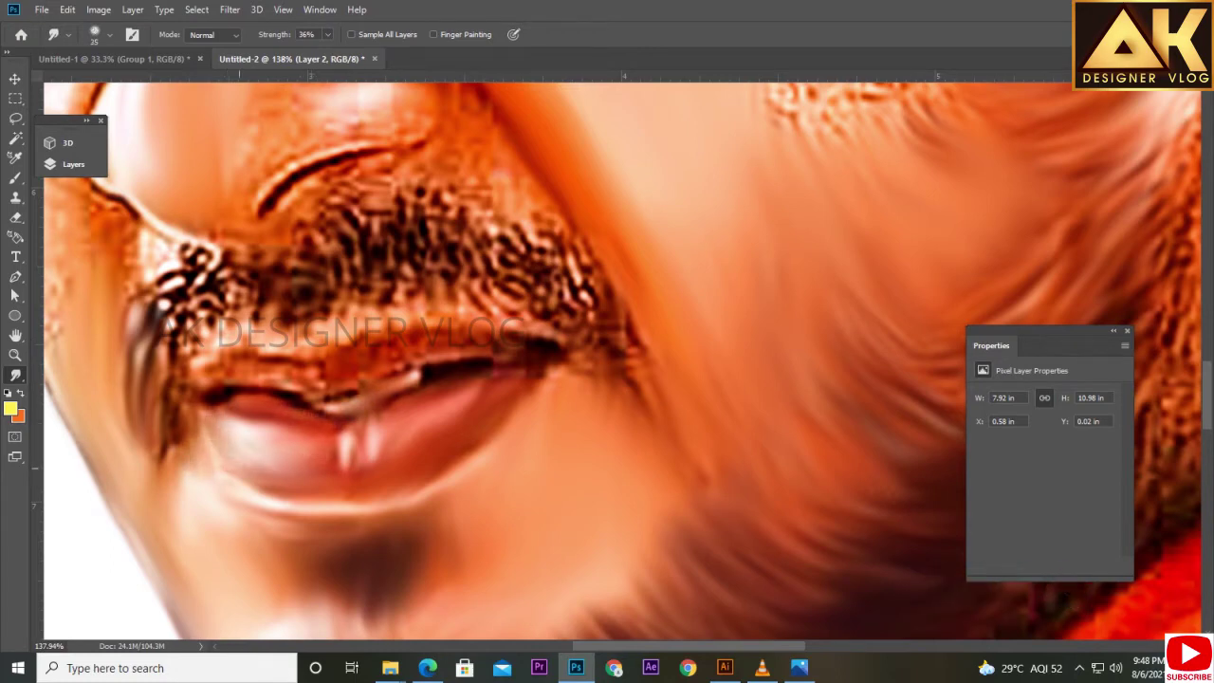
{"action": "scroll", "coordinate": [303, 469], "scroll_direction": "up", "scroll_amount": 2}
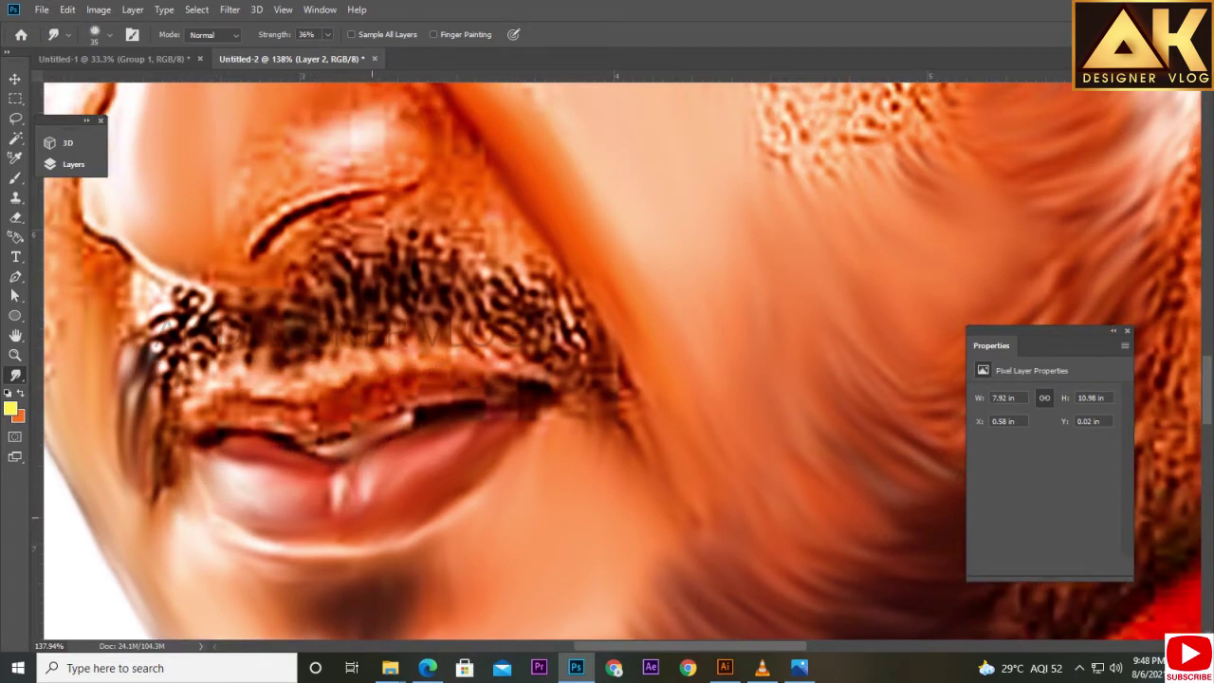
{"action": "scroll", "coordinate": [616, 360], "scroll_direction": "up", "scroll_amount": 1}
{"action": "scroll", "coordinate": [616, 361], "scroll_direction": "left", "scroll_amount": 1}
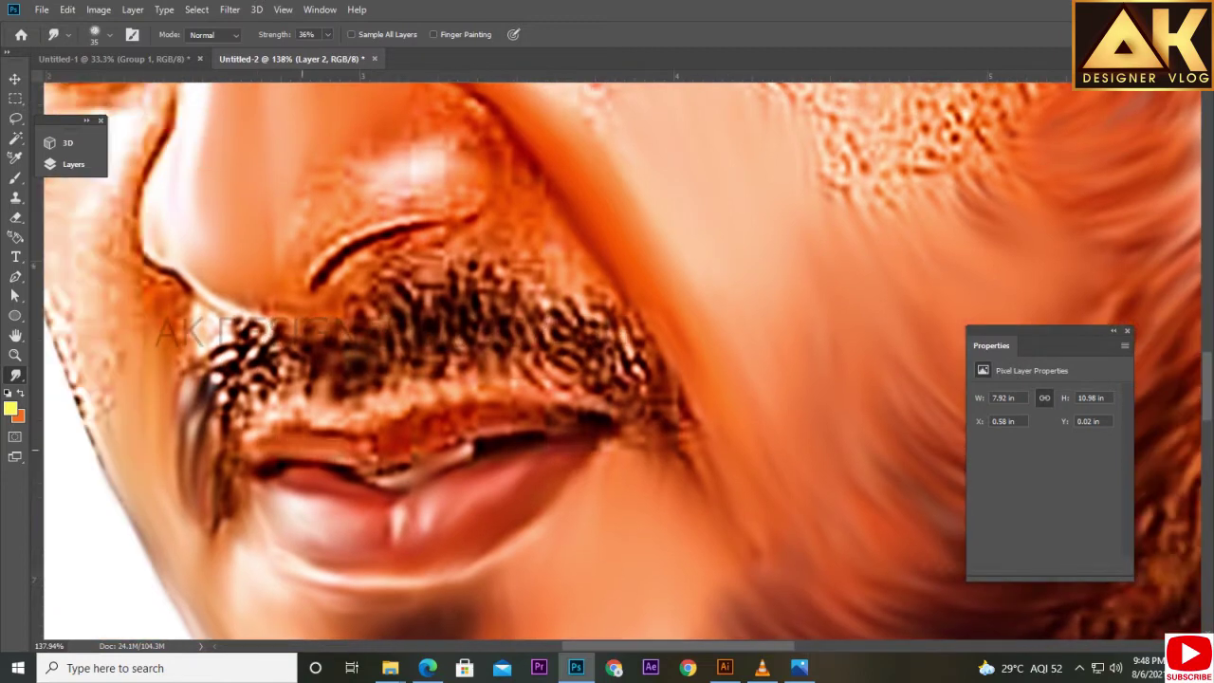
{"action": "scroll", "coordinate": [400, 461], "scroll_direction": "right", "scroll_amount": 2}
{"action": "scroll", "coordinate": [401, 462], "scroll_direction": "up", "scroll_amount": 1}
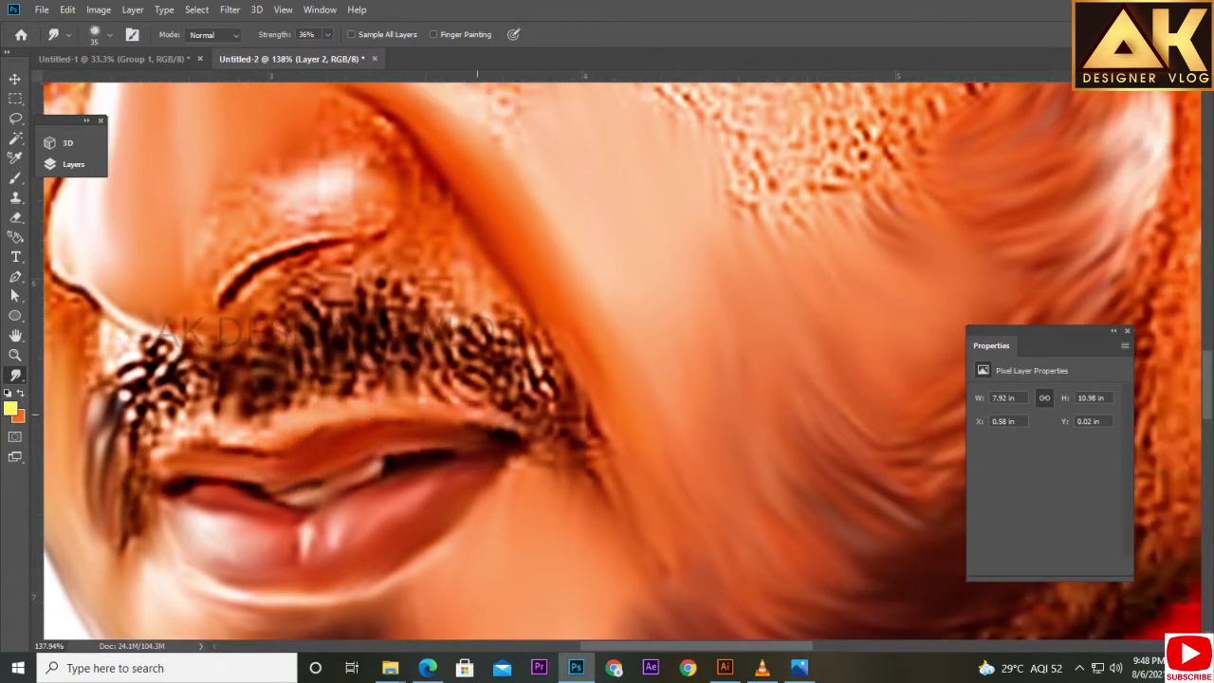
{"action": "scroll", "coordinate": [622, 361], "scroll_direction": "left", "scroll_amount": 4}
{"action": "left_click_drag", "start_coordinate": [334, 409], "coordinate": [483, 314]}
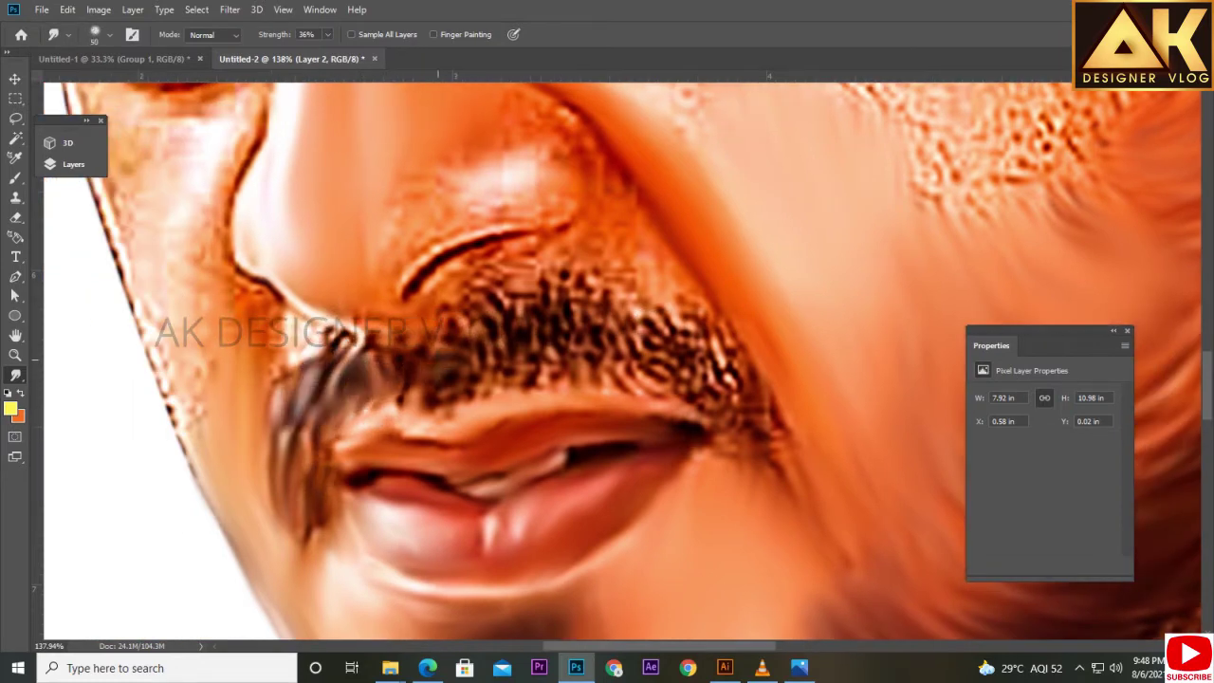
{"action": "left_click_drag", "start_coordinate": [479, 380], "coordinate": [516, 303]}
{"action": "left_click_drag", "start_coordinate": [536, 389], "coordinate": [559, 298]}
{"action": "left_click_drag", "start_coordinate": [588, 379], "coordinate": [597, 289]}
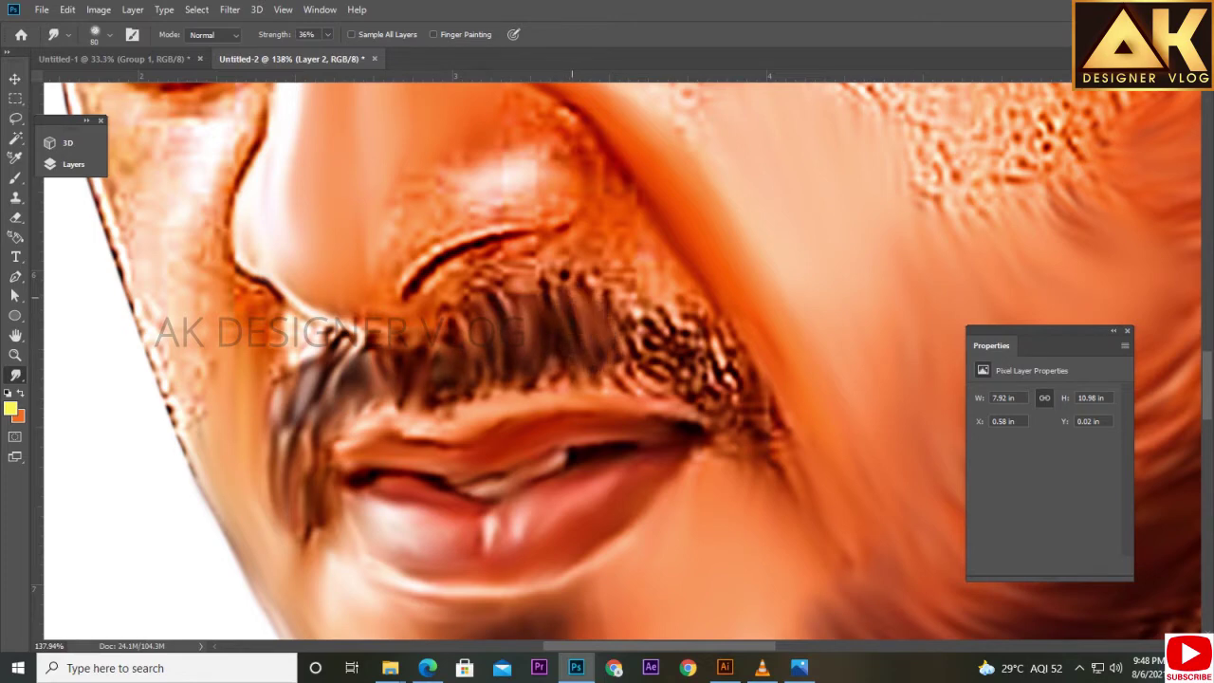
{"action": "left_click_drag", "start_coordinate": [569, 332], "coordinate": [531, 270]}
Drag the rest of the moustache into long strands and blend the shading around the nostril.
{"action": "left_click_drag", "start_coordinate": [474, 403], "coordinate": [493, 327]}
{"action": "left_click_drag", "start_coordinate": [626, 398], "coordinate": [664, 303]}
{"action": "left_click_drag", "start_coordinate": [683, 418], "coordinate": [730, 308]}
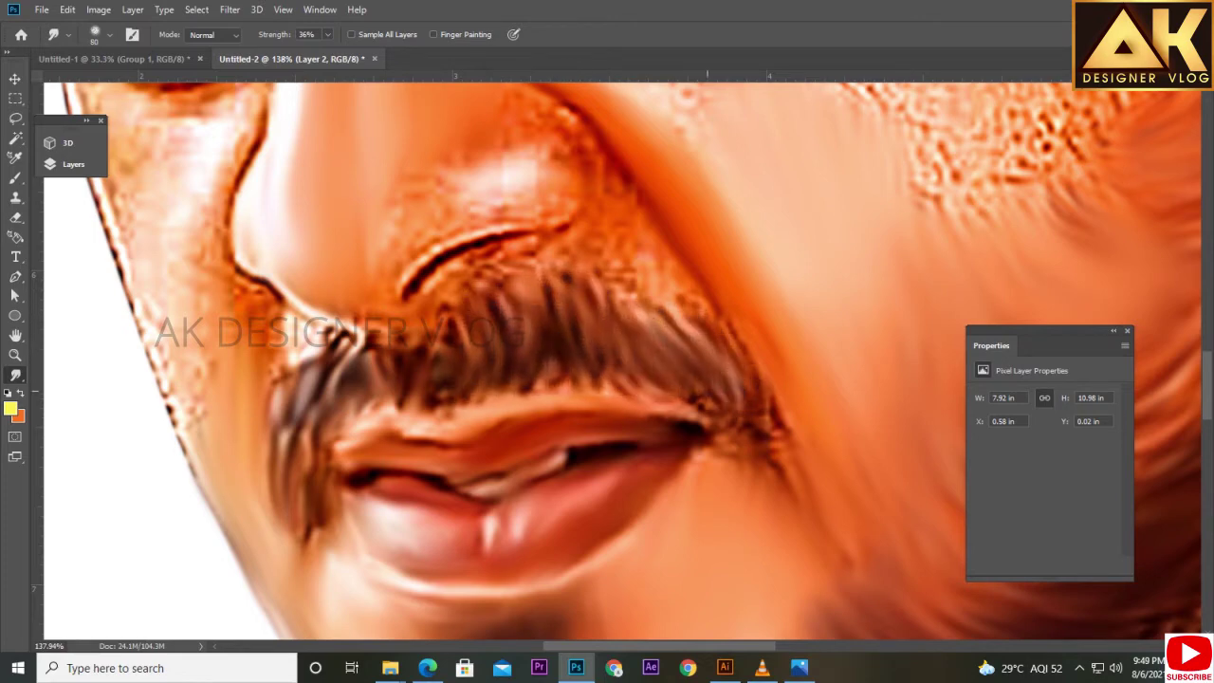
{"action": "left_click_drag", "start_coordinate": [720, 398], "coordinate": [787, 479]}
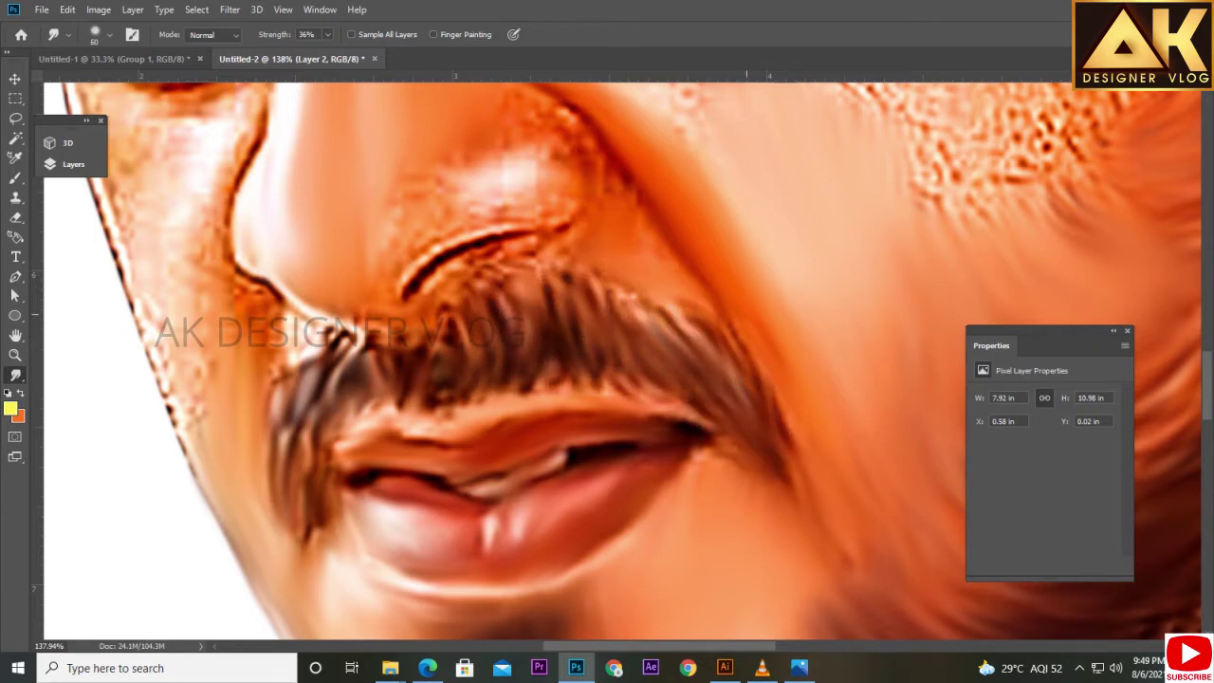
{"action": "scroll", "coordinate": [626, 360], "scroll_direction": "up", "scroll_amount": 2}
{"action": "scroll", "coordinate": [626, 360], "scroll_direction": "up", "scroll_amount": 2}
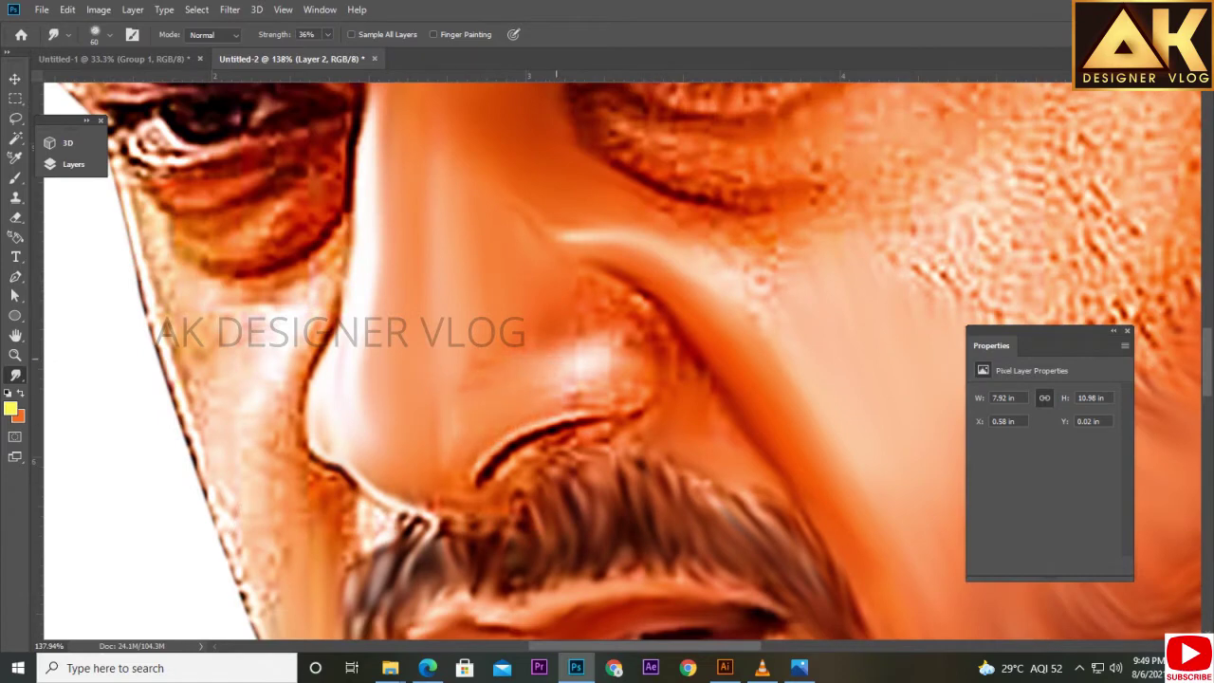
{"action": "left_click_drag", "start_coordinate": [574, 392], "coordinate": [586, 373]}
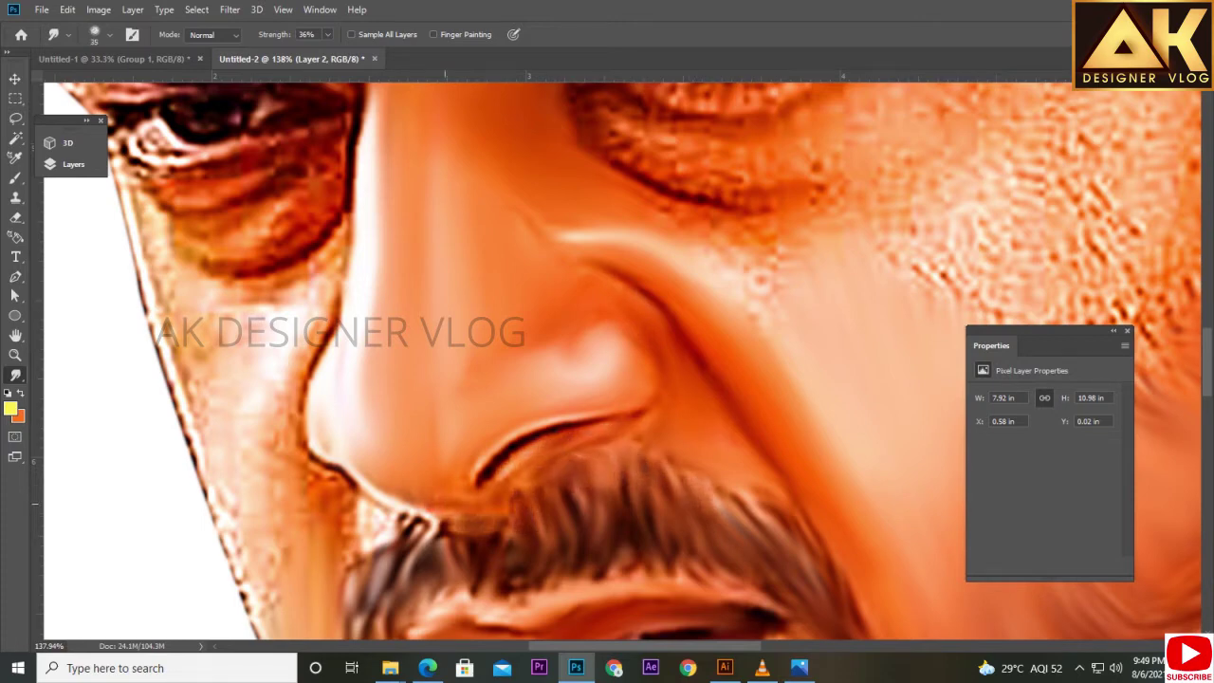
Enlarge the smudge brush to 175 and smooth the cheek skin near the ear.
{"action": "scroll", "coordinate": [622, 360], "scroll_direction": "right", "scroll_amount": 5}
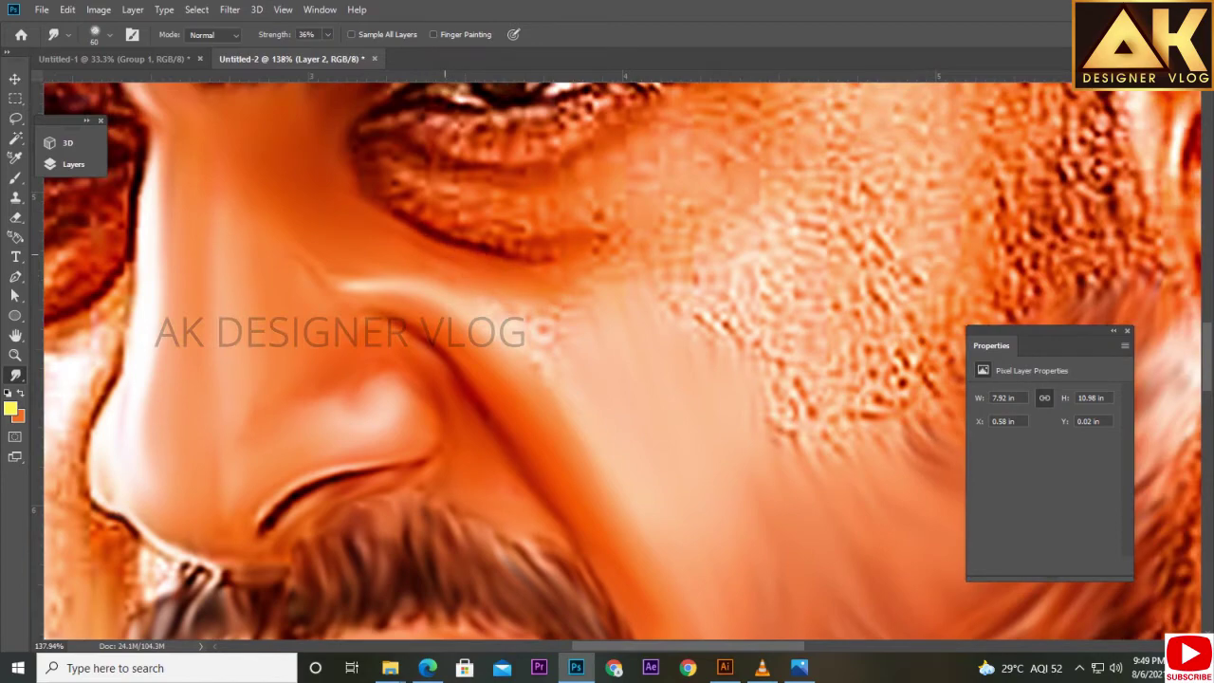
{"action": "scroll", "coordinate": [550, 303], "scroll_direction": "up", "scroll_amount": 3}
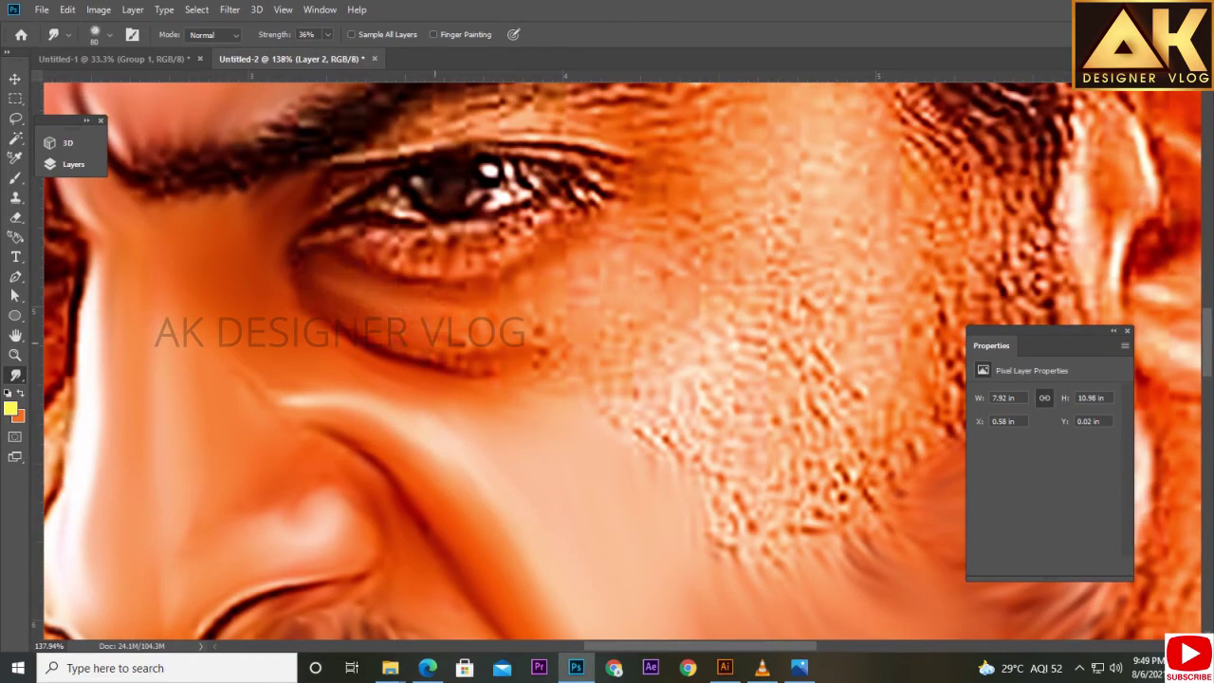
{"action": "key", "text": "bracketright"}
{"action": "key", "text": "bracketright"}
{"action": "key", "text": "bracketright"}
{"action": "scroll", "coordinate": [531, 360], "scroll_direction": "down", "scroll_amount": 5}
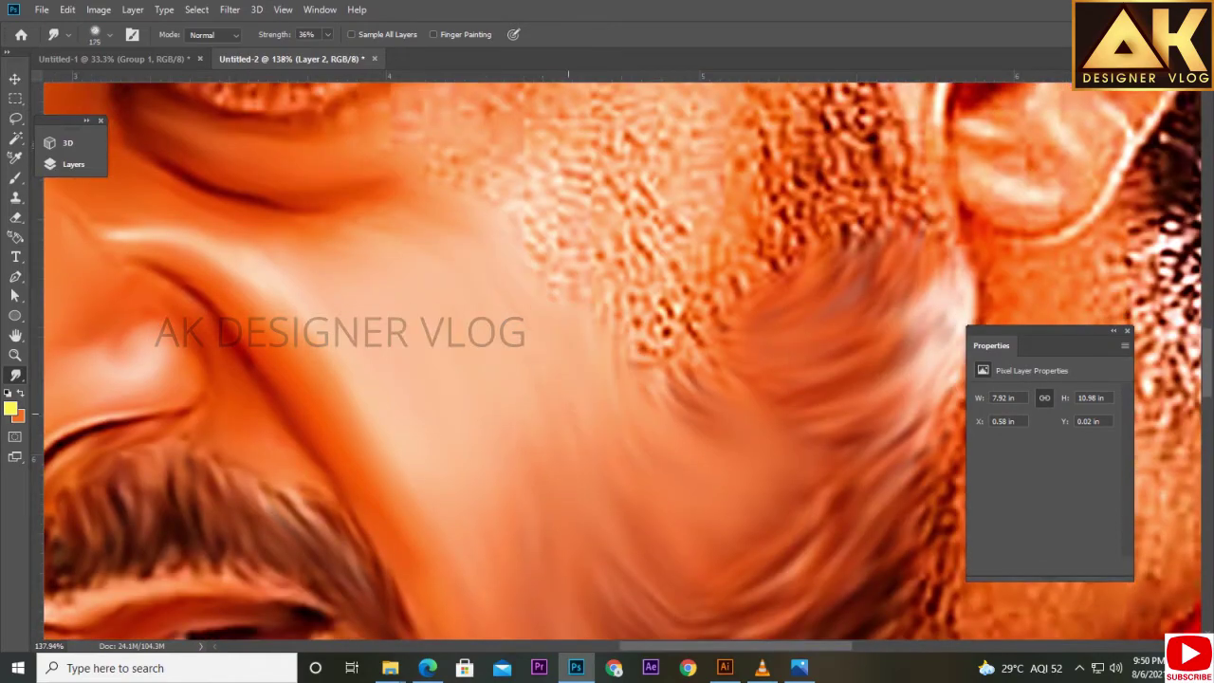
{"action": "scroll", "coordinate": [560, 379], "scroll_direction": "down", "scroll_amount": 5}
{"action": "scroll", "coordinate": [607, 360], "scroll_direction": "up", "scroll_amount": 2}
{"action": "scroll", "coordinate": [607, 360], "scroll_direction": "right", "scroll_amount": 2}
{"action": "scroll", "coordinate": [607, 360], "scroll_direction": "up", "scroll_amount": 2}
{"action": "scroll", "coordinate": [607, 360], "scroll_direction": "up", "scroll_amount": 2}
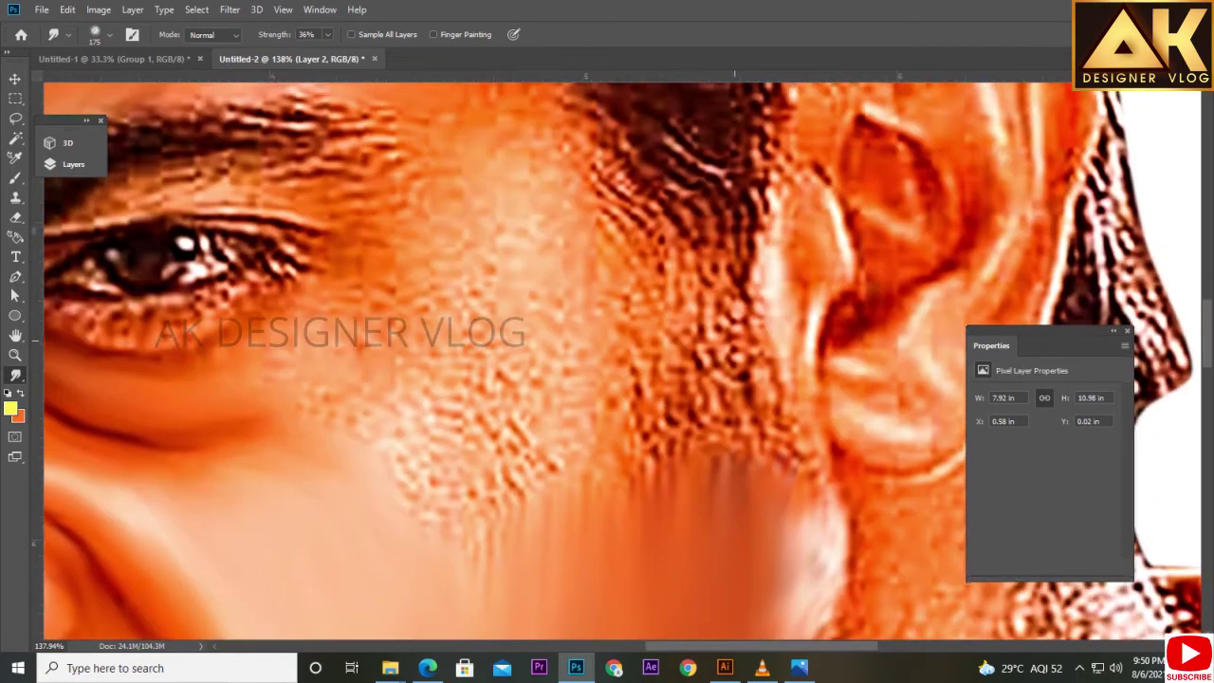
{"action": "mouse_move", "coordinate": [744, 303]}
{"action": "left_mouse_down"}
{"action": "mouse_move", "coordinate": [815, 560]}
{"action": "mouse_move", "coordinate": [754, 322]}
{"action": "left_mouse_up"}
Smudge the cheek, temple and under-eye skin smooth with a 150–175 px Smudge brush.
{"action": "key", "text": "bracketleft"}
{"action": "key", "text": "bracketleft"}
{"action": "key", "text": "bracketleft"}
{"action": "scroll", "coordinate": [754, 360], "scroll_direction": "down", "scroll_amount": 5}
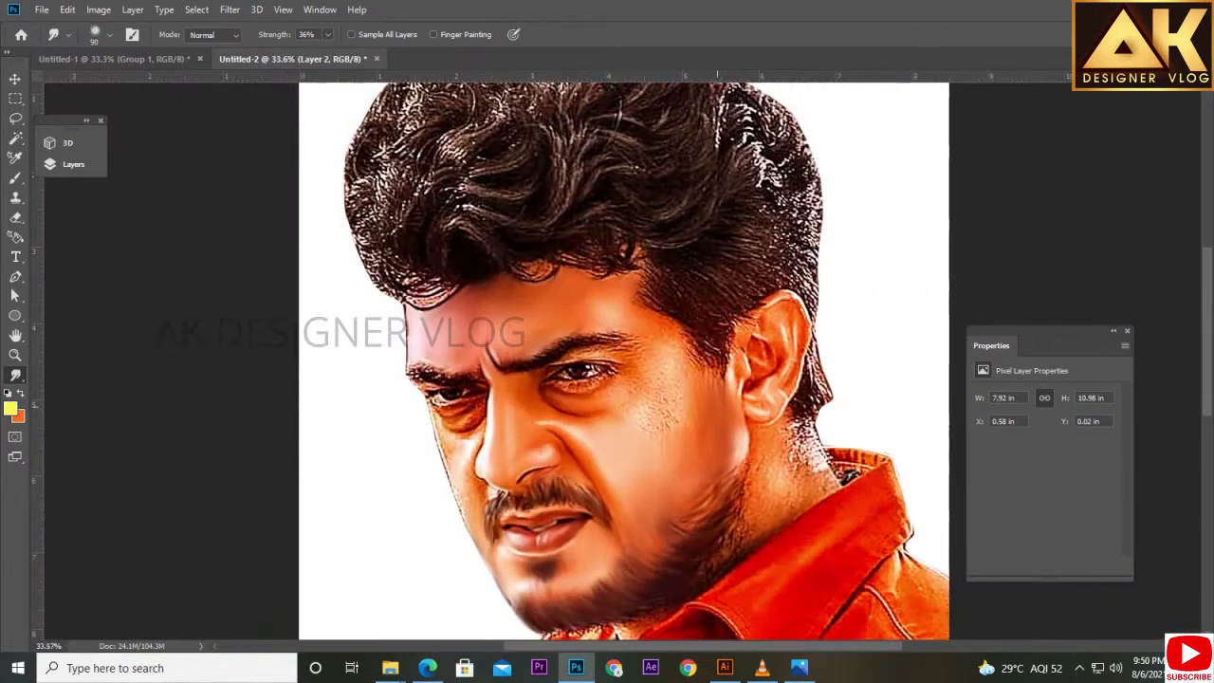
{"action": "scroll", "coordinate": [607, 360], "scroll_direction": "up", "scroll_amount": 3}
{"action": "key", "text": "bracketright"}
{"action": "key", "text": "bracketright"}
{"action": "key", "text": "bracketright"}
{"action": "mouse_move", "coordinate": [669, 379]}
{"action": "left_mouse_down"}
{"action": "mouse_move", "coordinate": [787, 569]}
{"action": "mouse_move", "coordinate": [766, 313]}
{"action": "mouse_move", "coordinate": [801, 455]}
{"action": "left_mouse_up"}
{"action": "key", "text": "bracketleft"}
{"action": "mouse_move", "coordinate": [712, 275]}
{"action": "left_mouse_down"}
{"action": "mouse_move", "coordinate": [644, 180]}
{"action": "mouse_move", "coordinate": [550, 199]}
{"action": "mouse_move", "coordinate": [615, 313]}
{"action": "left_mouse_up"}
{"action": "scroll", "coordinate": [607, 370], "scroll_direction": "up", "scroll_amount": 2}
{"action": "left_click_drag", "start_coordinate": [512, 370], "coordinate": [562, 313]}
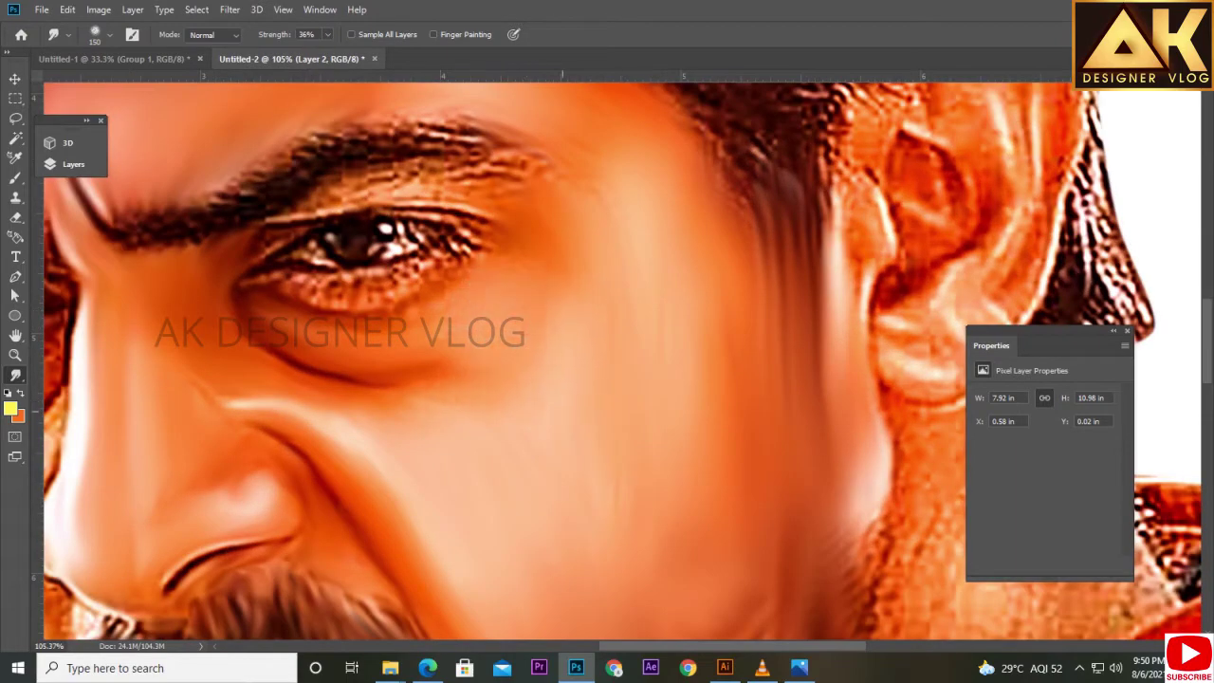
{"action": "scroll", "coordinate": [634, 360], "scroll_direction": "up", "scroll_amount": 4}
{"action": "scroll", "coordinate": [635, 360], "scroll_direction": "up", "scroll_amount": 1}
{"action": "left_click_drag", "start_coordinate": [549, 199], "coordinate": [682, 304]}
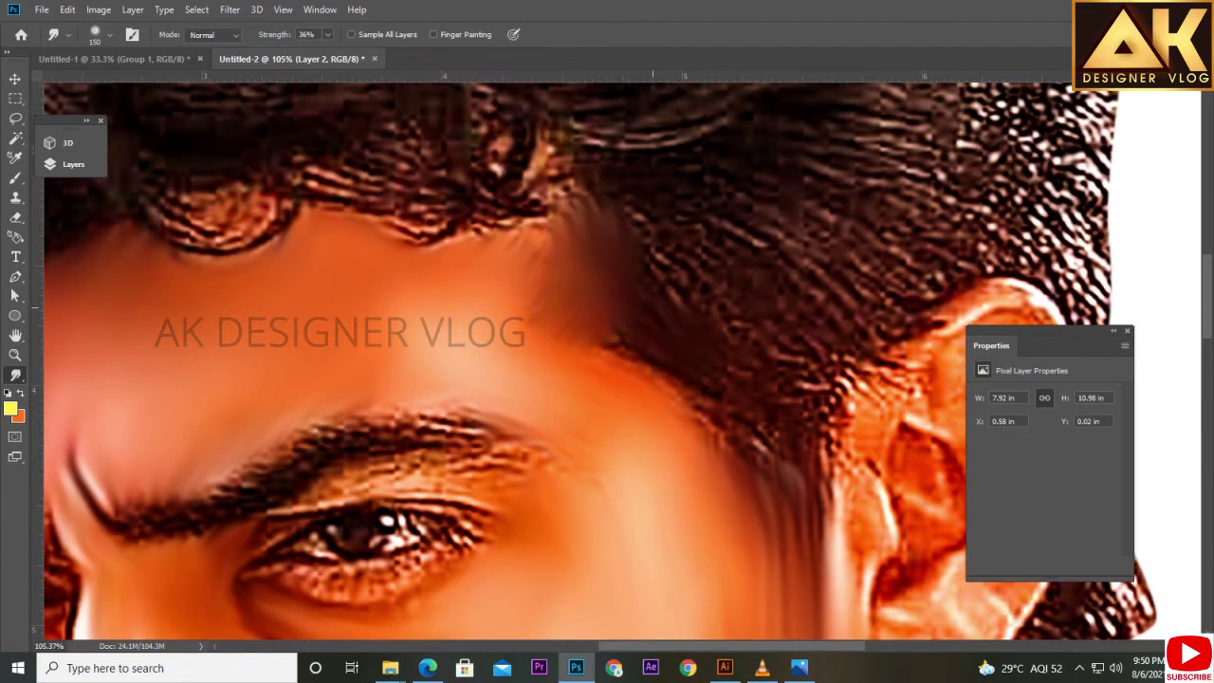
{"action": "left_click_drag", "start_coordinate": [607, 341], "coordinate": [802, 493]}
Smooth the speckled texture along the front of the ear, earlobe, rim and inner ear.
{"action": "scroll", "coordinate": [802, 380], "scroll_direction": "down", "scroll_amount": 1}
{"action": "scroll", "coordinate": [802, 379], "scroll_direction": "right", "scroll_amount": 3}
{"action": "mouse_move", "coordinate": [631, 455]}
{"action": "left_mouse_down"}
{"action": "mouse_move", "coordinate": [606, 360]}
{"action": "mouse_move", "coordinate": [627, 275]}
{"action": "left_mouse_up"}
{"action": "left_click_drag", "start_coordinate": [634, 470], "coordinate": [701, 548]}
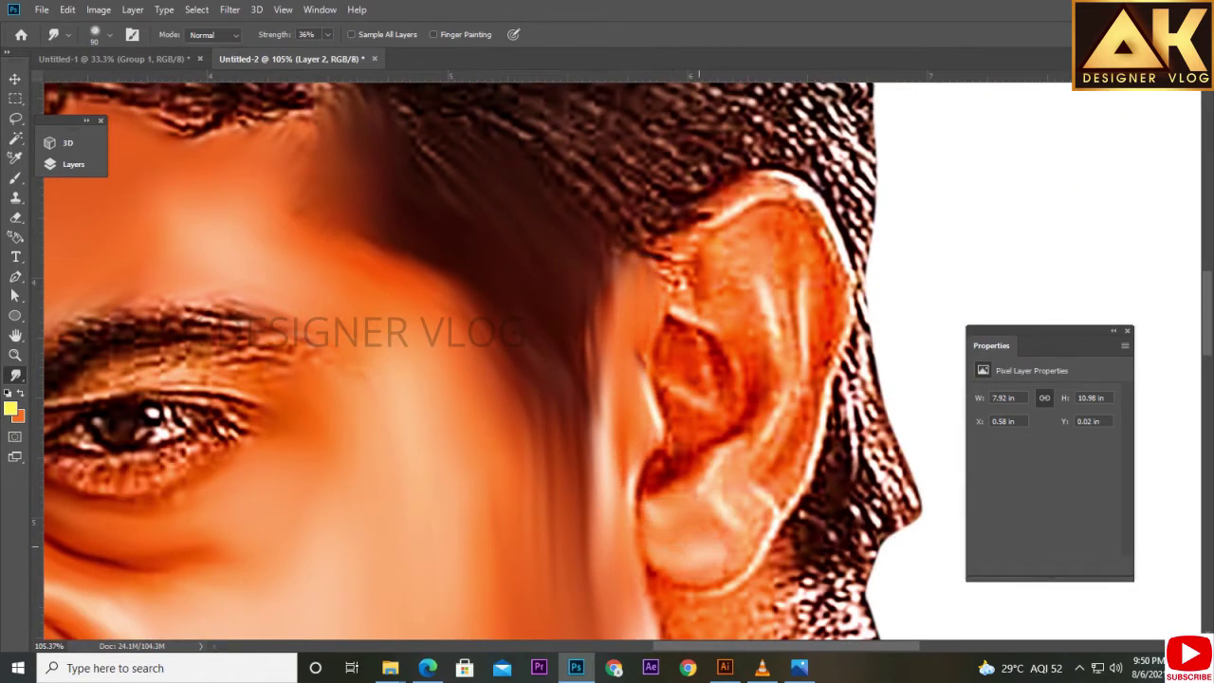
{"action": "mouse_move", "coordinate": [759, 502]}
{"action": "left_mouse_down"}
{"action": "mouse_move", "coordinate": [768, 408]}
{"action": "mouse_move", "coordinate": [735, 584]}
{"action": "left_mouse_up"}
{"action": "scroll", "coordinate": [759, 474], "scroll_direction": "up", "scroll_amount": 2}
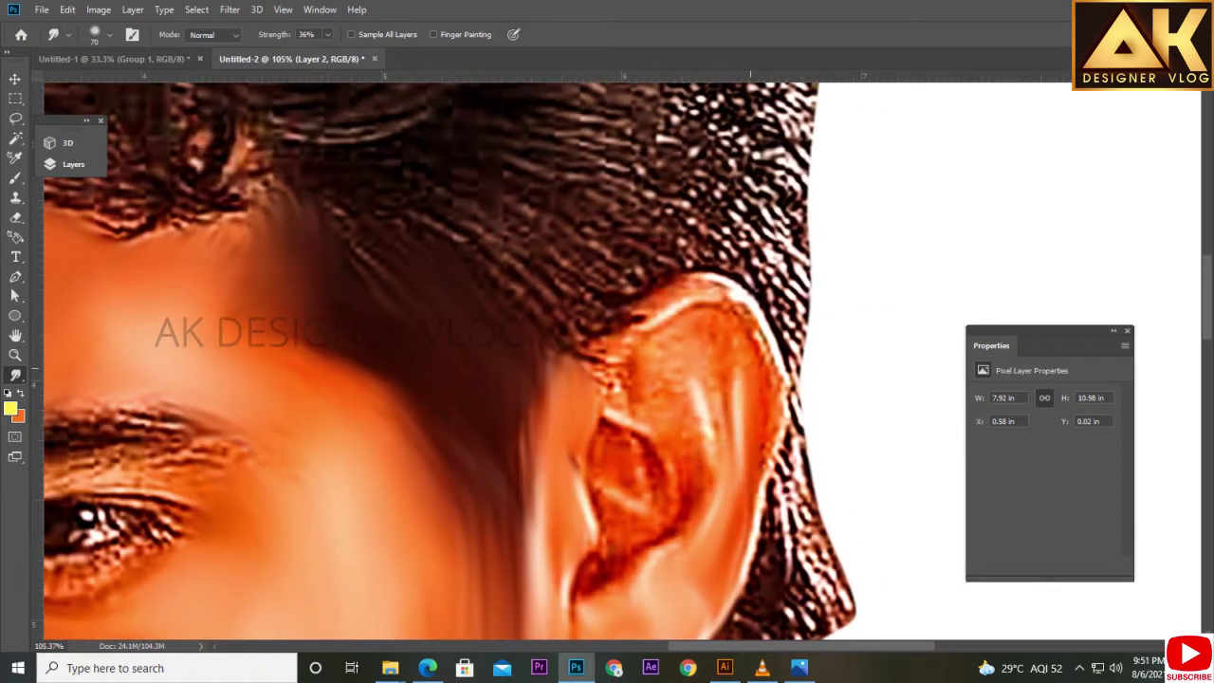
{"action": "left_click_drag", "start_coordinate": [730, 389], "coordinate": [768, 522]}
{"action": "scroll", "coordinate": [759, 474], "scroll_direction": "up", "scroll_amount": 2}
{"action": "mouse_move", "coordinate": [777, 455]}
{"action": "left_mouse_down"}
{"action": "mouse_move", "coordinate": [664, 379]}
{"action": "mouse_move", "coordinate": [751, 531]}
{"action": "left_mouse_up"}
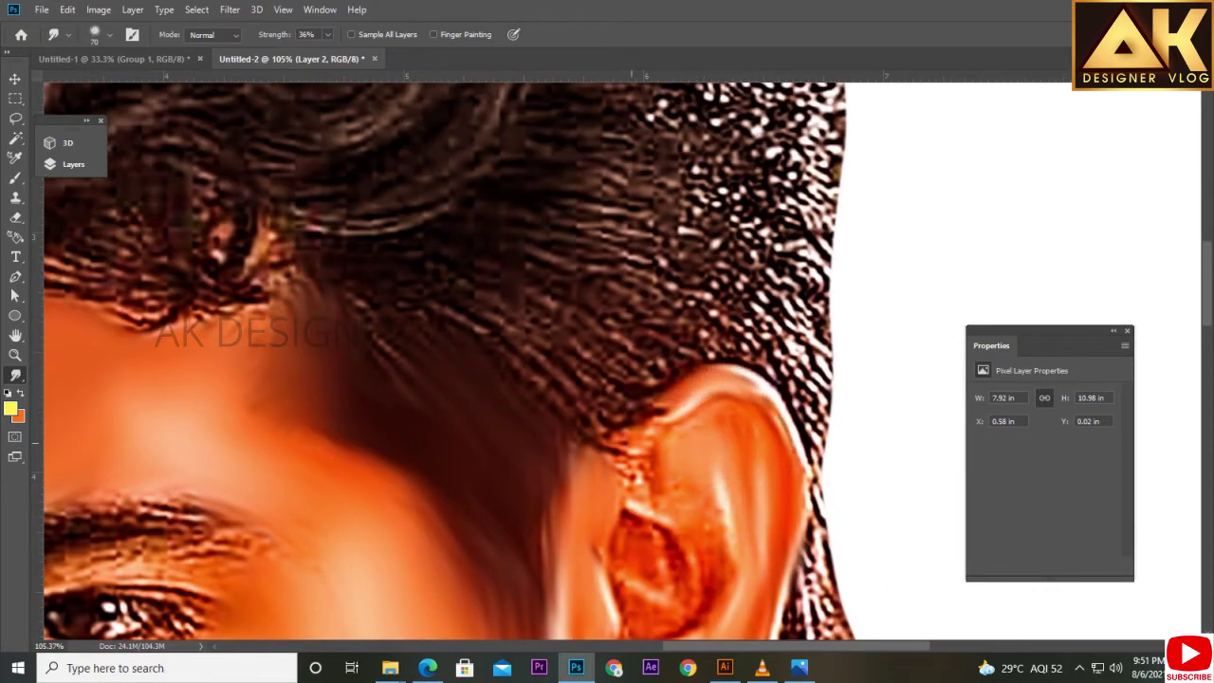
{"action": "left_click_drag", "start_coordinate": [617, 431], "coordinate": [644, 488]}
{"action": "scroll", "coordinate": [636, 455], "scroll_direction": "down", "scroll_amount": 3}
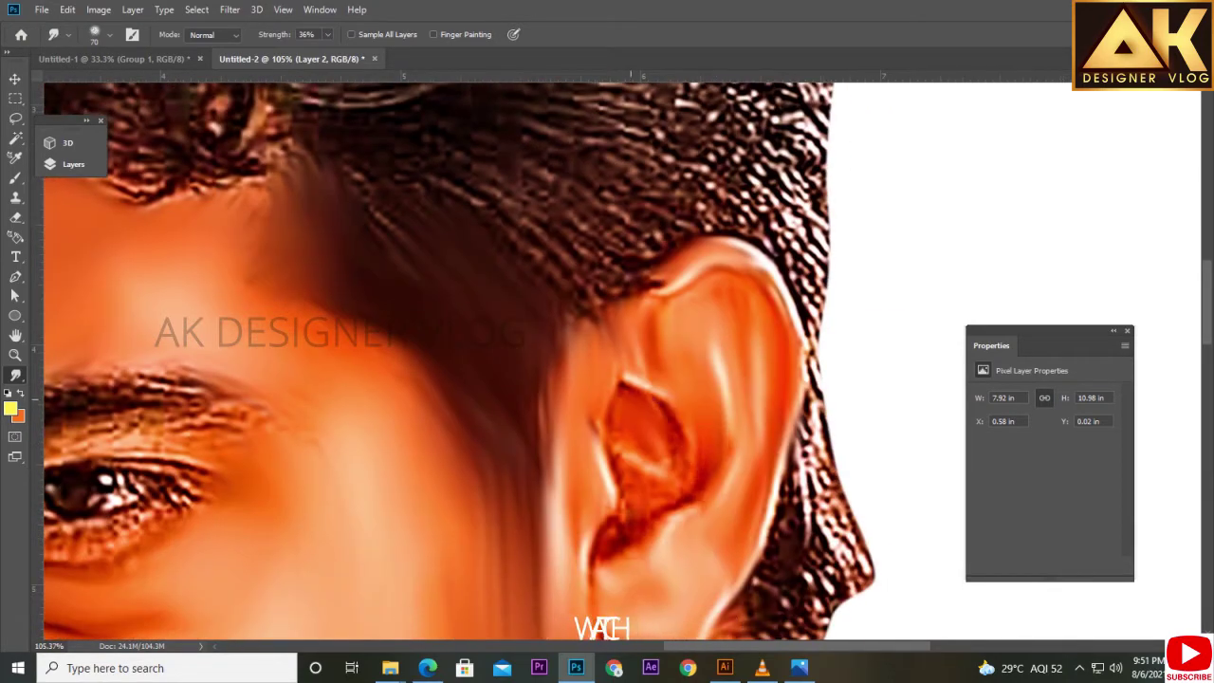
{"action": "left_click_drag", "start_coordinate": [663, 398], "coordinate": [688, 484]}
{"action": "mouse_move", "coordinate": [616, 455]}
{"action": "left_mouse_down"}
{"action": "mouse_move", "coordinate": [664, 517]}
{"action": "mouse_move", "coordinate": [616, 550]}
{"action": "left_mouse_up"}
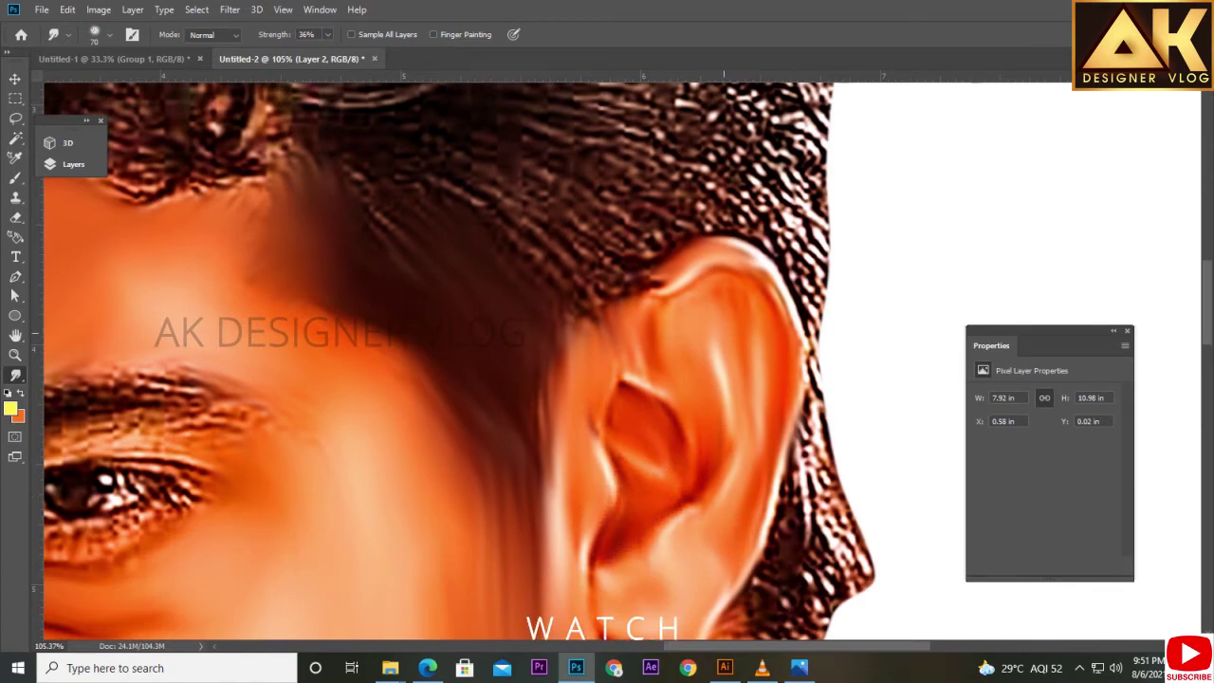
Blend the neck stubble and beard shading below the jaw and ear into smooth skin.
{"action": "scroll", "coordinate": [607, 361], "scroll_direction": "down", "scroll_amount": 2, "text": "alt"}
{"action": "scroll", "coordinate": [607, 361], "scroll_direction": "down", "scroll_amount": 3}
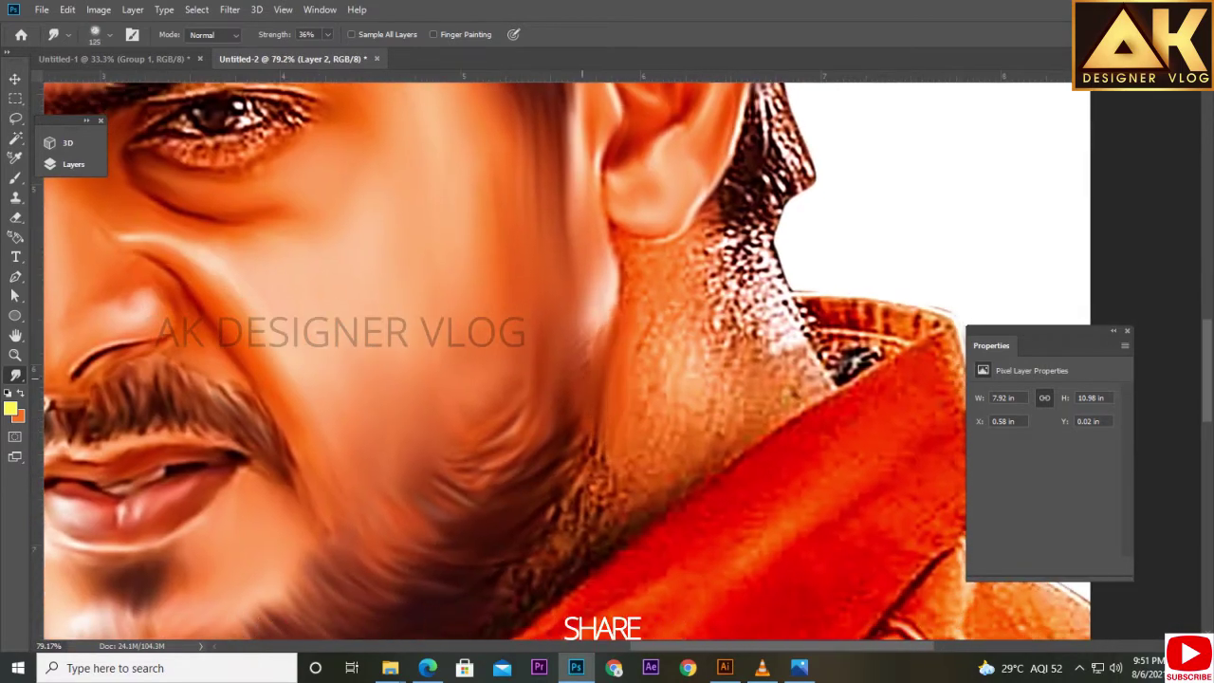
{"action": "left_click_drag", "start_coordinate": [446, 418], "coordinate": [531, 507]}
{"action": "left_click_drag", "start_coordinate": [626, 459], "coordinate": [550, 560]}
{"action": "left_click_drag", "start_coordinate": [630, 360], "coordinate": [560, 526]}
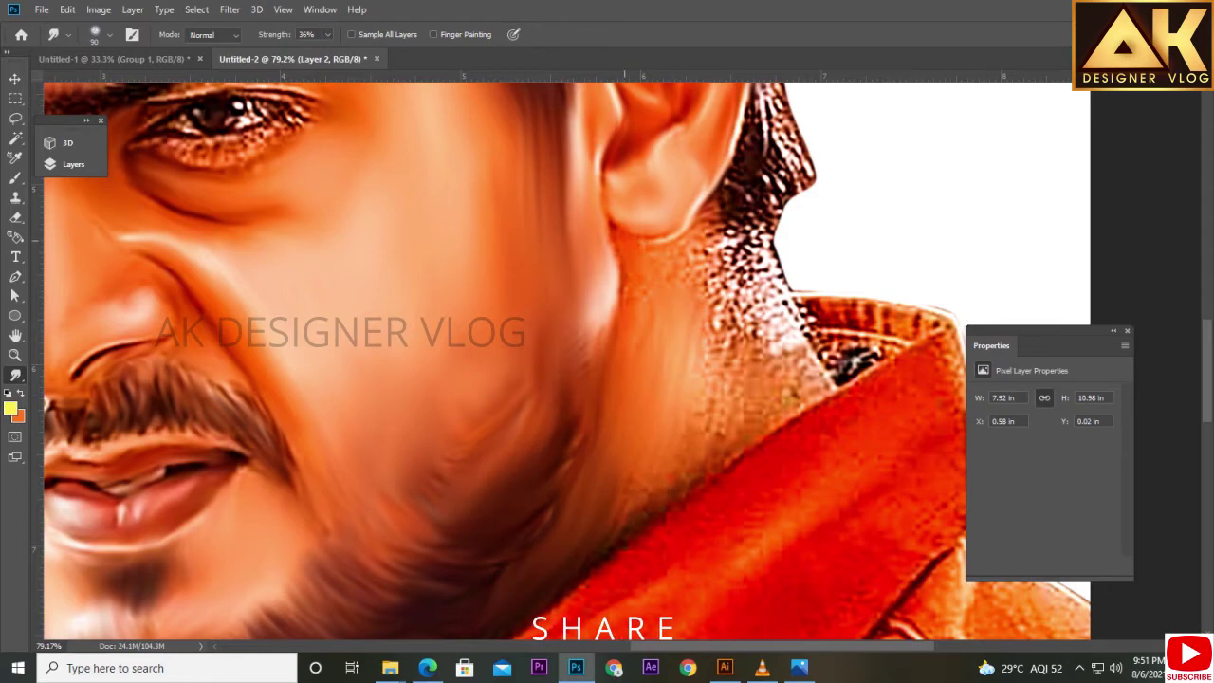
{"action": "left_click_drag", "start_coordinate": [720, 219], "coordinate": [749, 351]}
{"action": "left_click_drag", "start_coordinate": [773, 242], "coordinate": [806, 360]}
{"action": "left_click_drag", "start_coordinate": [801, 313], "coordinate": [720, 436]}
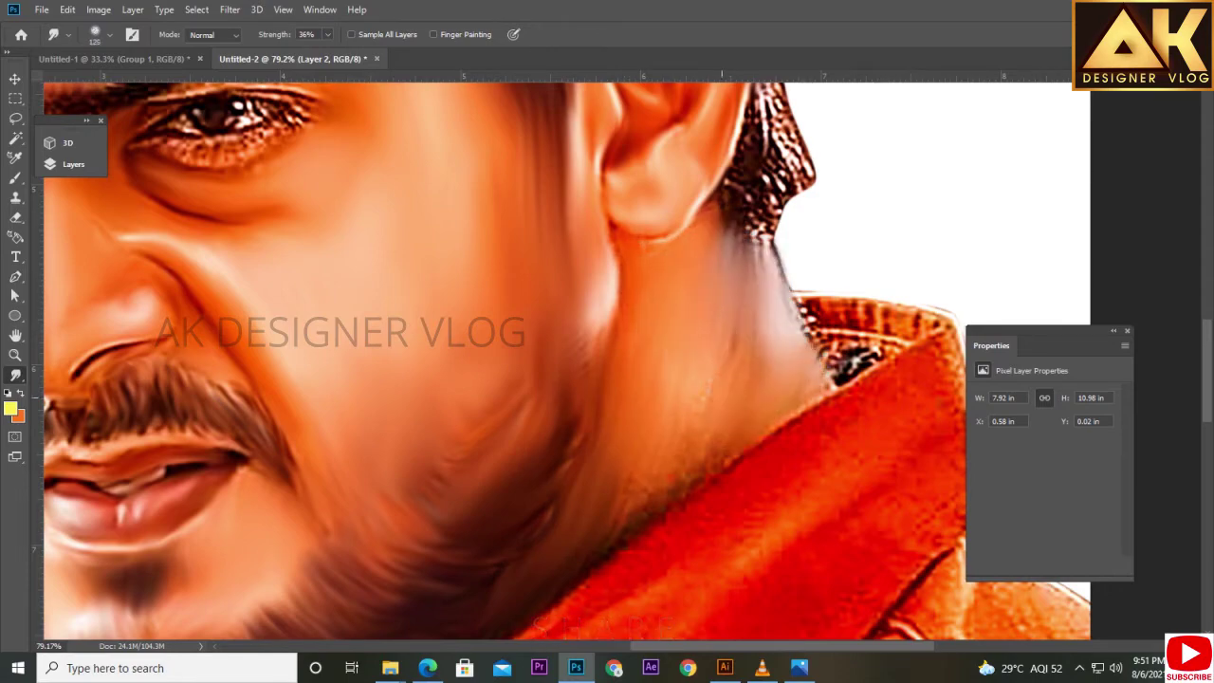
{"action": "left_click_drag", "start_coordinate": [711, 389], "coordinate": [626, 512]}
{"action": "scroll", "coordinate": [474, 322], "scroll_direction": "down", "scroll_amount": 3, "text": "alt"}
At brush size 80, smooth the shading beside the nose and the moustache edge.
{"action": "scroll", "coordinate": [474, 323], "scroll_direction": "up", "scroll_amount": 5, "text": "alt"}
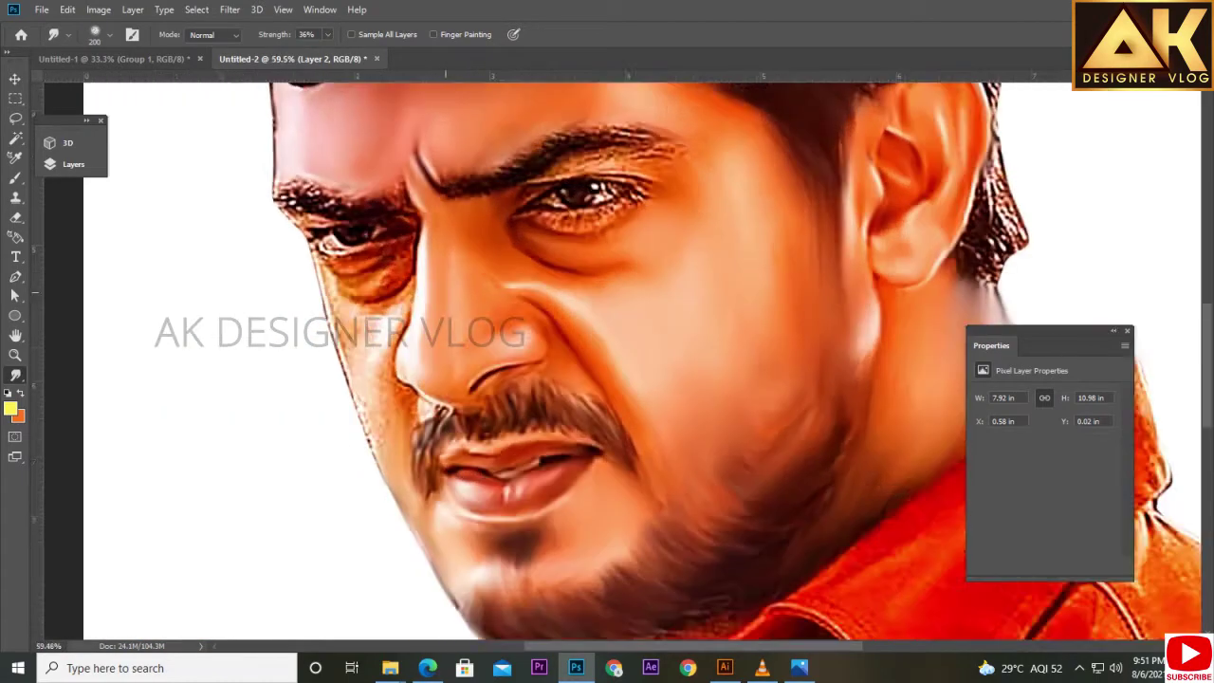
{"action": "key", "text": "bracketleft"}
{"action": "key", "text": "bracketleft"}
{"action": "key", "text": "bracketleft"}
{"action": "left_click_drag", "start_coordinate": [277, 356], "coordinate": [303, 426]}
{"action": "left_click_drag", "start_coordinate": [275, 379], "coordinate": [327, 479]}
{"action": "left_click_drag", "start_coordinate": [446, 294], "coordinate": [351, 374]}
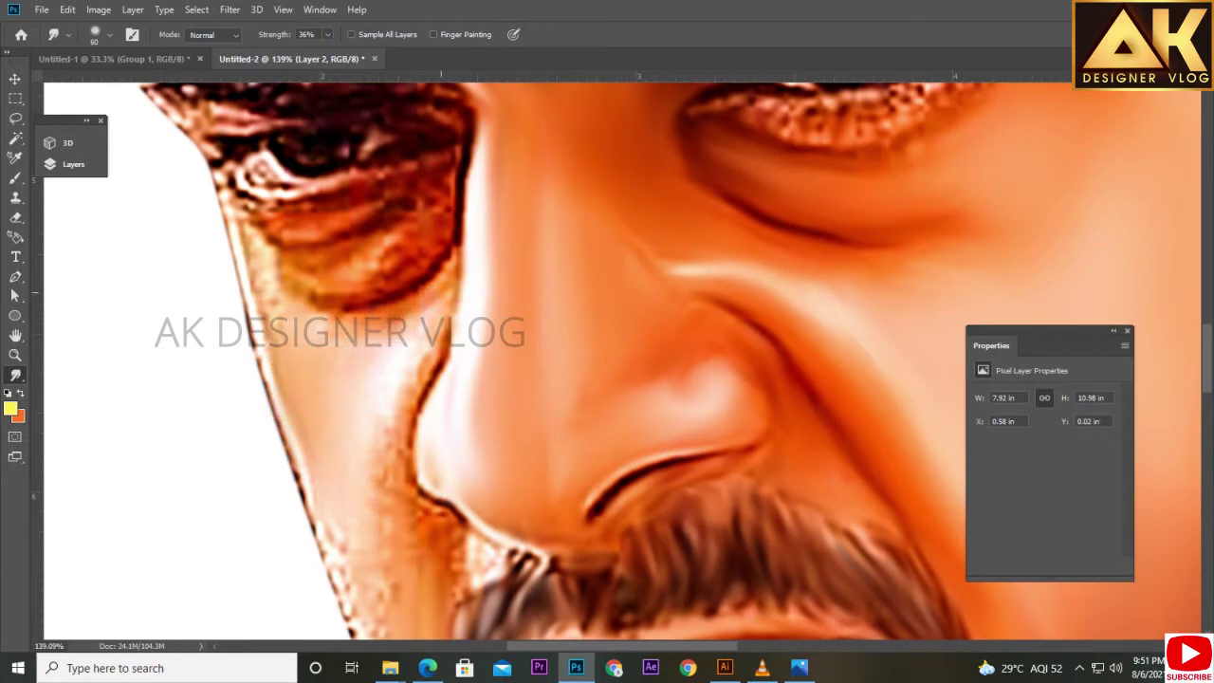
{"action": "left_click_drag", "start_coordinate": [431, 275], "coordinate": [410, 389]}
{"action": "scroll", "coordinate": [426, 379], "scroll_direction": "down", "scroll_amount": 5}
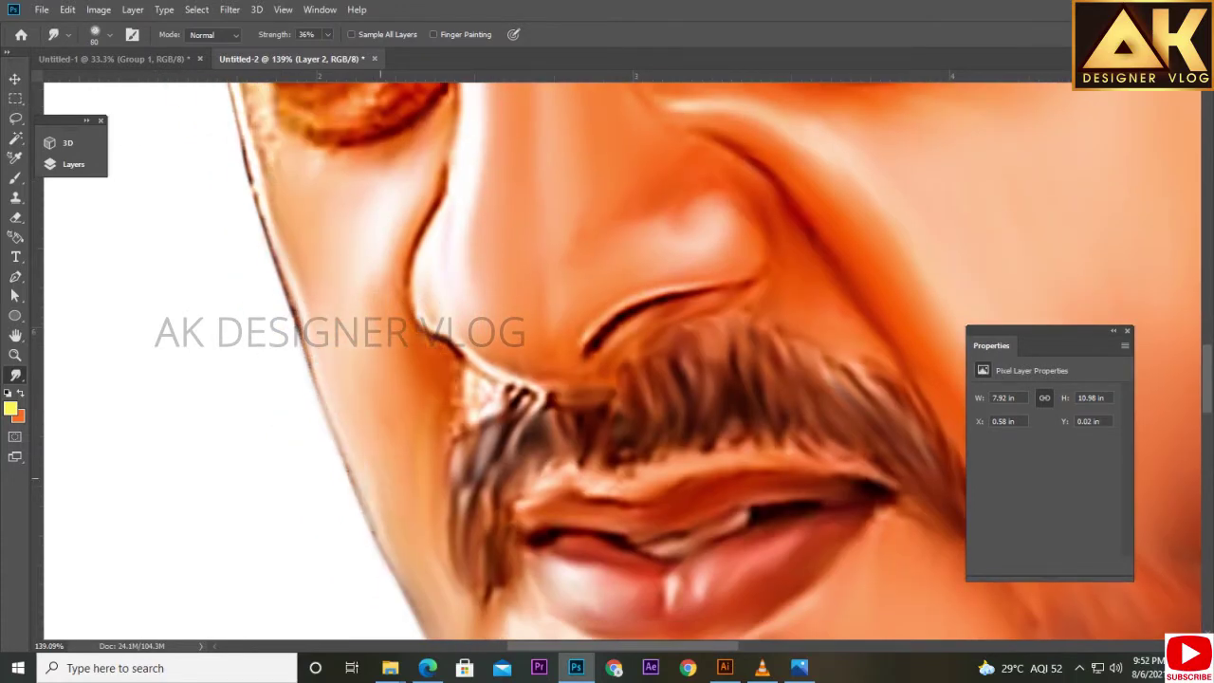
{"action": "left_click_drag", "start_coordinate": [506, 417], "coordinate": [474, 398]}
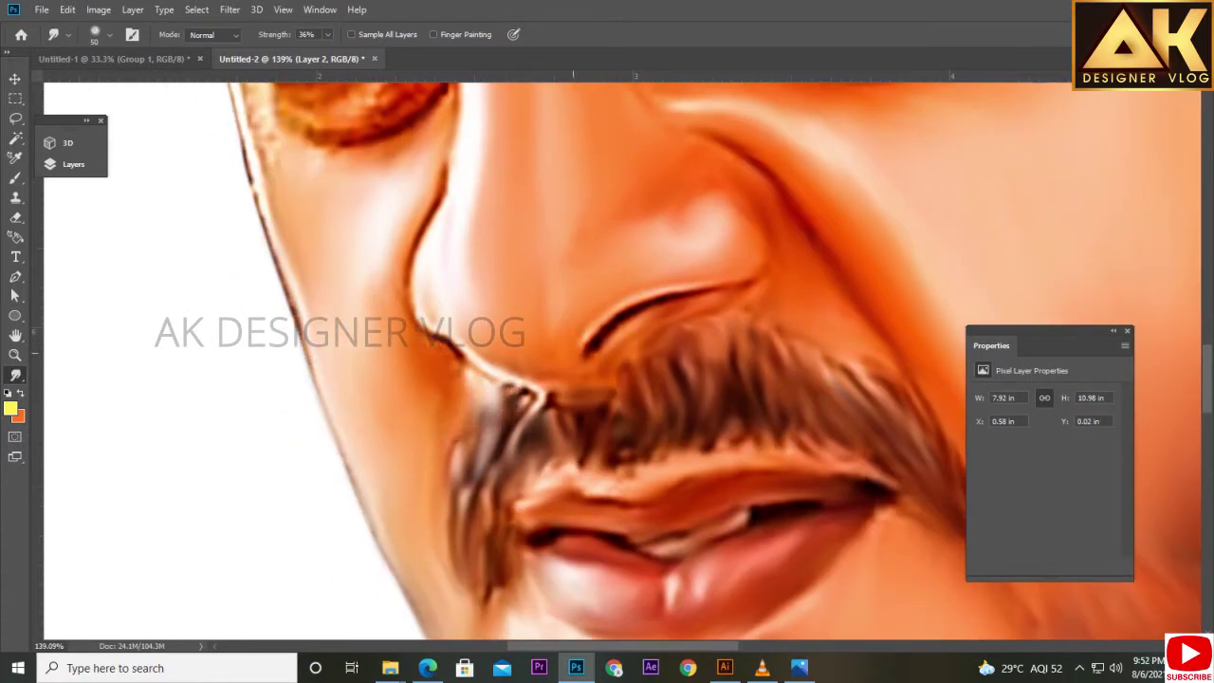
Soften the under-eye skin and the right eye's lower and upper eyelids.
{"action": "scroll", "coordinate": [607, 360], "scroll_direction": "up", "scroll_amount": 6}
{"action": "left_click_drag", "start_coordinate": [455, 275], "coordinate": [398, 304]}
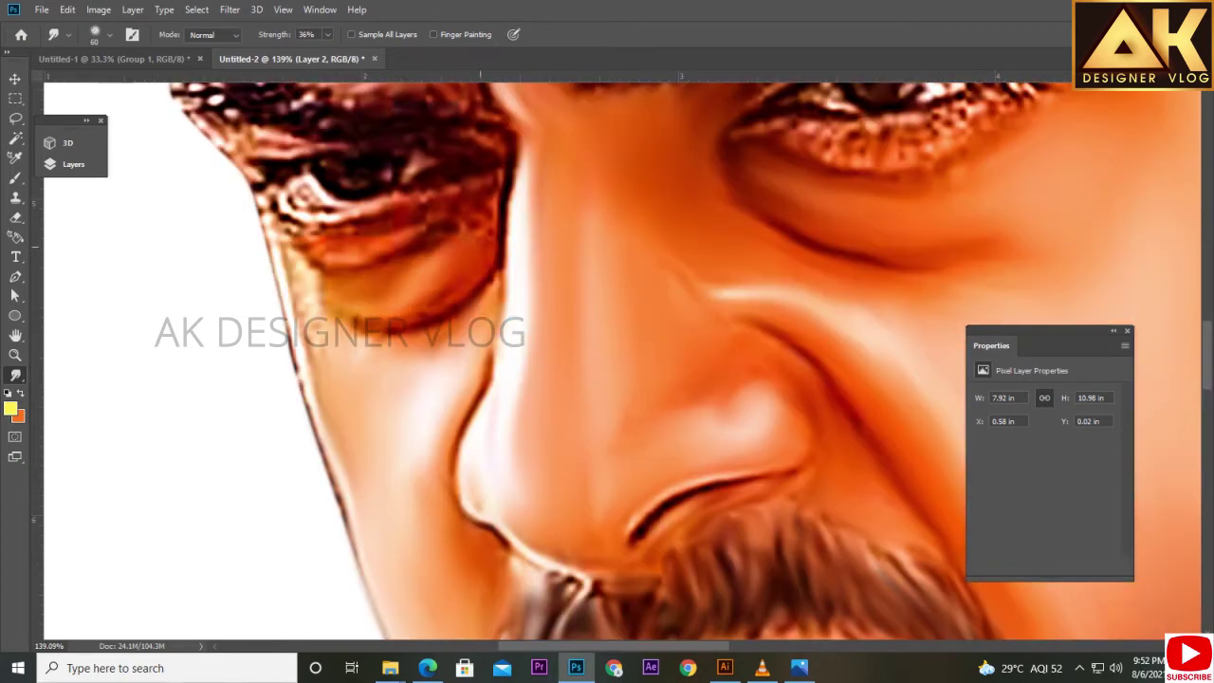
{"action": "scroll", "coordinate": [607, 360], "scroll_direction": "up", "scroll_amount": 4}
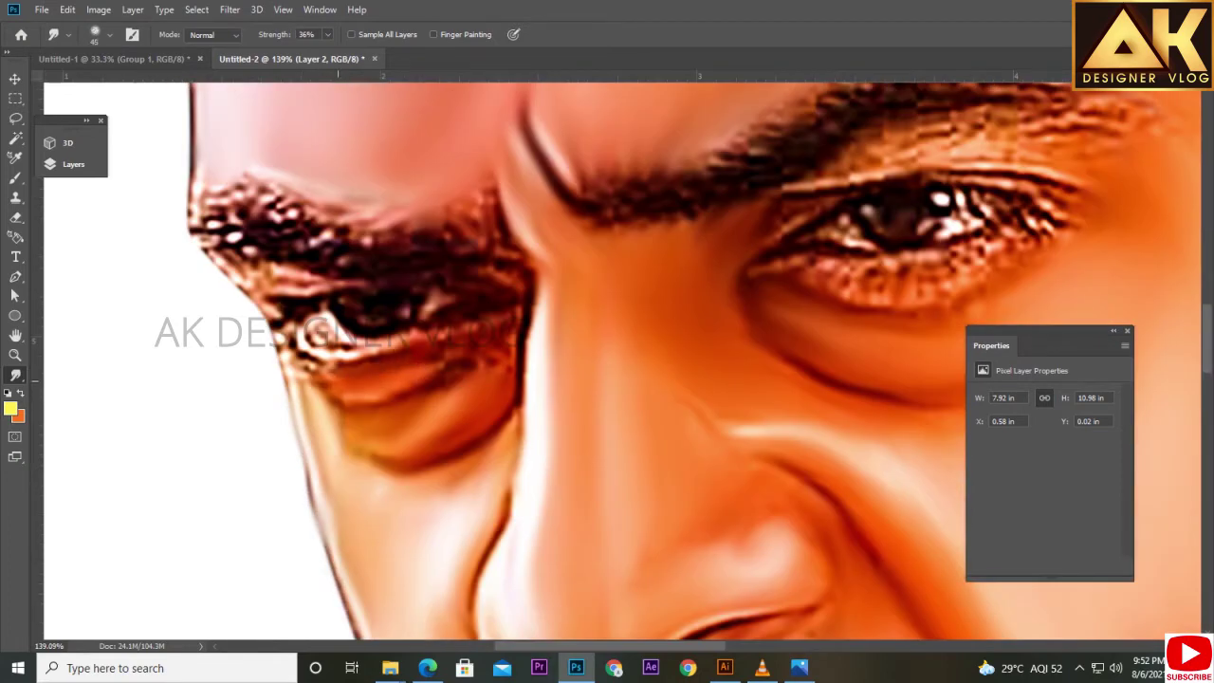
{"action": "scroll", "coordinate": [607, 284], "scroll_direction": "down", "scroll_amount": 3}
{"action": "scroll", "coordinate": [607, 284], "scroll_direction": "up", "scroll_amount": 5}
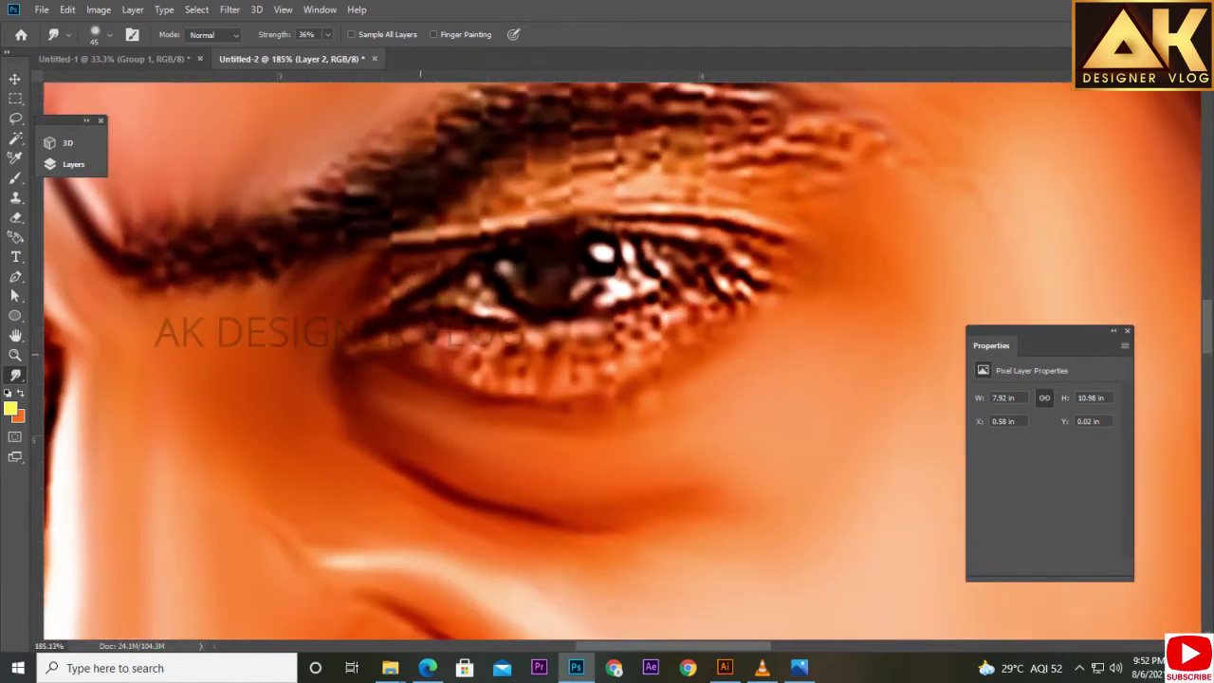
{"action": "left_click_drag", "start_coordinate": [417, 356], "coordinate": [711, 304]}
{"action": "left_click_drag", "start_coordinate": [520, 384], "coordinate": [702, 374]}
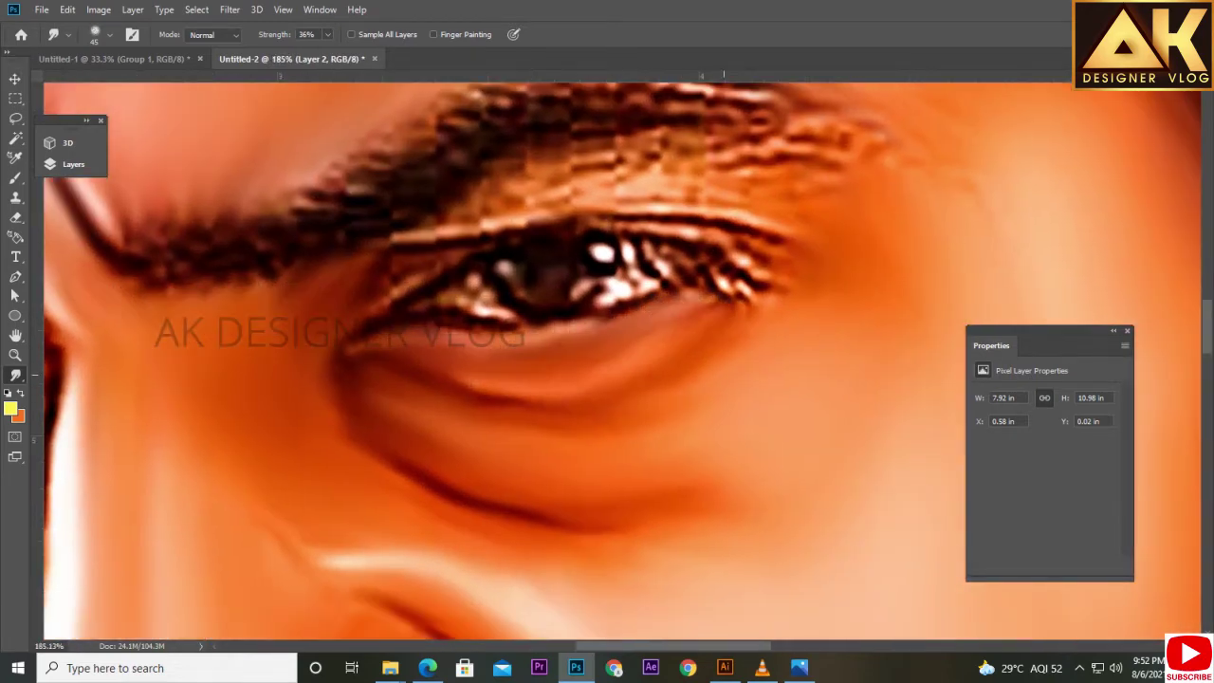
{"action": "left_click_drag", "start_coordinate": [606, 266], "coordinate": [417, 380]}
{"action": "mouse_move", "coordinate": [256, 351]}
{"action": "left_mouse_down"}
{"action": "mouse_move", "coordinate": [380, 313]}
{"action": "mouse_move", "coordinate": [607, 284]}
{"action": "mouse_move", "coordinate": [690, 304]}
{"action": "left_mouse_up"}
Smudge the eyebrow and upper lashes at brush size 70 and raise Strength to 68%.
{"action": "key", "text": "bracketright"}
{"action": "left_click_drag", "start_coordinate": [379, 332], "coordinate": [663, 290]}
{"action": "mouse_move", "coordinate": [446, 303]}
{"action": "left_mouse_down"}
{"action": "mouse_move", "coordinate": [208, 360]}
{"action": "mouse_move", "coordinate": [512, 218]}
{"action": "left_mouse_up"}
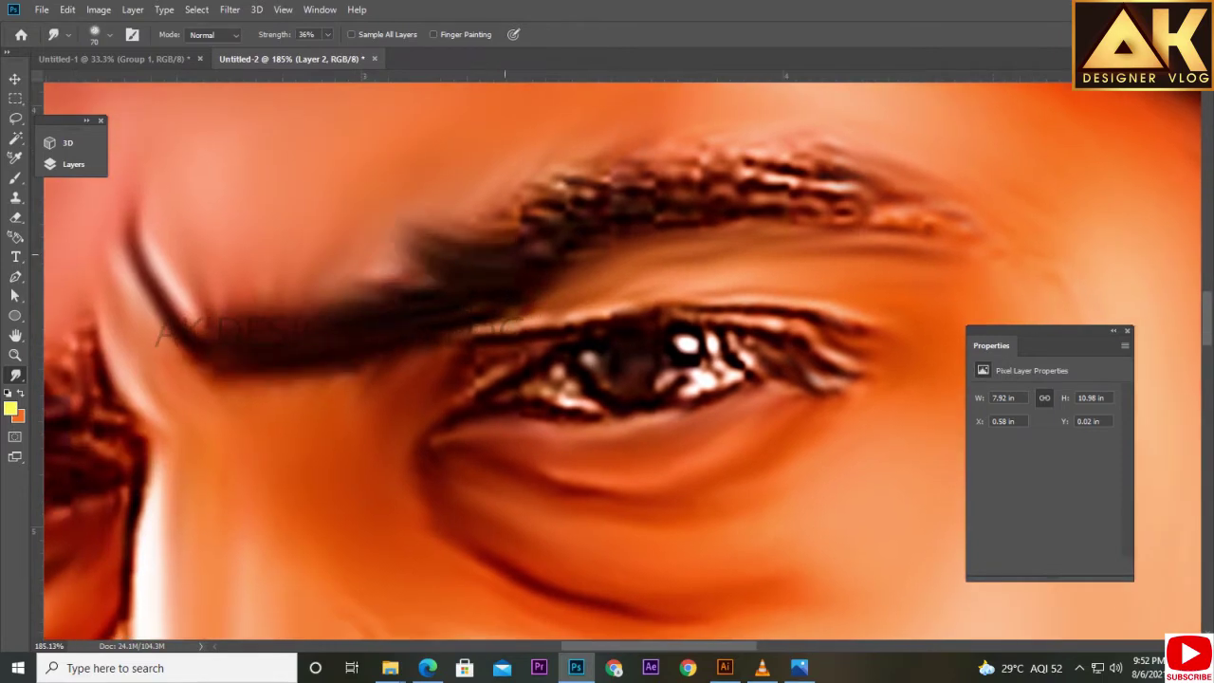
{"action": "left_click_drag", "start_coordinate": [607, 285], "coordinate": [484, 349]}
{"action": "mouse_move", "coordinate": [256, 341]}
{"action": "left_mouse_down"}
{"action": "mouse_move", "coordinate": [427, 275]}
{"action": "mouse_move", "coordinate": [569, 247]}
{"action": "mouse_move", "coordinate": [797, 265]}
{"action": "mouse_move", "coordinate": [853, 304]}
{"action": "left_mouse_up"}
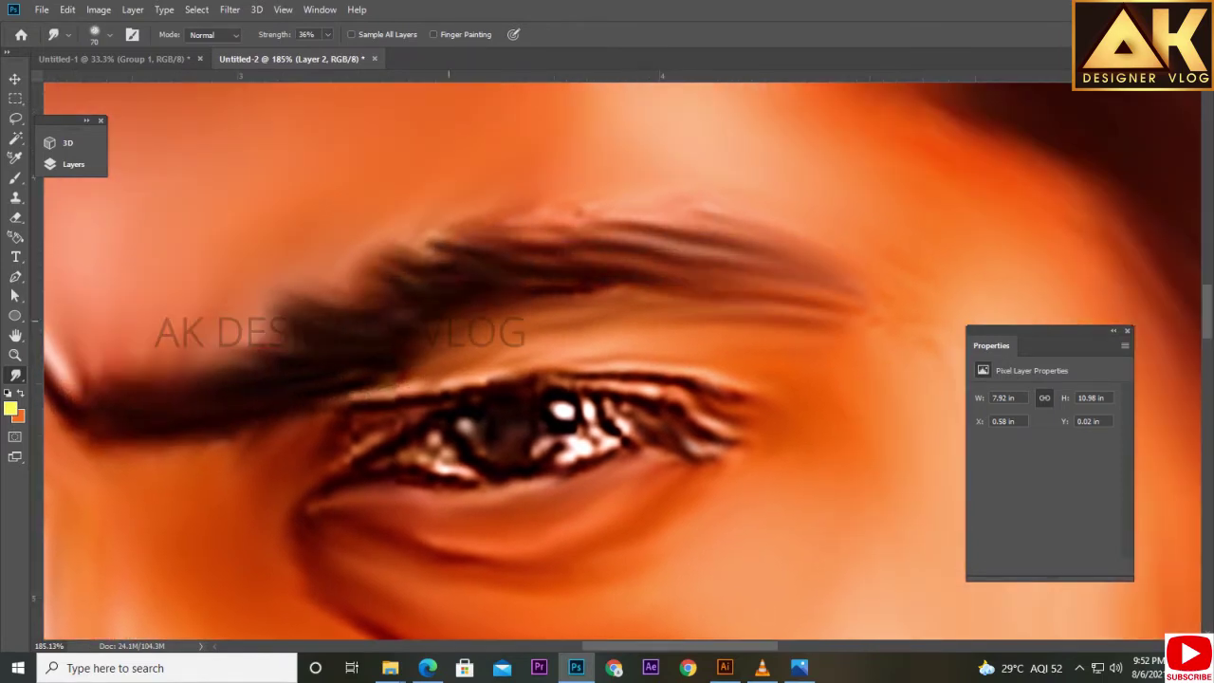
{"action": "mouse_move", "coordinate": [369, 388]}
{"action": "left_mouse_down"}
{"action": "mouse_move", "coordinate": [702, 398]}
{"action": "mouse_move", "coordinate": [749, 446]}
{"action": "left_mouse_up"}
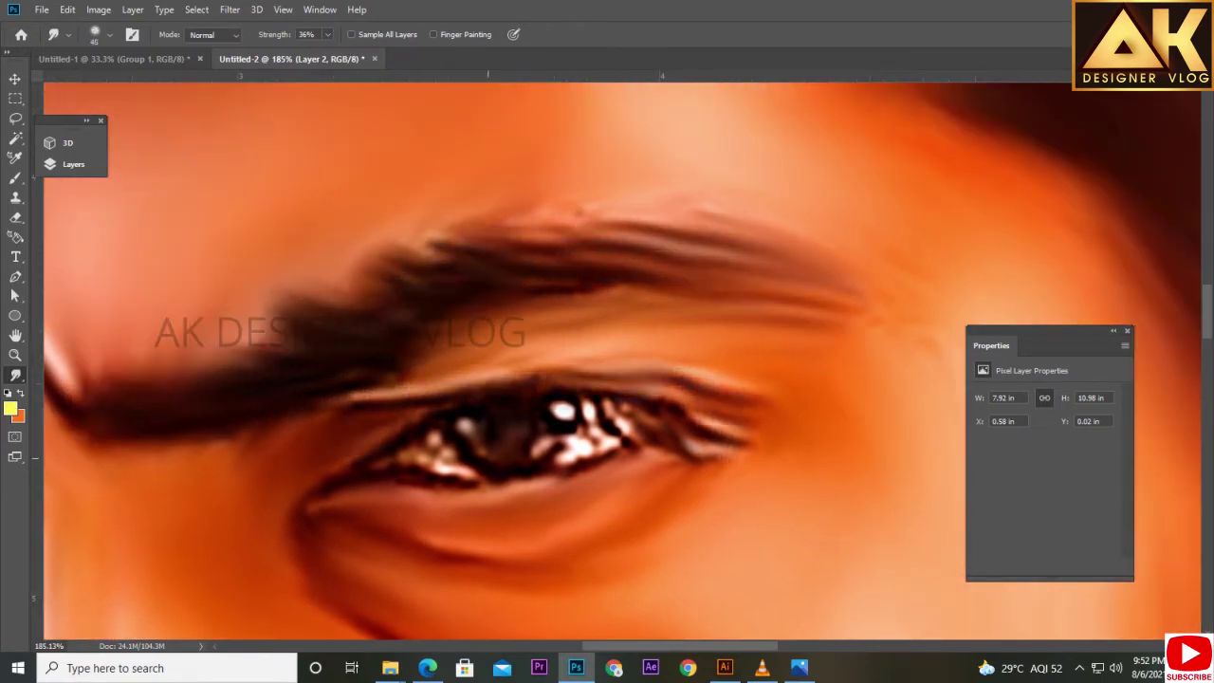
{"action": "left_click_drag", "start_coordinate": [328, 52], "coordinate": [351, 53]}
{"action": "left_click", "coordinate": [389, 668]}
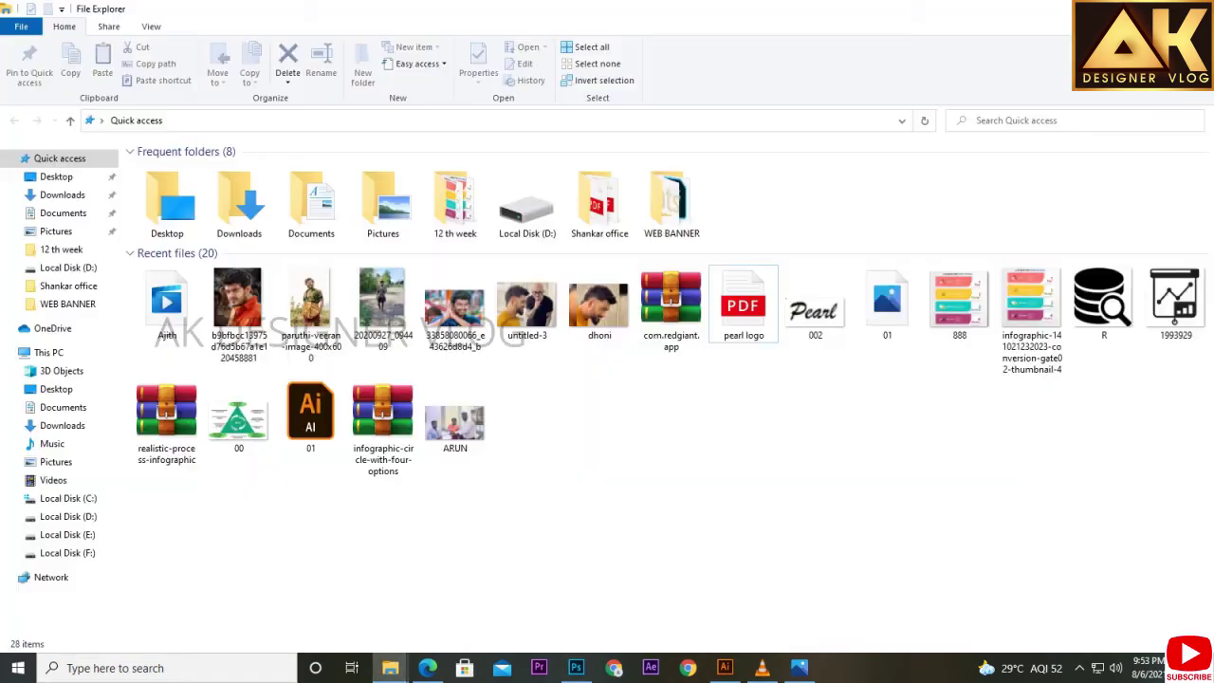
{"action": "left_click", "coordinate": [576, 668]}
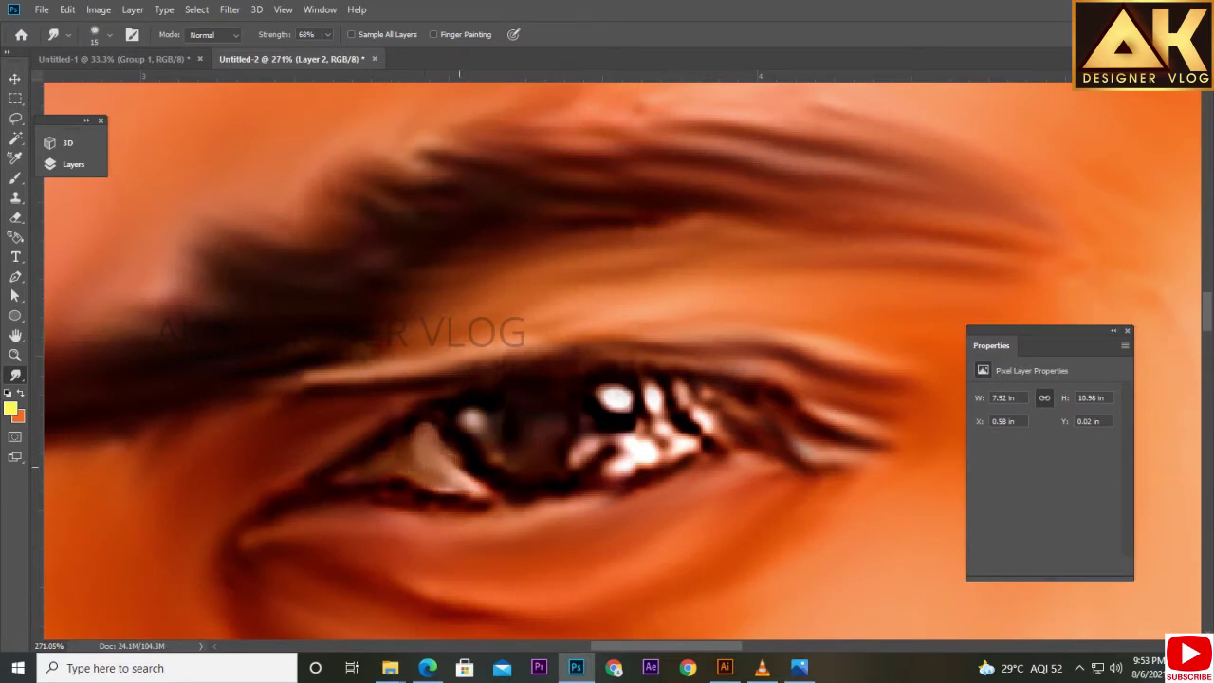
Add Layer 3 above Layer 2, sample a dark pupil colour, and switch to the Brush.
{"action": "left_click_drag", "start_coordinate": [654, 398], "coordinate": [456, 355]}
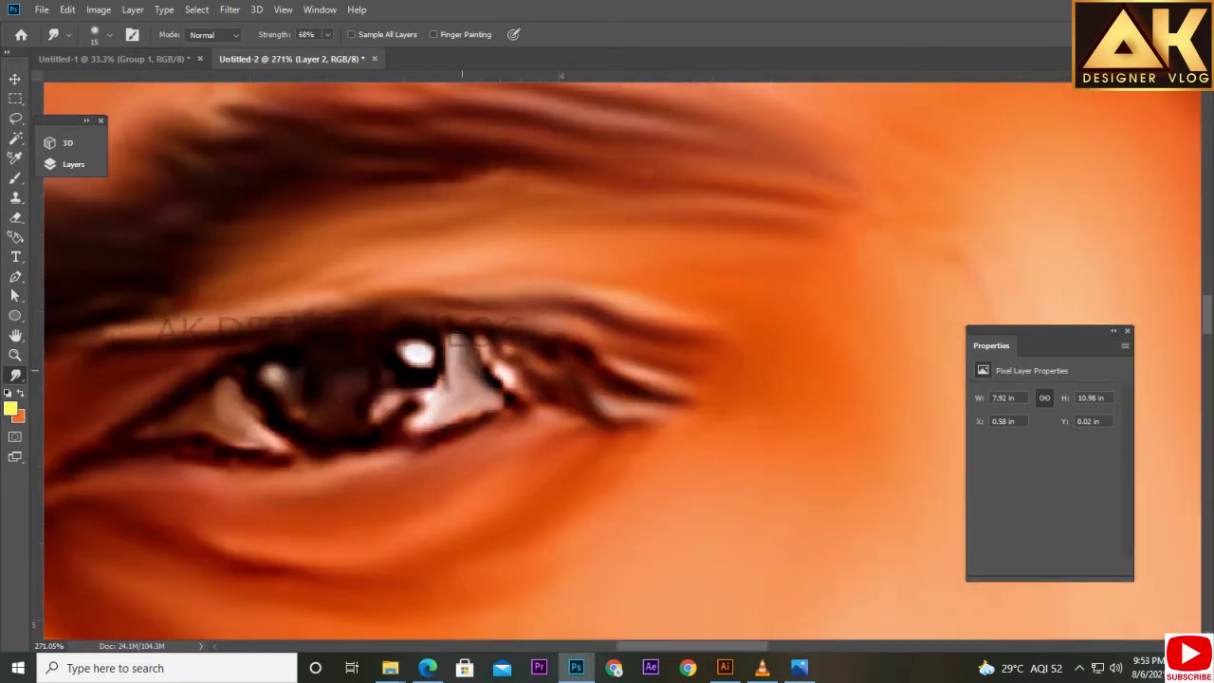
{"action": "scroll", "coordinate": [425, 372], "scroll_direction": "down", "scroll_amount": 3}
{"action": "scroll", "coordinate": [425, 372], "scroll_direction": "up", "scroll_amount": 2}
{"action": "scroll", "coordinate": [607, 360], "scroll_direction": "left", "scroll_amount": 2}
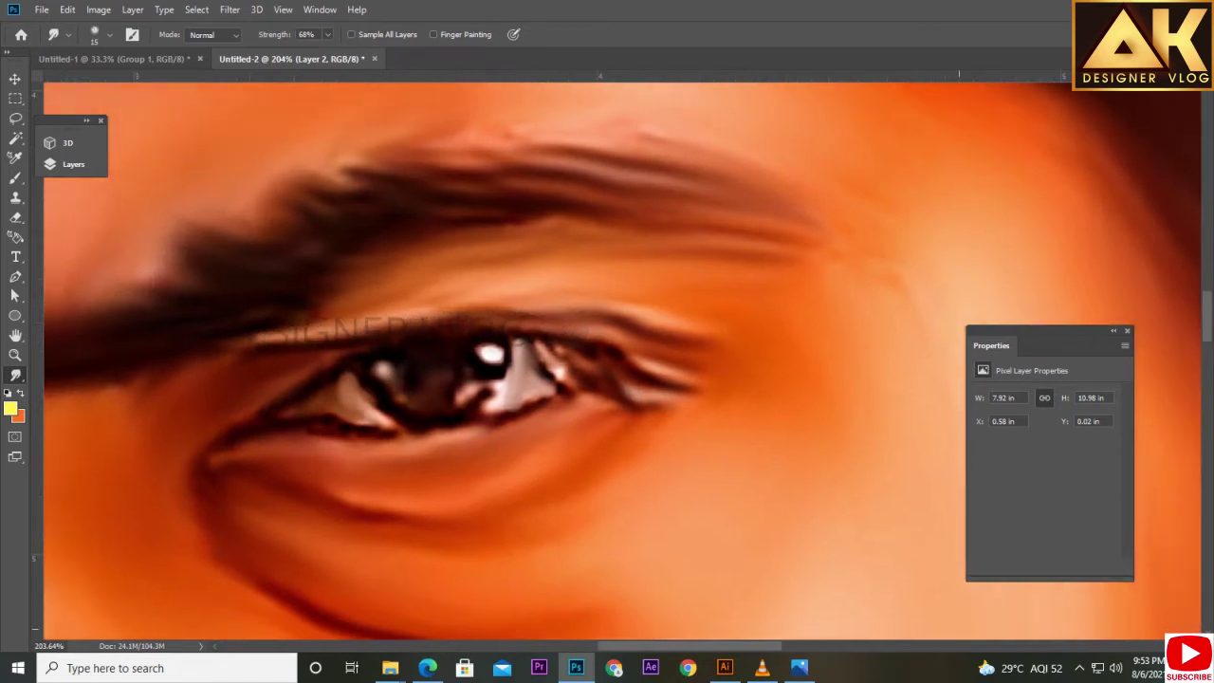
{"action": "key", "text": "F7"}
{"action": "key", "text": "ctrl+shift+alt+n"}
{"action": "key", "text": "i"}
{"action": "key", "text": "b"}
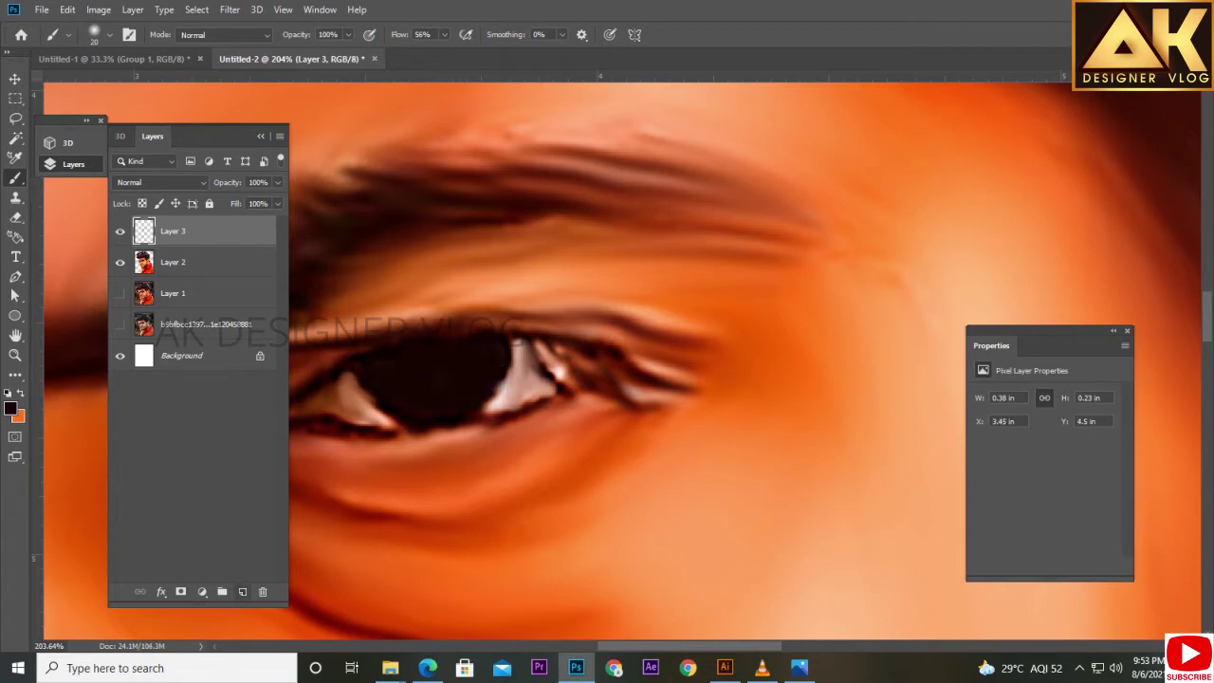
Add Layers 4 and 5, hide Layer 3, and set the foreground colour to pure white.
{"action": "key", "text": "ctrl+shift+alt+n"}
{"action": "left_click", "coordinate": [119, 262]}
{"action": "left_click", "coordinate": [10, 408]}
{"action": "left_click", "coordinate": [619, 322]}
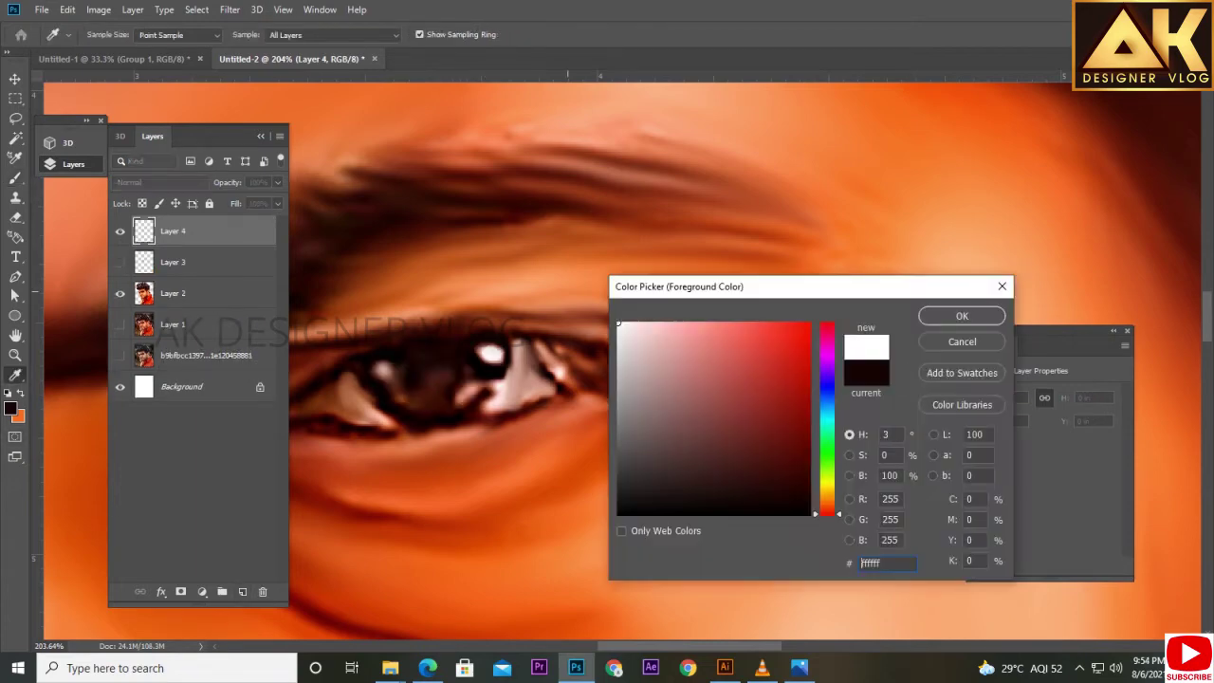
{"action": "left_click", "coordinate": [978, 314]}
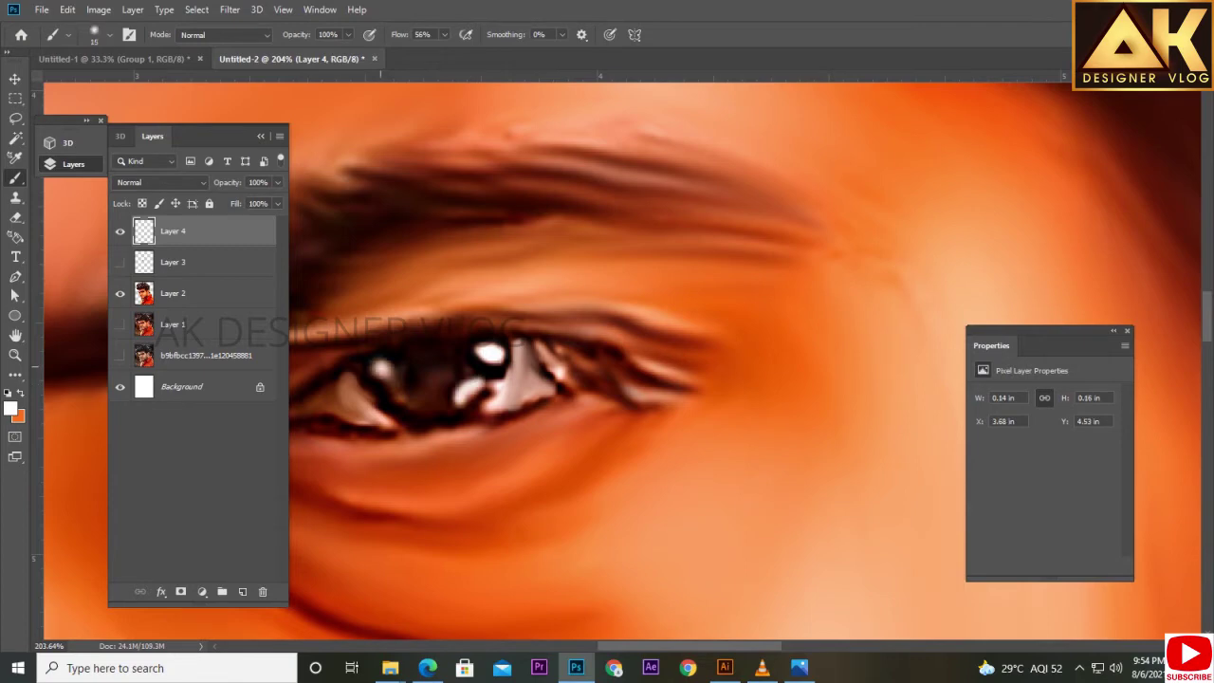
{"action": "key", "text": "ctrl+shift+alt+n"}
Paint a white catchlight on the iris.
{"action": "scroll", "coordinate": [500, 405], "scroll_direction": "up", "scroll_amount": 1}
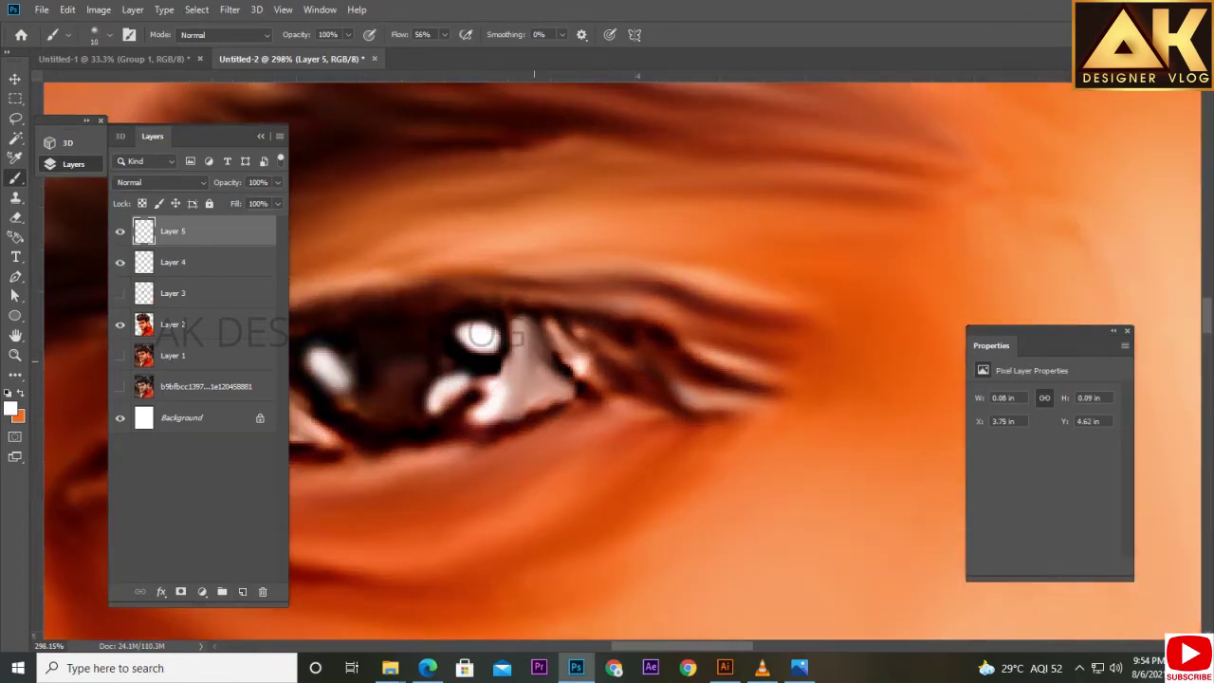
{"action": "left_click_drag", "start_coordinate": [499, 358], "coordinate": [515, 389]}
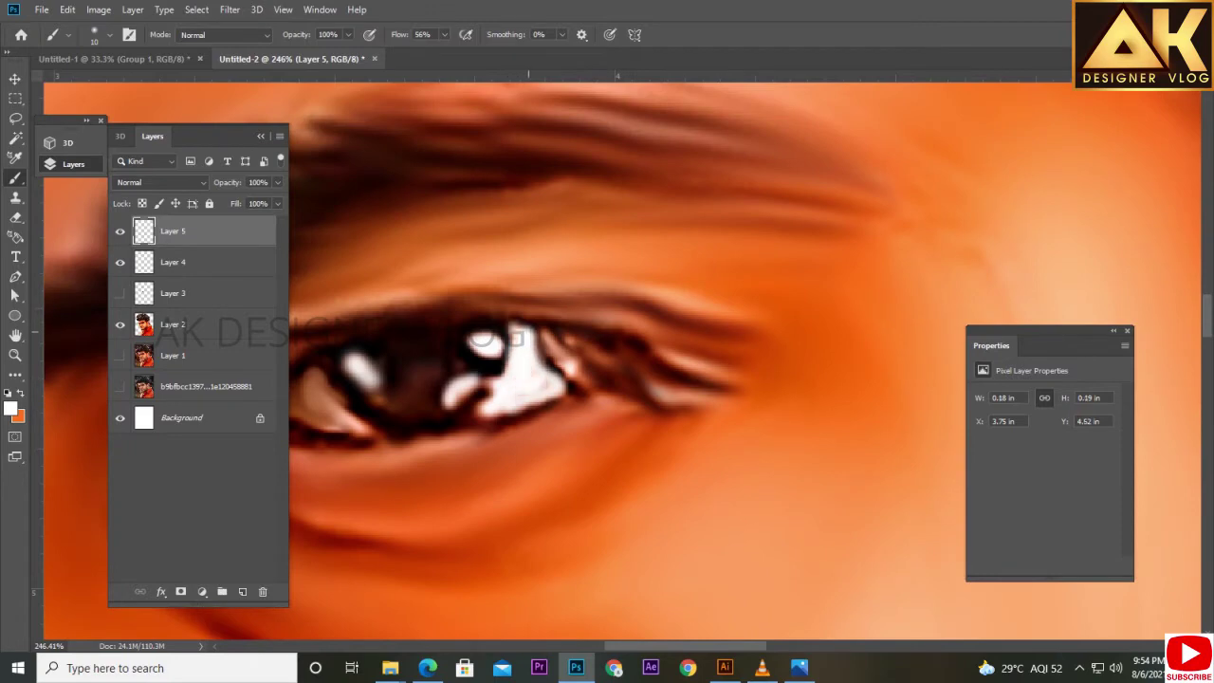
{"action": "scroll", "coordinate": [492, 339], "scroll_direction": "down", "scroll_amount": 1}
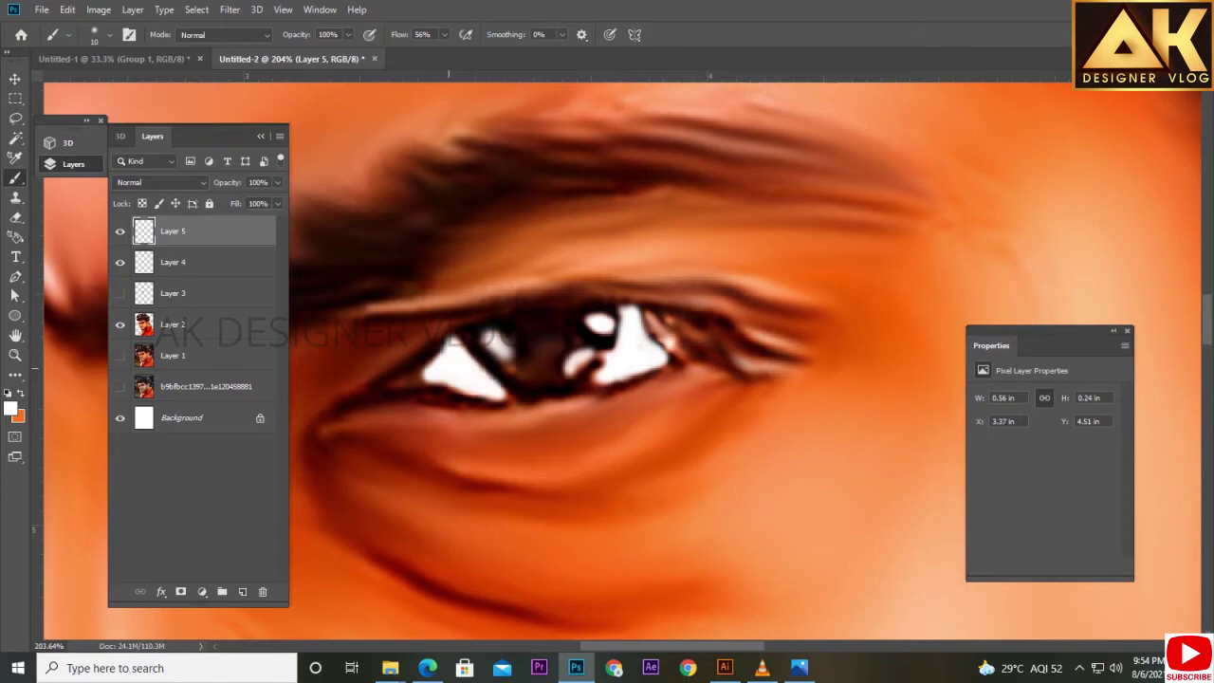
{"action": "key", "text": "v"}
{"action": "scroll", "coordinate": [465, 351], "scroll_direction": "down", "scroll_amount": 3}
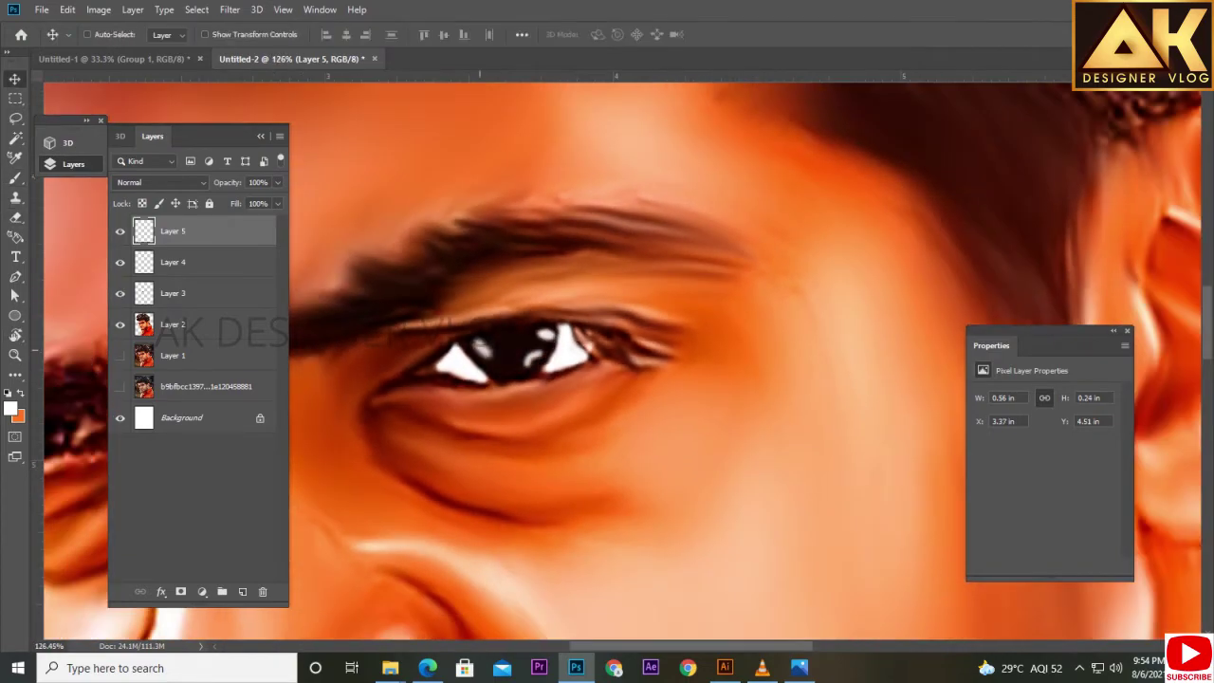
{"action": "scroll", "coordinate": [490, 285], "scroll_direction": "down", "scroll_amount": 4}
{"action": "scroll", "coordinate": [490, 285], "scroll_direction": "up", "scroll_amount": 2}
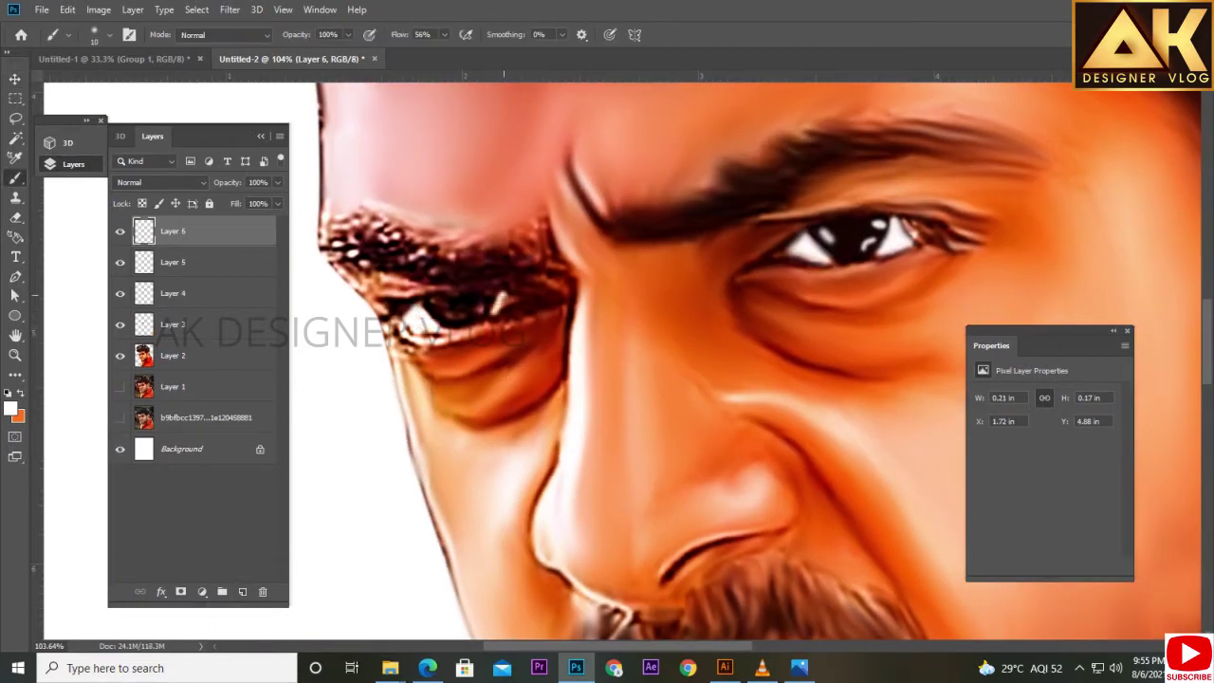
Add Layers 7 and 8 and make white the painting colour again.
{"action": "left_click", "coordinate": [243, 591]}
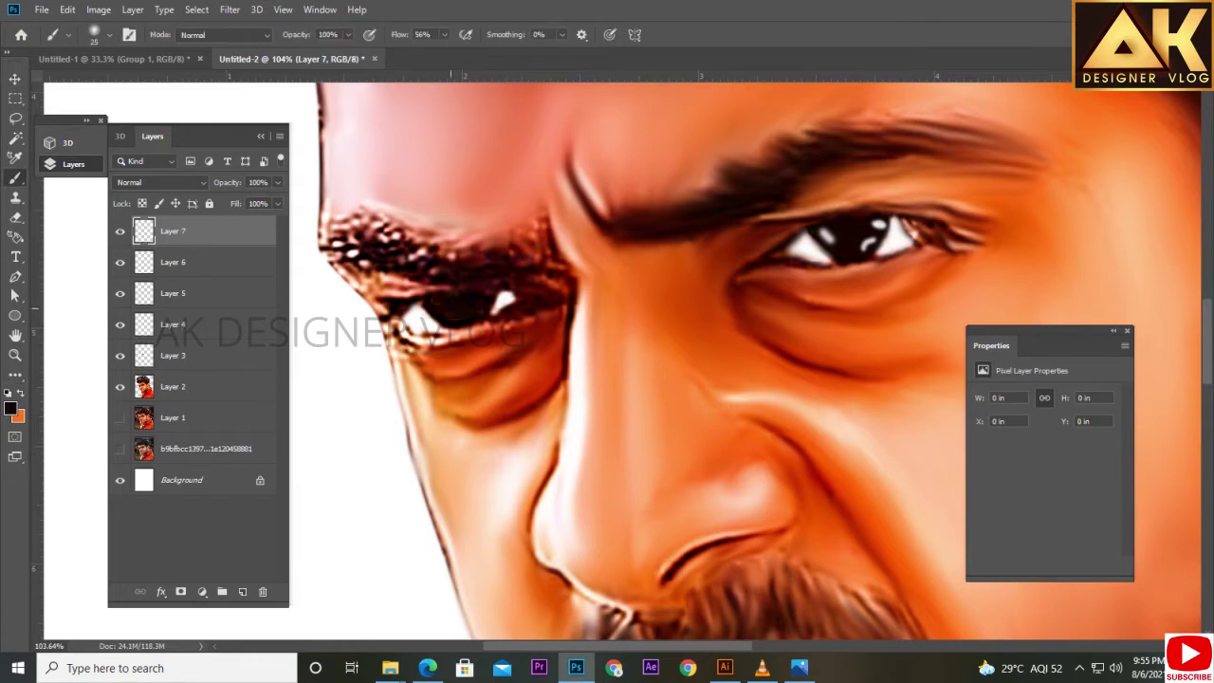
{"action": "key", "text": "ctrl+shift+alt+n"}
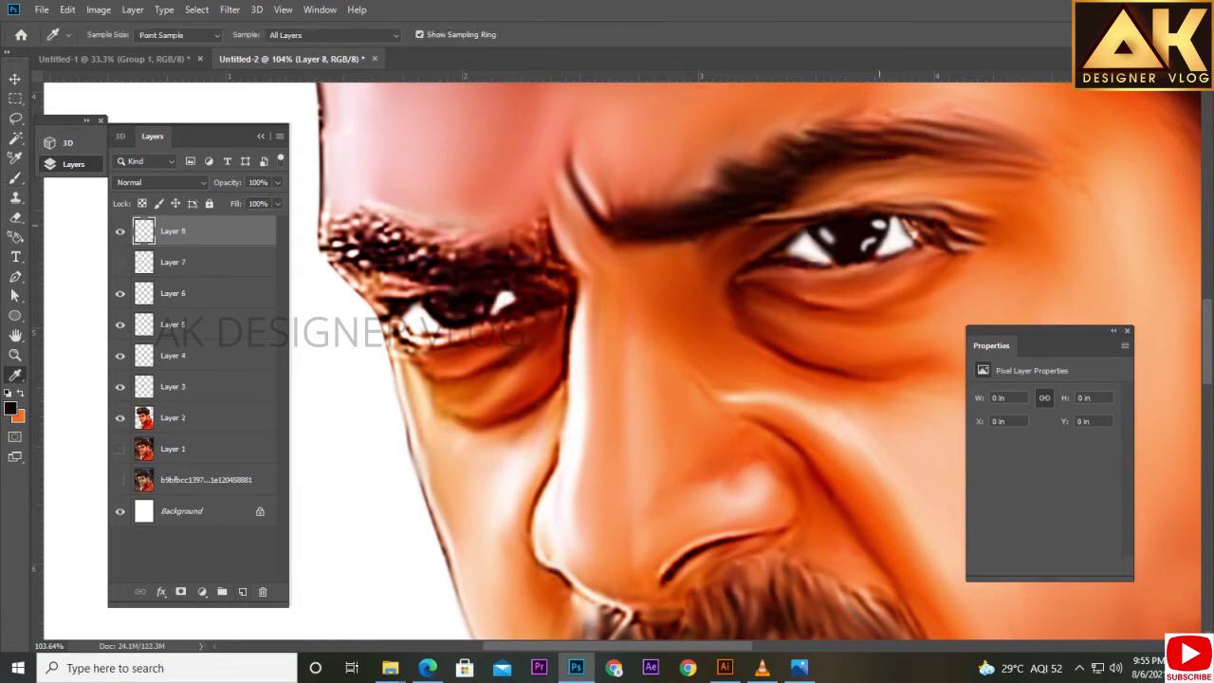
{"action": "left_click", "coordinate": [496, 301], "text": "alt"}
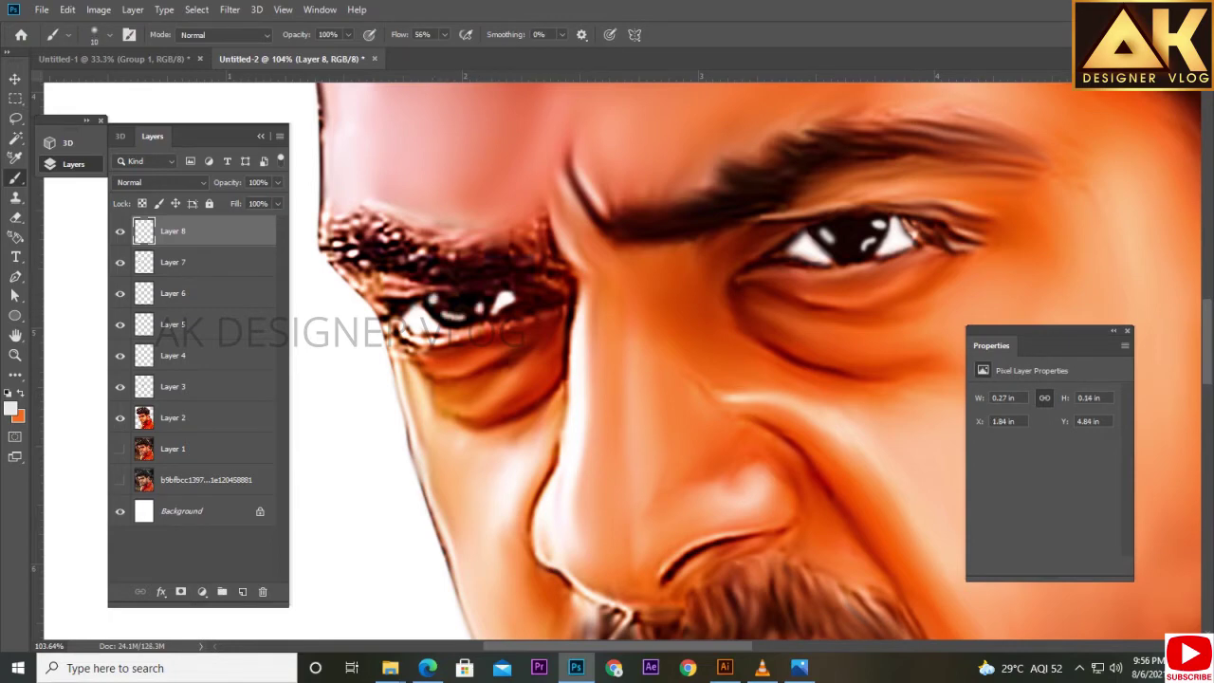
{"action": "scroll", "coordinate": [625, 360], "scroll_direction": "down", "scroll_amount": 2}
{"action": "scroll", "coordinate": [626, 360], "scroll_direction": "down", "scroll_amount": 2}
Select Layer 2 and switch to the Smudge Tool with a 40-pixel brush.
{"action": "scroll", "coordinate": [626, 360], "scroll_direction": "down", "scroll_amount": 1}
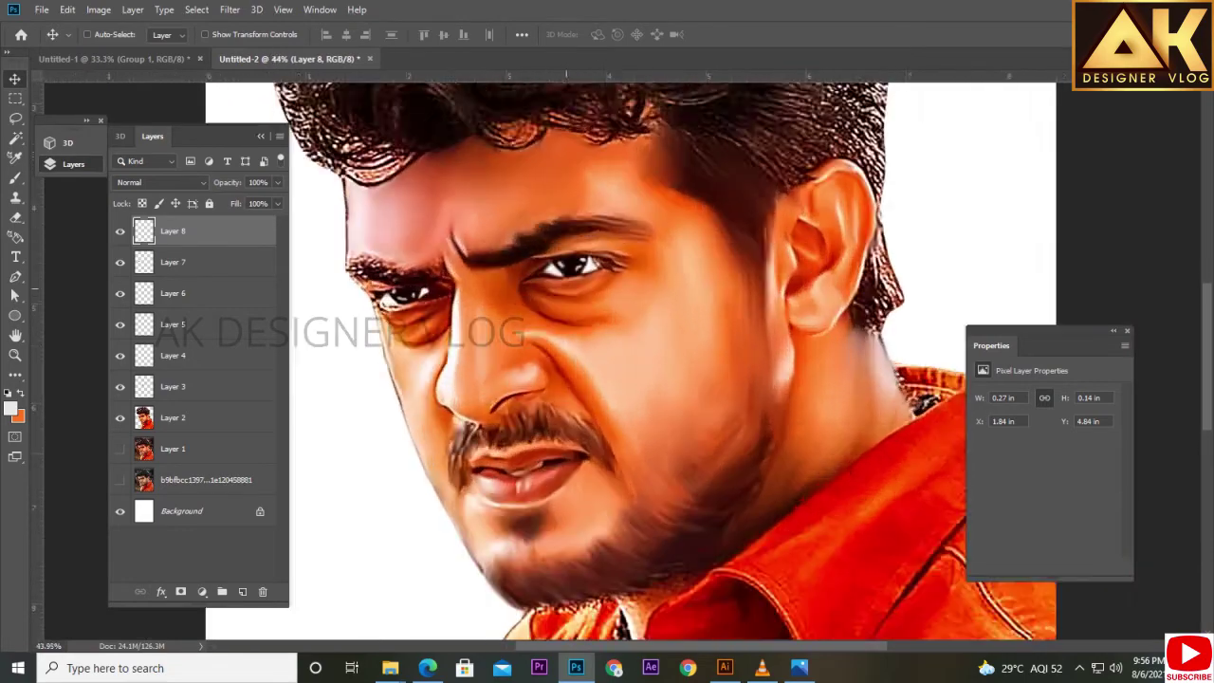
{"action": "left_click", "coordinate": [173, 417]}
{"action": "left_click", "coordinate": [15, 374]}
{"action": "left_click", "coordinate": [105, 486]}
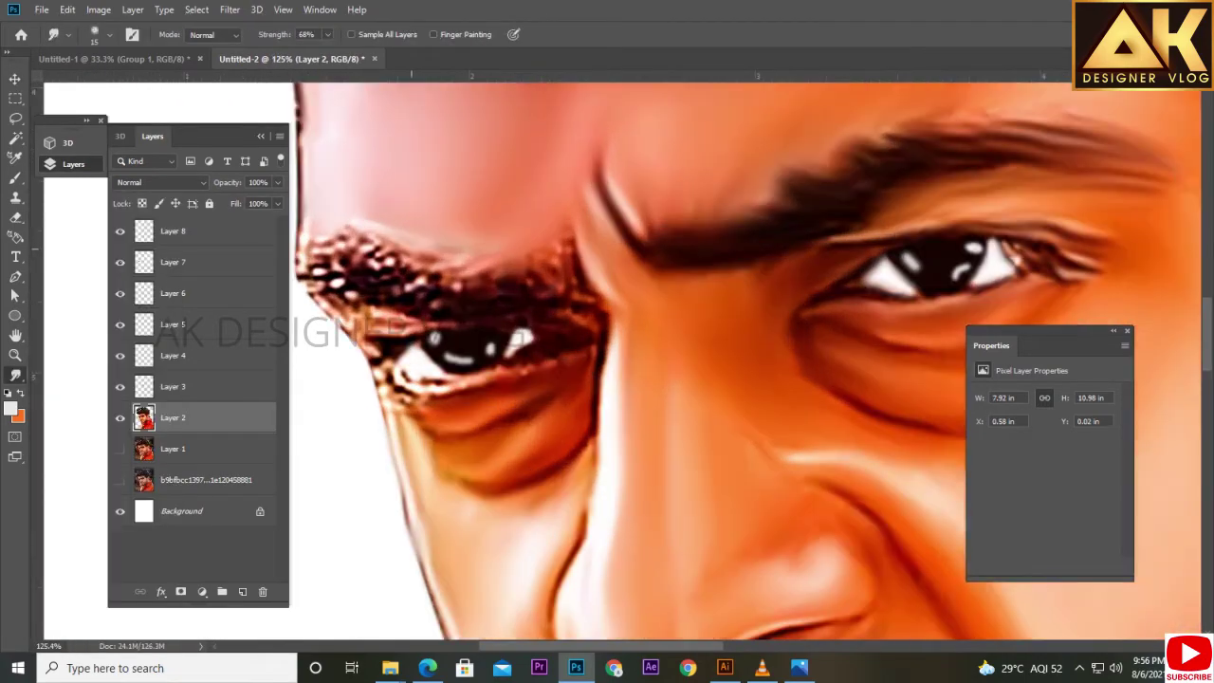
{"action": "key", "text": "bracketright"}
{"action": "key", "text": "bracketright"}
{"action": "key", "text": "bracketright"}
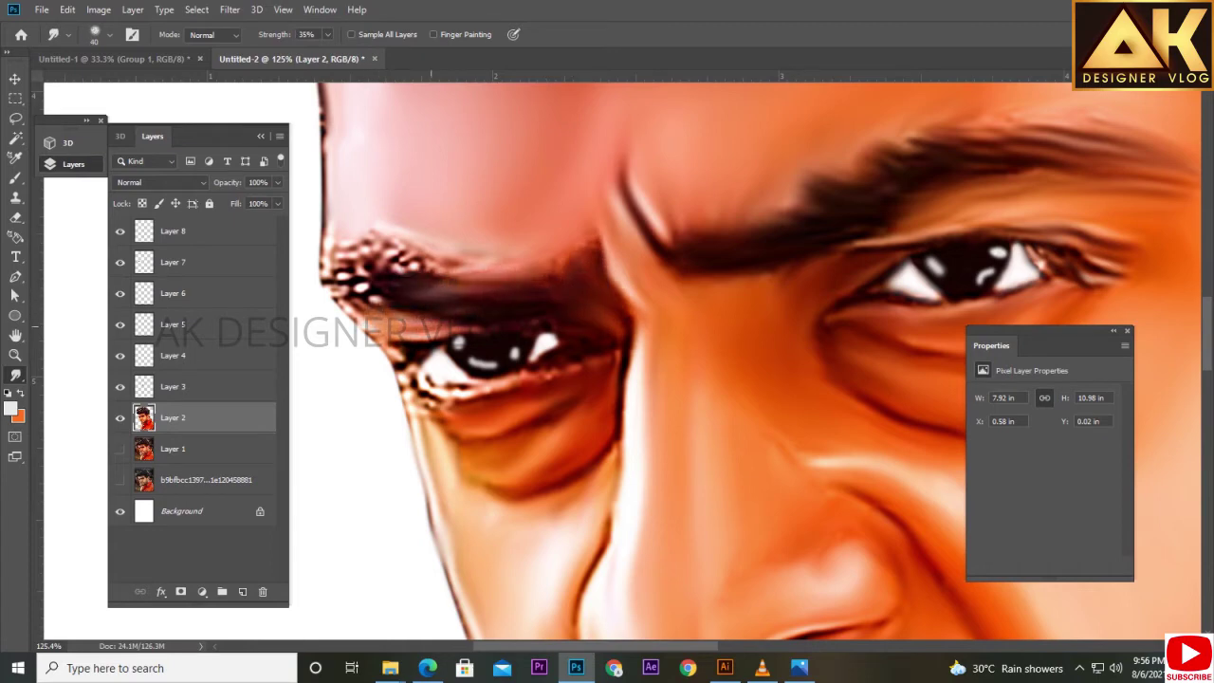
{"action": "left_click", "coordinate": [390, 667]}
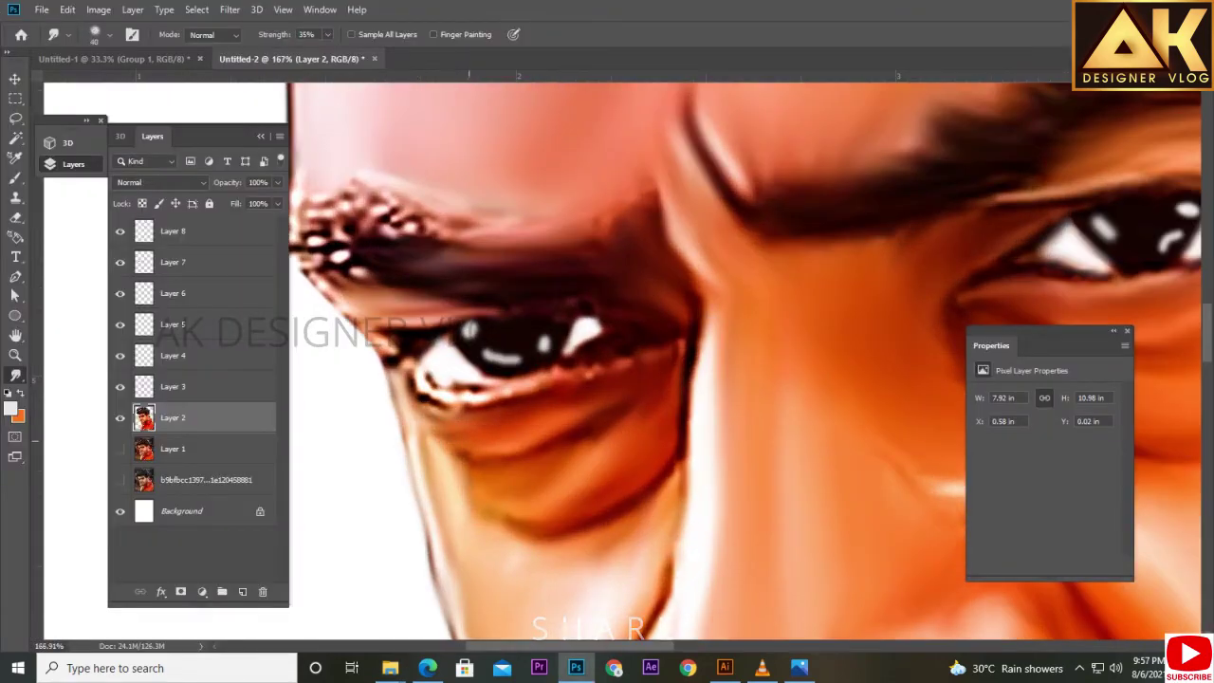
Smear the skin under the eye and the dotted eyebrow texture smooth.
{"action": "left_click_drag", "start_coordinate": [436, 390], "coordinate": [607, 366]}
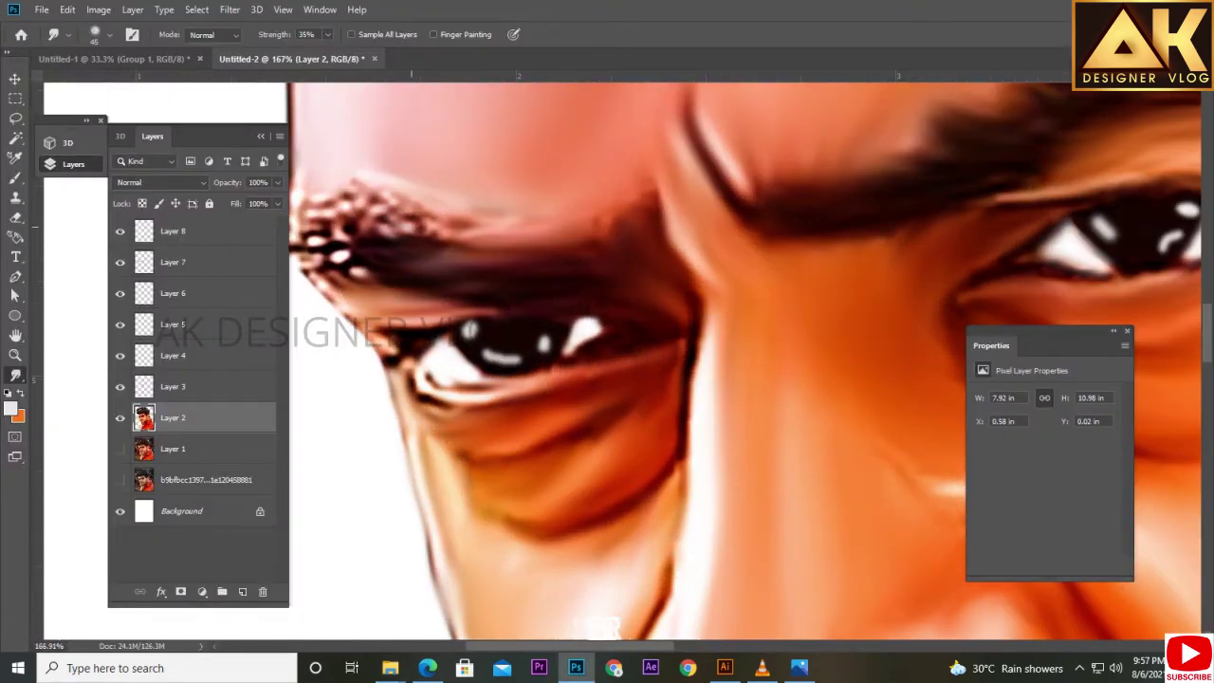
{"action": "left_click_drag", "start_coordinate": [410, 223], "coordinate": [556, 232]}
{"action": "left_click_drag", "start_coordinate": [370, 265], "coordinate": [298, 223]}
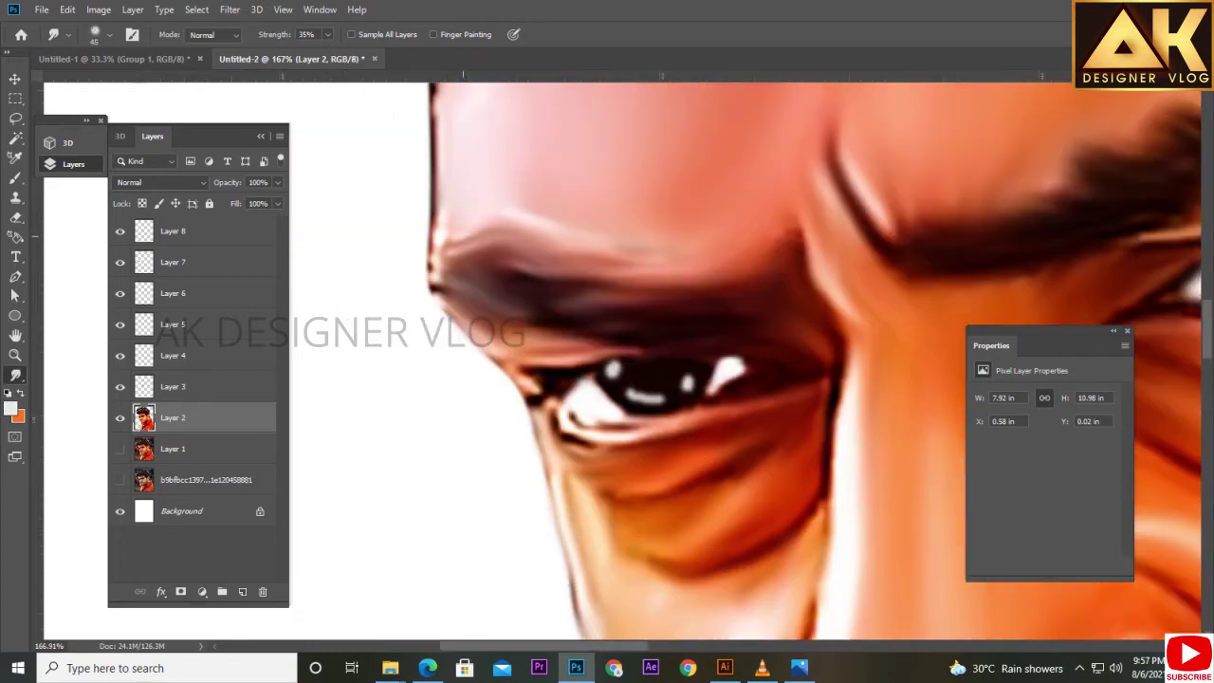
{"action": "mouse_move", "coordinate": [664, 361]}
{"action": "left_mouse_down"}
{"action": "mouse_move", "coordinate": [821, 550]}
{"action": "mouse_move", "coordinate": [418, 189]}
{"action": "left_mouse_up"}
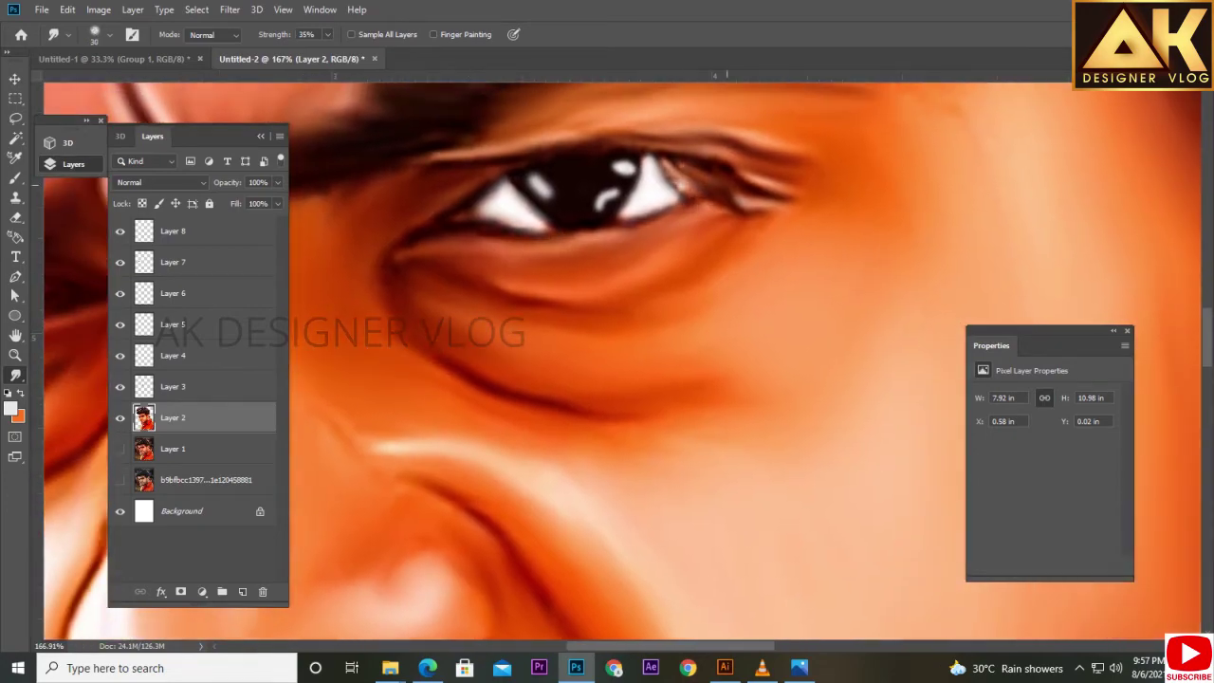
{"action": "scroll", "coordinate": [714, 360], "scroll_direction": "down", "scroll_amount": 5}
Choose the Sampled Brush 1 preset and test a smudge stroke across the hair.
{"action": "scroll", "coordinate": [632, 285], "scroll_direction": "up", "scroll_amount": 4}
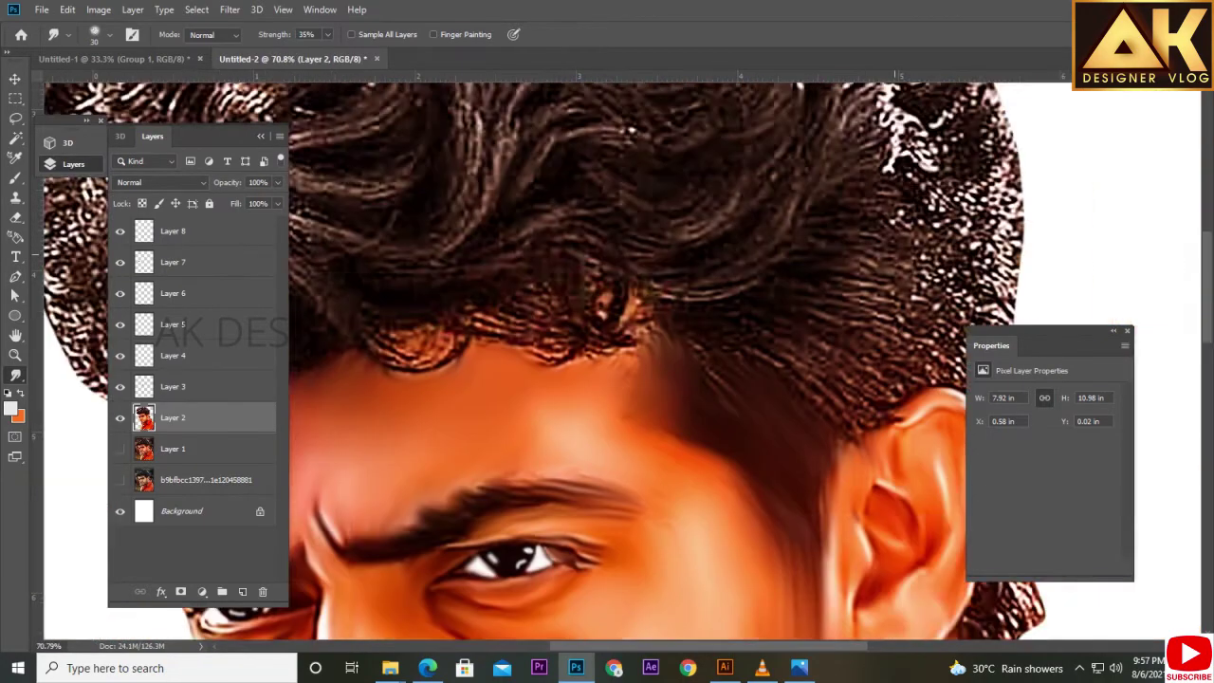
{"action": "left_click", "coordinate": [100, 34]}
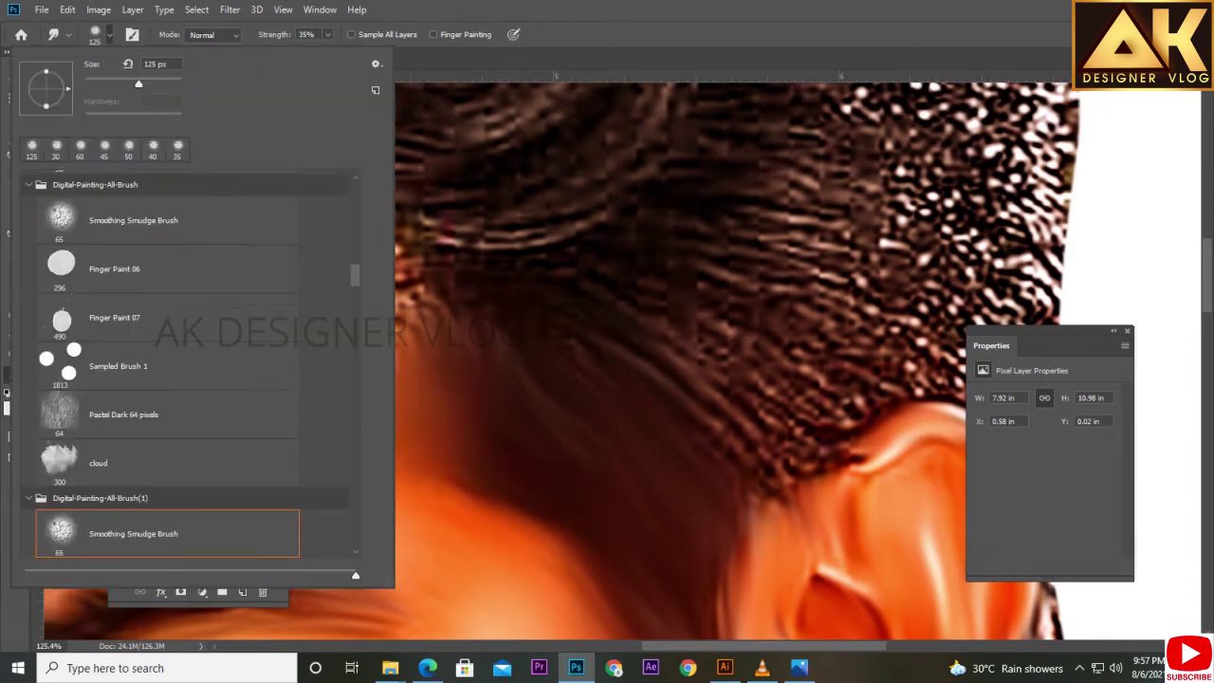
{"action": "scroll", "coordinate": [190, 379], "scroll_direction": "down", "scroll_amount": 3}
{"action": "left_click", "coordinate": [119, 412]}
{"action": "key", "text": "Return"}
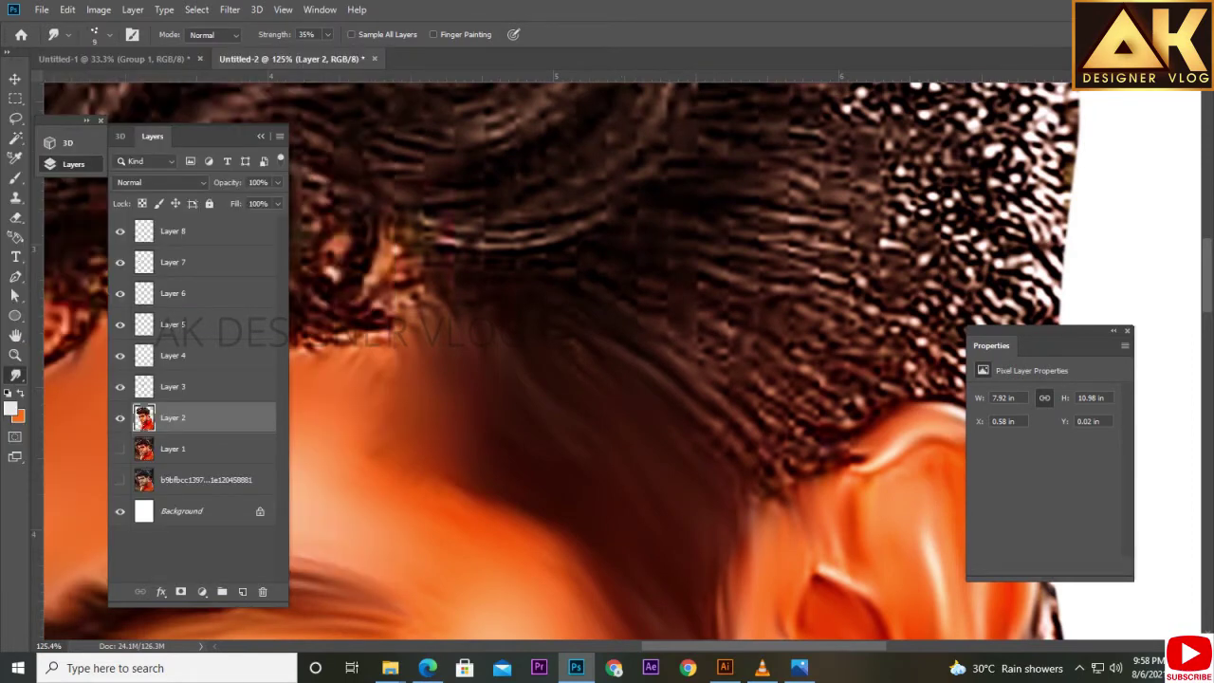
{"action": "scroll", "coordinate": [606, 361], "scroll_direction": "right", "scroll_amount": 2}
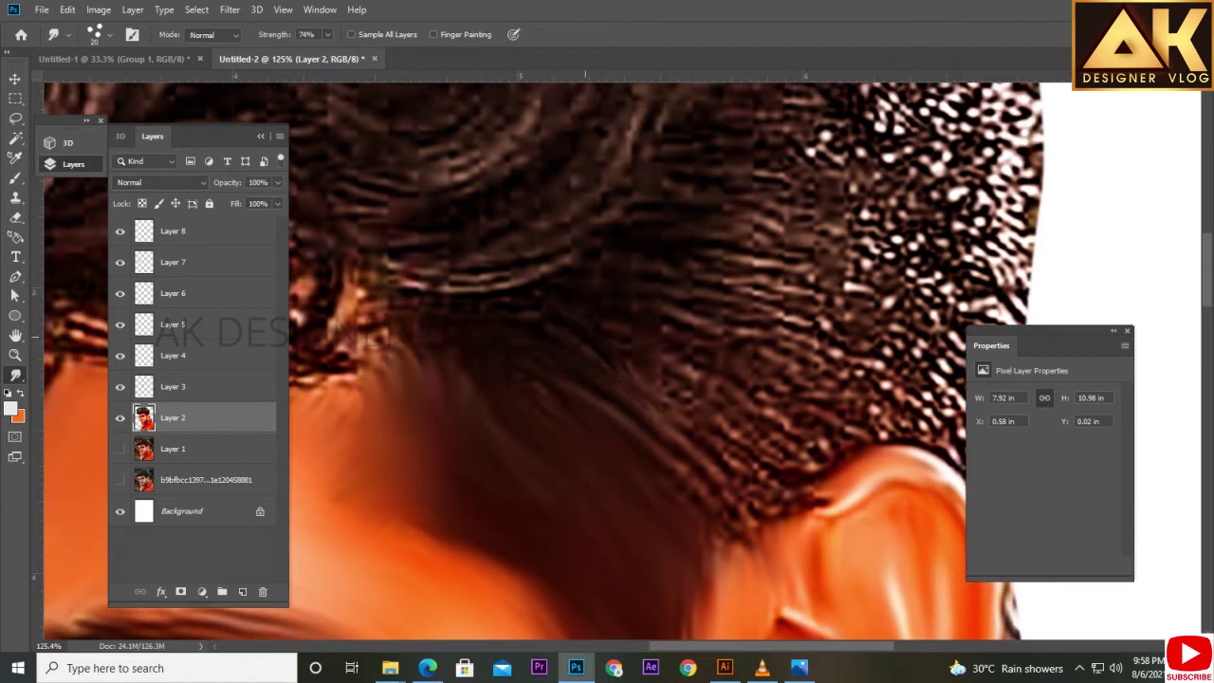
{"action": "scroll", "coordinate": [606, 361], "scroll_direction": "right", "scroll_amount": 3}
{"action": "scroll", "coordinate": [607, 360], "scroll_direction": "right", "scroll_amount": 3}
{"action": "left_click_drag", "start_coordinate": [590, 336], "coordinate": [889, 313]}
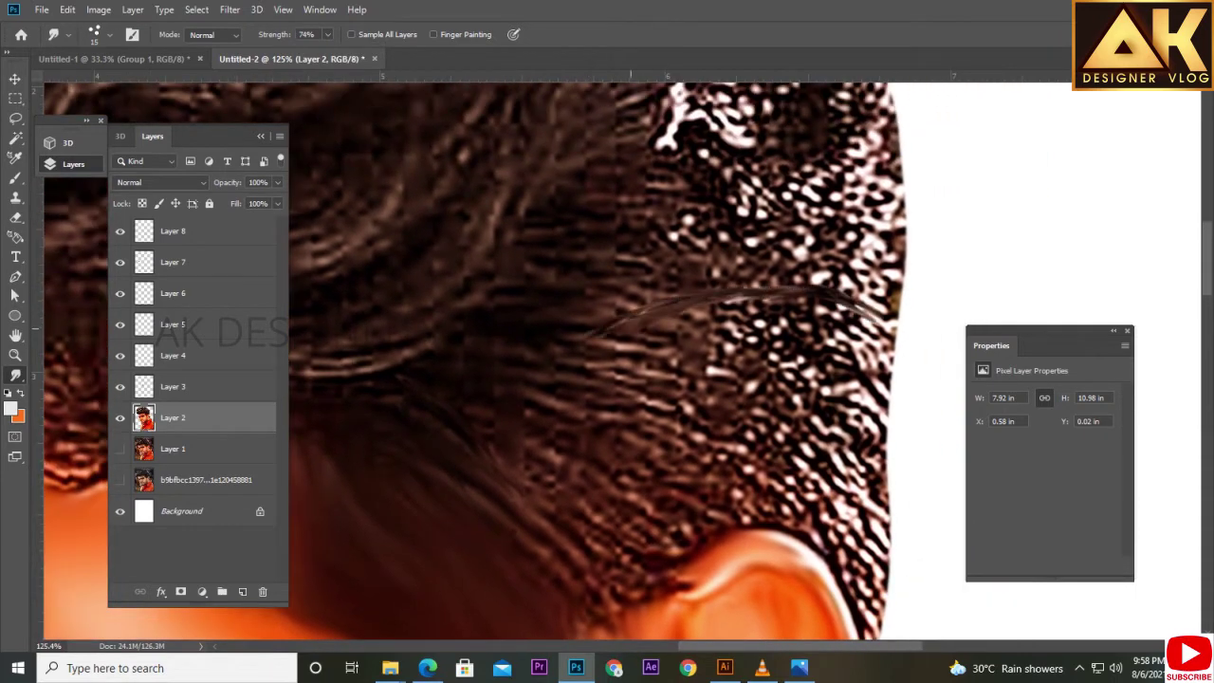
{"action": "scroll", "coordinate": [607, 361], "scroll_direction": "up", "scroll_amount": 2}
{"action": "scroll", "coordinate": [606, 360], "scroll_direction": "right", "scroll_amount": 1}
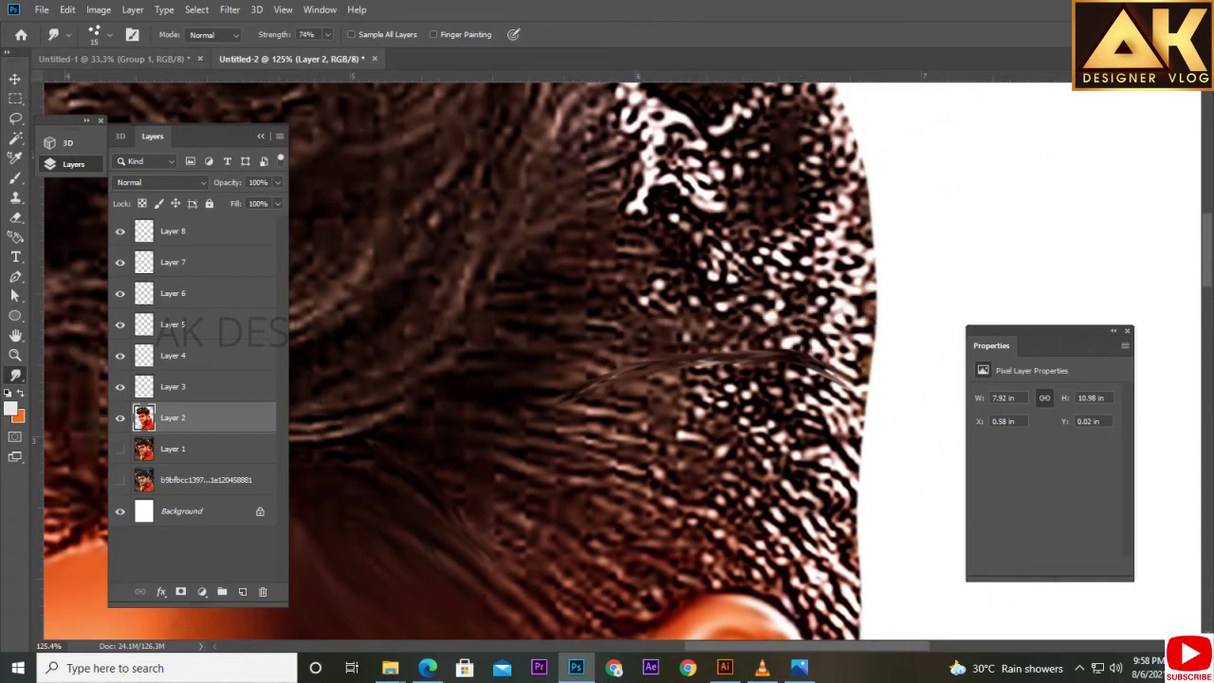
Switch to the Smoothing Smudge Brush and sweep a smooth strand through the hair above the ear.
{"action": "left_click", "coordinate": [94, 34]}
{"action": "left_click", "coordinate": [133, 267]}
{"action": "left_click_drag", "start_coordinate": [531, 398], "coordinate": [853, 318]}
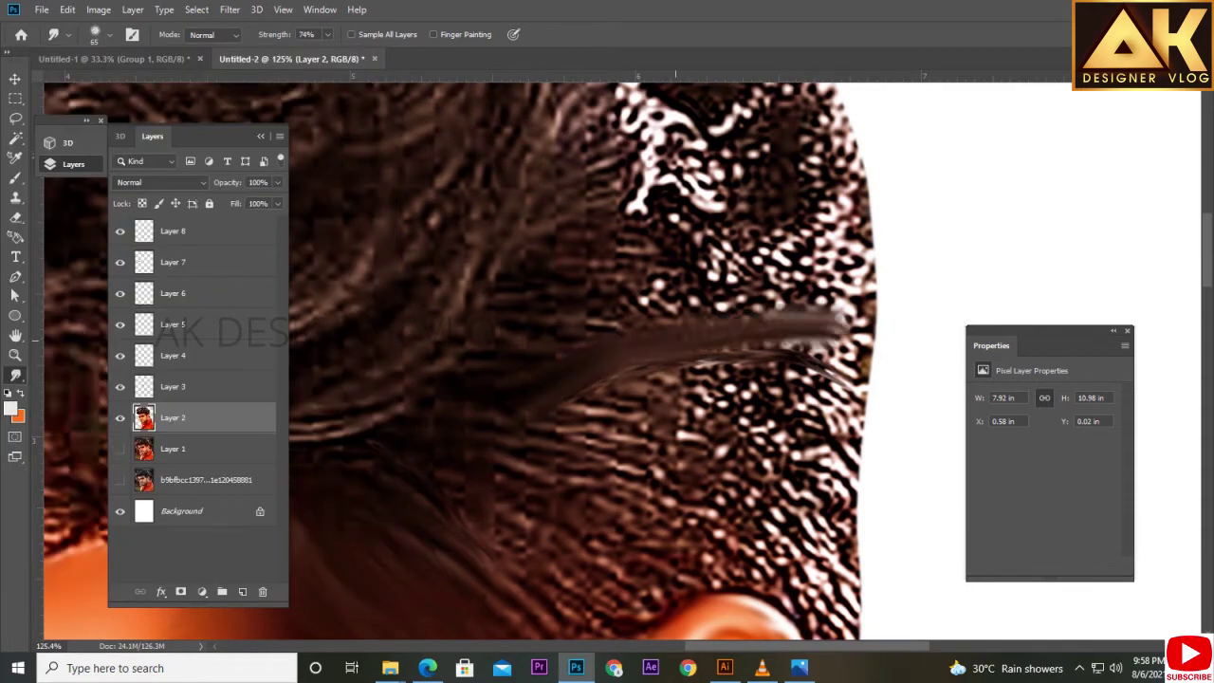
{"action": "scroll", "coordinate": [664, 360], "scroll_direction": "up", "scroll_amount": 2, "text": "alt"}
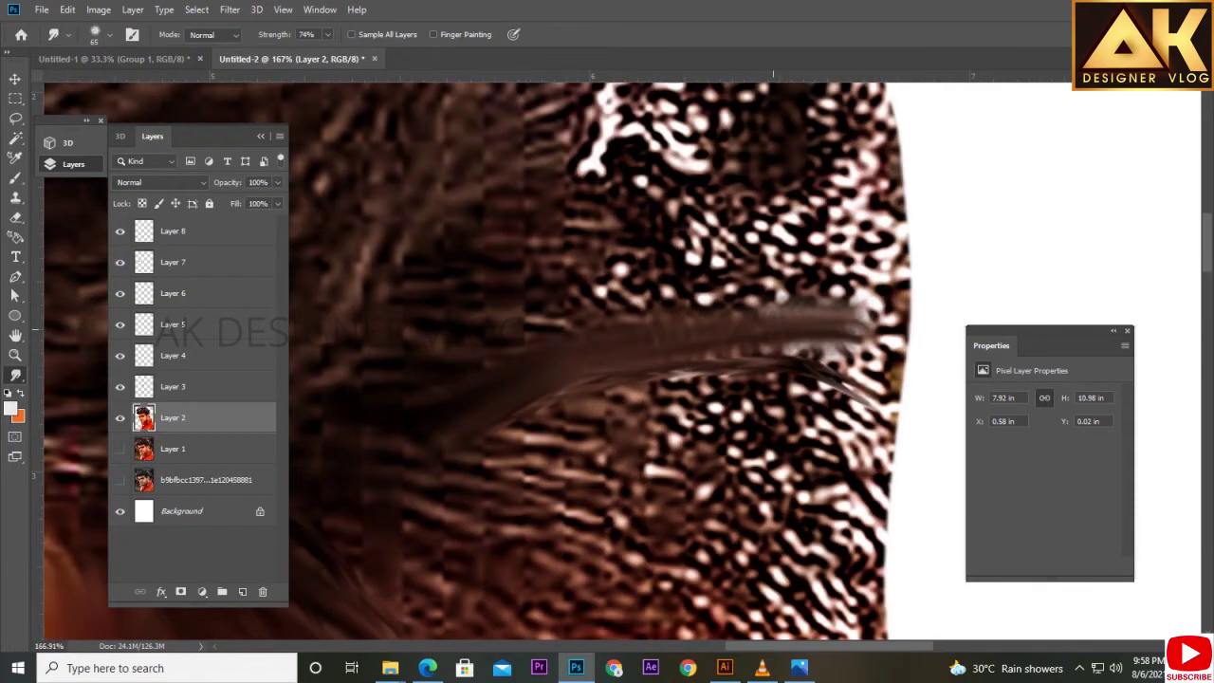
{"action": "scroll", "coordinate": [607, 360], "scroll_direction": "up", "scroll_amount": 2}
{"action": "scroll", "coordinate": [607, 360], "scroll_direction": "left", "scroll_amount": 3}
{"action": "scroll", "coordinate": [607, 360], "scroll_direction": "down", "scroll_amount": 3}
{"action": "scroll", "coordinate": [606, 361], "scroll_direction": "right", "scroll_amount": 1}
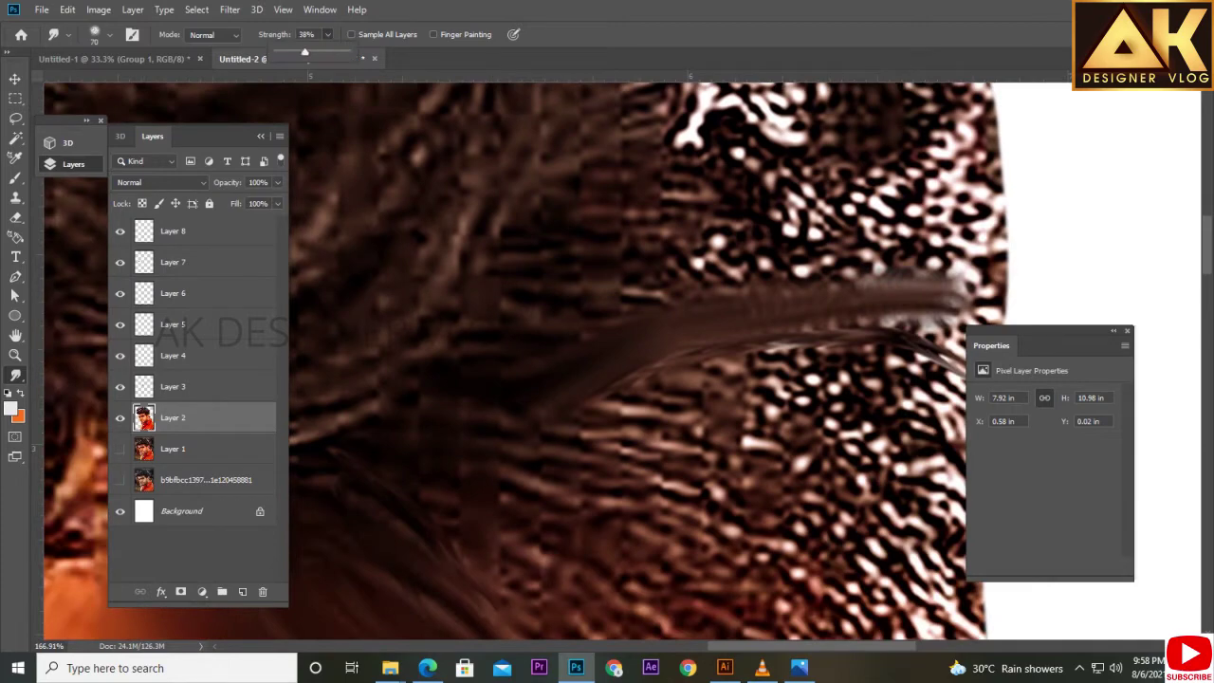
{"action": "scroll", "coordinate": [640, 450], "scroll_direction": "down", "scroll_amount": 2}
{"action": "scroll", "coordinate": [640, 451], "scroll_direction": "down", "scroll_amount": 2}
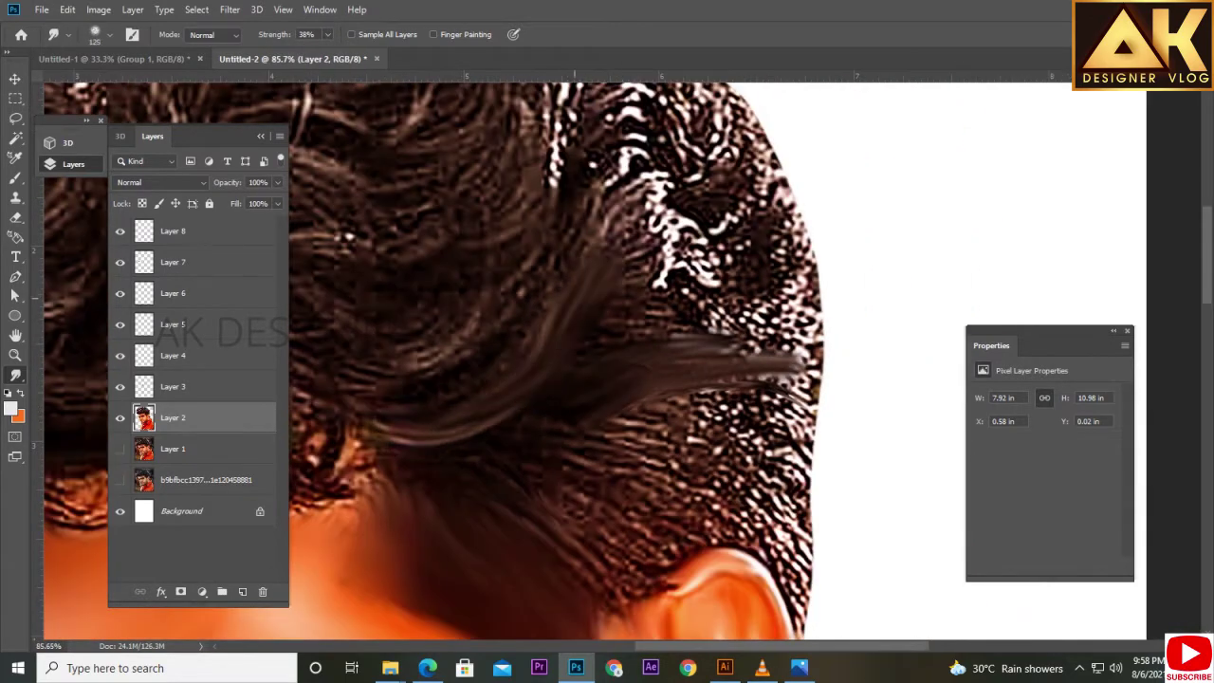
Smudge the grainy hair across the crown's middle into smooth, flowing strands.
{"action": "left_click_drag", "start_coordinate": [588, 256], "coordinate": [692, 170]}
{"action": "scroll", "coordinate": [607, 360], "scroll_direction": "left", "scroll_amount": 3}
{"action": "scroll", "coordinate": [607, 360], "scroll_direction": "up", "scroll_amount": 1}
{"action": "left_click_drag", "start_coordinate": [758, 313], "coordinate": [844, 199]}
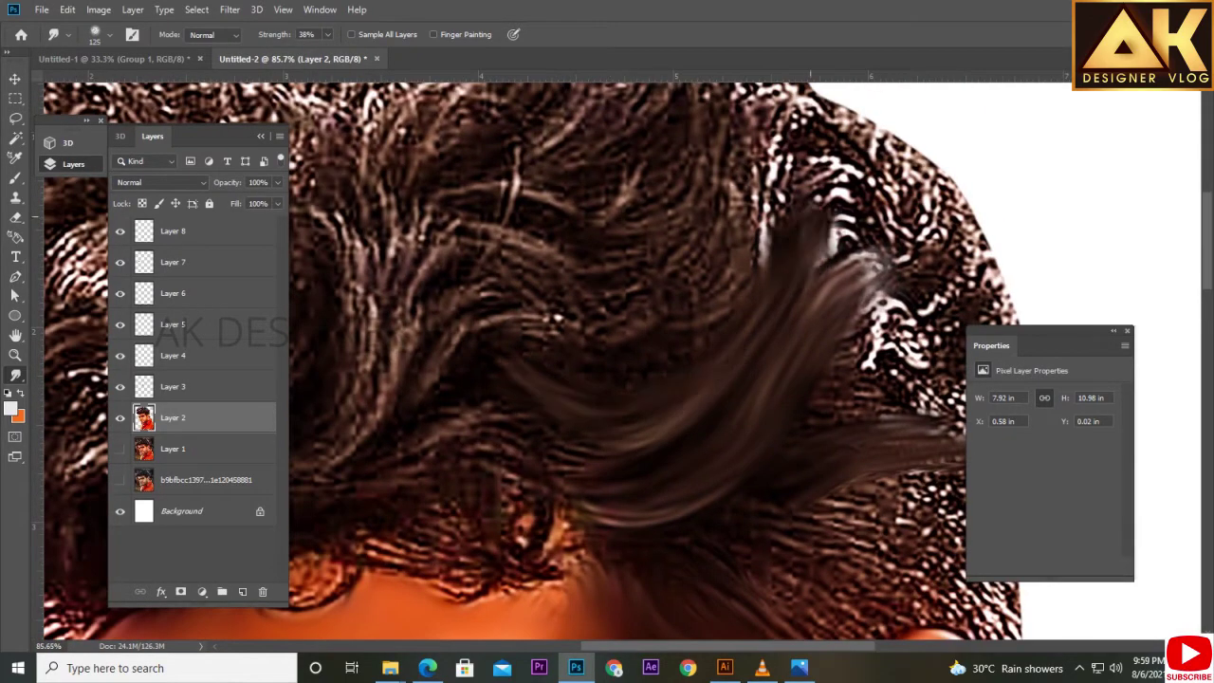
{"action": "left_click_drag", "start_coordinate": [512, 341], "coordinate": [673, 294]}
{"action": "left_click_drag", "start_coordinate": [426, 398], "coordinate": [692, 341]}
{"action": "left_click_drag", "start_coordinate": [465, 427], "coordinate": [758, 284]}
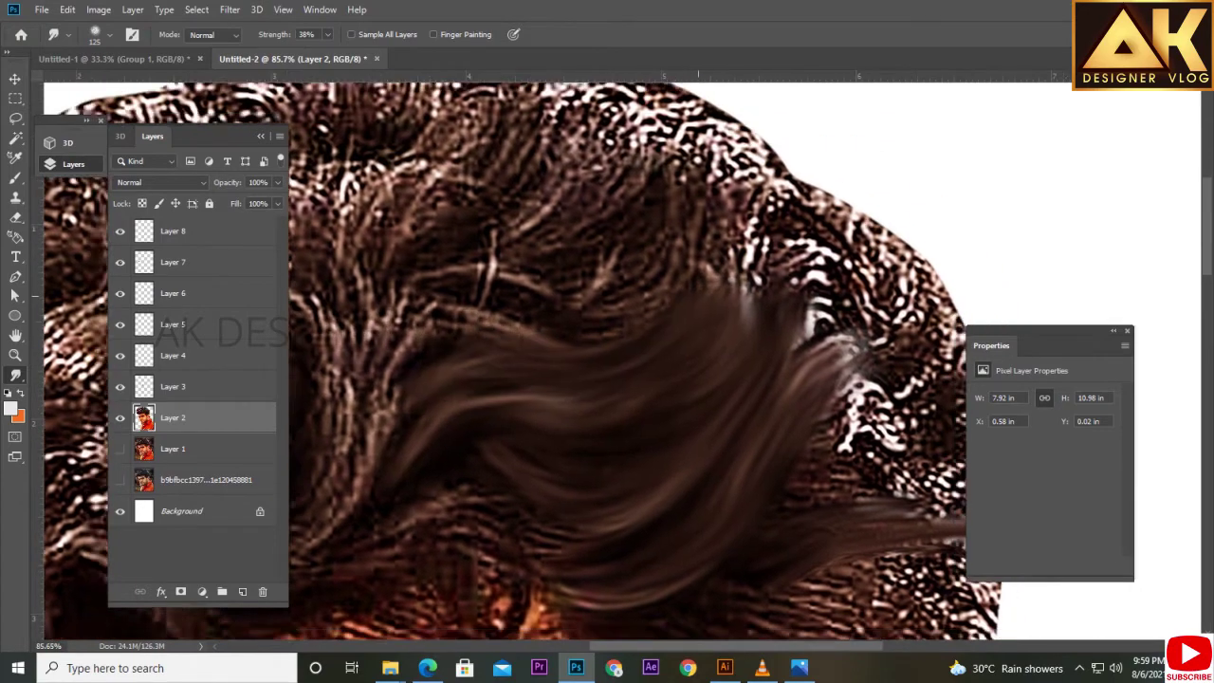
{"action": "scroll", "coordinate": [607, 361], "scroll_direction": "down", "scroll_amount": 2}
{"action": "scroll", "coordinate": [606, 361], "scroll_direction": "right", "scroll_amount": 1}
{"action": "scroll", "coordinate": [607, 360], "scroll_direction": "up", "scroll_amount": 1}
Blend the hair near the right edge into strands and hide Layer 1.
{"action": "left_click_drag", "start_coordinate": [721, 408], "coordinate": [825, 323]}
{"action": "scroll", "coordinate": [607, 360], "scroll_direction": "down", "scroll_amount": 1}
{"action": "left_click_drag", "start_coordinate": [579, 493], "coordinate": [816, 389]}
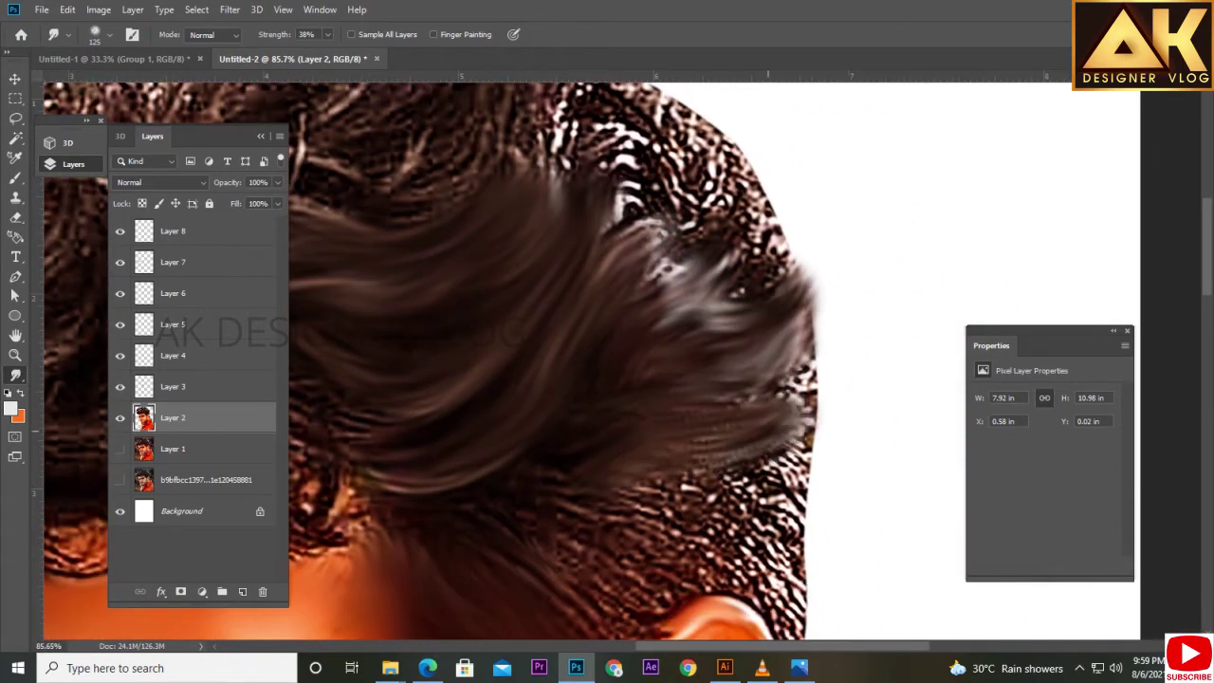
{"action": "scroll", "coordinate": [607, 361], "scroll_direction": "down", "scroll_amount": 1}
{"action": "left_click_drag", "start_coordinate": [635, 389], "coordinate": [853, 275]}
{"action": "left_click_drag", "start_coordinate": [583, 389], "coordinate": [835, 327]}
{"action": "left_click_drag", "start_coordinate": [664, 389], "coordinate": [834, 218]}
{"action": "mouse_move", "coordinate": [560, 475]}
{"action": "left_mouse_down"}
{"action": "mouse_move", "coordinate": [721, 408]}
{"action": "mouse_move", "coordinate": [759, 322]}
{"action": "left_mouse_up"}
{"action": "left_click", "coordinate": [119, 449]}
{"action": "scroll", "coordinate": [607, 361], "scroll_direction": "right", "scroll_amount": 1}
Smudge the lower hair above and behind the ear into smooth strands.
{"action": "left_click_drag", "start_coordinate": [730, 469], "coordinate": [768, 398]}
{"action": "scroll", "coordinate": [607, 360], "scroll_direction": "up", "scroll_amount": 1}
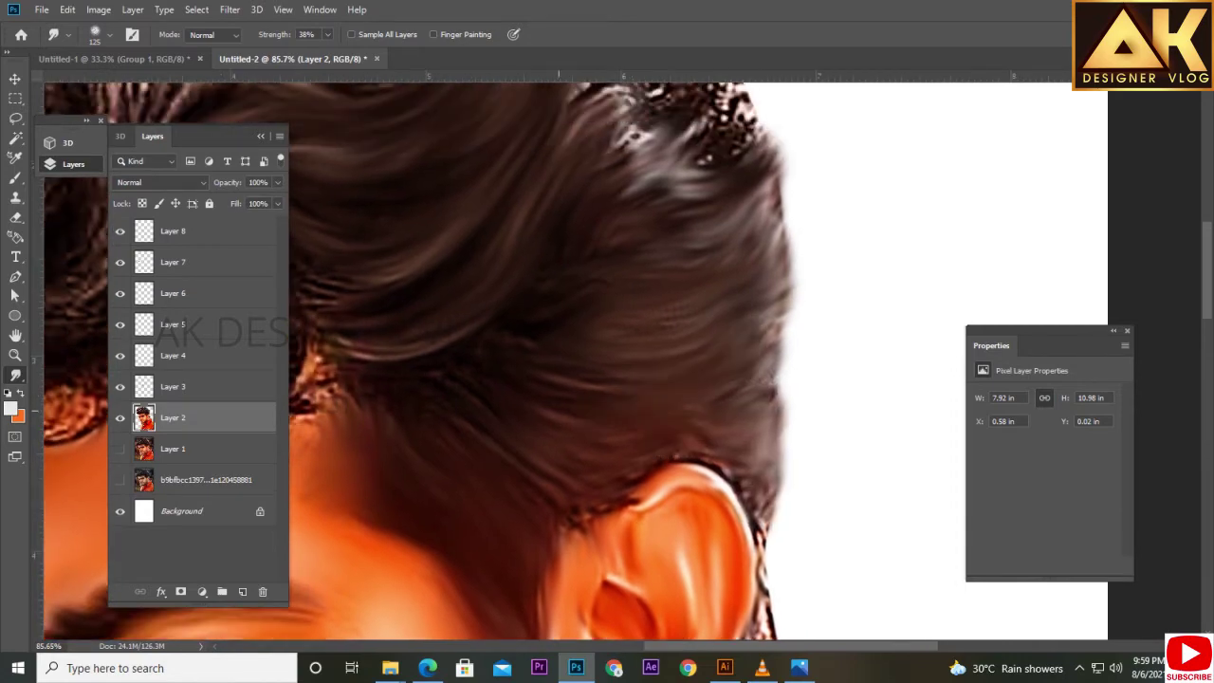
{"action": "scroll", "coordinate": [607, 360], "scroll_direction": "left", "scroll_amount": 3}
{"action": "left_click_drag", "start_coordinate": [418, 426], "coordinate": [565, 417]}
{"action": "left_click_drag", "start_coordinate": [517, 450], "coordinate": [616, 361]}
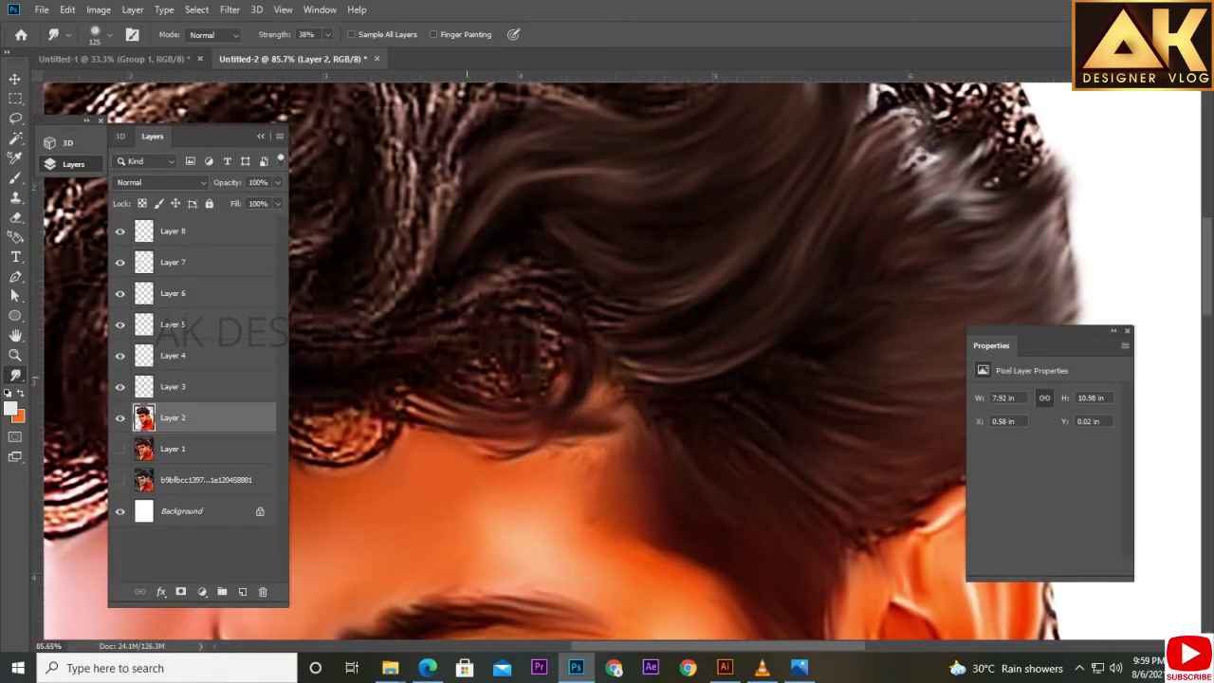
{"action": "scroll", "coordinate": [607, 360], "scroll_direction": "left", "scroll_amount": 4}
{"action": "scroll", "coordinate": [607, 360], "scroll_direction": "down", "scroll_amount": 2}
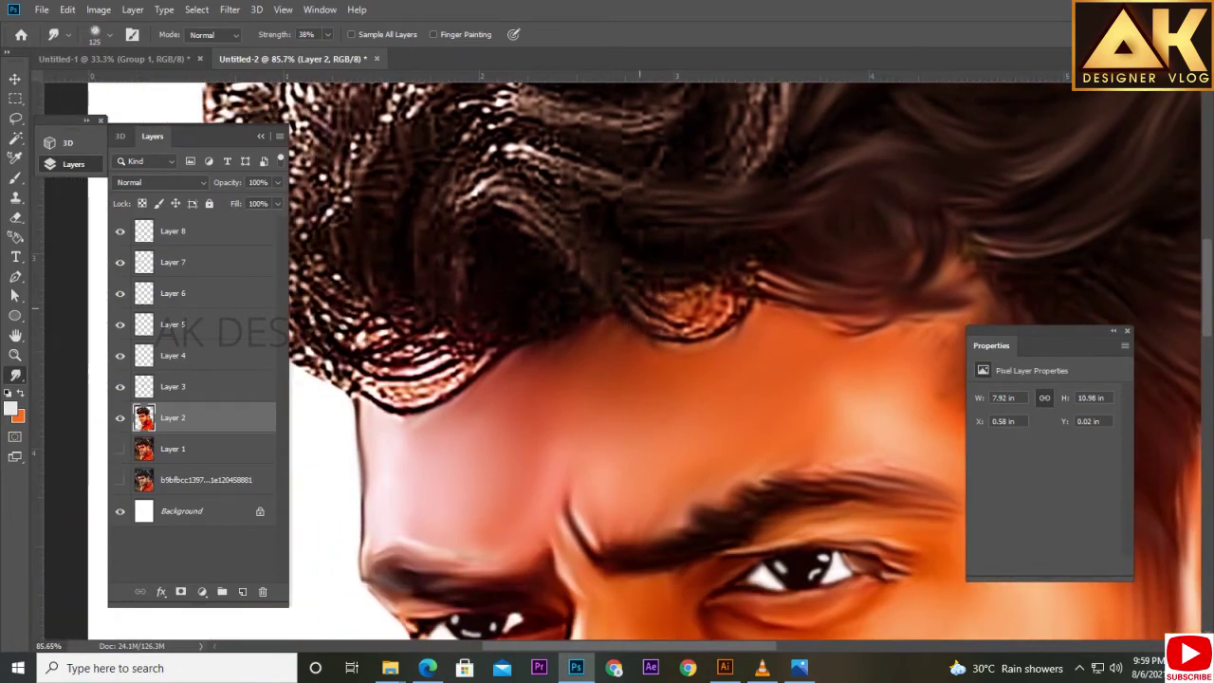
{"action": "scroll", "coordinate": [607, 360], "scroll_direction": "up", "scroll_amount": 2}
{"action": "scroll", "coordinate": [607, 360], "scroll_direction": "down", "scroll_amount": 2}
{"action": "scroll", "coordinate": [606, 360], "scroll_direction": "up", "scroll_amount": 2}
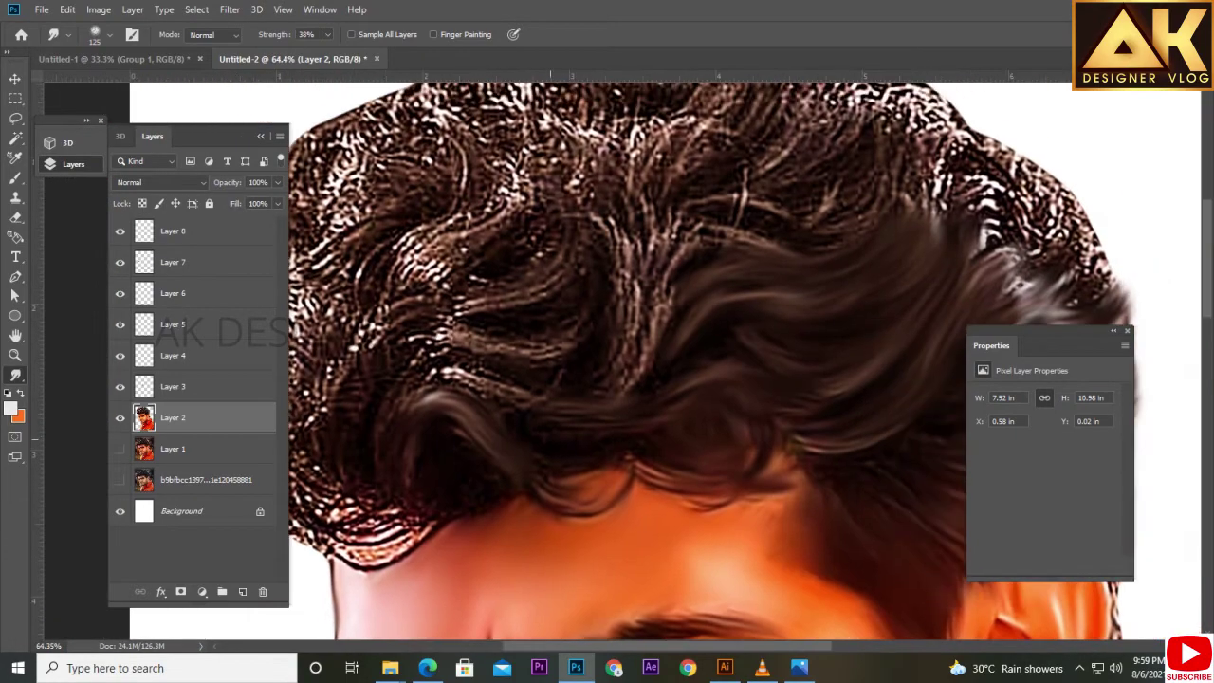
{"action": "scroll", "coordinate": [606, 360], "scroll_direction": "down", "scroll_amount": 1}
{"action": "scroll", "coordinate": [616, 360], "scroll_direction": "up", "scroll_amount": 1}
Raise Smudge strength to 56% and push smooth hair over the textured top.
{"action": "scroll", "coordinate": [616, 361], "scroll_direction": "up", "scroll_amount": 1}
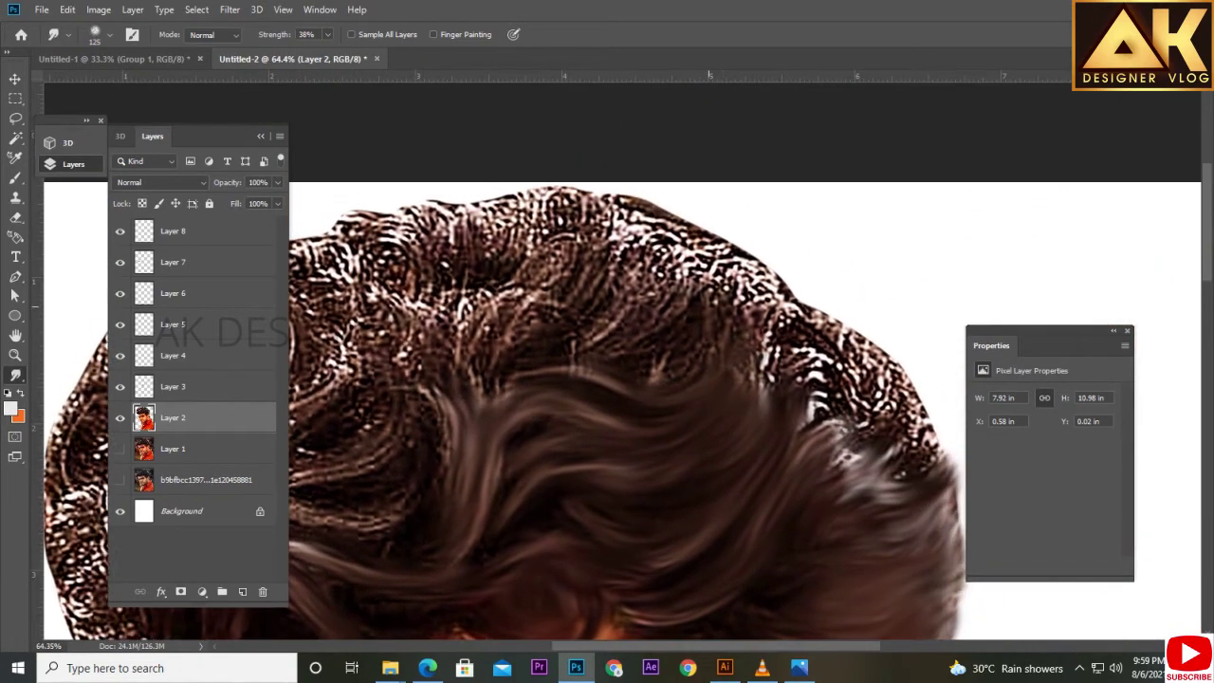
{"action": "scroll", "coordinate": [664, 365], "scroll_direction": "right", "scroll_amount": 3}
{"action": "left_click_drag", "start_coordinate": [607, 337], "coordinate": [740, 275]}
{"action": "left_click_drag", "start_coordinate": [327, 52], "coordinate": [342, 52]}
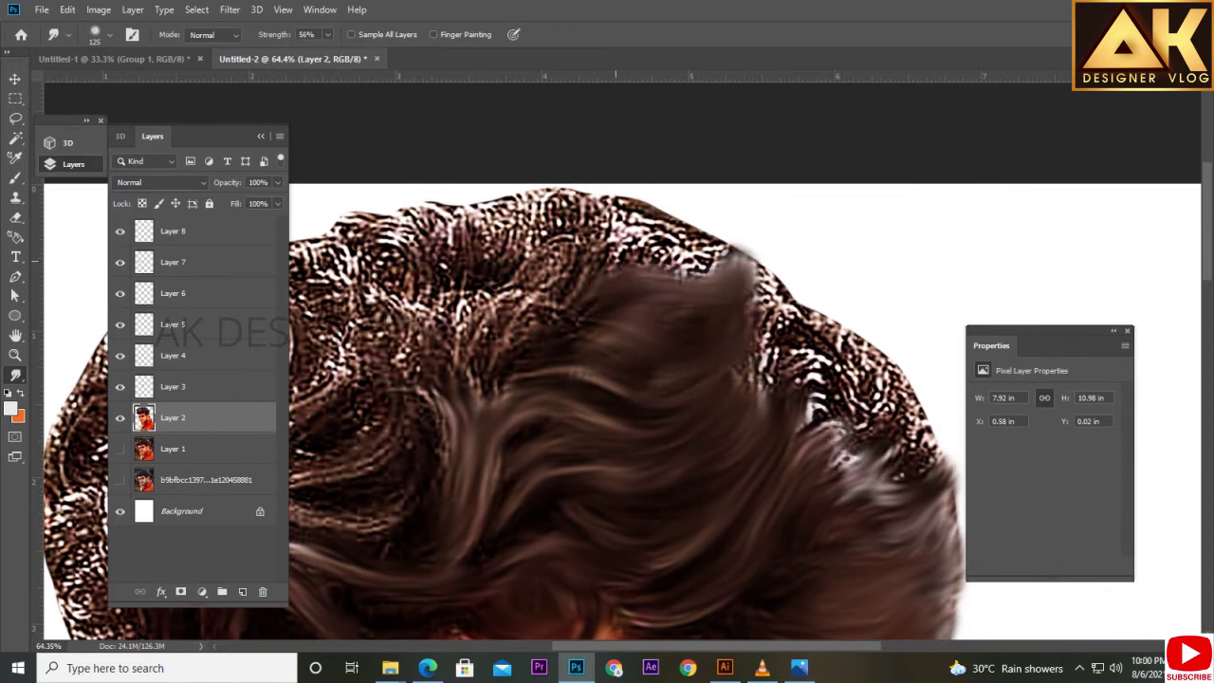
{"action": "left_click_drag", "start_coordinate": [588, 285], "coordinate": [749, 237]}
Smooth the textured curl and the hair above the ear into brown strands.
{"action": "scroll", "coordinate": [663, 285], "scroll_direction": "down", "scroll_amount": 2}
{"action": "scroll", "coordinate": [664, 284], "scroll_direction": "right", "scroll_amount": 3}
{"action": "left_click_drag", "start_coordinate": [588, 189], "coordinate": [740, 313]}
{"action": "left_click_drag", "start_coordinate": [598, 327], "coordinate": [721, 265]}
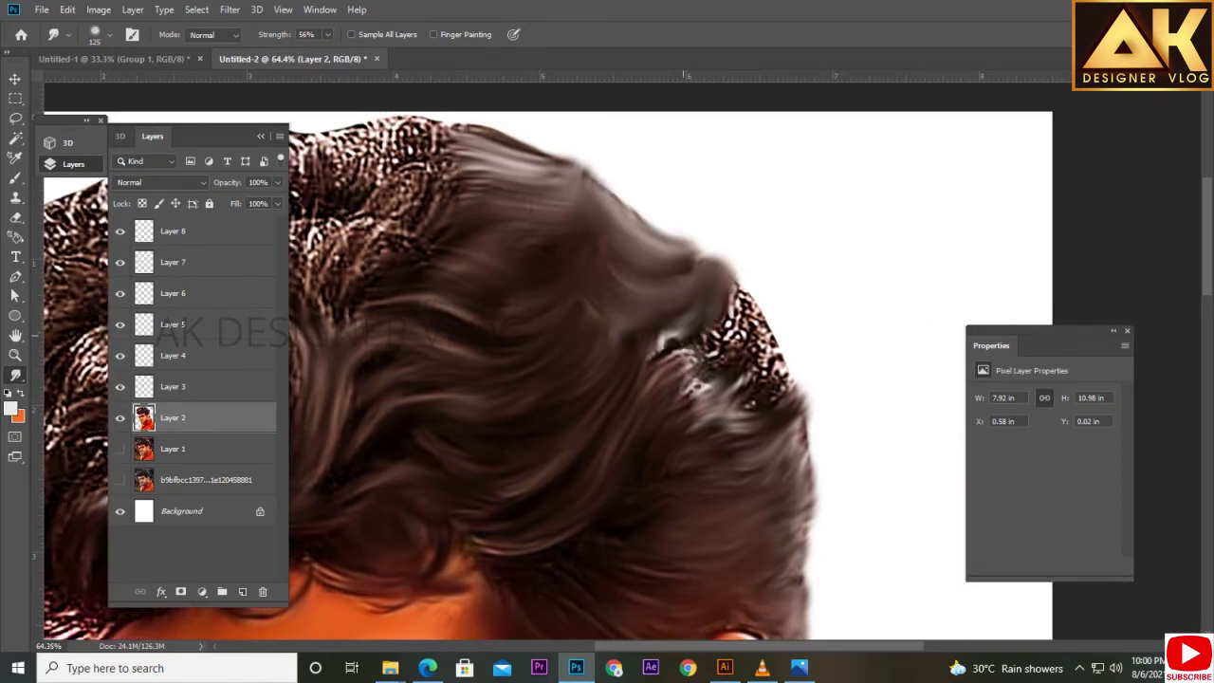
{"action": "left_click_drag", "start_coordinate": [654, 360], "coordinate": [749, 280]}
{"action": "left_click_drag", "start_coordinate": [692, 393], "coordinate": [783, 275]}
{"action": "left_click_drag", "start_coordinate": [753, 407], "coordinate": [802, 313]}
{"action": "scroll", "coordinate": [606, 380], "scroll_direction": "down", "scroll_amount": 3}
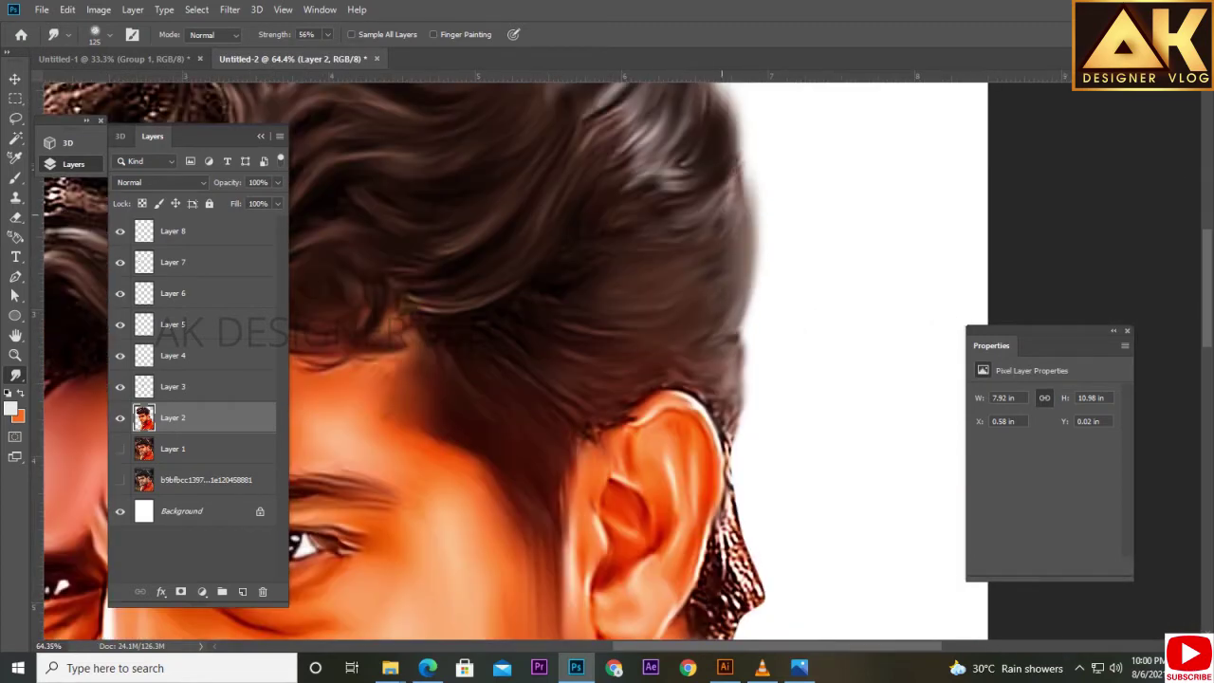
{"action": "scroll", "coordinate": [607, 380], "scroll_direction": "up", "scroll_amount": 3}
{"action": "scroll", "coordinate": [607, 379], "scroll_direction": "left", "scroll_amount": 3}
{"action": "left_click_drag", "start_coordinate": [512, 361], "coordinate": [569, 265]}
{"action": "left_click_drag", "start_coordinate": [540, 380], "coordinate": [606, 285]}
Smudge the textured top hair and darken the grainy patch into strands.
{"action": "scroll", "coordinate": [606, 398], "scroll_direction": "up", "scroll_amount": 2}
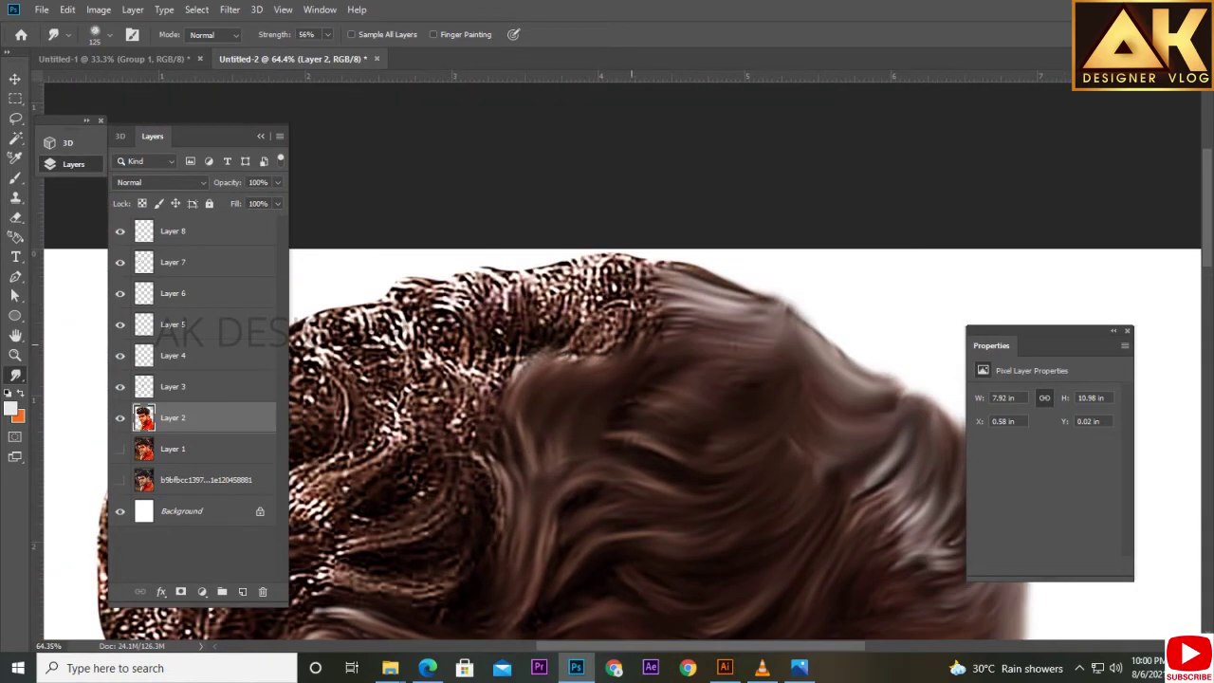
{"action": "left_click_drag", "start_coordinate": [573, 351], "coordinate": [649, 261]}
{"action": "left_click_drag", "start_coordinate": [625, 351], "coordinate": [683, 270]}
{"action": "left_click_drag", "start_coordinate": [569, 327], "coordinate": [597, 256]}
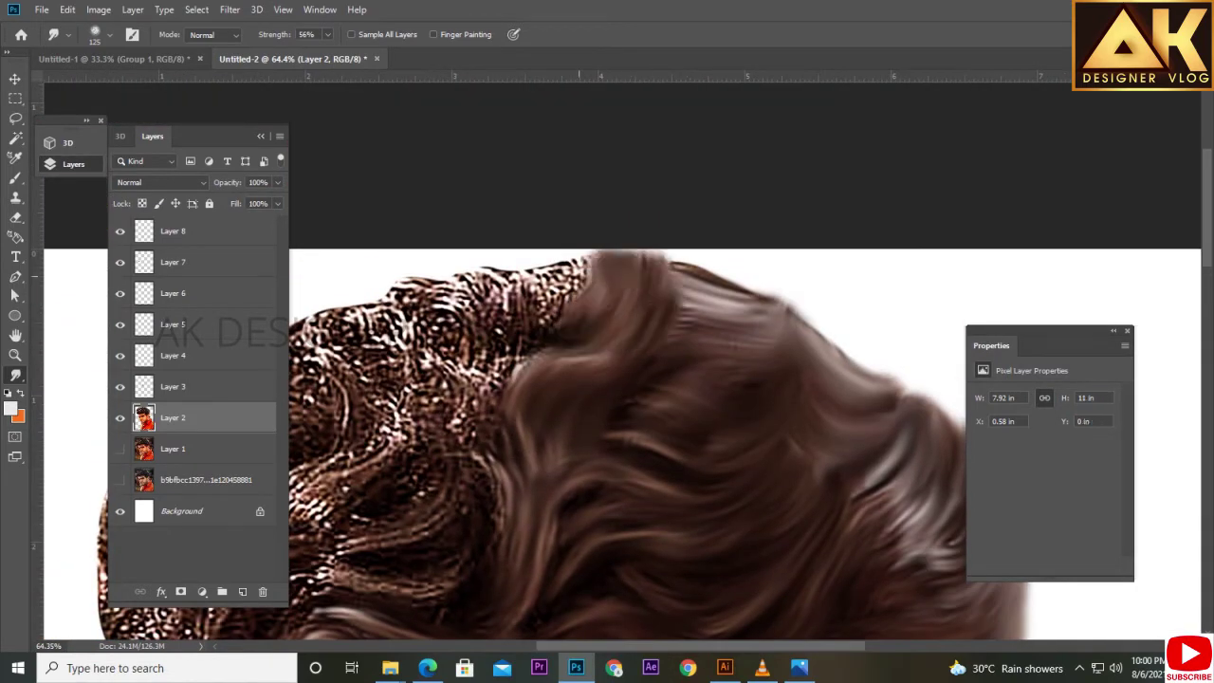
{"action": "scroll", "coordinate": [607, 427], "scroll_direction": "left", "scroll_amount": 2}
{"action": "left_click_drag", "start_coordinate": [645, 331], "coordinate": [579, 256]}
{"action": "left_click_drag", "start_coordinate": [597, 331], "coordinate": [512, 258]}
{"action": "scroll", "coordinate": [607, 427], "scroll_direction": "down", "scroll_amount": 1}
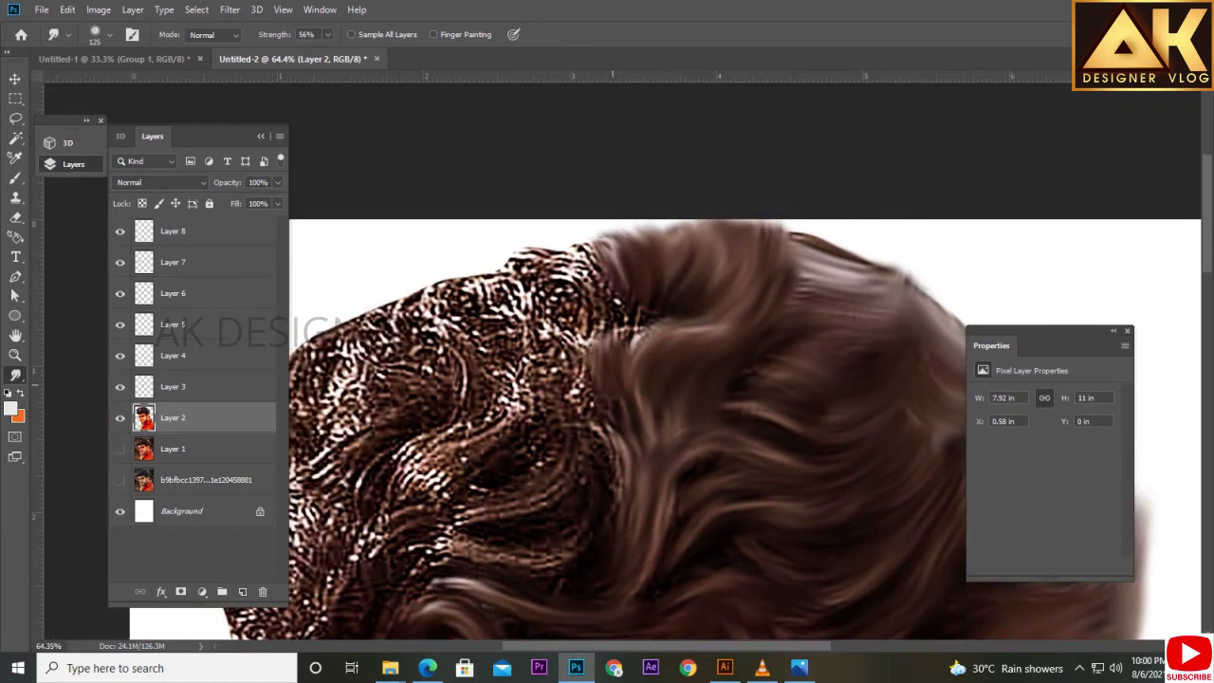
{"action": "mouse_move", "coordinate": [626, 351]}
{"action": "left_mouse_down"}
{"action": "mouse_move", "coordinate": [560, 232]}
{"action": "mouse_move", "coordinate": [512, 242]}
{"action": "left_mouse_up"}
{"action": "left_click_drag", "start_coordinate": [588, 361], "coordinate": [484, 256]}
{"action": "scroll", "coordinate": [607, 379], "scroll_direction": "down", "scroll_amount": 3}
{"action": "left_click_drag", "start_coordinate": [645, 407], "coordinate": [578, 270]}
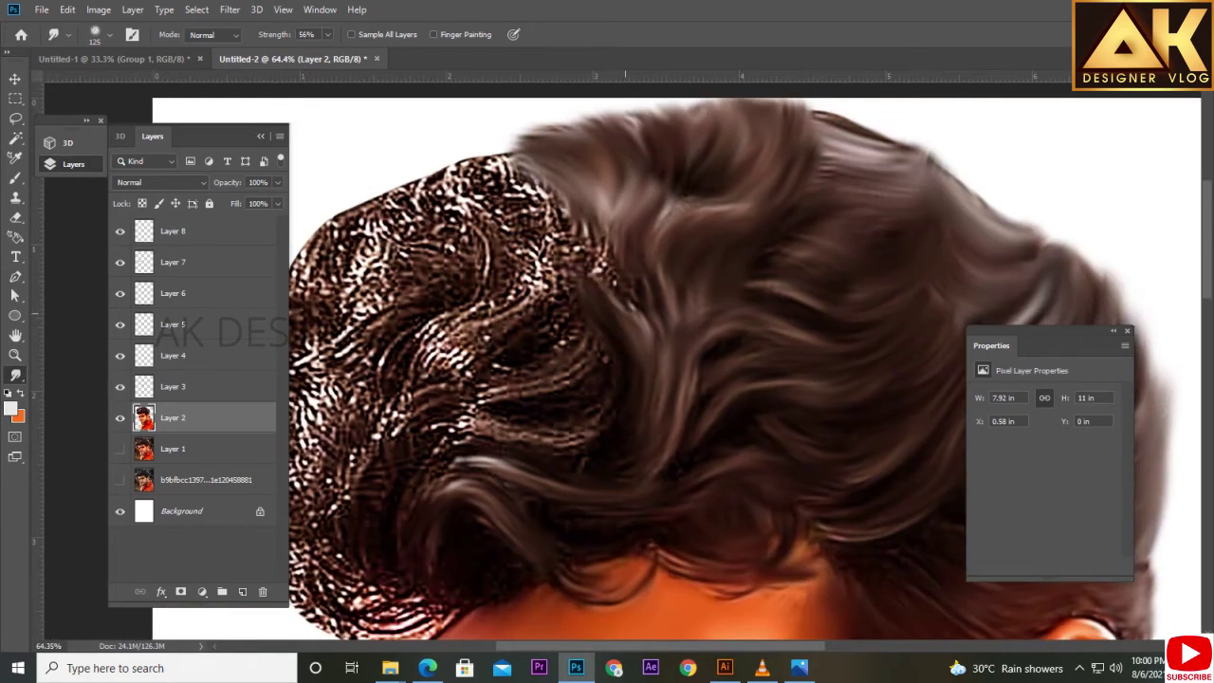
Extend smooth, darker strands further left across the speckled top hair.
{"action": "left_click_drag", "start_coordinate": [635, 341], "coordinate": [569, 190]}
{"action": "scroll", "coordinate": [607, 379], "scroll_direction": "up", "scroll_amount": 2}
{"action": "scroll", "coordinate": [607, 379], "scroll_direction": "left", "scroll_amount": 2}
{"action": "left_click_drag", "start_coordinate": [607, 332], "coordinate": [545, 204]}
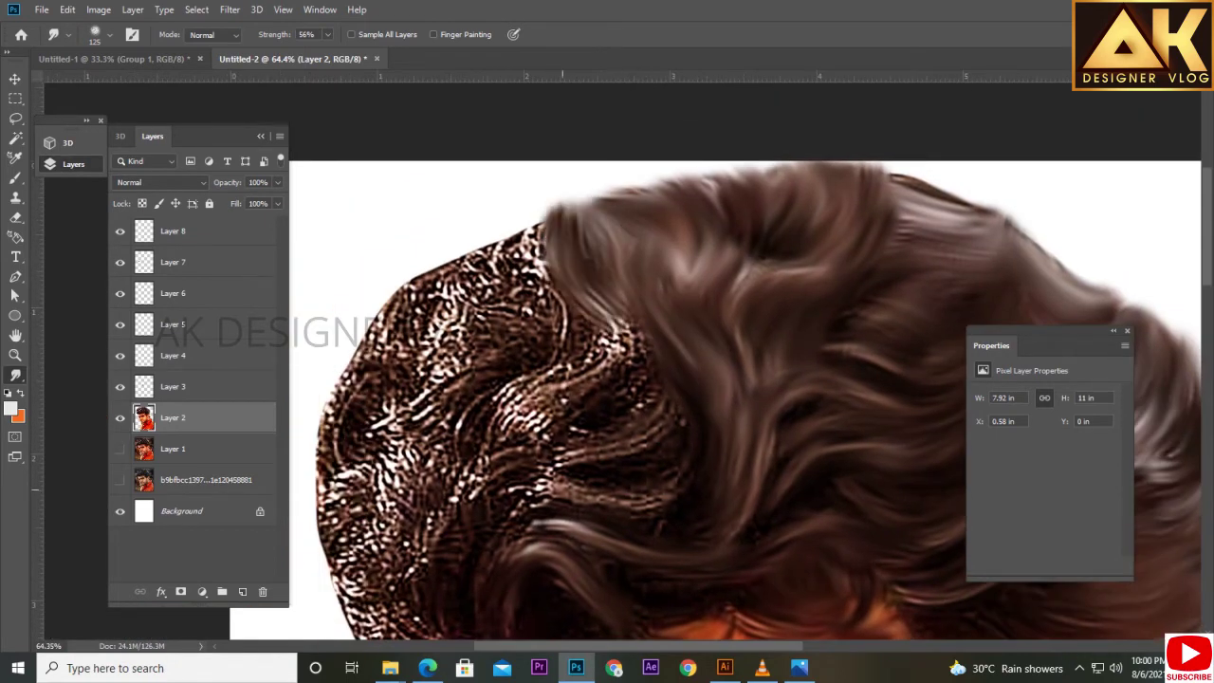
{"action": "left_click_drag", "start_coordinate": [683, 445], "coordinate": [549, 493]}
{"action": "mouse_move", "coordinate": [673, 389]}
{"action": "left_mouse_down"}
{"action": "mouse_move", "coordinate": [560, 455]}
{"action": "mouse_move", "coordinate": [560, 284]}
{"action": "left_mouse_up"}
{"action": "left_click_drag", "start_coordinate": [598, 408], "coordinate": [512, 233]}
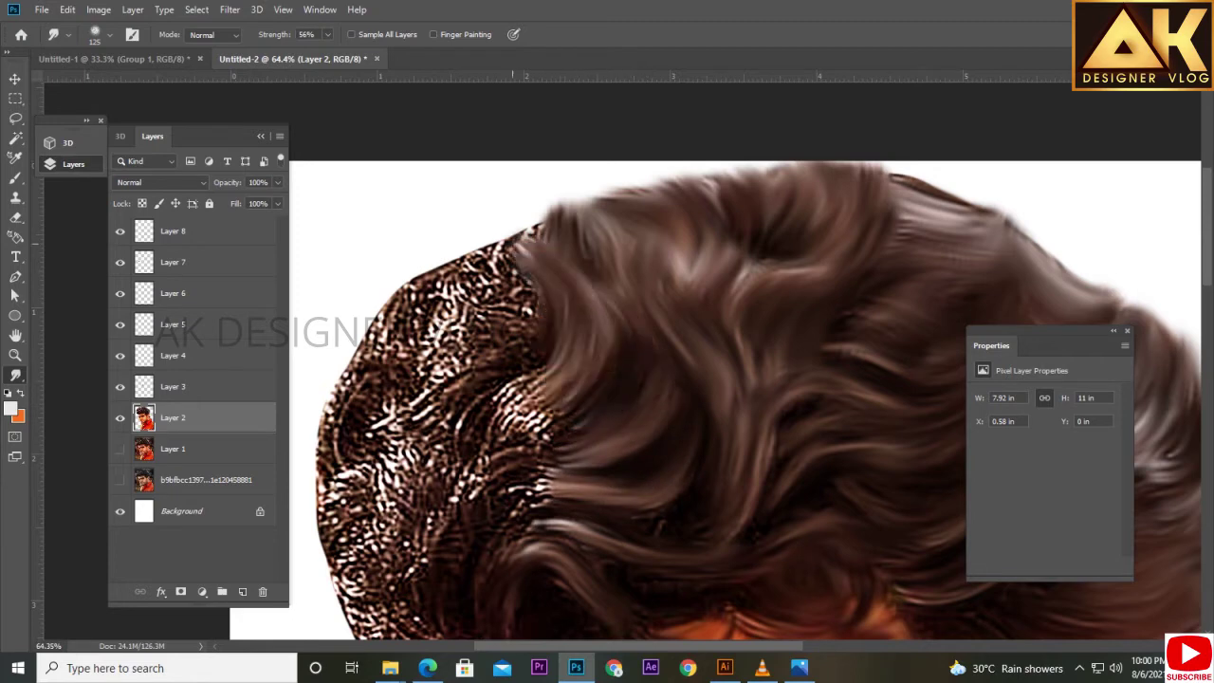
{"action": "left_click_drag", "start_coordinate": [545, 317], "coordinate": [498, 220]}
{"action": "left_click_drag", "start_coordinate": [557, 256], "coordinate": [520, 209]}
{"action": "scroll", "coordinate": [606, 380], "scroll_direction": "down", "scroll_amount": 2}
{"action": "scroll", "coordinate": [607, 379], "scroll_direction": "left", "scroll_amount": 2}
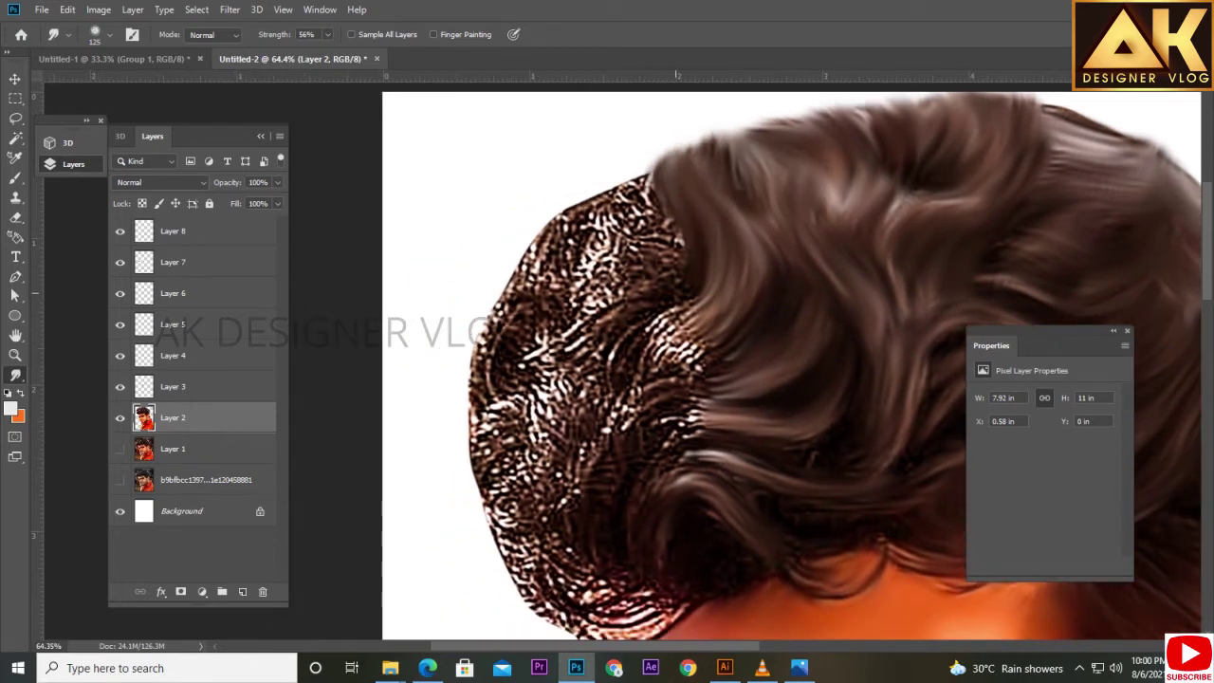
Smooth the speckled hair on the head's left side near the forehead.
{"action": "left_click_drag", "start_coordinate": [721, 370], "coordinate": [645, 285]}
{"action": "scroll", "coordinate": [796, 360], "scroll_direction": "down", "scroll_amount": 3}
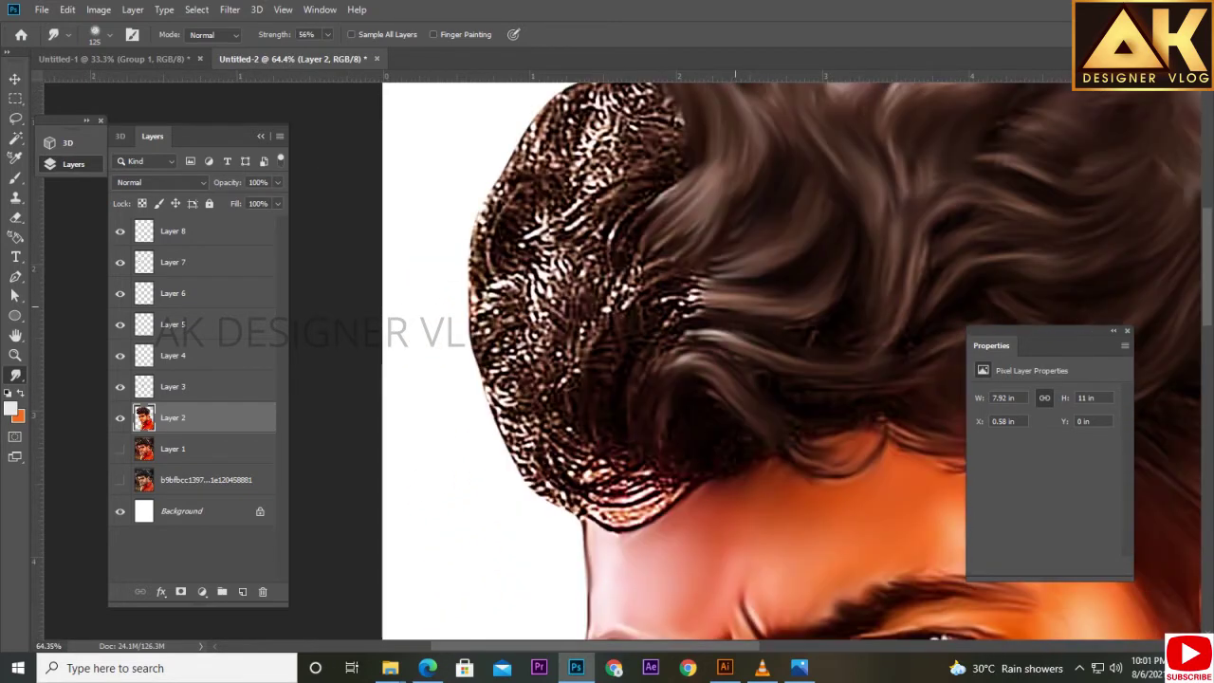
{"action": "left_click_drag", "start_coordinate": [711, 323], "coordinate": [612, 227]}
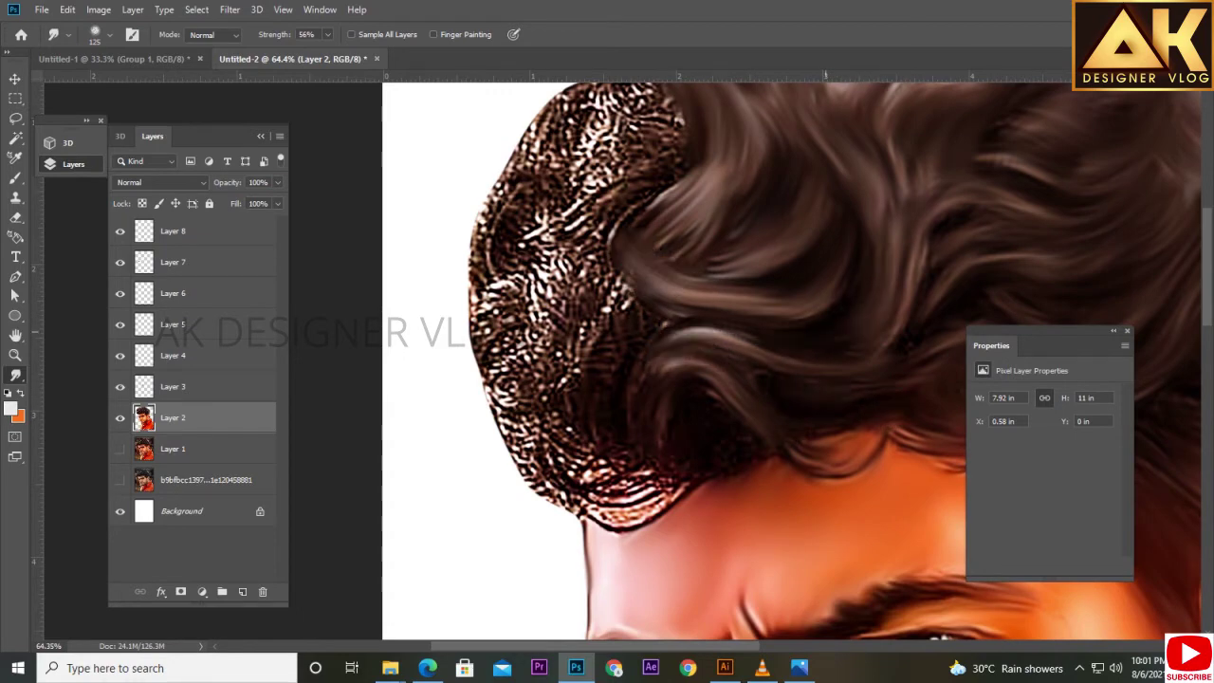
{"action": "scroll", "coordinate": [692, 417], "scroll_direction": "left", "scroll_amount": 3}
{"action": "mouse_move", "coordinate": [730, 408]}
{"action": "left_mouse_down"}
{"action": "mouse_move", "coordinate": [664, 445]}
{"action": "mouse_move", "coordinate": [678, 451]}
{"action": "mouse_move", "coordinate": [593, 355]}
{"action": "left_mouse_up"}
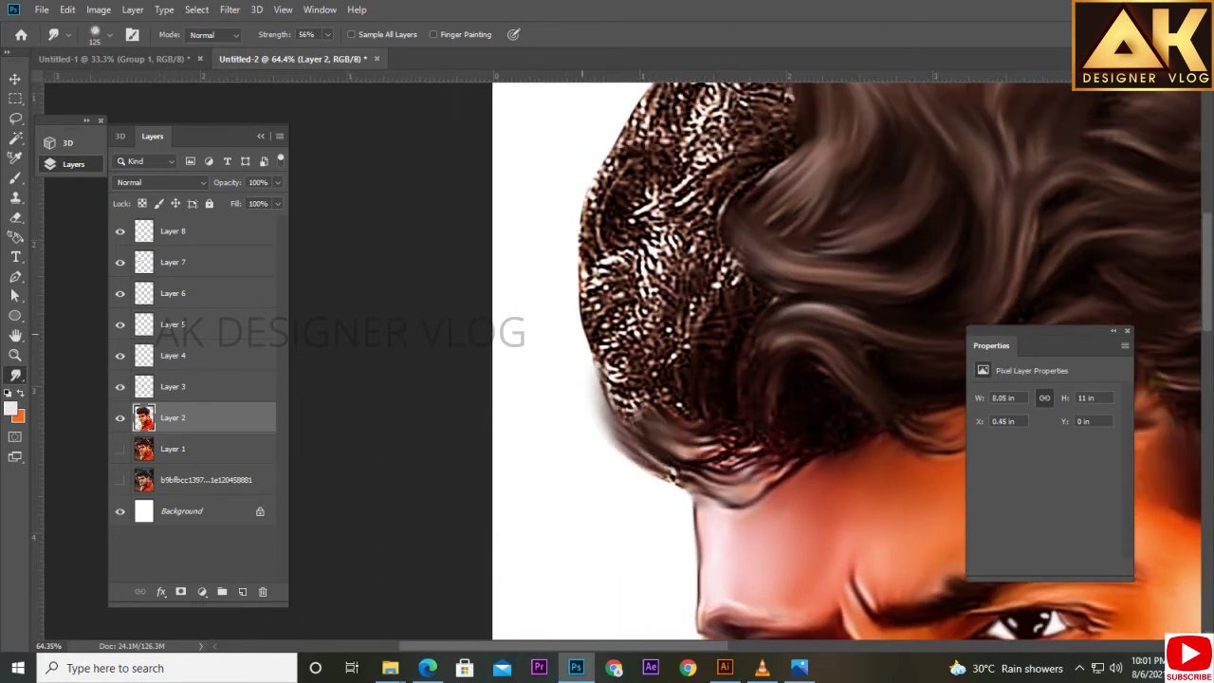
{"action": "left_click_drag", "start_coordinate": [664, 417], "coordinate": [587, 246]}
{"action": "scroll", "coordinate": [796, 361], "scroll_direction": "up", "scroll_amount": 3}
{"action": "scroll", "coordinate": [797, 361], "scroll_direction": "right", "scroll_amount": 1}
{"action": "left_click_drag", "start_coordinate": [664, 465], "coordinate": [569, 517]}
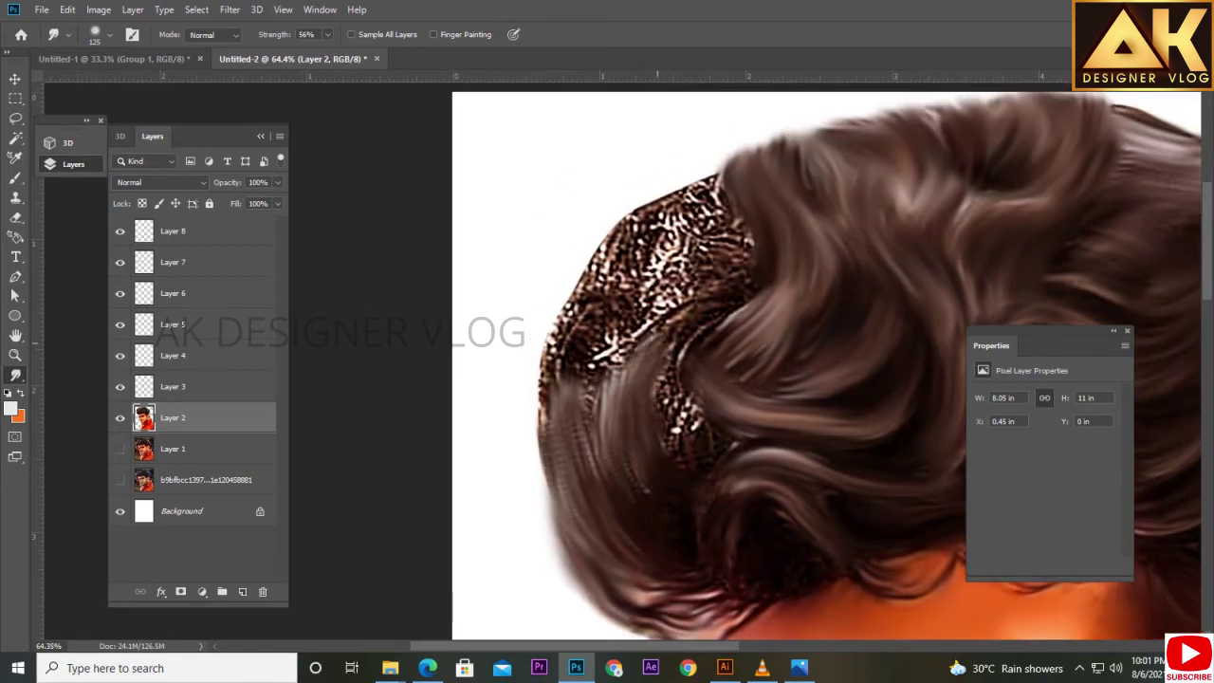
{"action": "mouse_move", "coordinate": [678, 455]}
{"action": "left_mouse_down"}
{"action": "mouse_move", "coordinate": [617, 312]}
{"action": "mouse_move", "coordinate": [664, 303]}
{"action": "left_mouse_up"}
Smudge away the last leopard-like textured hair patch on the left side.
{"action": "scroll", "coordinate": [664, 379], "scroll_direction": "up", "scroll_amount": 2}
{"action": "left_click_drag", "start_coordinate": [625, 493], "coordinate": [607, 342]}
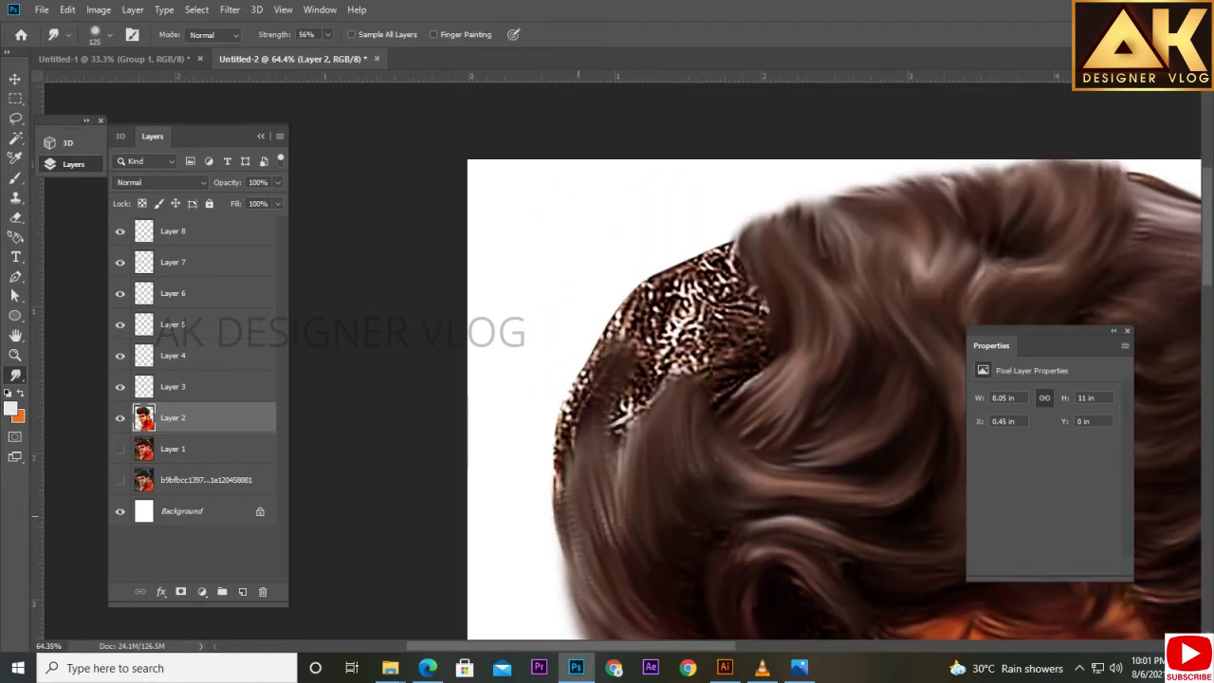
{"action": "left_click_drag", "start_coordinate": [569, 521], "coordinate": [588, 284]}
{"action": "left_click_drag", "start_coordinate": [664, 351], "coordinate": [607, 256]}
{"action": "left_click_drag", "start_coordinate": [664, 455], "coordinate": [626, 285]}
{"action": "scroll", "coordinate": [664, 379], "scroll_direction": "right", "scroll_amount": 3}
{"action": "left_click_drag", "start_coordinate": [616, 436], "coordinate": [588, 284]}
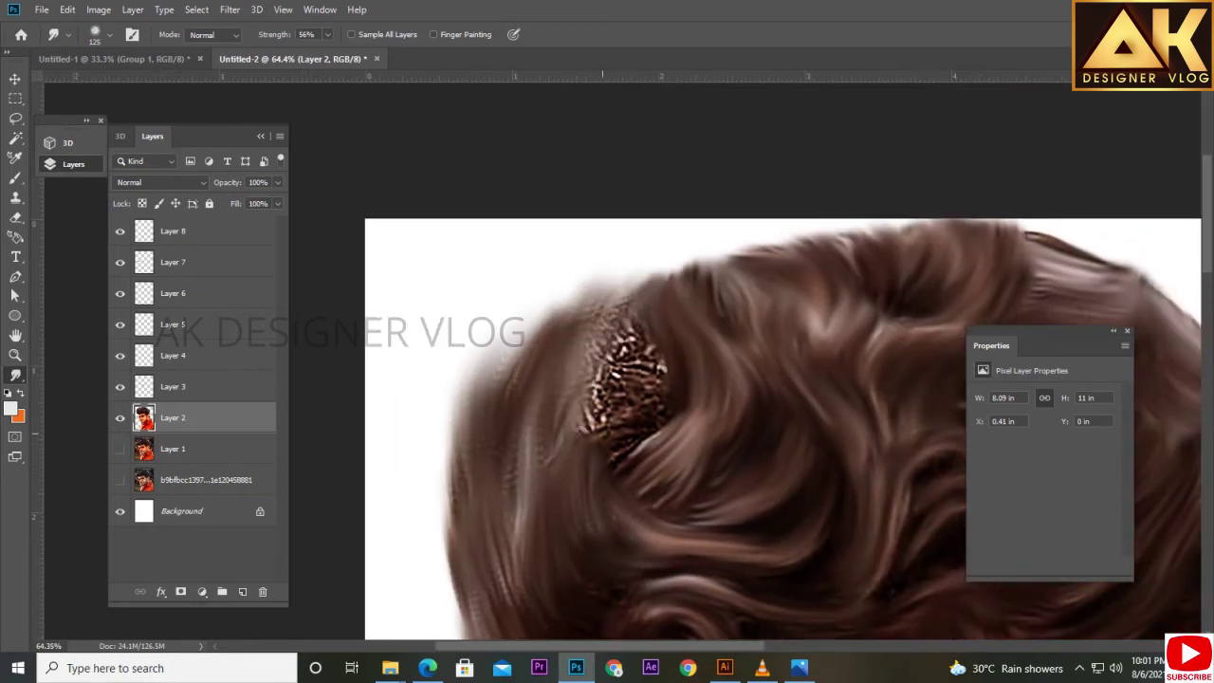
{"action": "left_click_drag", "start_coordinate": [655, 427], "coordinate": [644, 275]}
{"action": "left_click_drag", "start_coordinate": [636, 478], "coordinate": [607, 417]}
Smudge the speckled hair edge behind the ear into soft brown strands.
{"action": "scroll", "coordinate": [664, 379], "scroll_direction": "down", "scroll_amount": 5}
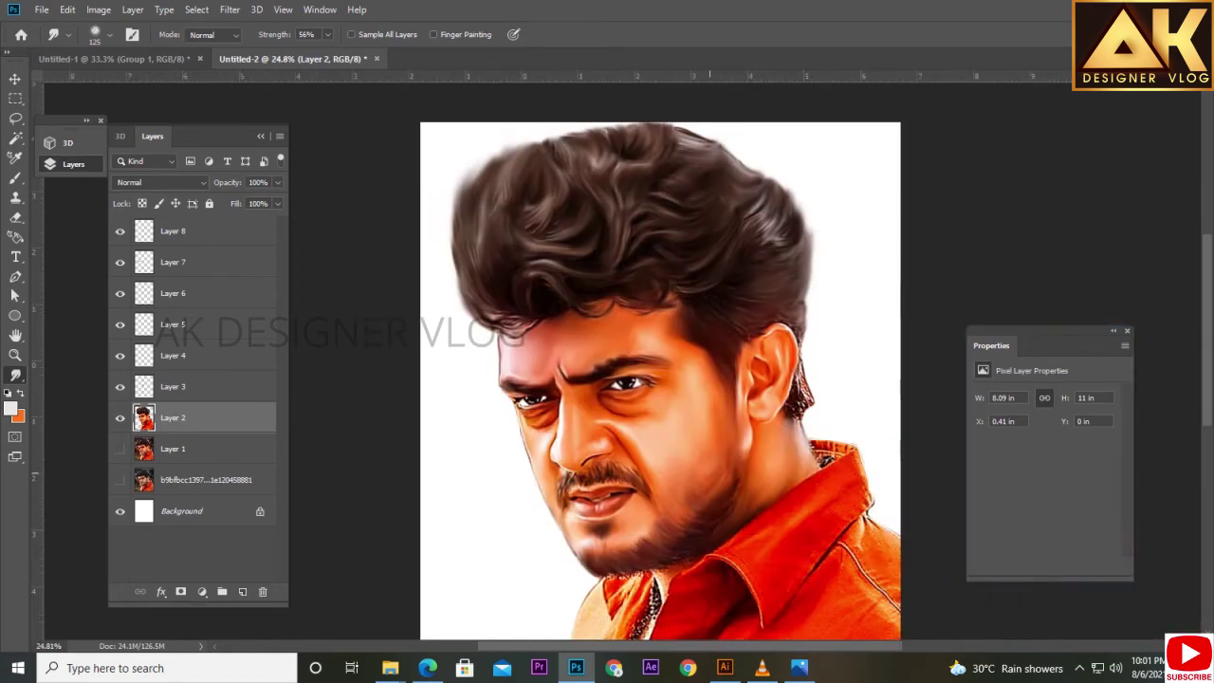
{"action": "scroll", "coordinate": [663, 380], "scroll_direction": "up", "scroll_amount": 5}
{"action": "scroll", "coordinate": [607, 361], "scroll_direction": "right", "scroll_amount": 3}
{"action": "scroll", "coordinate": [606, 360], "scroll_direction": "down", "scroll_amount": 1}
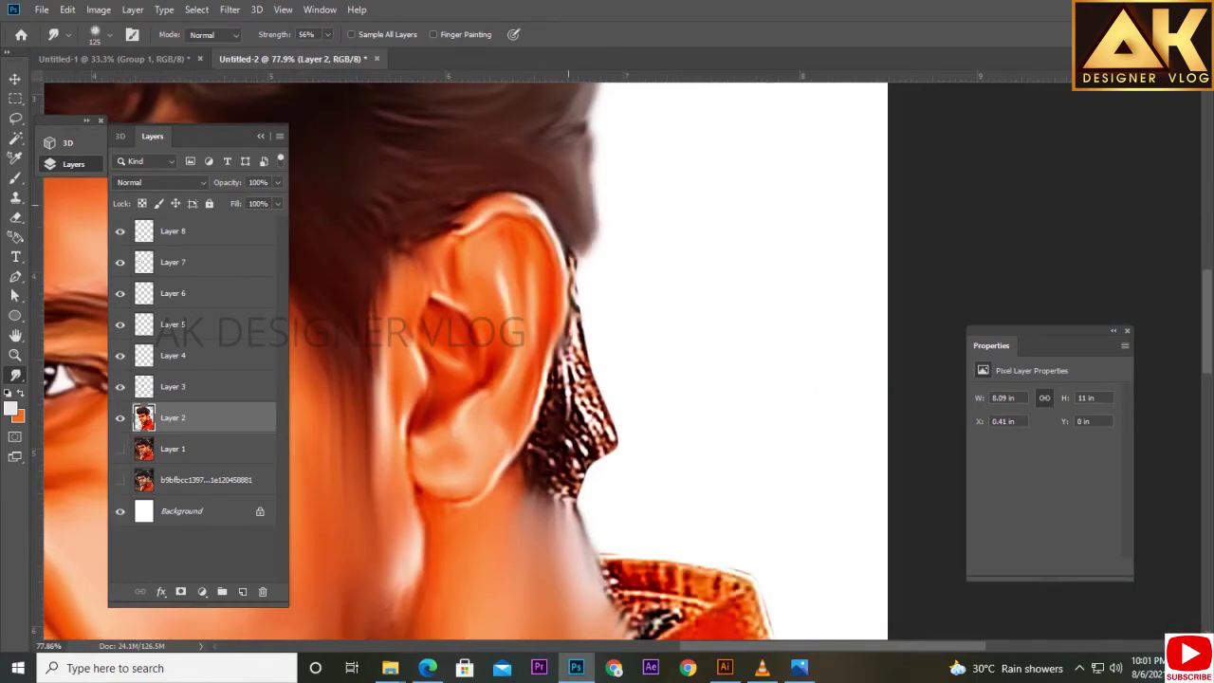
{"action": "mouse_move", "coordinate": [585, 266]}
{"action": "left_mouse_down"}
{"action": "mouse_move", "coordinate": [583, 474]}
{"action": "mouse_move", "coordinate": [560, 526]}
{"action": "left_mouse_up"}
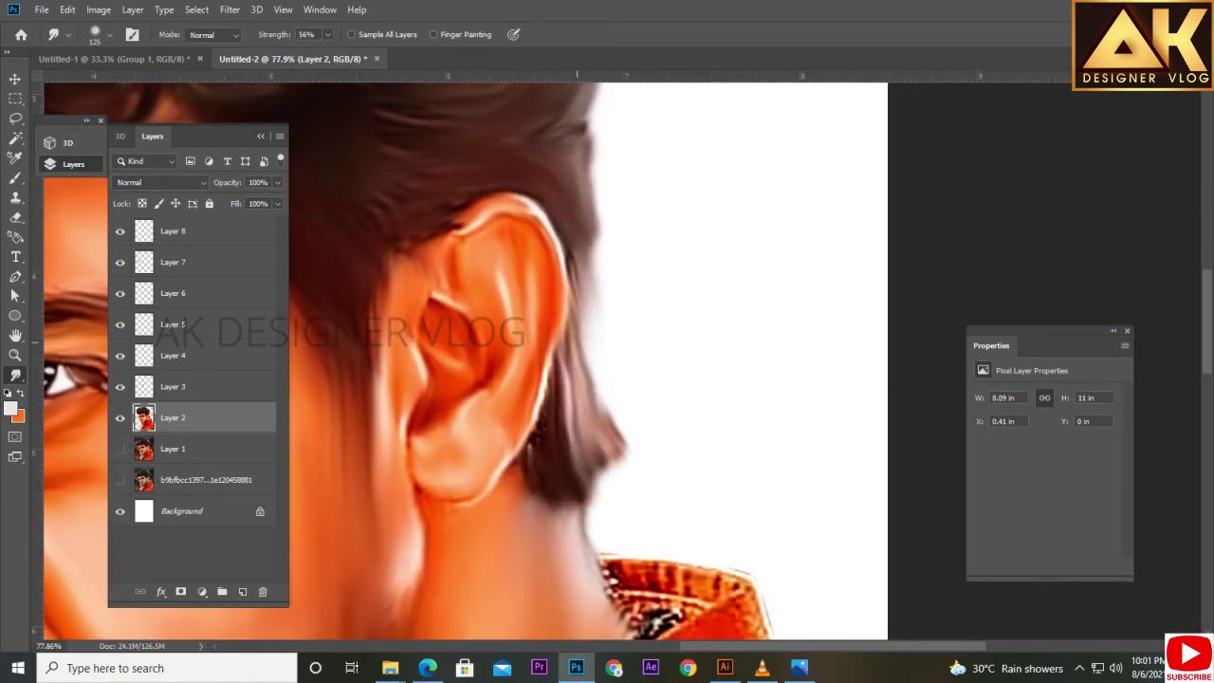
{"action": "left_click_drag", "start_coordinate": [579, 332], "coordinate": [627, 474]}
{"action": "scroll", "coordinate": [607, 360], "scroll_direction": "down", "scroll_amount": 4}
{"action": "scroll", "coordinate": [607, 360], "scroll_direction": "up", "scroll_amount": 3}
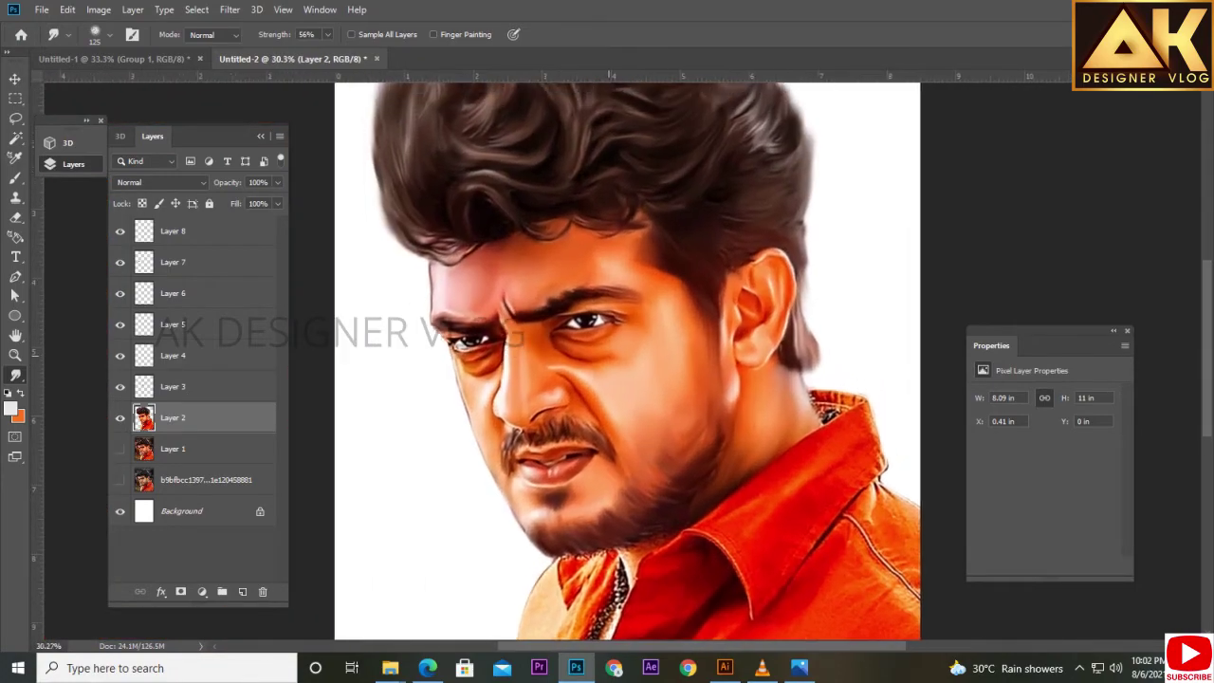
{"action": "key", "text": "v"}
{"action": "scroll", "coordinate": [607, 360], "scroll_direction": "down", "scroll_amount": 3}
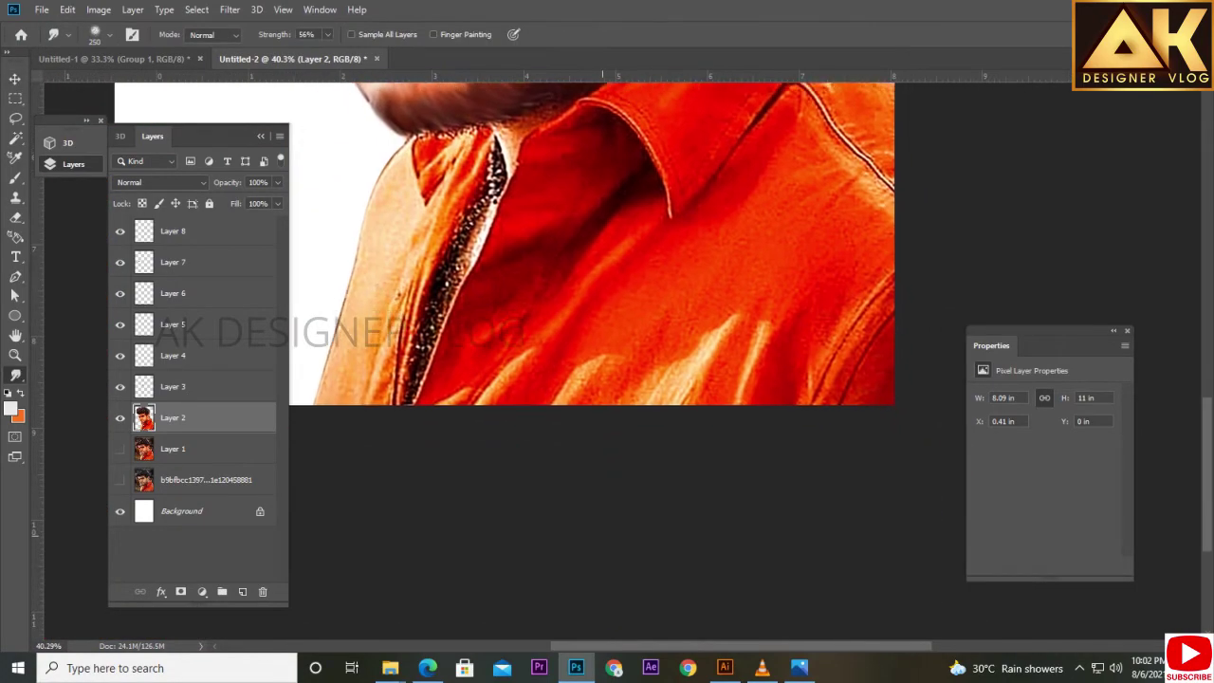
Resize the smudge brush and soften the shirt collar's texture and edge.
{"action": "scroll", "coordinate": [607, 360], "scroll_direction": "down", "scroll_amount": 3}
{"action": "scroll", "coordinate": [531, 247], "scroll_direction": "up", "scroll_amount": 2}
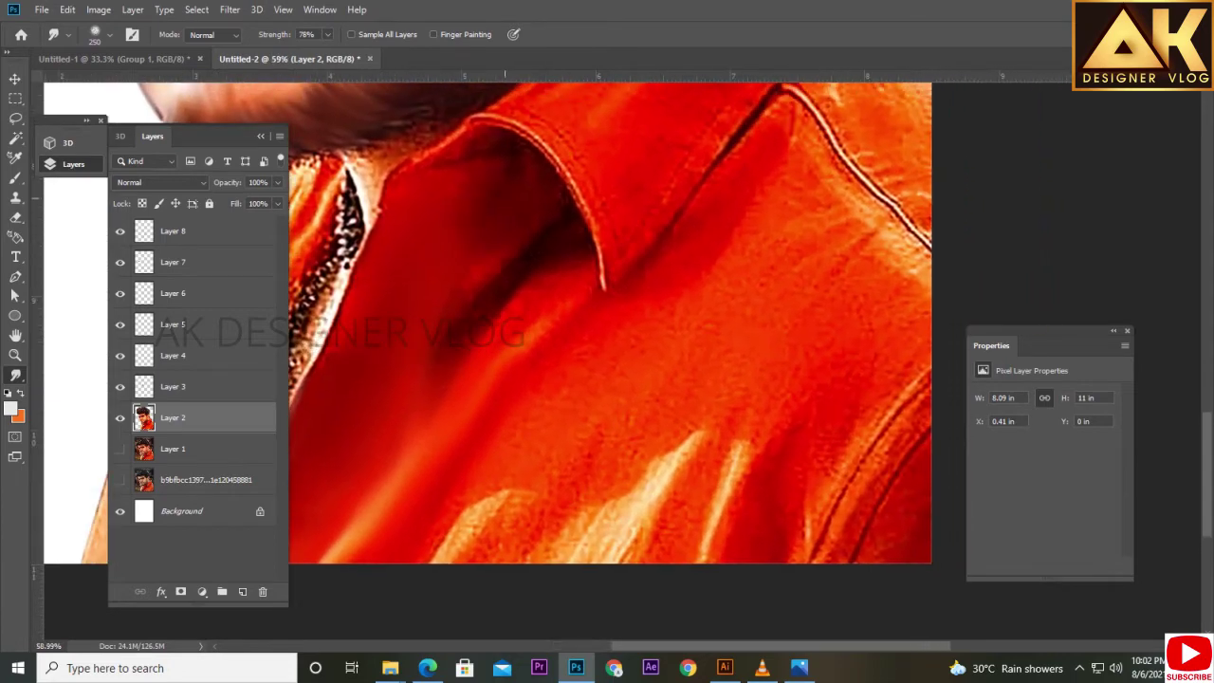
{"action": "key", "text": "bracketright"}
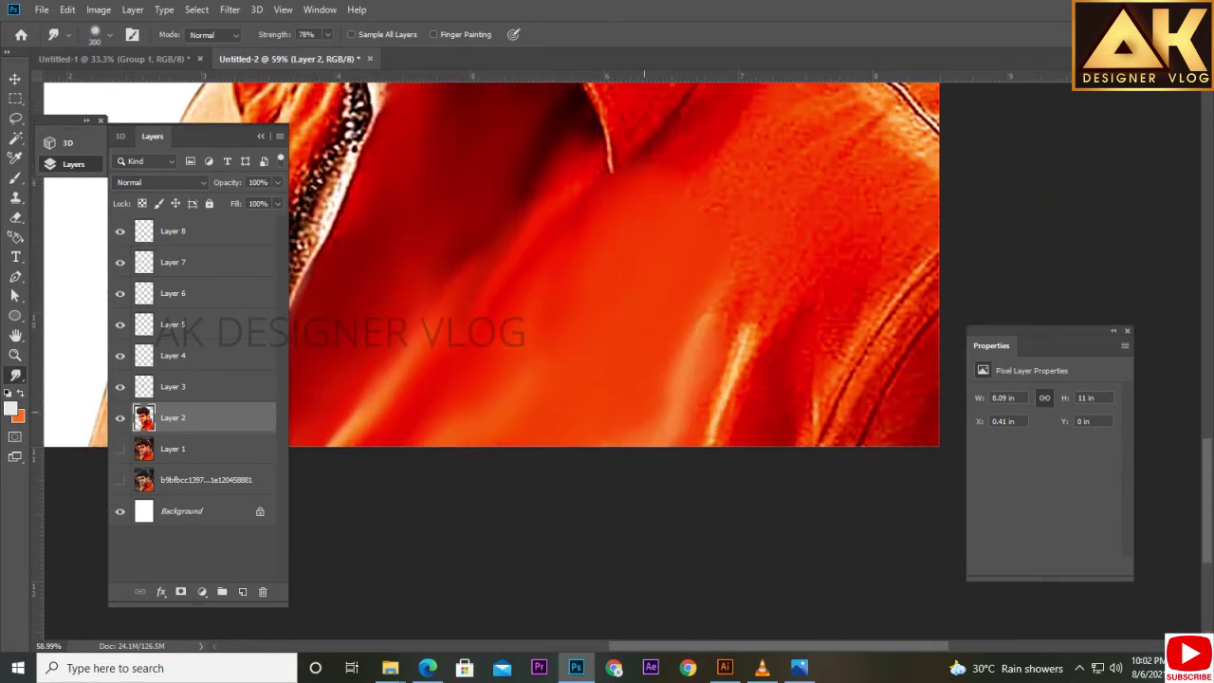
{"action": "scroll", "coordinate": [607, 360], "scroll_direction": "up", "scroll_amount": 2}
{"action": "scroll", "coordinate": [606, 360], "scroll_direction": "right", "scroll_amount": 3}
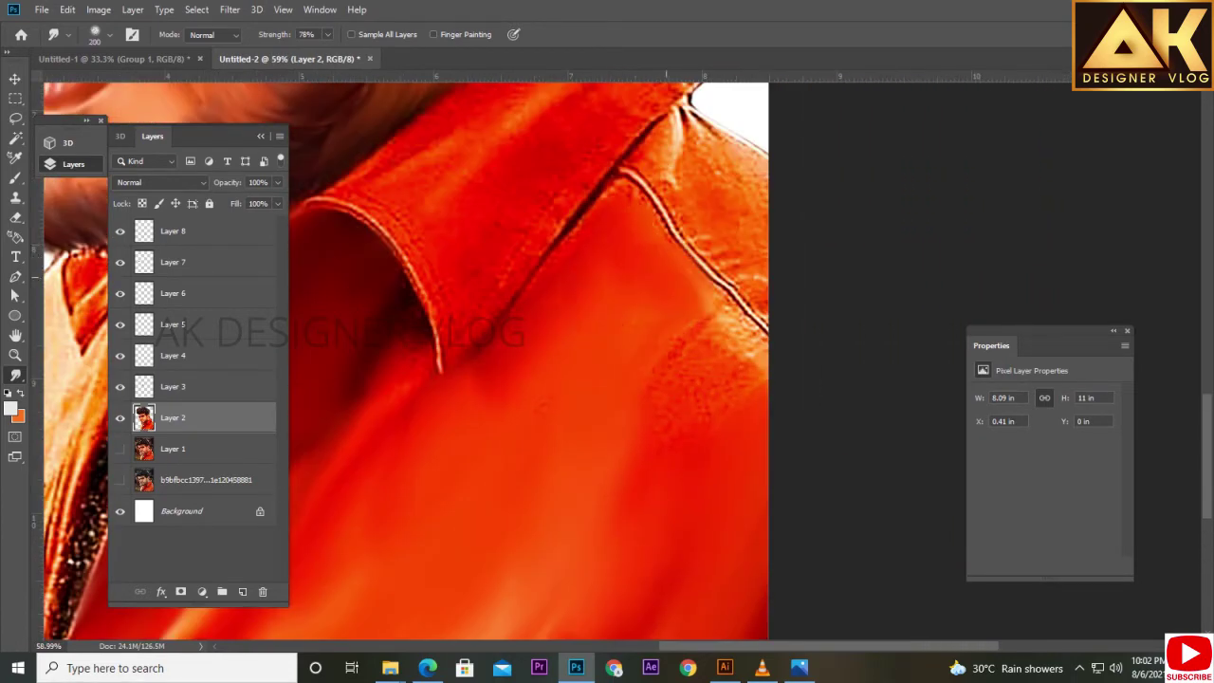
{"action": "scroll", "coordinate": [606, 313], "scroll_direction": "up", "scroll_amount": 3}
{"action": "scroll", "coordinate": [607, 313], "scroll_direction": "right", "scroll_amount": 2}
{"action": "key", "text": "bracketleft"}
{"action": "key", "text": "bracketleft"}
{"action": "key", "text": "bracketleft"}
{"action": "scroll", "coordinate": [417, 361], "scroll_direction": "up", "scroll_amount": 1}
{"action": "scroll", "coordinate": [417, 360], "scroll_direction": "left", "scroll_amount": 2}
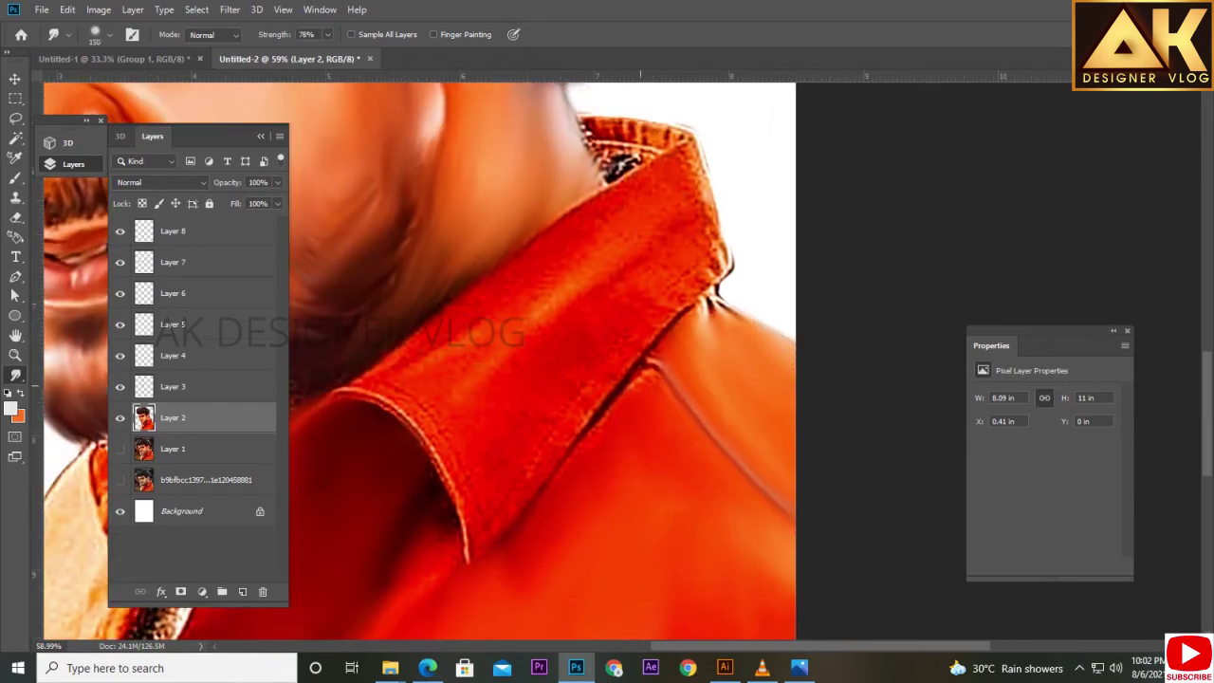
{"action": "mouse_move", "coordinate": [436, 341]}
{"action": "left_mouse_down"}
{"action": "mouse_move", "coordinate": [683, 180]}
{"action": "mouse_move", "coordinate": [706, 247]}
{"action": "mouse_move", "coordinate": [455, 493]}
{"action": "left_mouse_up"}
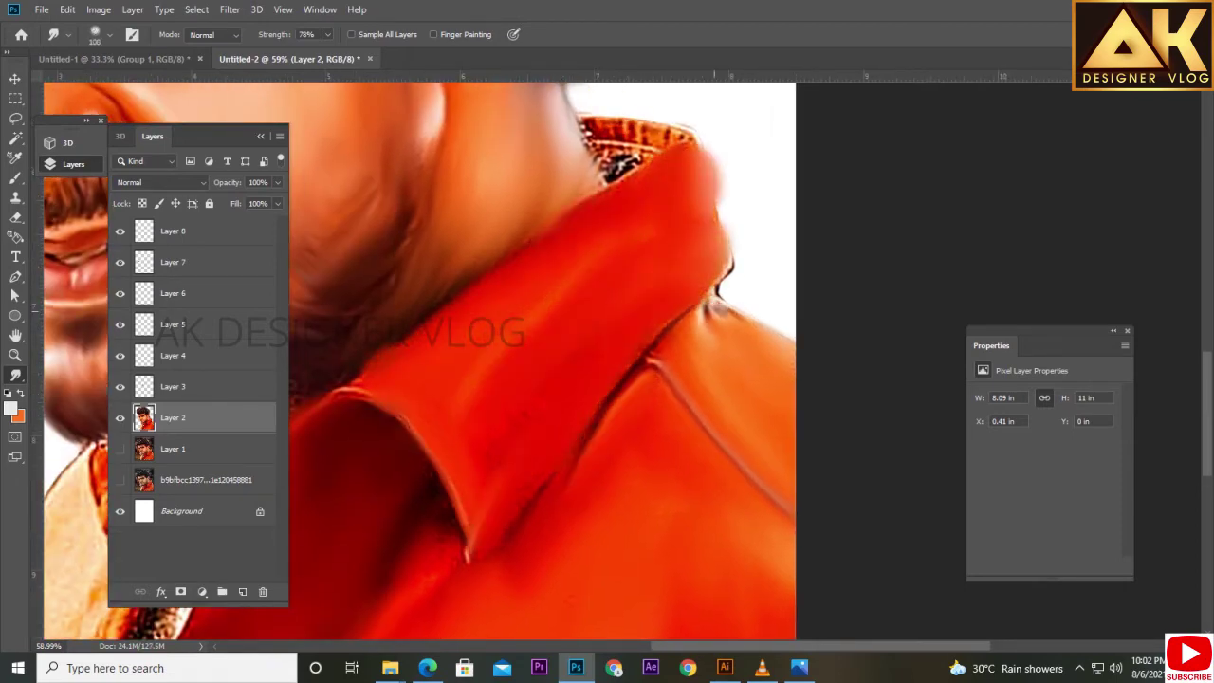
Smooth the dark collar edge and its orange-red highlights.
{"action": "scroll", "coordinate": [607, 360], "scroll_direction": "down", "scroll_amount": 2}
{"action": "scroll", "coordinate": [606, 360], "scroll_direction": "left", "scroll_amount": 3}
{"action": "scroll", "coordinate": [607, 360], "scroll_direction": "left", "scroll_amount": 1}
{"action": "scroll", "coordinate": [588, 360], "scroll_direction": "down", "scroll_amount": 2}
{"action": "scroll", "coordinate": [588, 360], "scroll_direction": "left", "scroll_amount": 4}
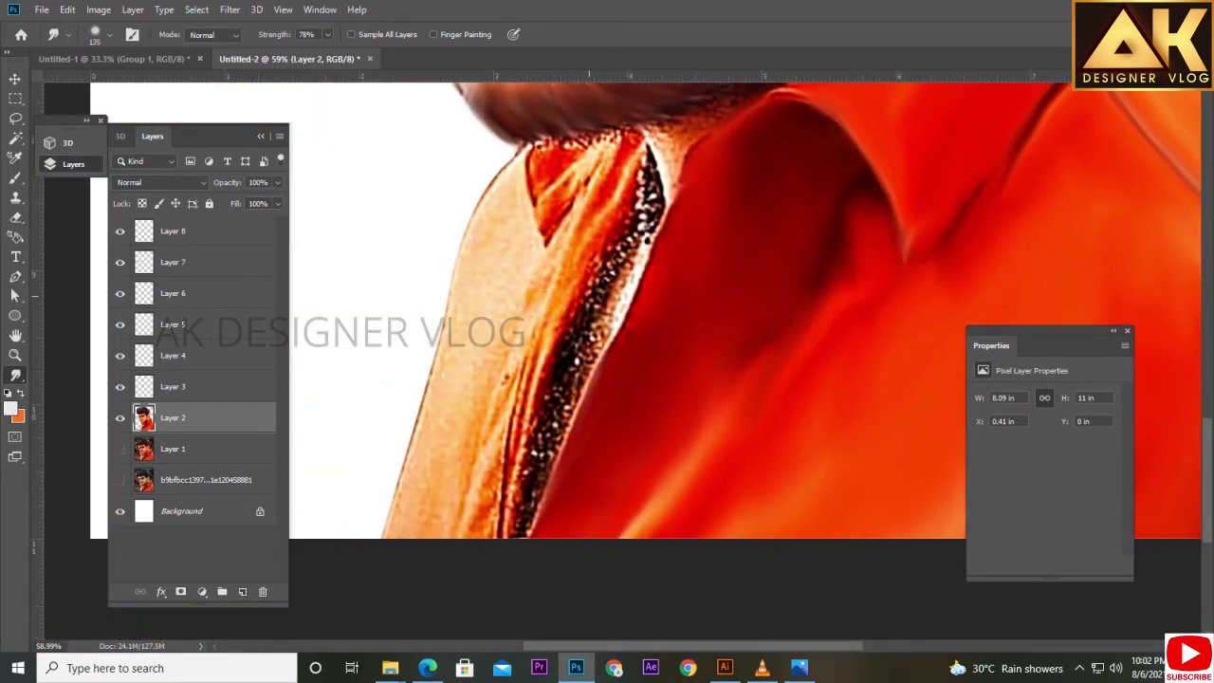
{"action": "left_click_drag", "start_coordinate": [649, 223], "coordinate": [522, 521]}
{"action": "scroll", "coordinate": [607, 361], "scroll_direction": "up", "scroll_amount": 2}
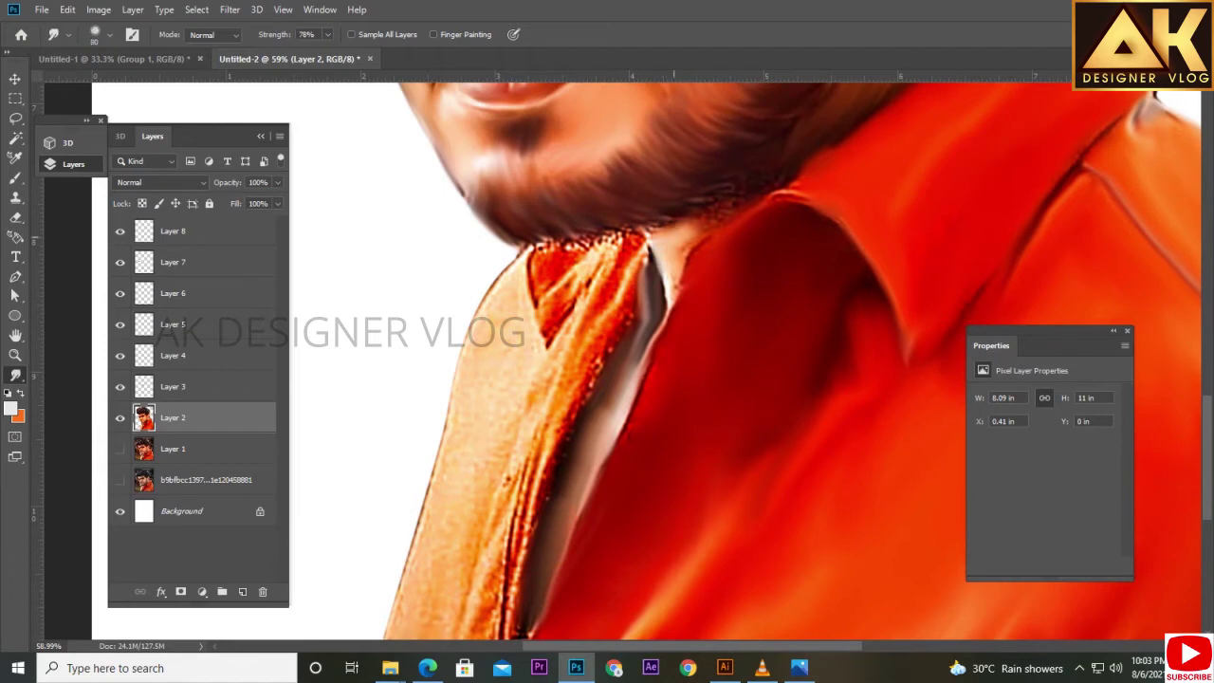
{"action": "left_click_drag", "start_coordinate": [698, 254], "coordinate": [781, 230]}
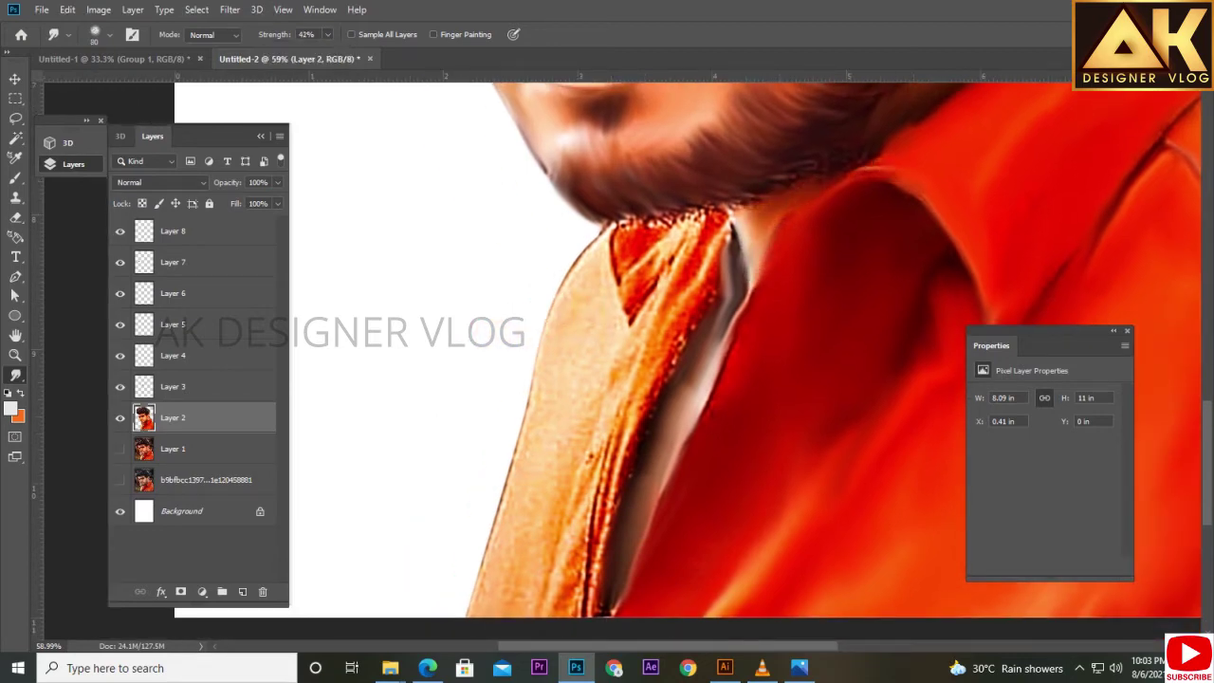
{"action": "mouse_move", "coordinate": [655, 379]}
{"action": "left_mouse_down"}
{"action": "mouse_move", "coordinate": [685, 237]}
{"action": "mouse_move", "coordinate": [628, 313]}
{"action": "left_mouse_up"}
Blend the collar near the image bottom and beside the neck into painted strokes.
{"action": "key", "text": "bracketright"}
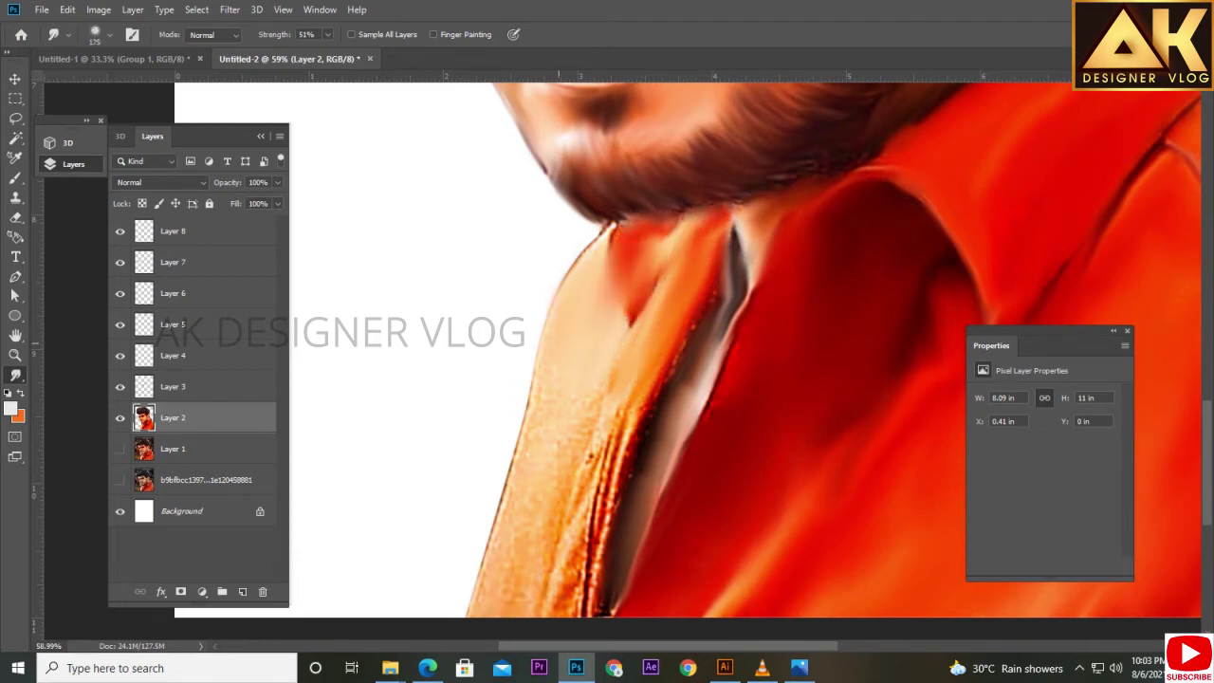
{"action": "left_click_drag", "start_coordinate": [664, 474], "coordinate": [711, 249]}
{"action": "left_click_drag", "start_coordinate": [559, 351], "coordinate": [654, 190]}
{"action": "left_click_drag", "start_coordinate": [644, 379], "coordinate": [701, 114]}
{"action": "left_click_drag", "start_coordinate": [664, 285], "coordinate": [571, 529]}
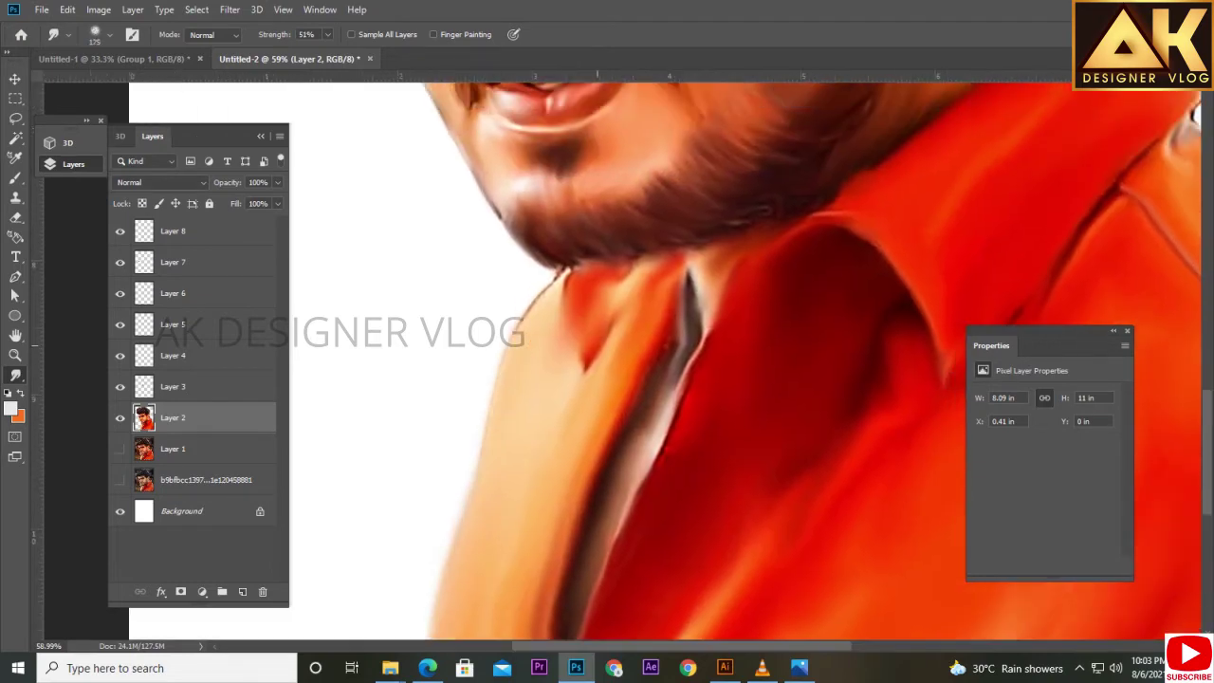
{"action": "scroll", "coordinate": [606, 360], "scroll_direction": "down", "scroll_amount": 3}
{"action": "scroll", "coordinate": [569, 379], "scroll_direction": "up", "scroll_amount": 5}
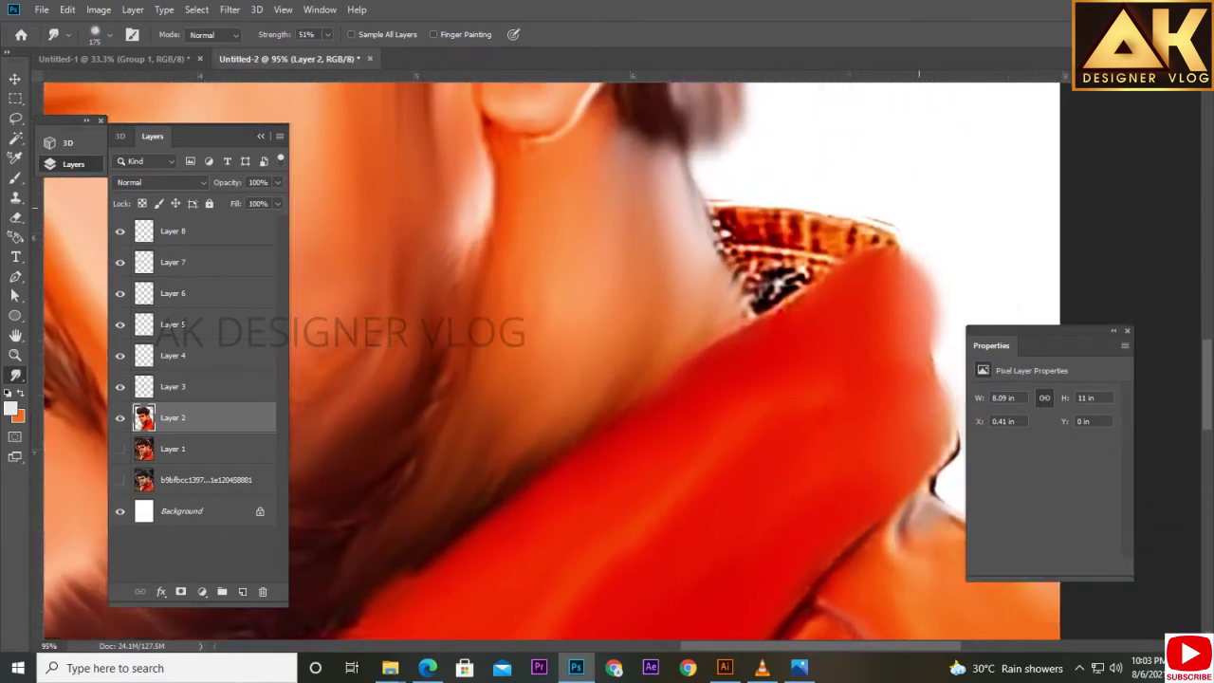
{"action": "key", "text": "bracketleft"}
{"action": "key", "text": "bracketleft"}
{"action": "key", "text": "bracketleft"}
{"action": "left_click_drag", "start_coordinate": [740, 312], "coordinate": [759, 227]}
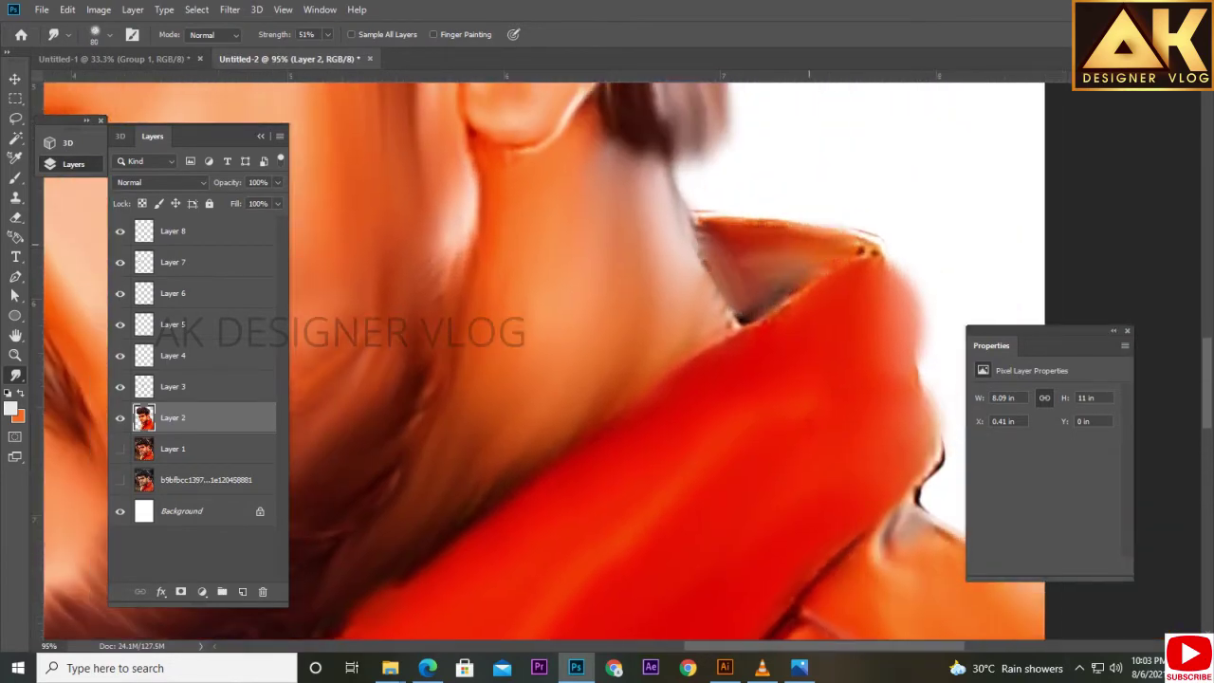
{"action": "scroll", "coordinate": [607, 360], "scroll_direction": "down", "scroll_amount": 3}
{"action": "scroll", "coordinate": [607, 360], "scroll_direction": "down", "scroll_amount": 2}
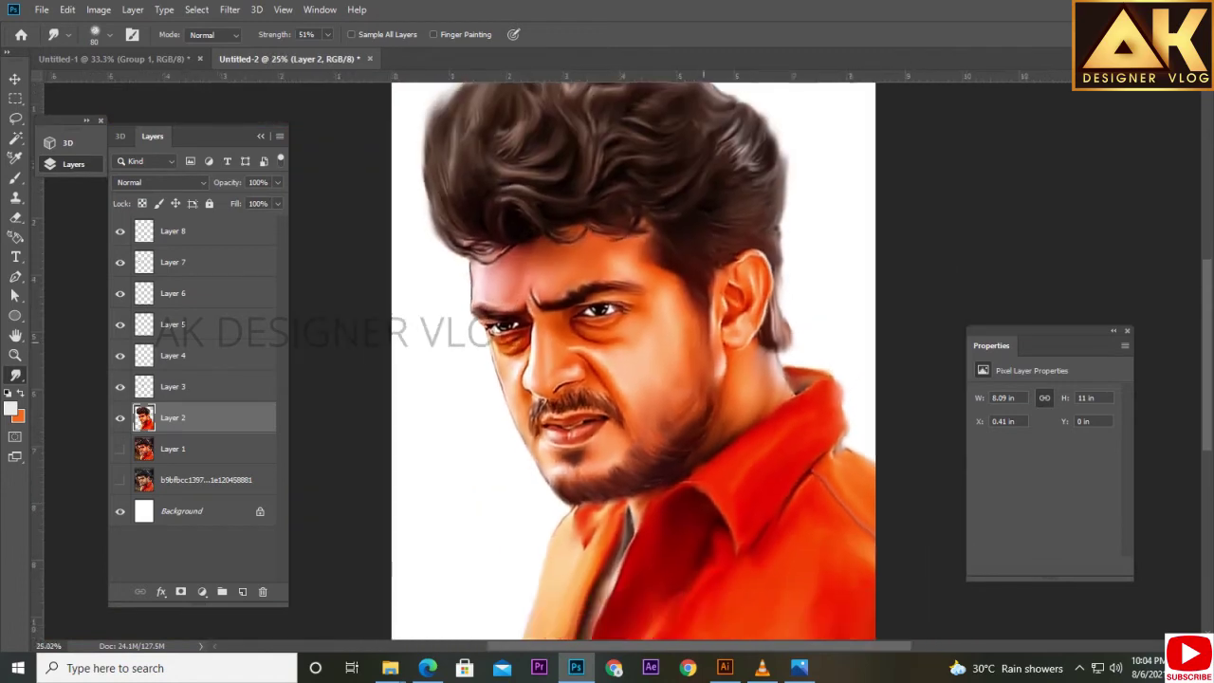
{"action": "scroll", "coordinate": [607, 361], "scroll_direction": "up", "scroll_amount": 2}
Add a Color Balance layer, then a Brightness/Contrast layer with brightness raised to 7.
{"action": "key", "text": "v"}
{"action": "left_click", "coordinate": [202, 591]}
{"action": "left_click", "coordinate": [285, 461]}
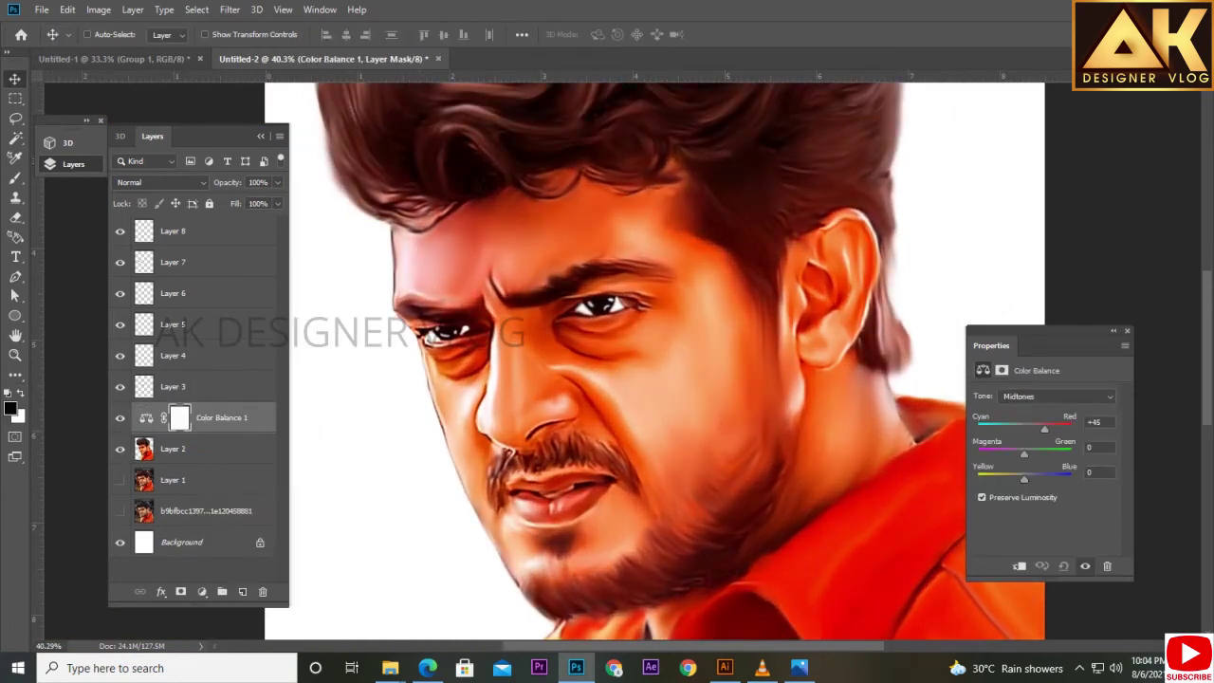
{"action": "left_click", "coordinate": [202, 591]}
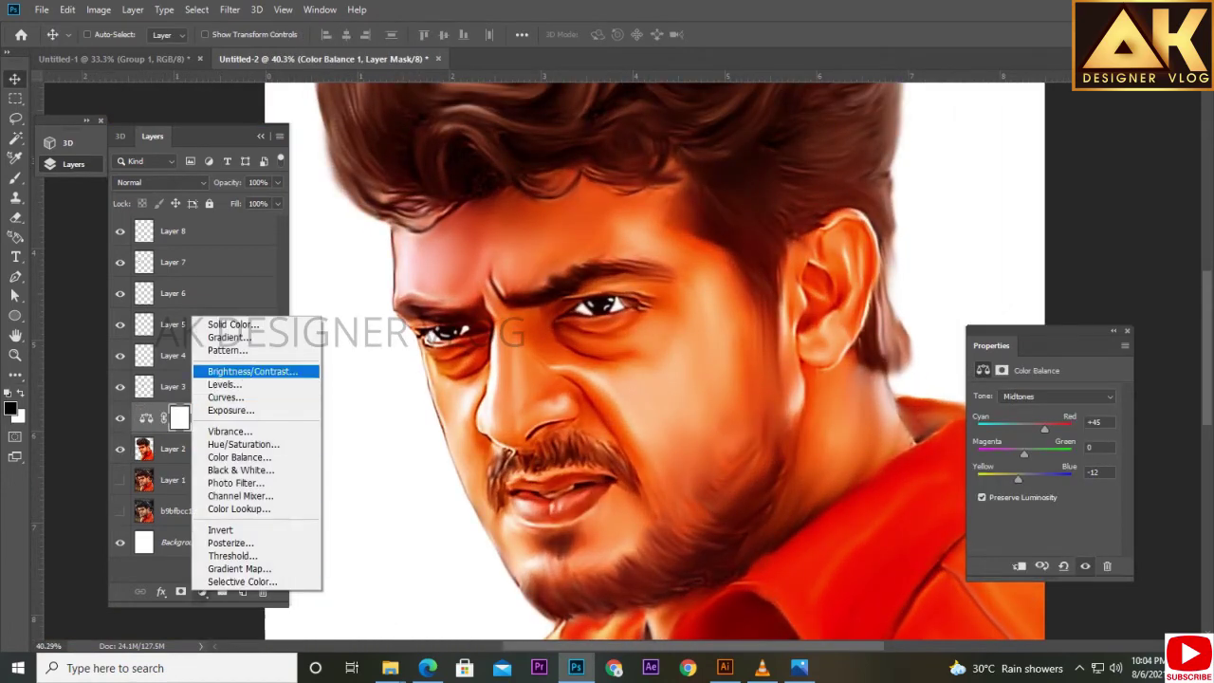
{"action": "left_click", "coordinate": [237, 375]}
{"action": "left_click_drag", "start_coordinate": [1043, 437], "coordinate": [1046, 437]}
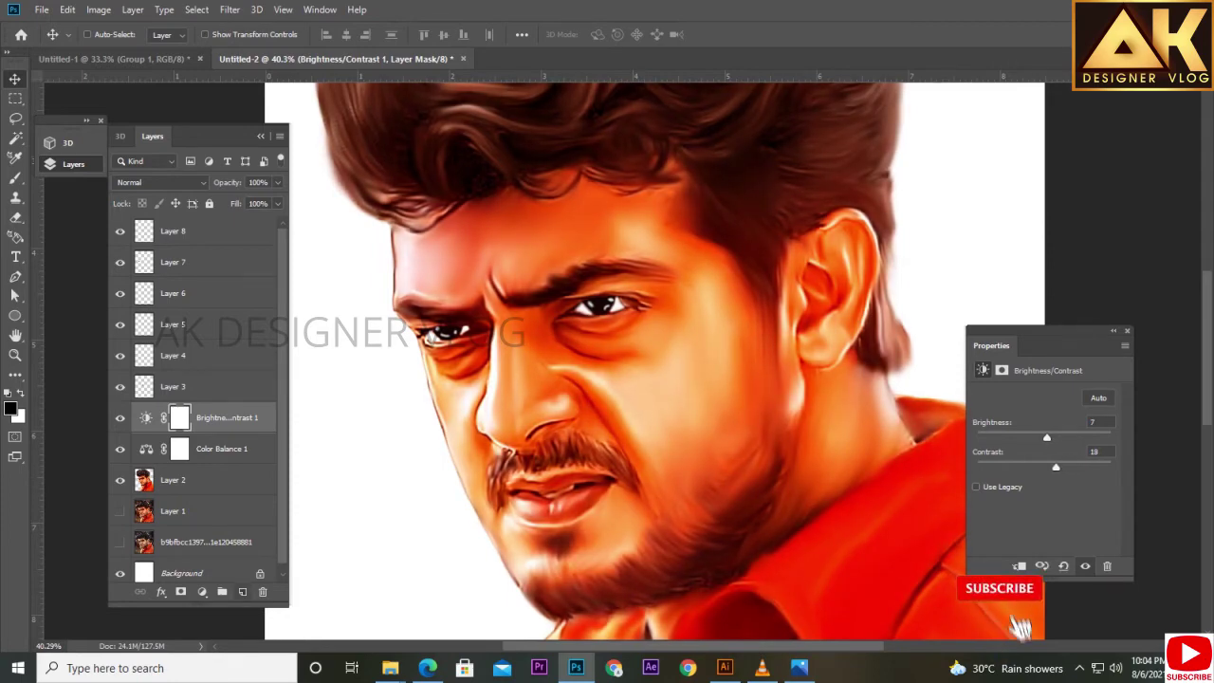
Add a Levels adjustment layer with Red and Green channel tweaks, then create new Layer 9.
{"action": "left_click", "coordinate": [202, 591]}
{"action": "left_click", "coordinate": [237, 383]}
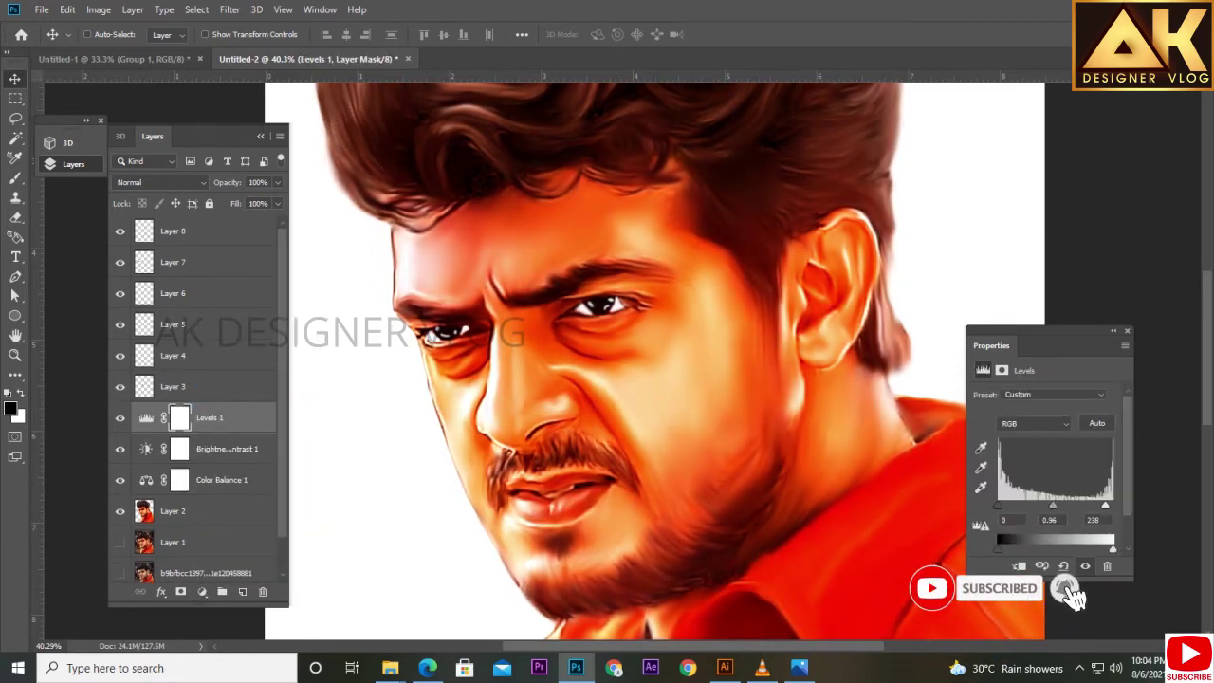
{"action": "left_click", "coordinate": [1033, 423]}
{"action": "left_click", "coordinate": [1028, 438]}
{"action": "left_click", "coordinate": [1033, 423]}
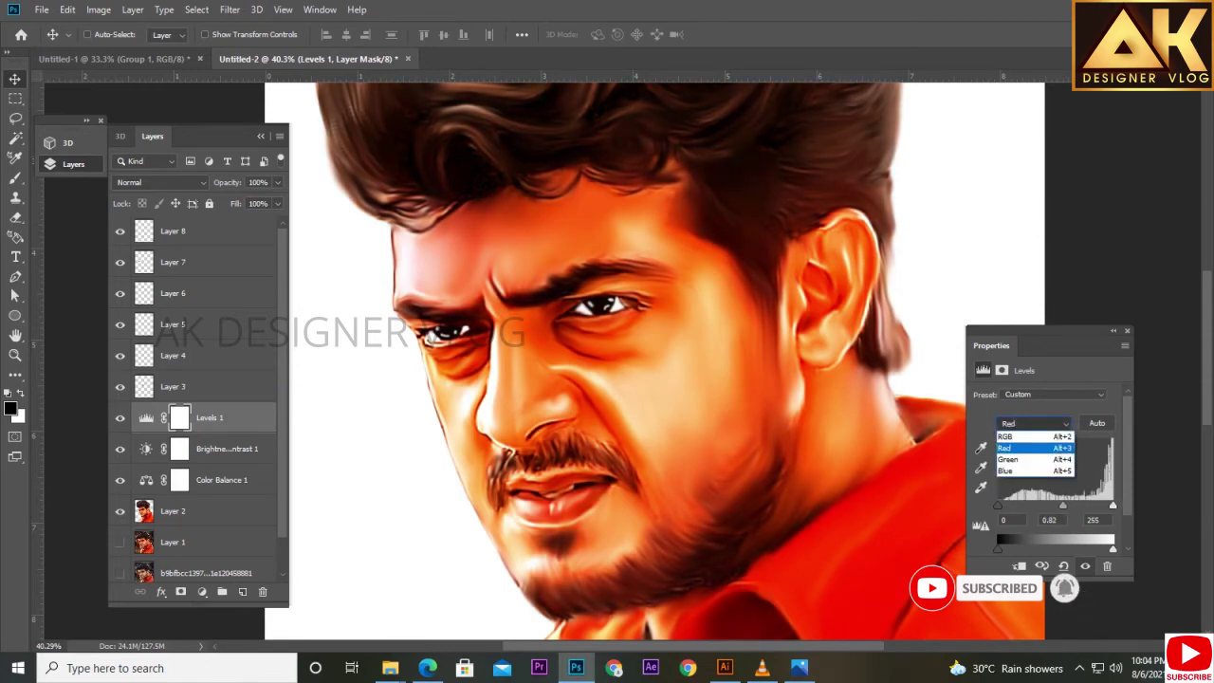
{"action": "left_click", "coordinate": [1029, 454]}
{"action": "scroll", "coordinate": [654, 360], "scroll_direction": "down", "scroll_amount": 2}
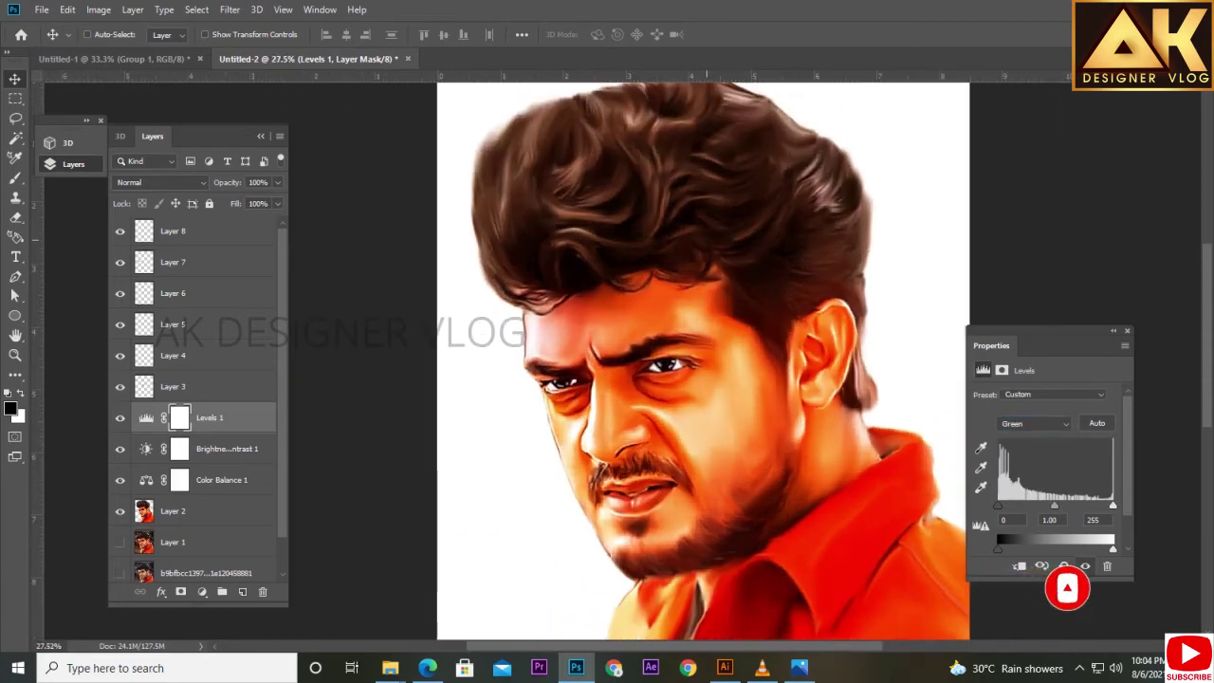
{"action": "left_click", "coordinate": [242, 591]}
Pick a blue foreground colour and set Layer 9 to the Color blend mode.
{"action": "left_click", "coordinate": [10, 408]}
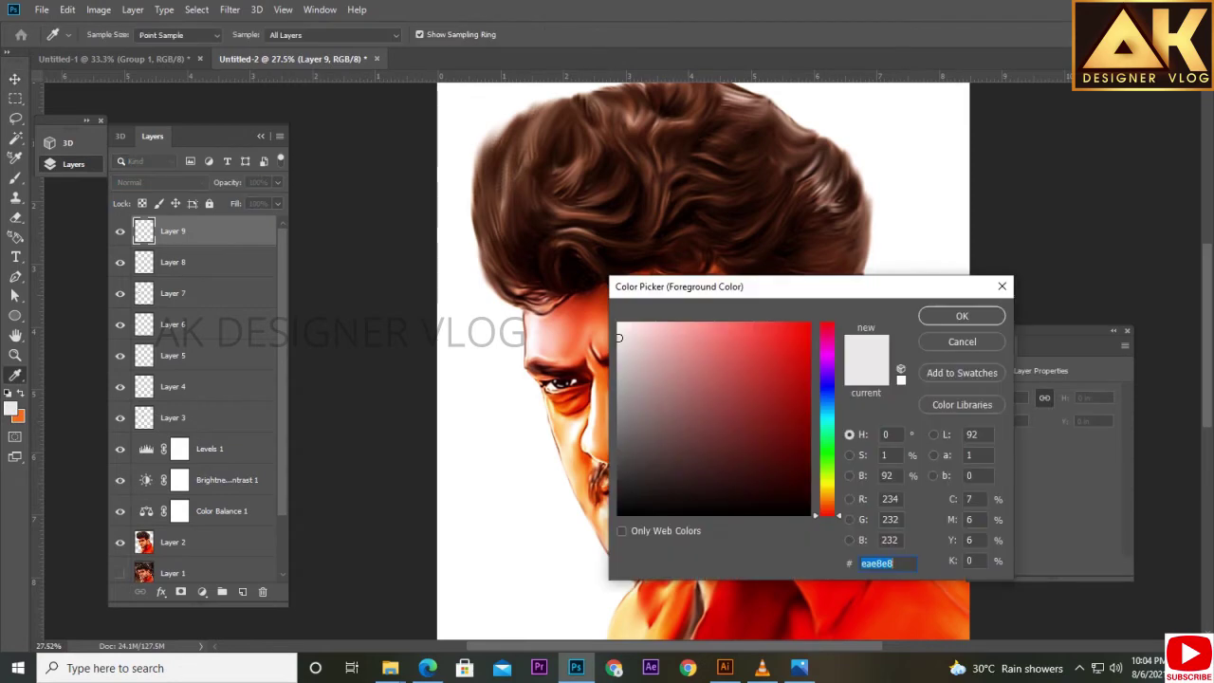
{"action": "left_click", "coordinate": [787, 346]}
{"action": "left_click", "coordinate": [961, 316]}
{"action": "scroll", "coordinate": [853, 123], "scroll_direction": "up", "scroll_amount": 2}
{"action": "key", "text": "b"}
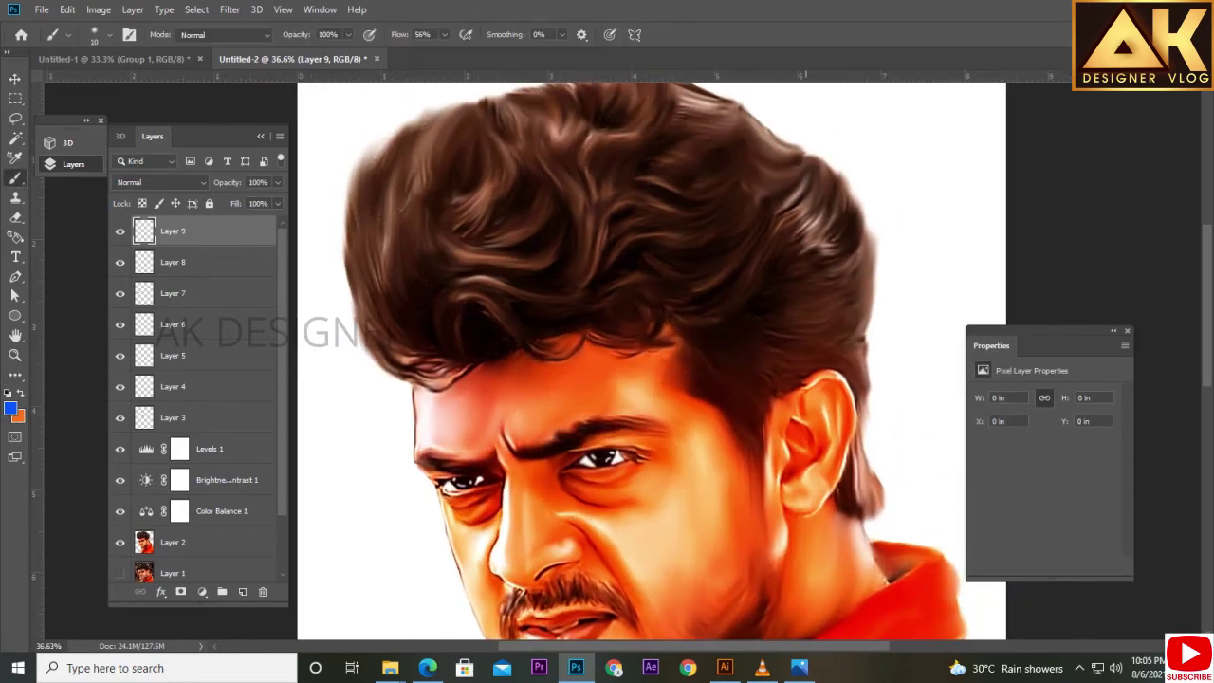
{"action": "scroll", "coordinate": [854, 123], "scroll_direction": "up", "scroll_amount": 1}
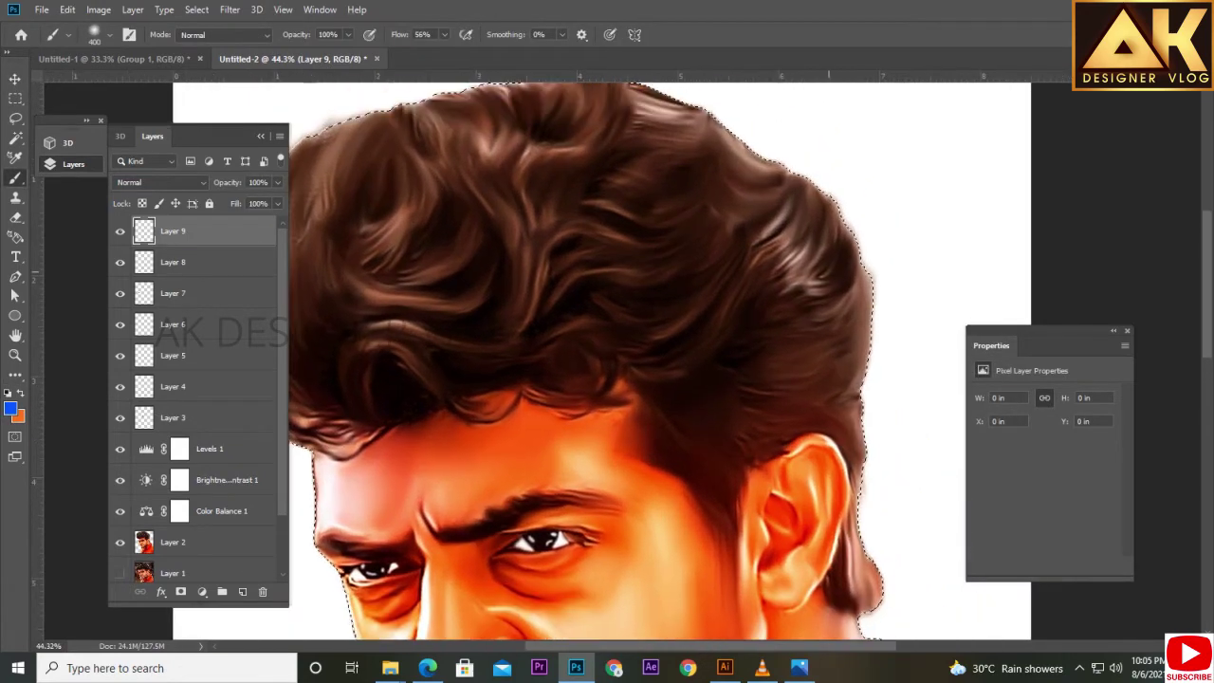
{"action": "left_click", "coordinate": [159, 182]}
{"action": "left_click", "coordinate": [142, 532]}
Paint blue along the right hair edge on Layer 9 with a larger brush.
{"action": "key", "text": "bracketright"}
{"action": "key", "text": "bracketright"}
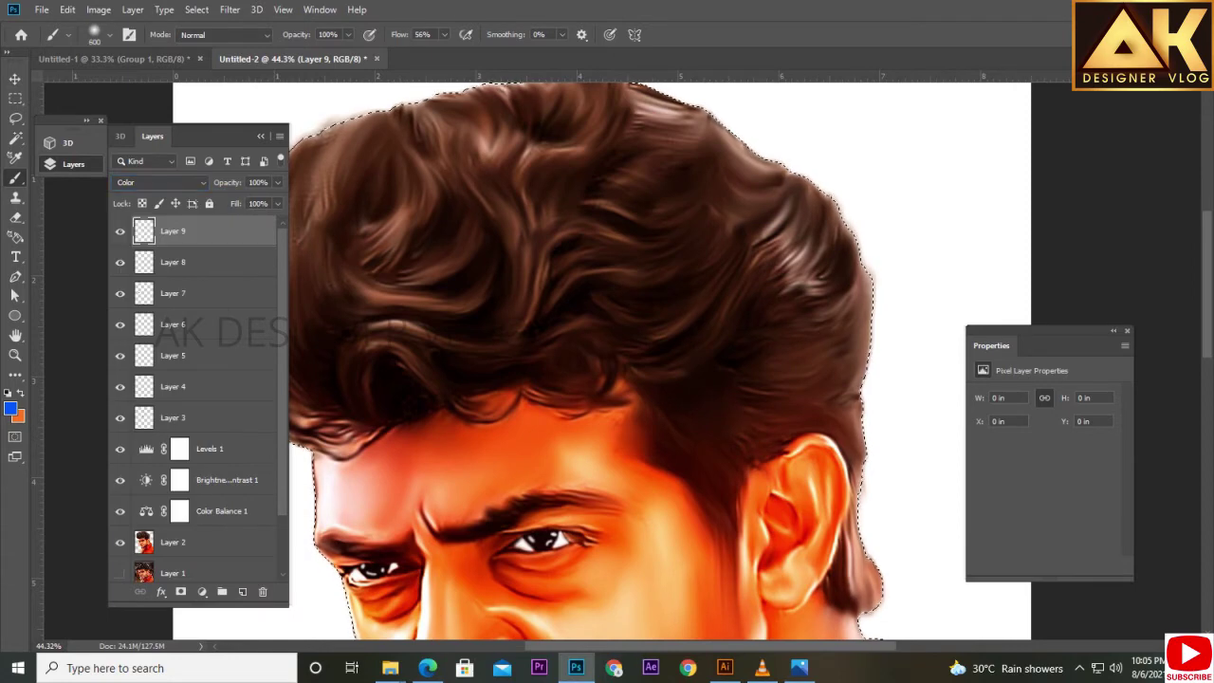
{"action": "left_click_drag", "start_coordinate": [858, 209], "coordinate": [868, 398]}
{"action": "left_click_drag", "start_coordinate": [682, 105], "coordinate": [834, 199]}
{"action": "left_click_drag", "start_coordinate": [531, 228], "coordinate": [502, 436]}
{"action": "left_click_drag", "start_coordinate": [854, 379], "coordinate": [711, 298]}
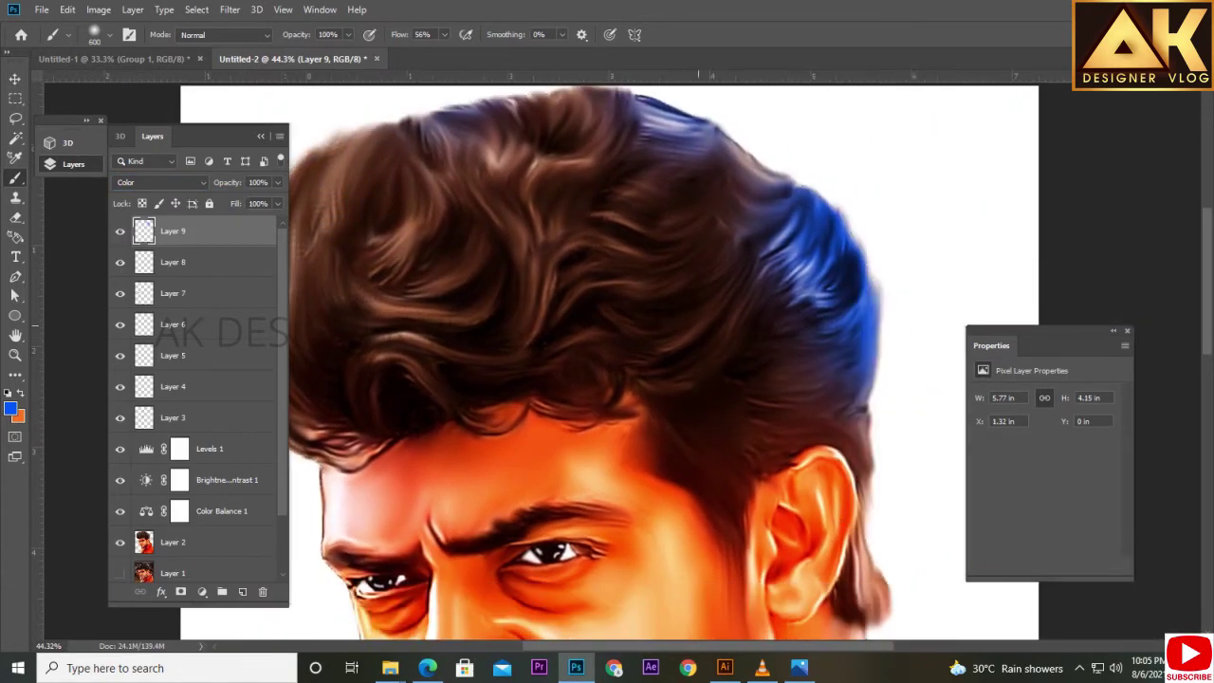
{"action": "left_click_drag", "start_coordinate": [711, 569], "coordinate": [711, 204]}
On new Layer 10, paint blue along the neck and jawline and more onto the hair.
{"action": "key", "text": "ctrl+shift+alt+n"}
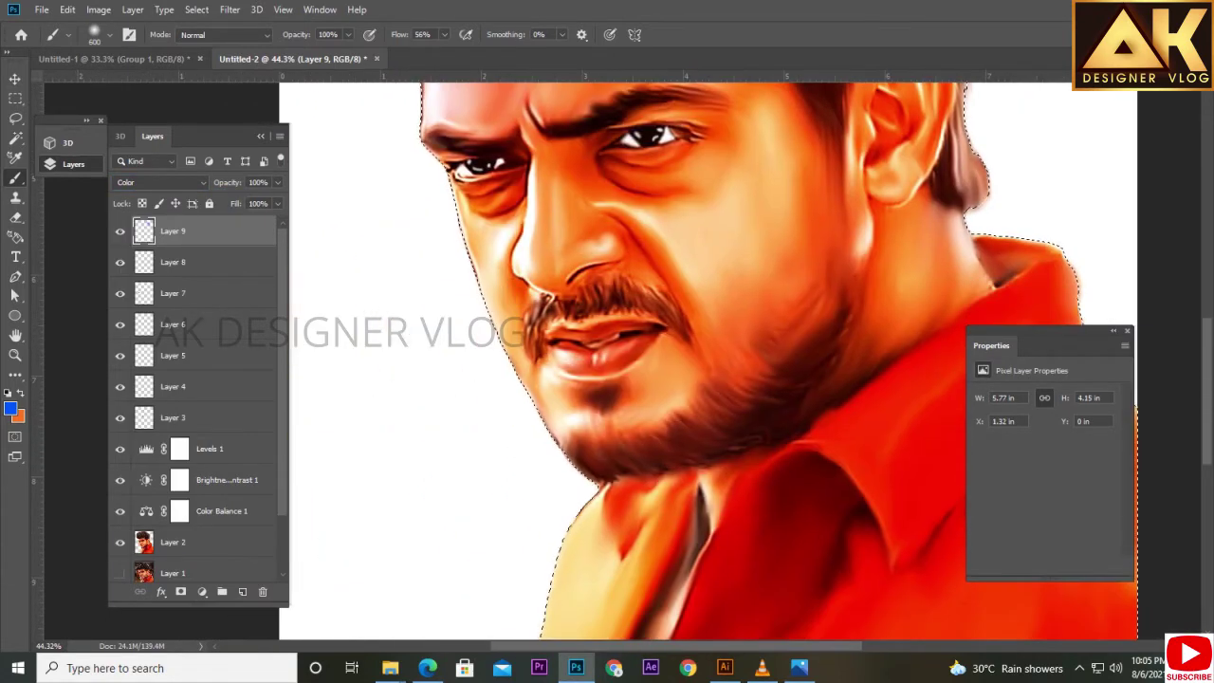
{"action": "mouse_move", "coordinate": [711, 285]}
{"action": "left_mouse_down"}
{"action": "mouse_move", "coordinate": [673, 323]}
{"action": "mouse_move", "coordinate": [638, 322]}
{"action": "left_mouse_up"}
{"action": "key", "text": "bracketleft"}
{"action": "key", "text": "bracketleft"}
{"action": "key", "text": "bracketleft"}
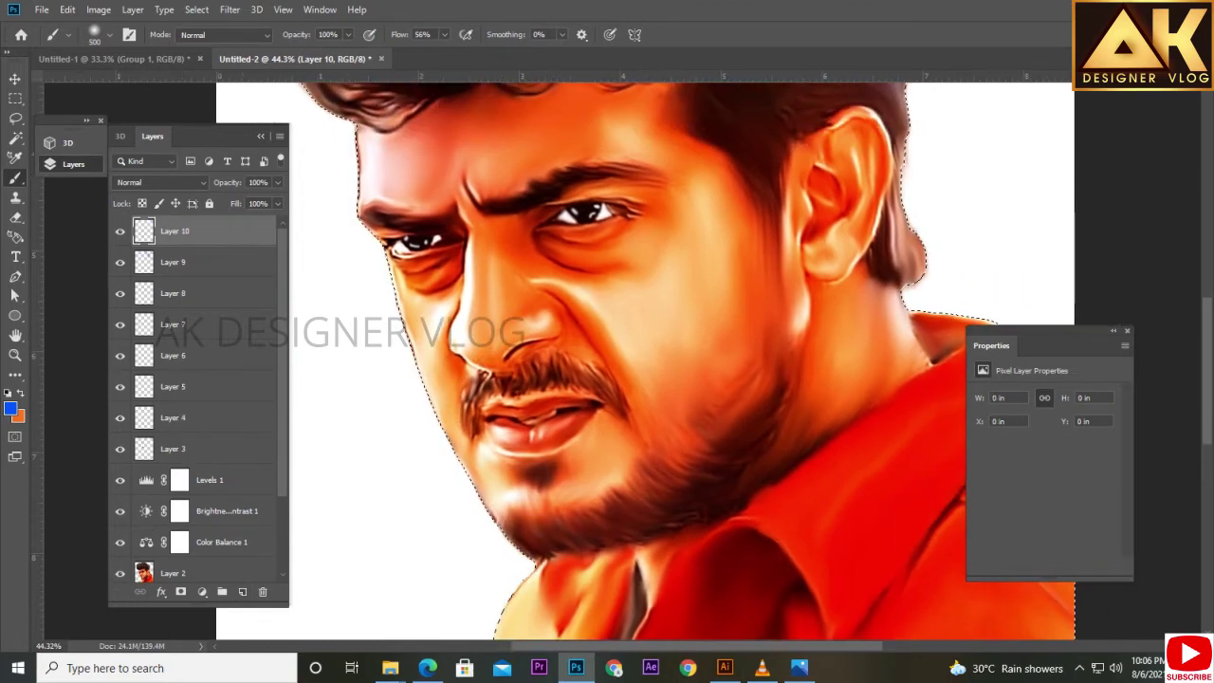
{"action": "mouse_move", "coordinate": [806, 327]}
{"action": "left_mouse_down"}
{"action": "mouse_move", "coordinate": [768, 417]}
{"action": "mouse_move", "coordinate": [668, 493]}
{"action": "left_mouse_up"}
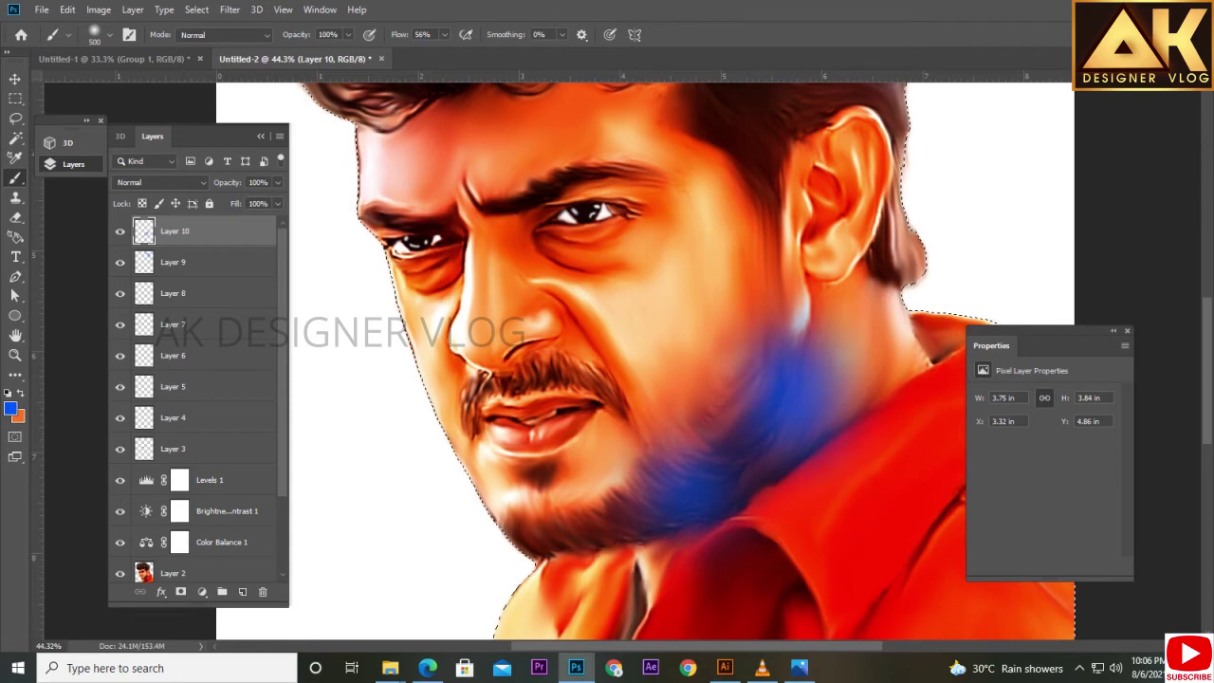
{"action": "key", "text": "ctrl+minus"}
{"action": "key", "text": "ctrl+minus"}
{"action": "left_click_drag", "start_coordinate": [678, 116], "coordinate": [798, 242]}
Set Layer 10's blend mode to Hue, erase excess tint, and set Layer 11 to Color.
{"action": "left_click", "coordinate": [159, 182]}
{"action": "left_click", "coordinate": [133, 236]}
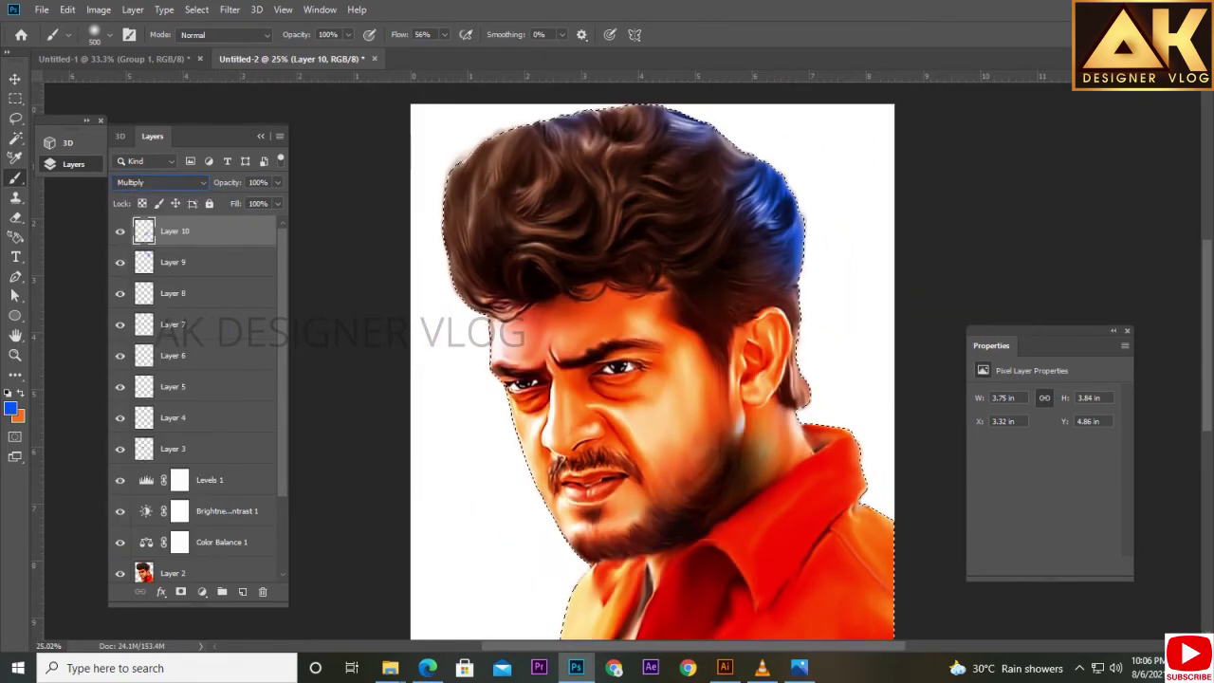
{"action": "key", "text": "Down"}
{"action": "key", "text": "Down"}
{"action": "key", "text": "Down"}
{"action": "key", "text": "Down"}
{"action": "key", "text": "Down"}
{"action": "key", "text": "Down"}
{"action": "key", "text": "Down"}
{"action": "key", "text": "Down"}
{"action": "key", "text": "Down"}
{"action": "key", "text": "Down"}
{"action": "key", "text": "Down"}
{"action": "key", "text": "Down"}
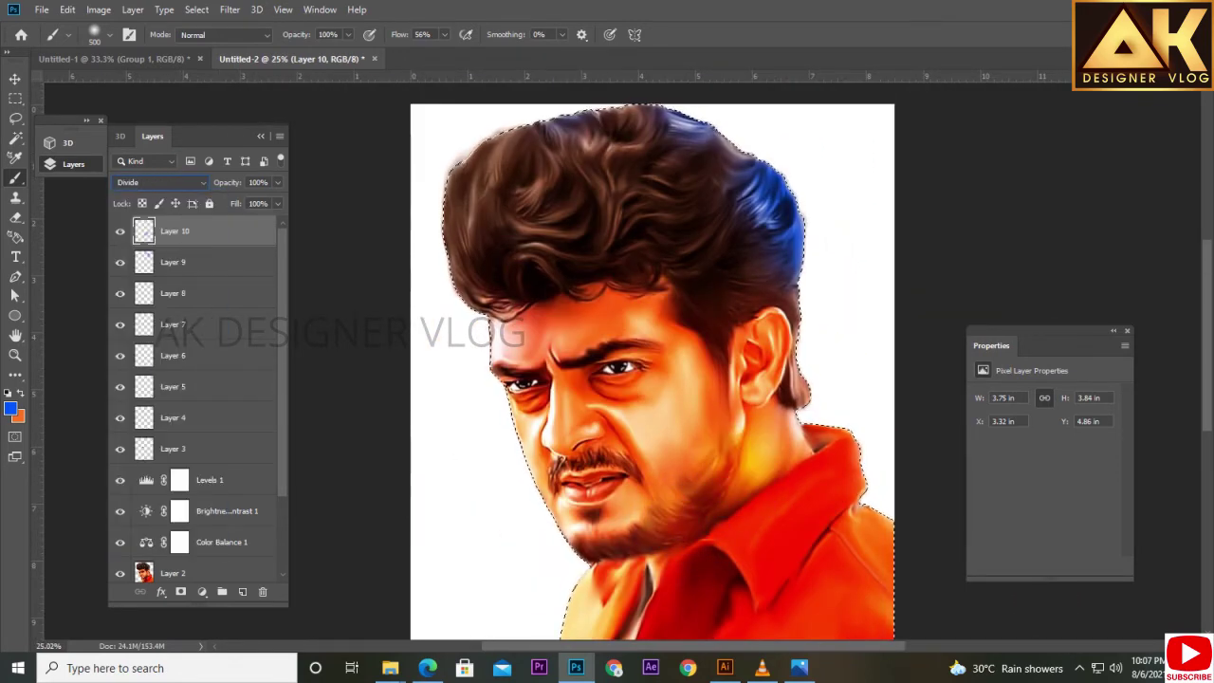
{"action": "key", "text": "Down"}
{"action": "key", "text": "ctrl+d"}
{"action": "key", "text": "e"}
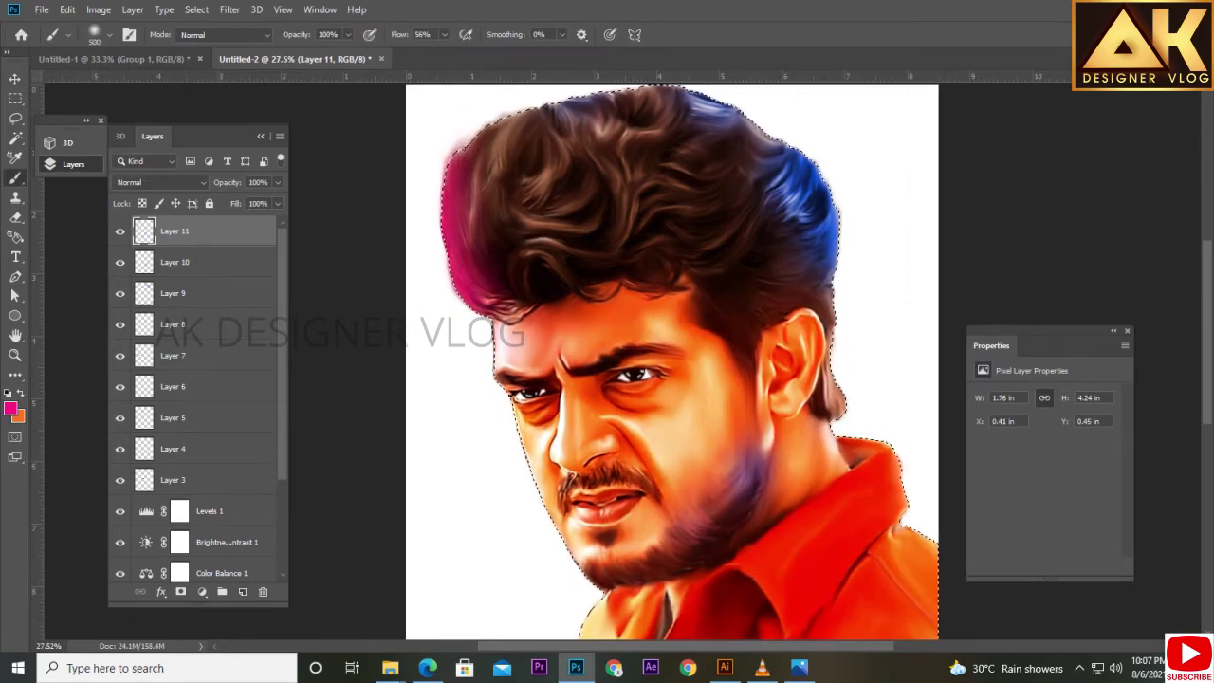
{"action": "left_click", "coordinate": [161, 182]}
{"action": "left_click", "coordinate": [162, 537]}
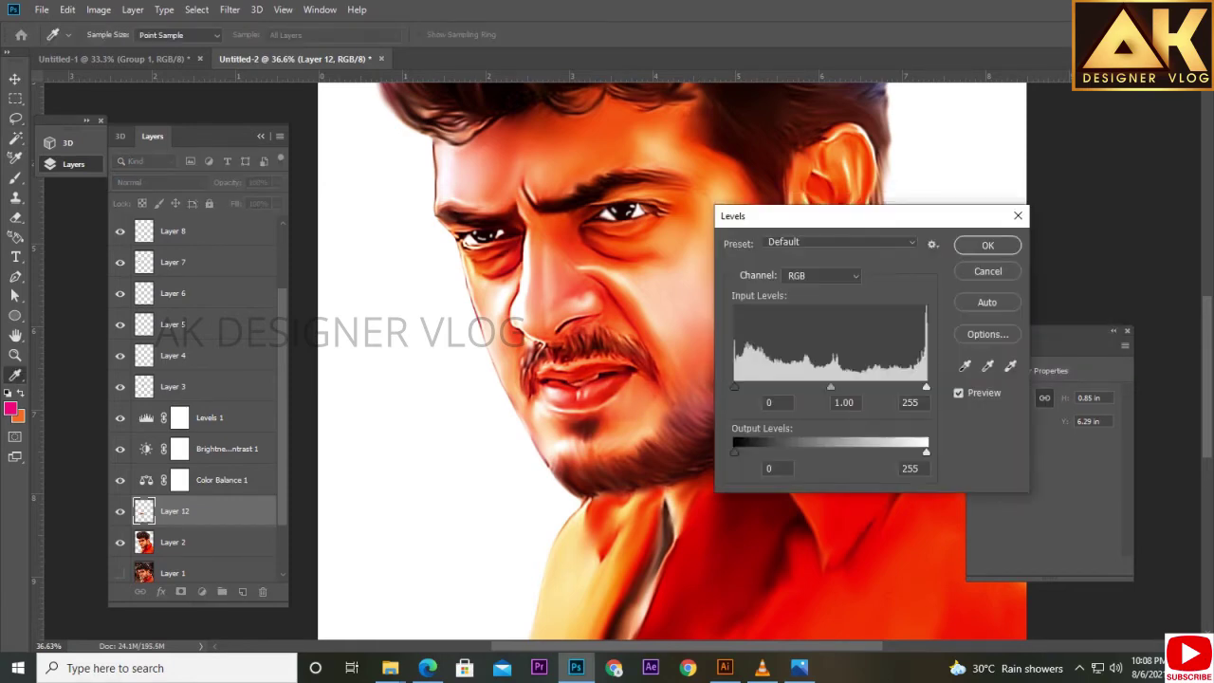
Create a new painting layer above Levels 1 for the hair highlights.
{"action": "key", "text": "bracketleft"}
{"action": "key", "text": "bracketleft"}
{"action": "key", "text": "bracketleft"}
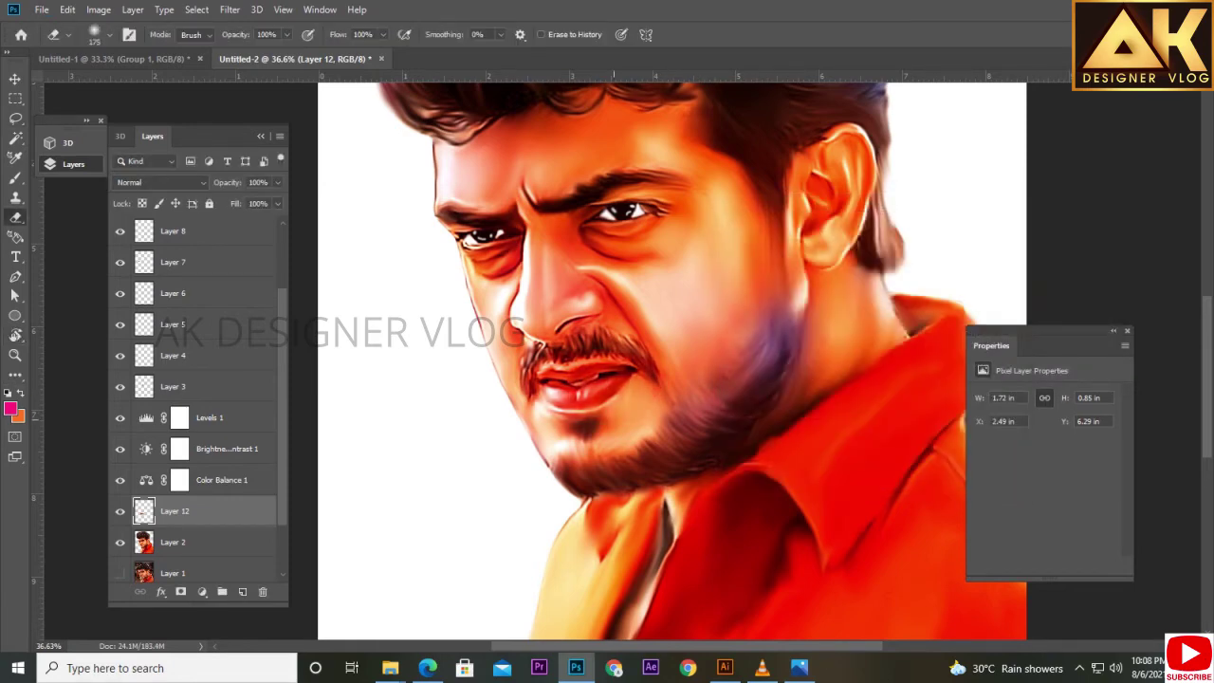
{"action": "scroll", "coordinate": [663, 360], "scroll_direction": "up", "scroll_amount": 2}
{"action": "key", "text": "v"}
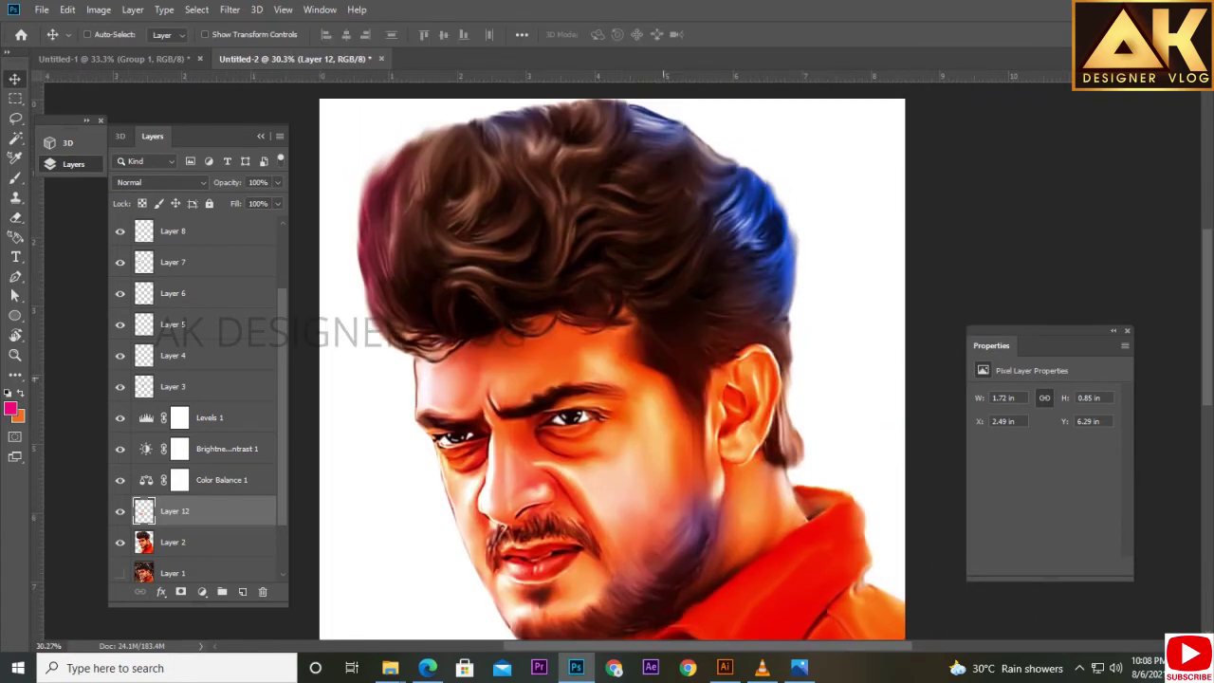
{"action": "left_click", "coordinate": [210, 417]}
{"action": "key", "text": "ctrl+shift+alt+n"}
{"action": "key", "text": "b"}
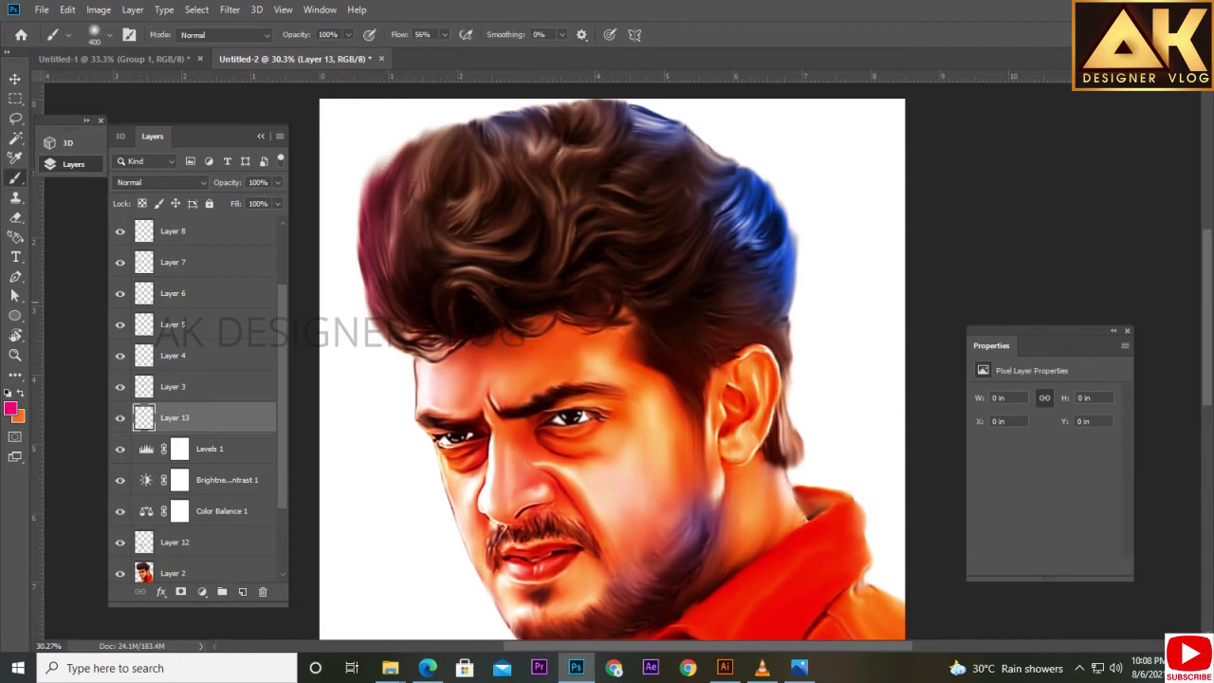
Try a magenta streak across the hair, undo it, and adjust the brush settings.
{"action": "left_click_drag", "start_coordinate": [460, 285], "coordinate": [577, 177]}
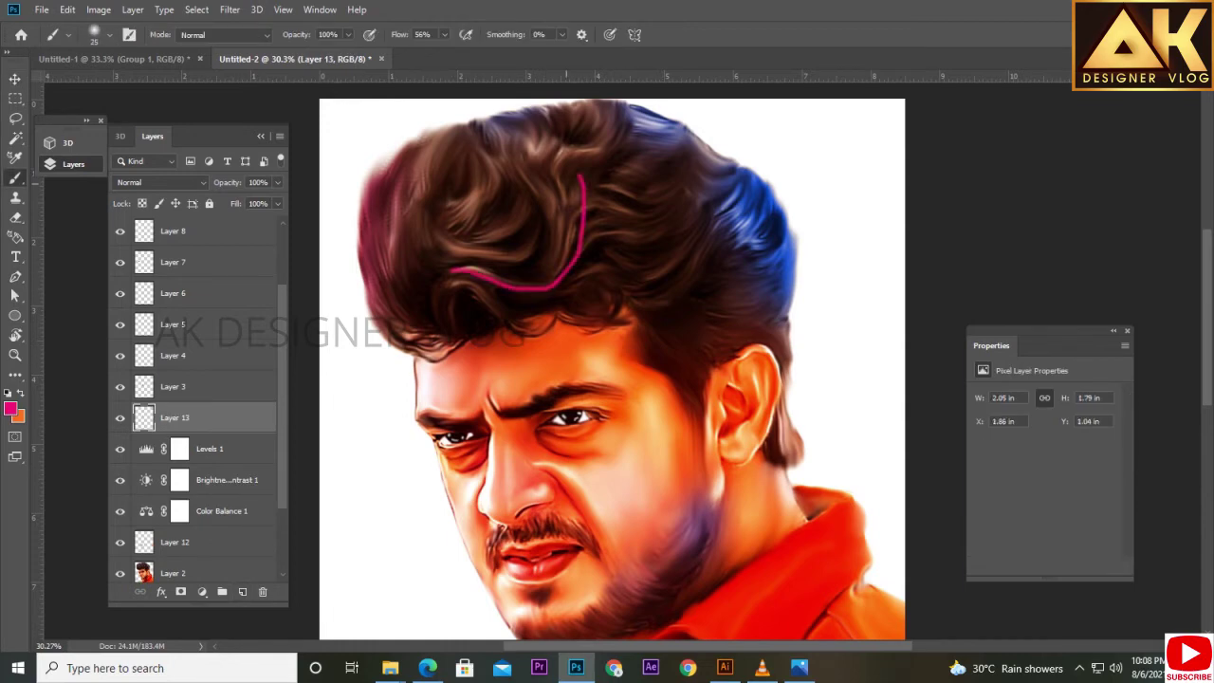
{"action": "key", "text": "ctrl+z"}
{"action": "left_click", "coordinate": [128, 34]}
{"action": "scroll", "coordinate": [882, 214], "scroll_direction": "down", "scroll_amount": 2}
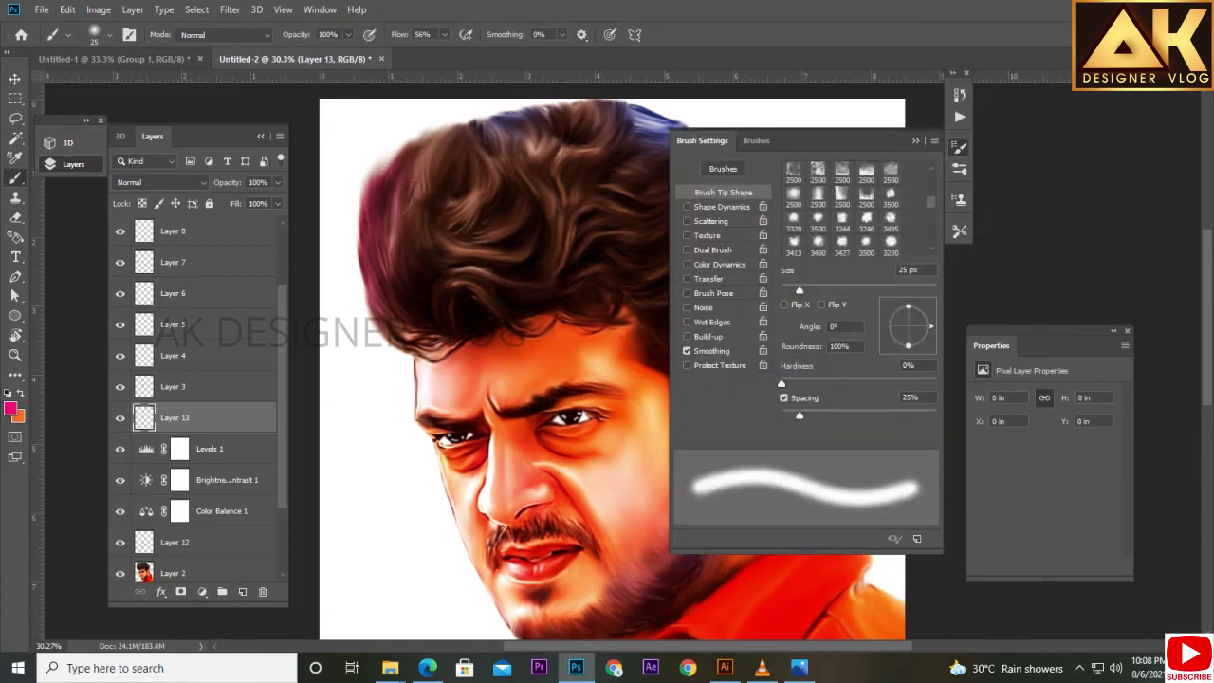
{"action": "scroll", "coordinate": [882, 214], "scroll_direction": "down", "scroll_amount": 2}
{"action": "scroll", "coordinate": [881, 214], "scroll_direction": "down", "scroll_amount": 2}
{"action": "scroll", "coordinate": [882, 214], "scroll_direction": "down", "scroll_amount": 2}
{"action": "scroll", "coordinate": [886, 207], "scroll_direction": "up", "scroll_amount": 5}
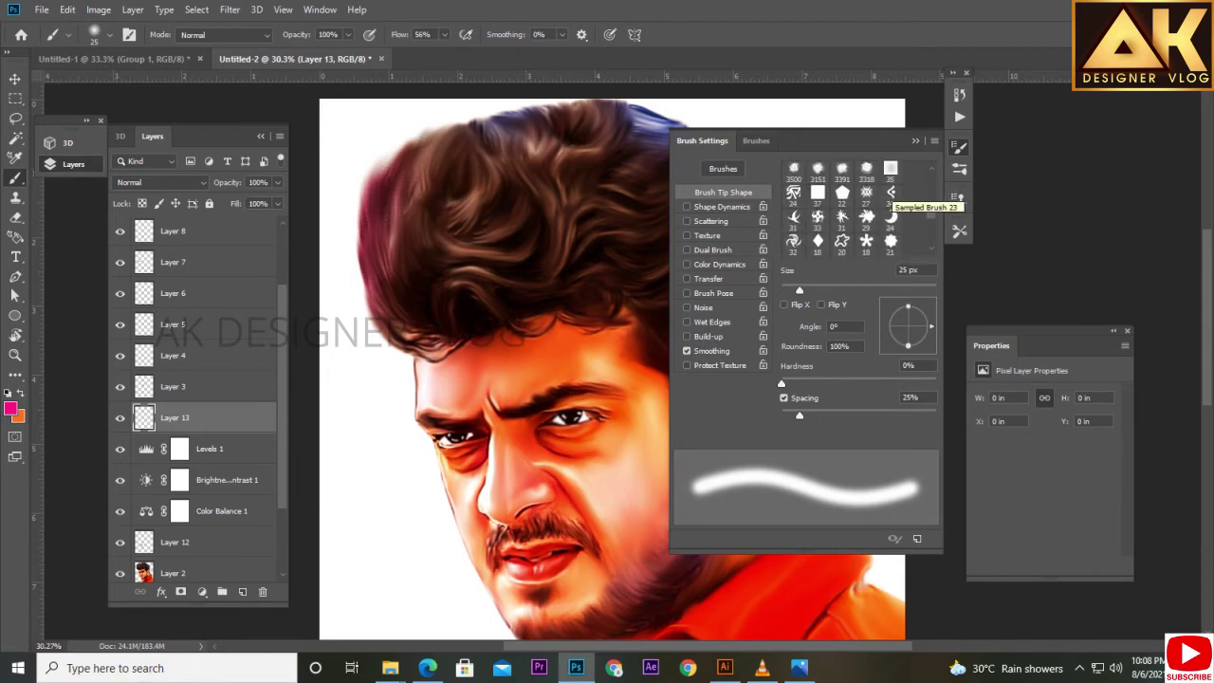
{"action": "left_click", "coordinate": [959, 147]}
{"action": "scroll", "coordinate": [452, 360], "scroll_direction": "up", "scroll_amount": 1}
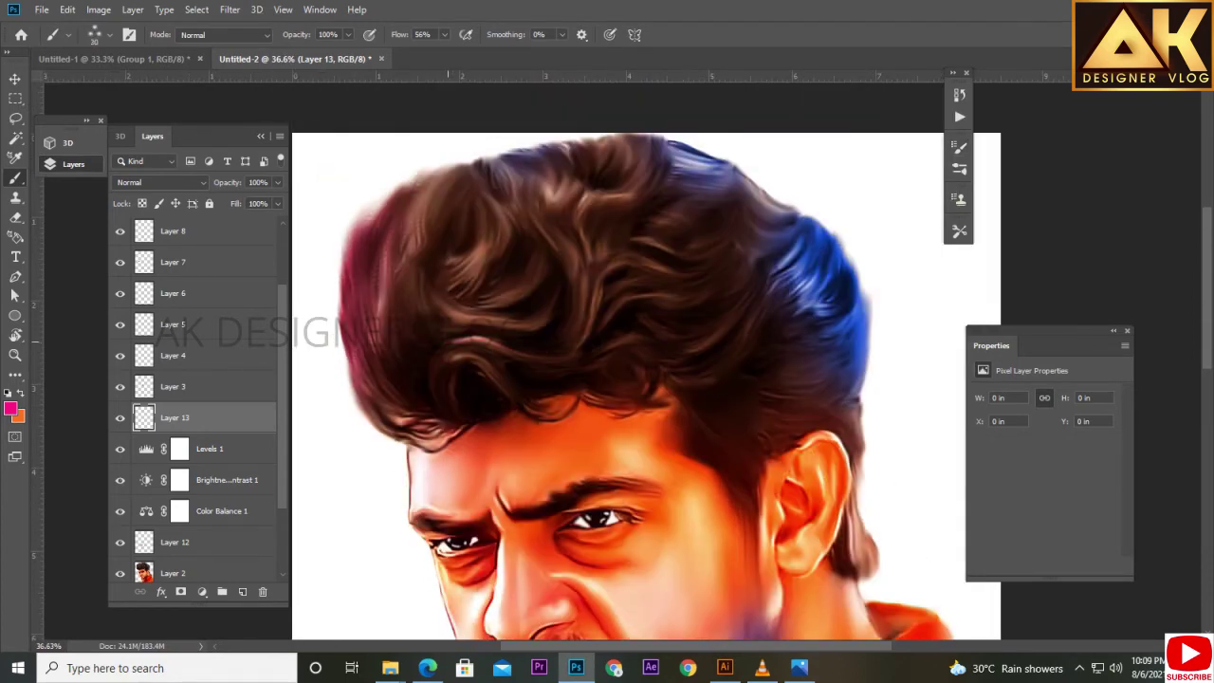
Paint several pink streaks through the hair on top of the head.
{"action": "mouse_move", "coordinate": [597, 272]}
{"action": "left_mouse_down"}
{"action": "mouse_move", "coordinate": [442, 337]}
{"action": "mouse_move", "coordinate": [657, 221]}
{"action": "left_mouse_up"}
{"action": "scroll", "coordinate": [427, 345], "scroll_direction": "up", "scroll_amount": 2}
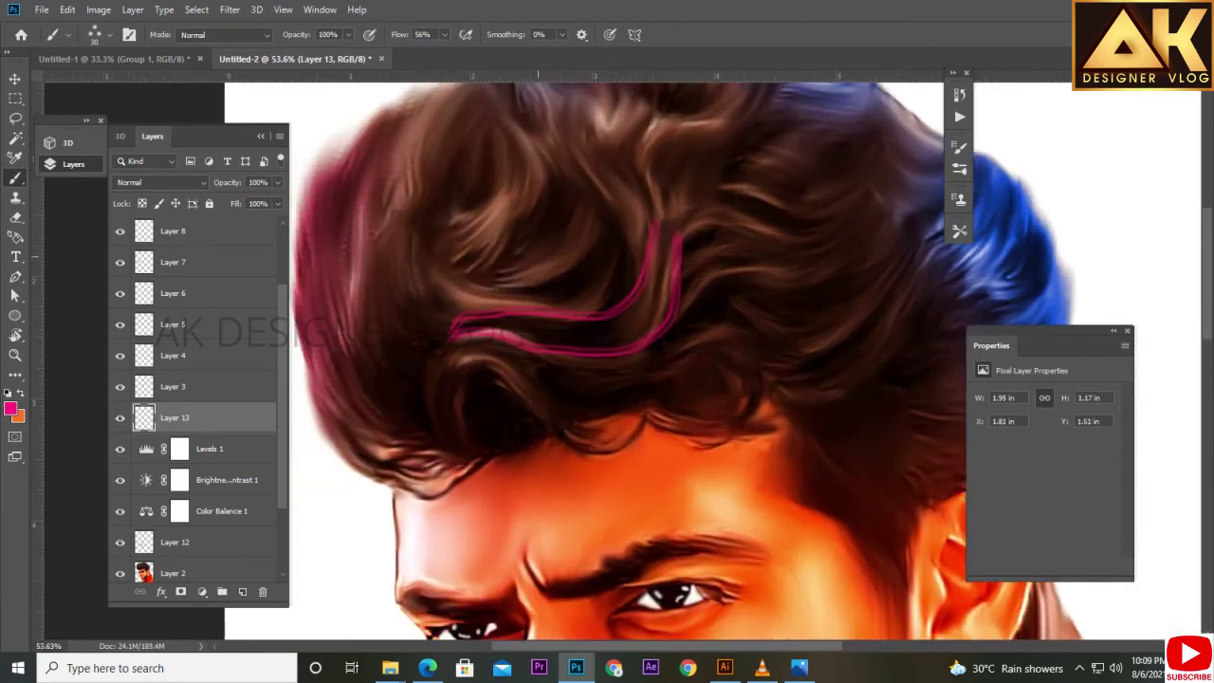
{"action": "left_click_drag", "start_coordinate": [489, 299], "coordinate": [647, 183]}
{"action": "key", "text": "ctrl+z"}
{"action": "left_click_drag", "start_coordinate": [445, 309], "coordinate": [620, 174]}
Soften the pink streaks with Gaussian Blur and zoom out to view the portrait.
{"action": "left_click", "coordinate": [229, 9]}
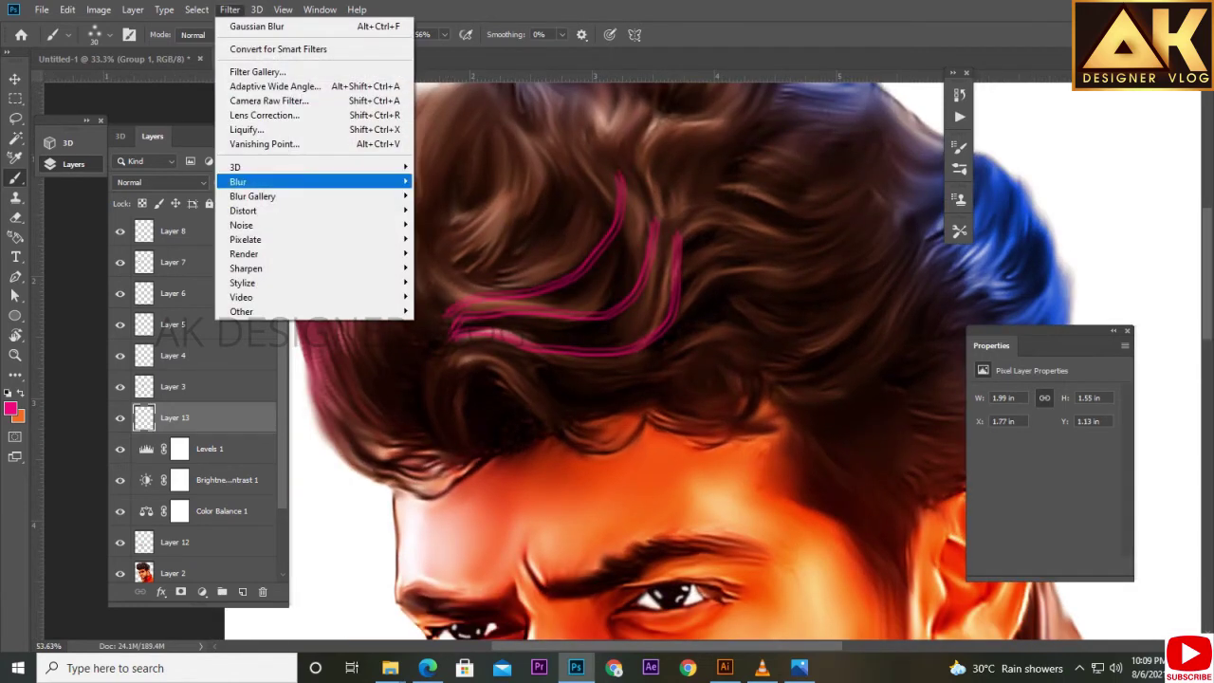
{"action": "left_click", "coordinate": [229, 10]}
{"action": "left_click", "coordinate": [229, 9]}
{"action": "left_click", "coordinate": [447, 238]}
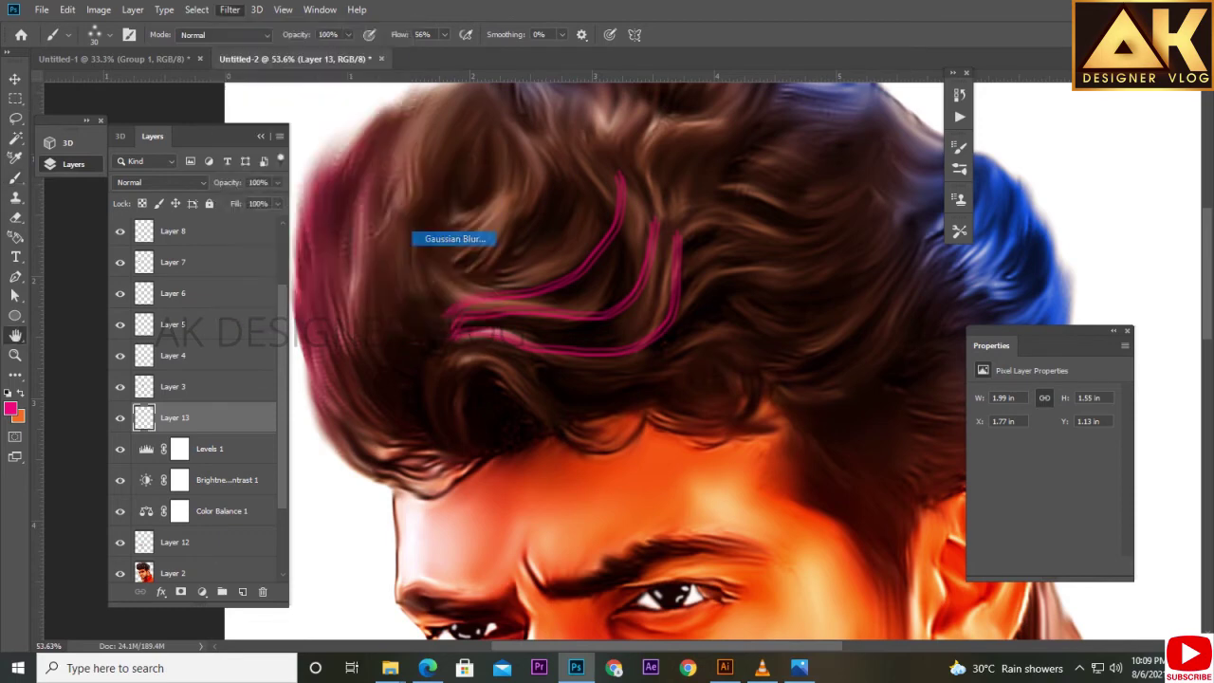
{"action": "key", "text": "Return"}
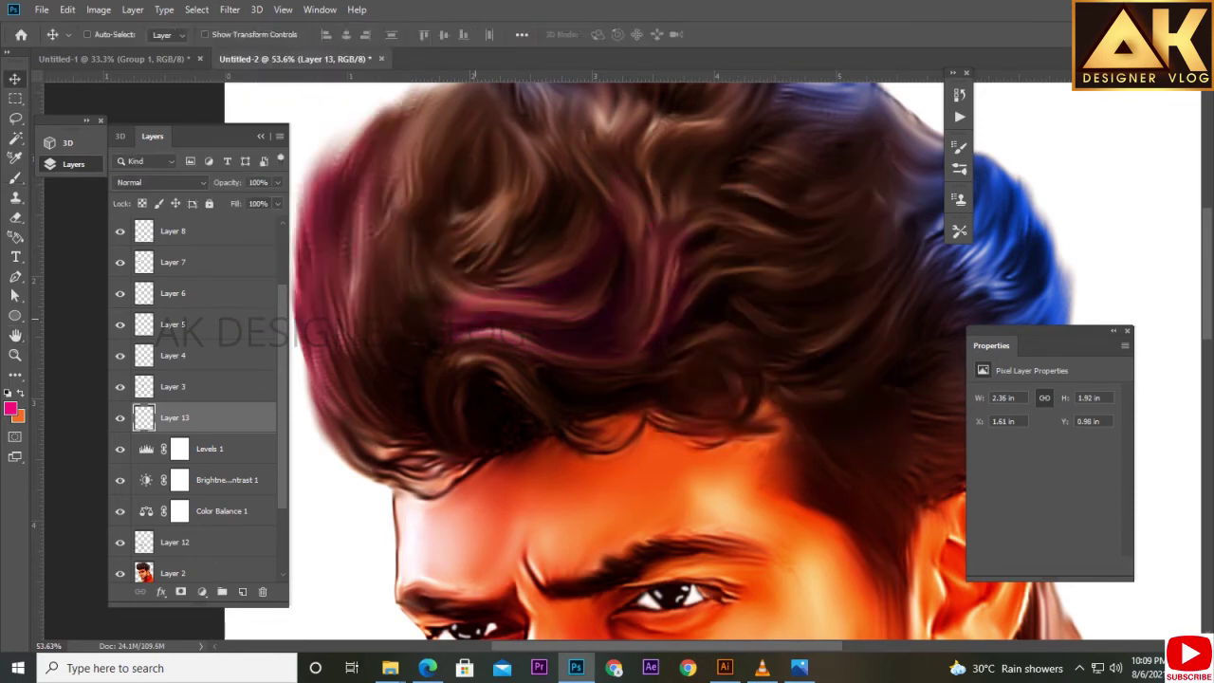
{"action": "key", "text": "e"}
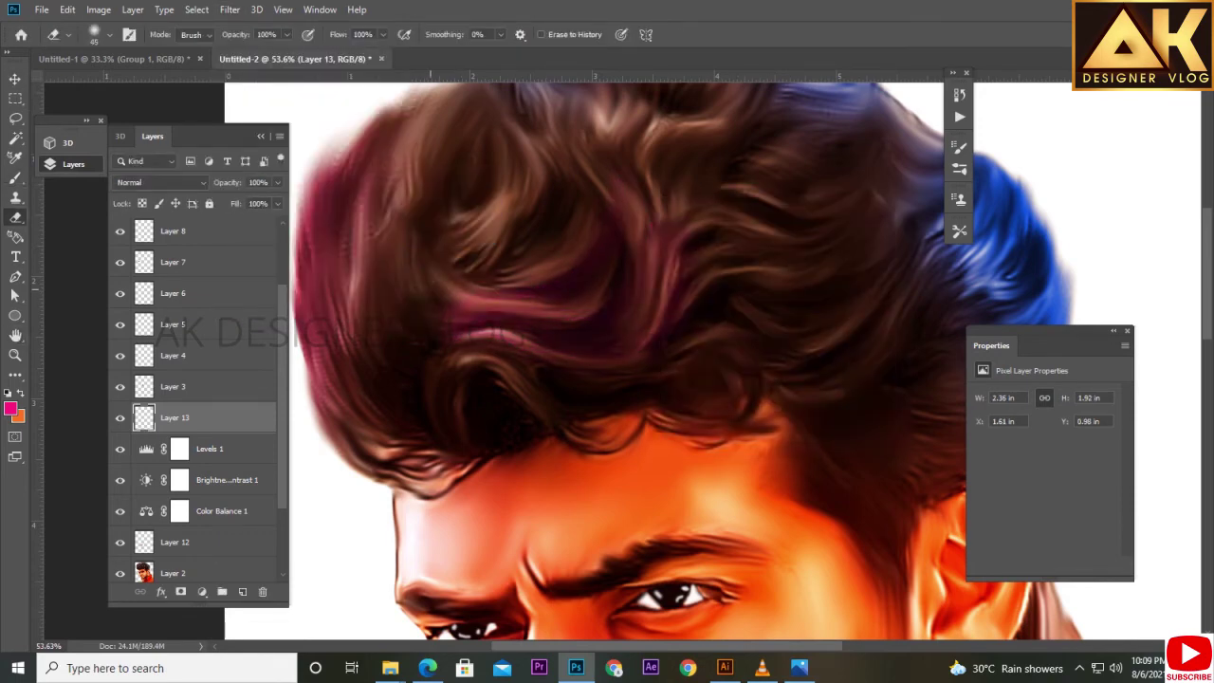
{"action": "key", "text": "v"}
{"action": "scroll", "coordinate": [557, 178], "scroll_direction": "down", "scroll_amount": 2}
{"action": "scroll", "coordinate": [557, 178], "scroll_direction": "down", "scroll_amount": 3}
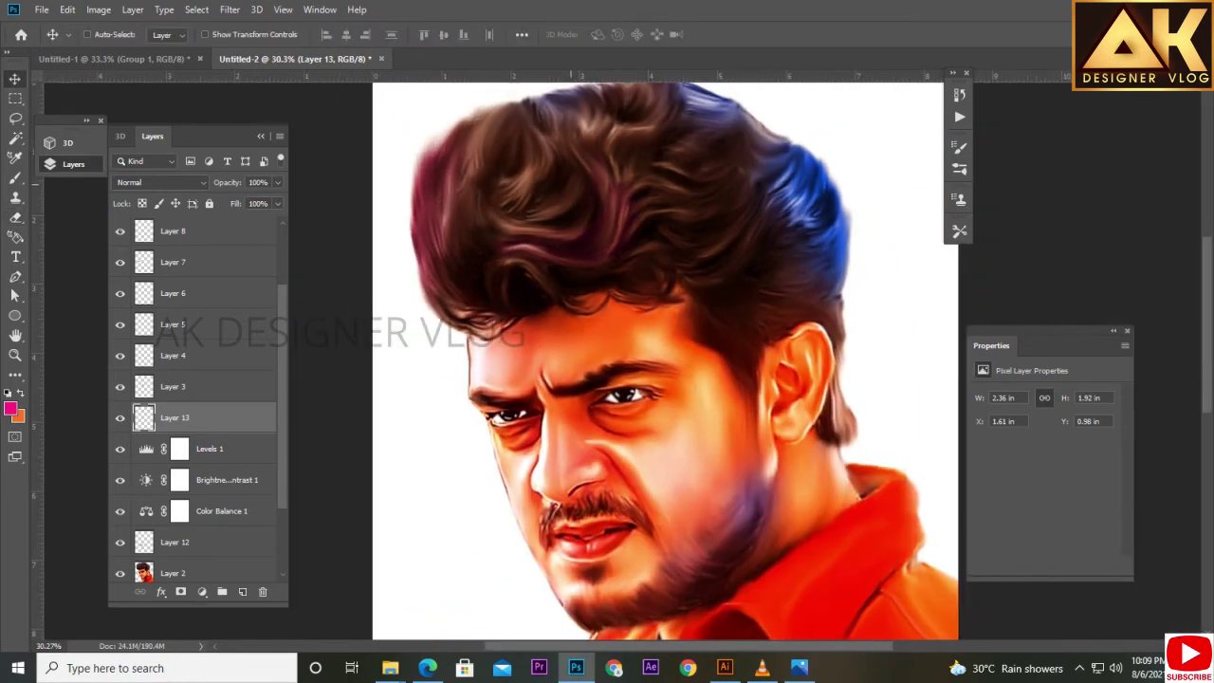
{"action": "scroll", "coordinate": [557, 179], "scroll_direction": "down", "scroll_amount": 1}
Try smudging the shirt bottom with the All Purpose Blend brush, then undo it.
{"action": "scroll", "coordinate": [622, 362], "scroll_direction": "down", "scroll_amount": 1}
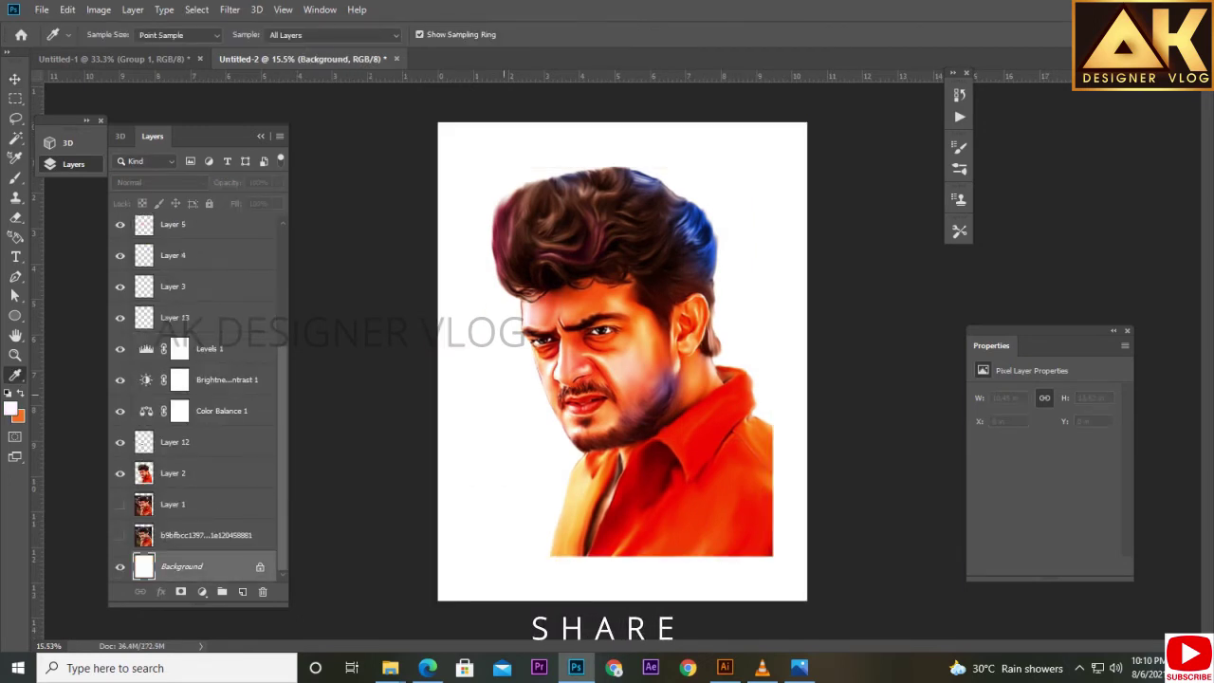
{"action": "left_click", "coordinate": [102, 34]}
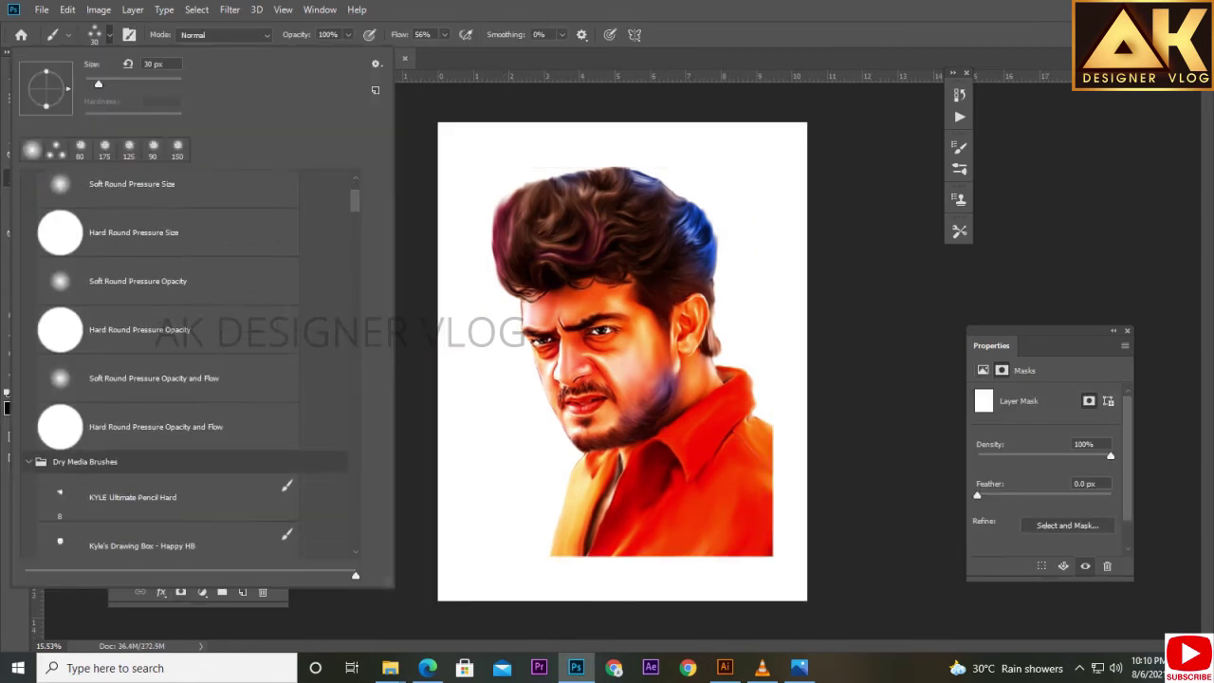
{"action": "scroll", "coordinate": [190, 360], "scroll_direction": "down", "scroll_amount": 5}
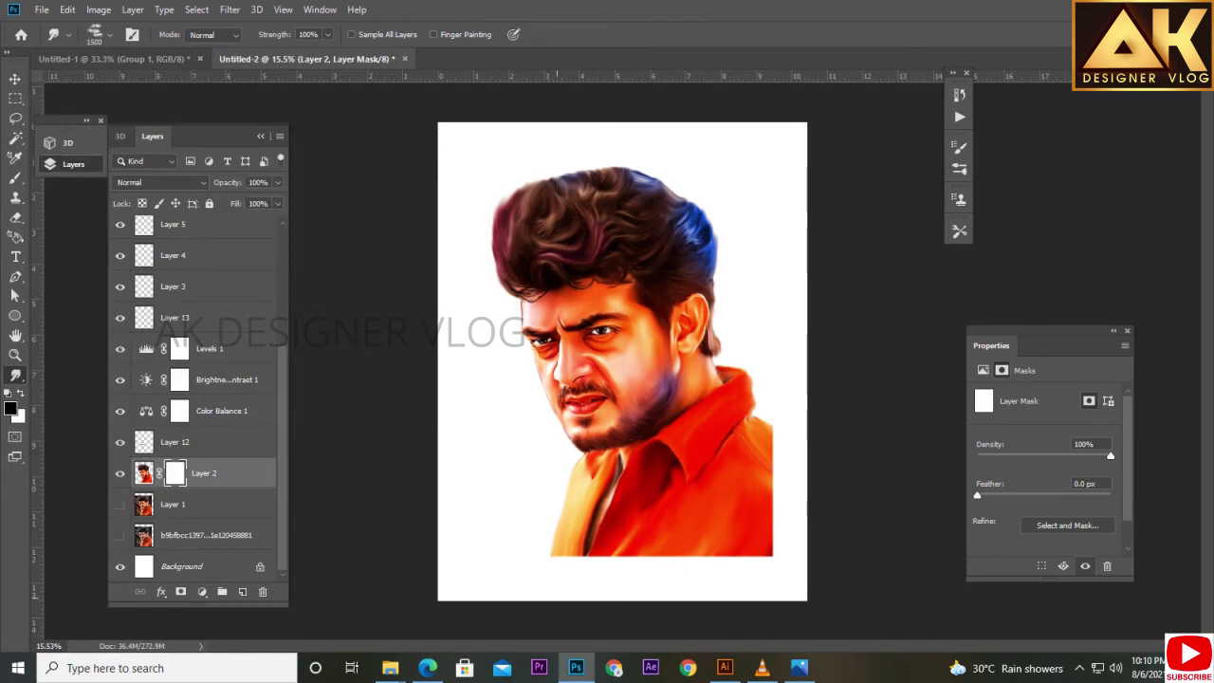
{"action": "left_click", "coordinate": [95, 34]}
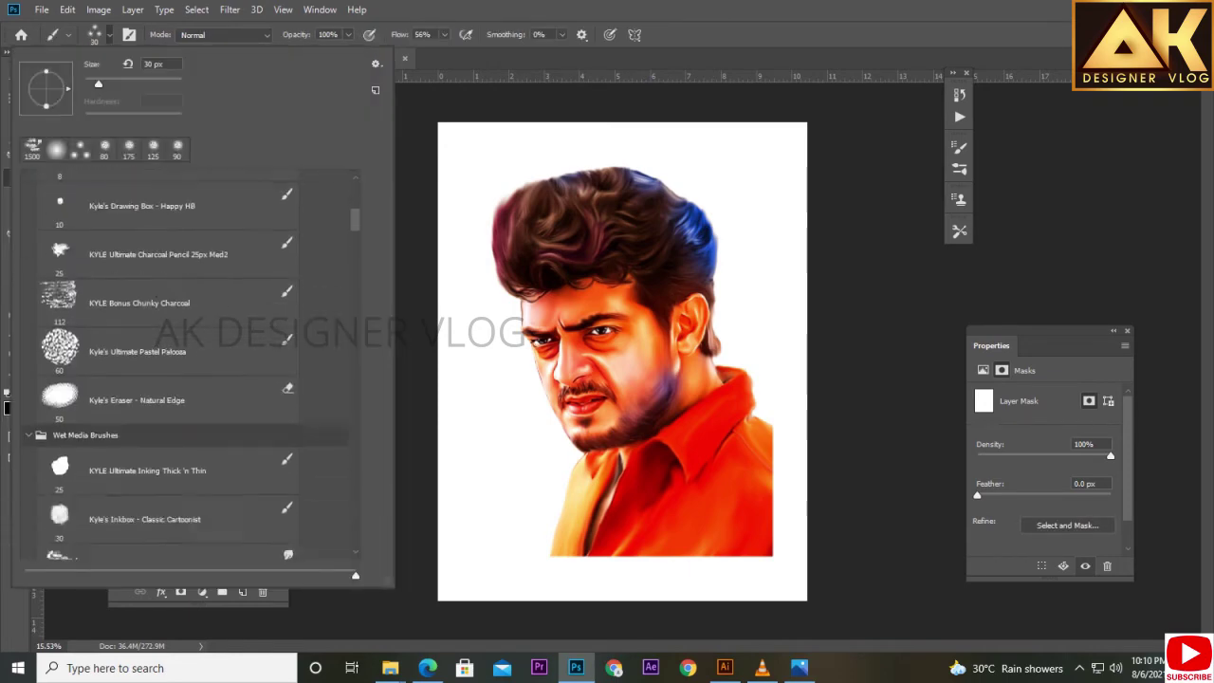
{"action": "scroll", "coordinate": [166, 379], "scroll_direction": "down", "scroll_amount": 5}
{"action": "left_click", "coordinate": [166, 481]}
{"action": "key", "text": "Escape"}
{"action": "left_click_drag", "start_coordinate": [583, 540], "coordinate": [669, 540]}
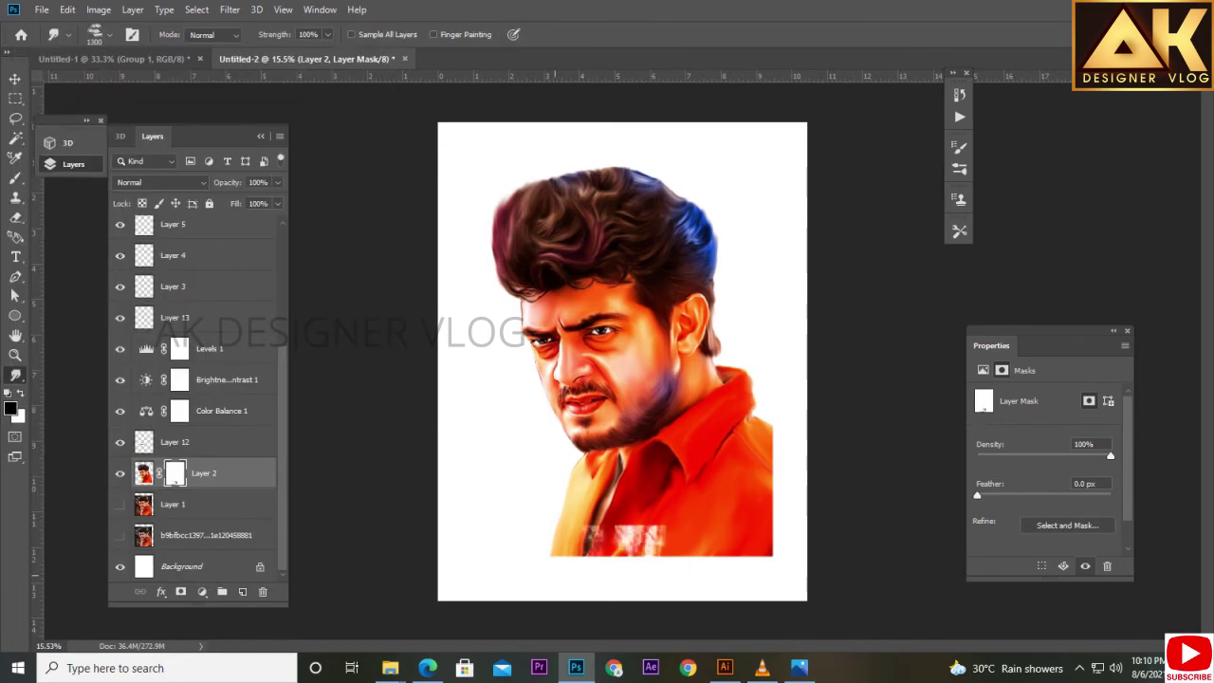
{"action": "scroll", "coordinate": [626, 531], "scroll_direction": "up", "scroll_amount": 2}
{"action": "key", "text": "ctrl+z"}
Switch to the Brush tool and choose a cloudy textured brush preset.
{"action": "left_click", "coordinate": [95, 34]}
{"action": "scroll", "coordinate": [180, 379], "scroll_direction": "down", "scroll_amount": 5}
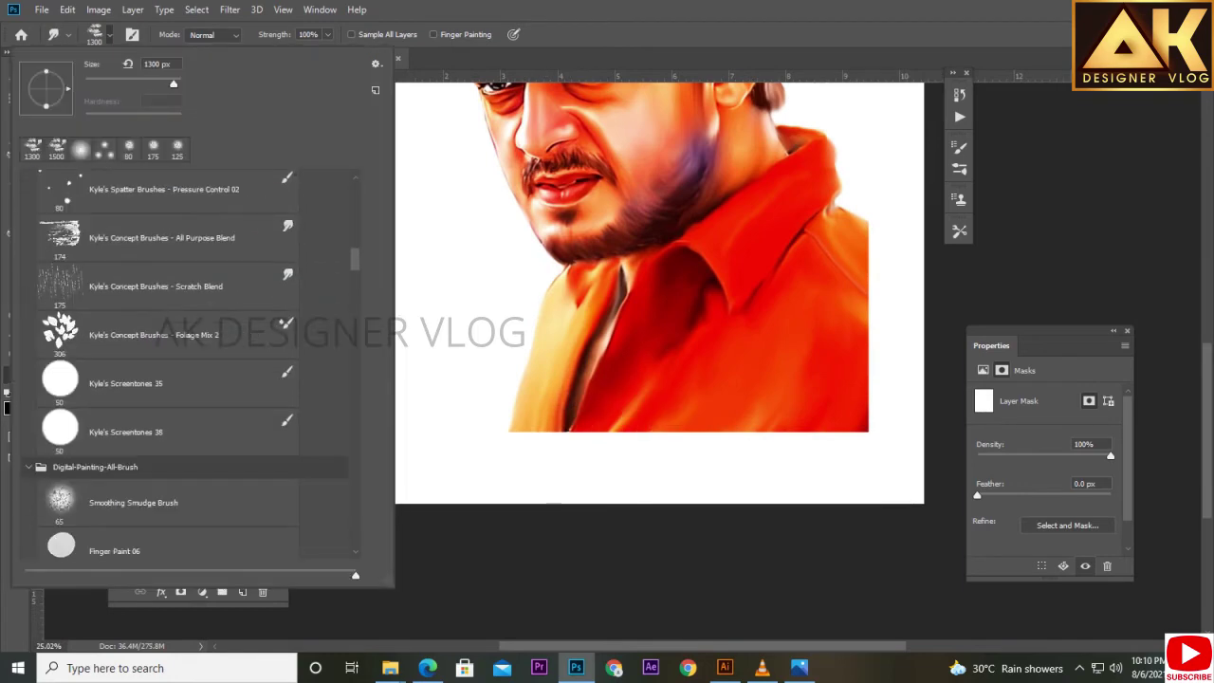
{"action": "scroll", "coordinate": [180, 379], "scroll_direction": "down", "scroll_amount": 5}
{"action": "key", "text": "Escape"}
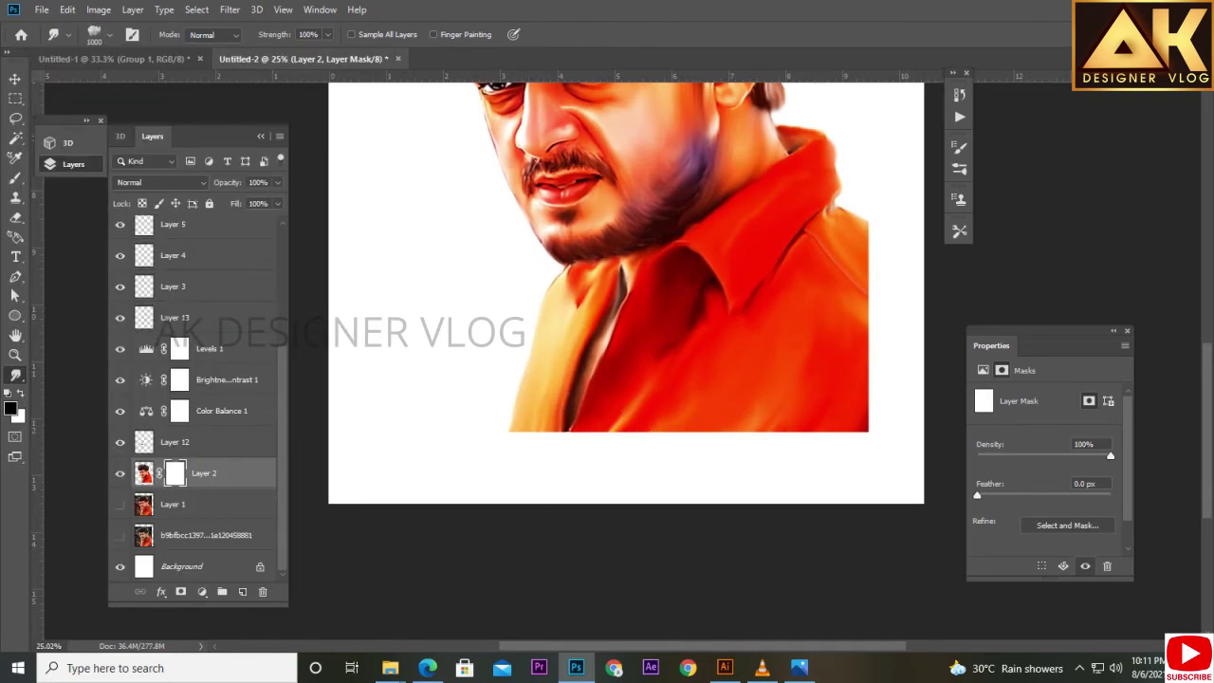
{"action": "key", "text": "b"}
{"action": "left_click", "coordinate": [95, 34]}
{"action": "scroll", "coordinate": [180, 379], "scroll_direction": "down", "scroll_amount": 5}
{"action": "scroll", "coordinate": [180, 380], "scroll_direction": "down", "scroll_amount": 5}
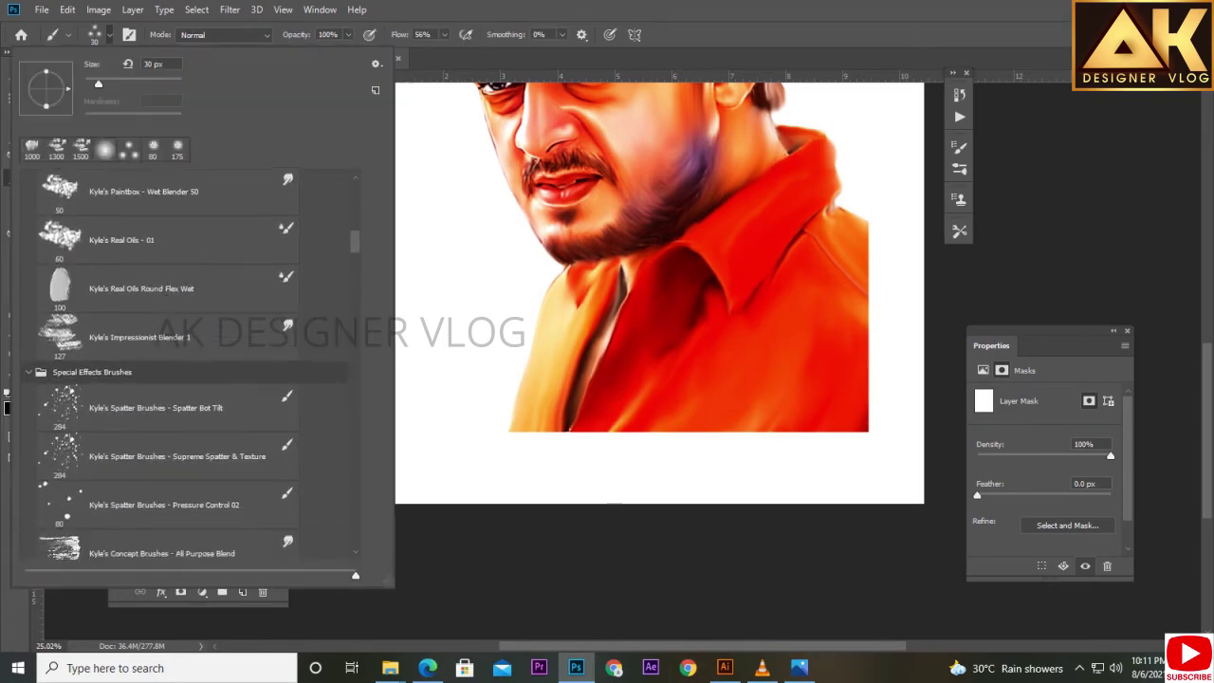
{"action": "scroll", "coordinate": [180, 379], "scroll_direction": "down", "scroll_amount": 5}
{"action": "scroll", "coordinate": [180, 379], "scroll_direction": "down", "scroll_amount": 5}
{"action": "double_click", "coordinate": [161, 430]}
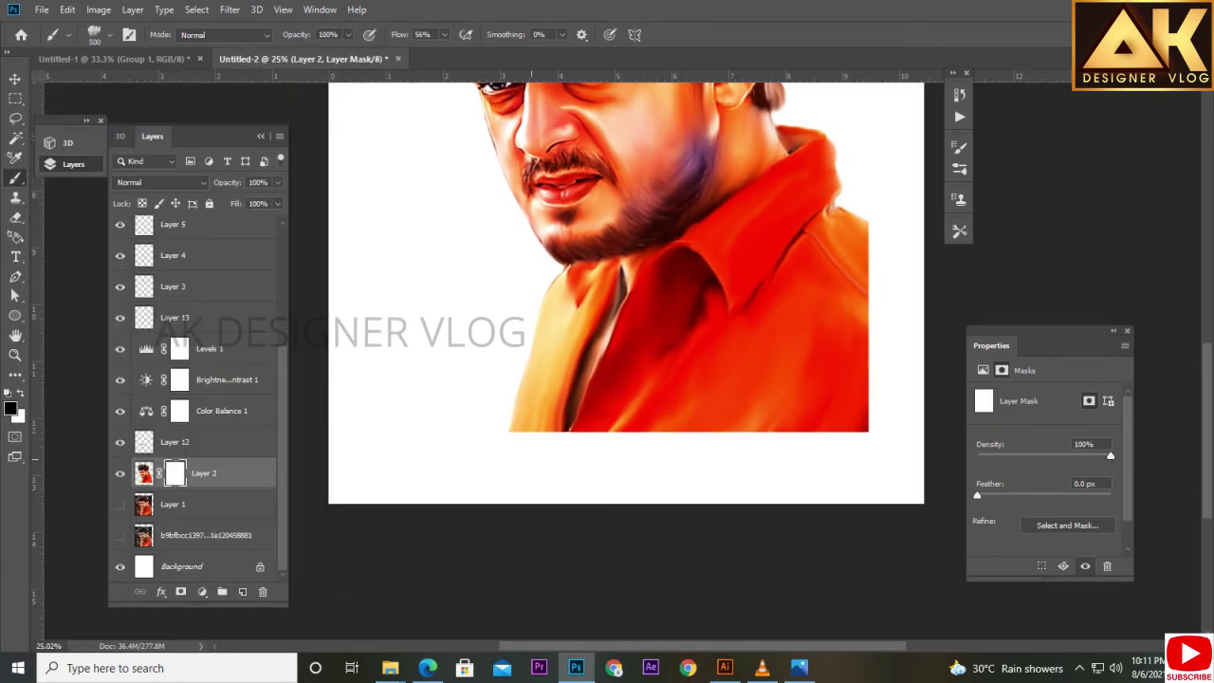
Paint cloudy fades along the shirt's bottom, lower-right corner and right edge, enlarging the brush.
{"action": "key", "text": "bracketright"}
{"action": "mouse_move", "coordinate": [569, 428]}
{"action": "left_mouse_down"}
{"action": "mouse_move", "coordinate": [541, 418]}
{"action": "mouse_move", "coordinate": [616, 417]}
{"action": "mouse_move", "coordinate": [588, 417]}
{"action": "mouse_move", "coordinate": [623, 432]}
{"action": "mouse_move", "coordinate": [607, 422]}
{"action": "left_mouse_up"}
{"action": "key", "text": "bracketright"}
{"action": "key", "text": "bracketright"}
{"action": "mouse_move", "coordinate": [749, 422]}
{"action": "left_mouse_down"}
{"action": "mouse_move", "coordinate": [858, 360]}
{"action": "mouse_move", "coordinate": [849, 228]}
{"action": "mouse_move", "coordinate": [815, 422]}
{"action": "mouse_move", "coordinate": [682, 418]}
{"action": "mouse_move", "coordinate": [863, 407]}
{"action": "mouse_move", "coordinate": [677, 417]}
{"action": "left_mouse_up"}
{"action": "key", "text": "bracketright"}
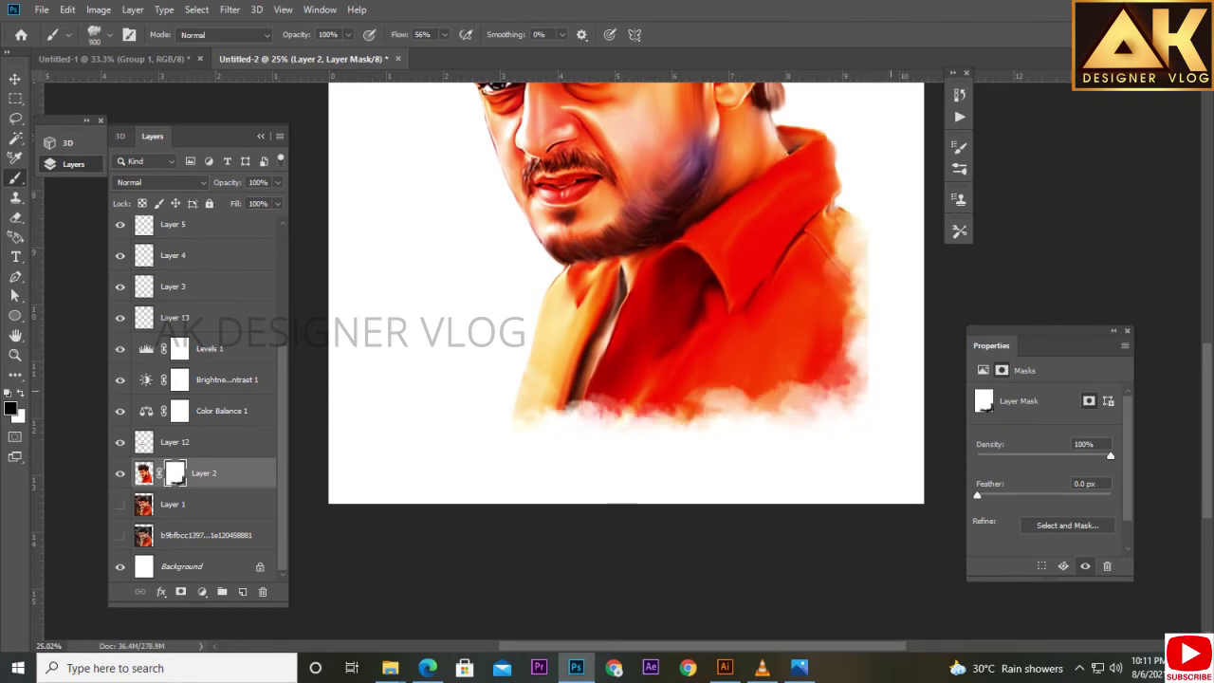
{"action": "left_click_drag", "start_coordinate": [889, 389], "coordinate": [853, 379]}
{"action": "key", "text": "bracketright"}
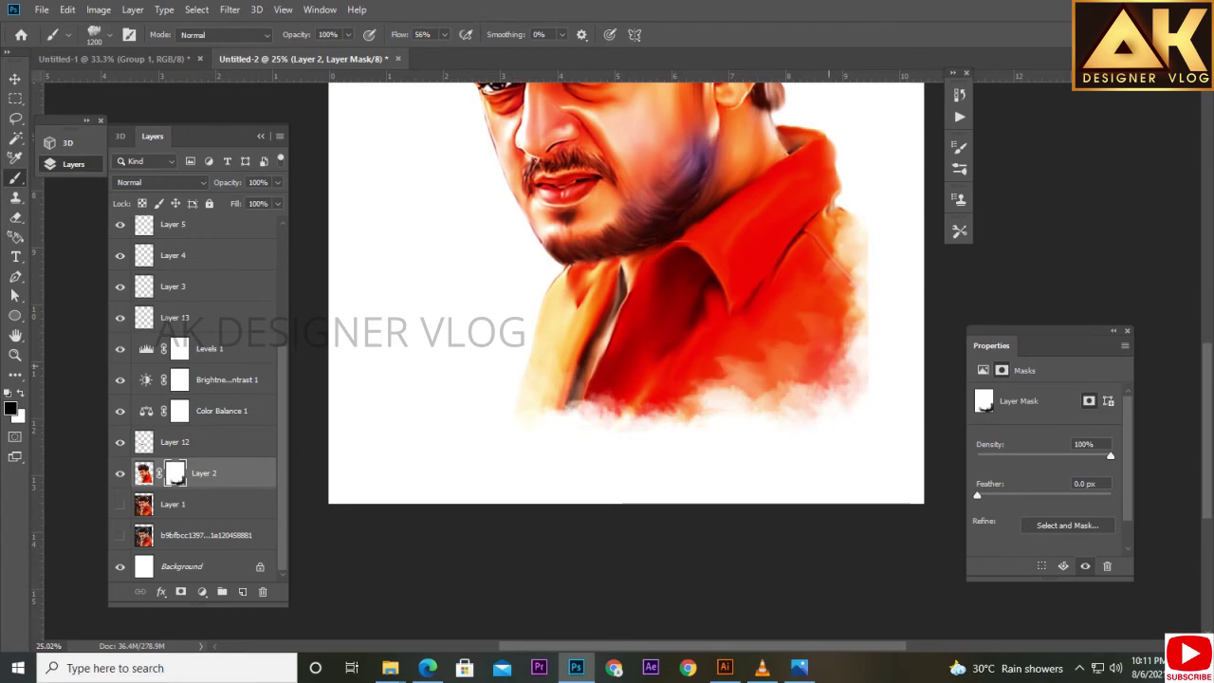
{"action": "scroll", "coordinate": [573, 379], "scroll_direction": "down", "scroll_amount": 2}
Create new Layer 14 beneath the Layer 2 portrait layer.
{"action": "key", "text": "v"}
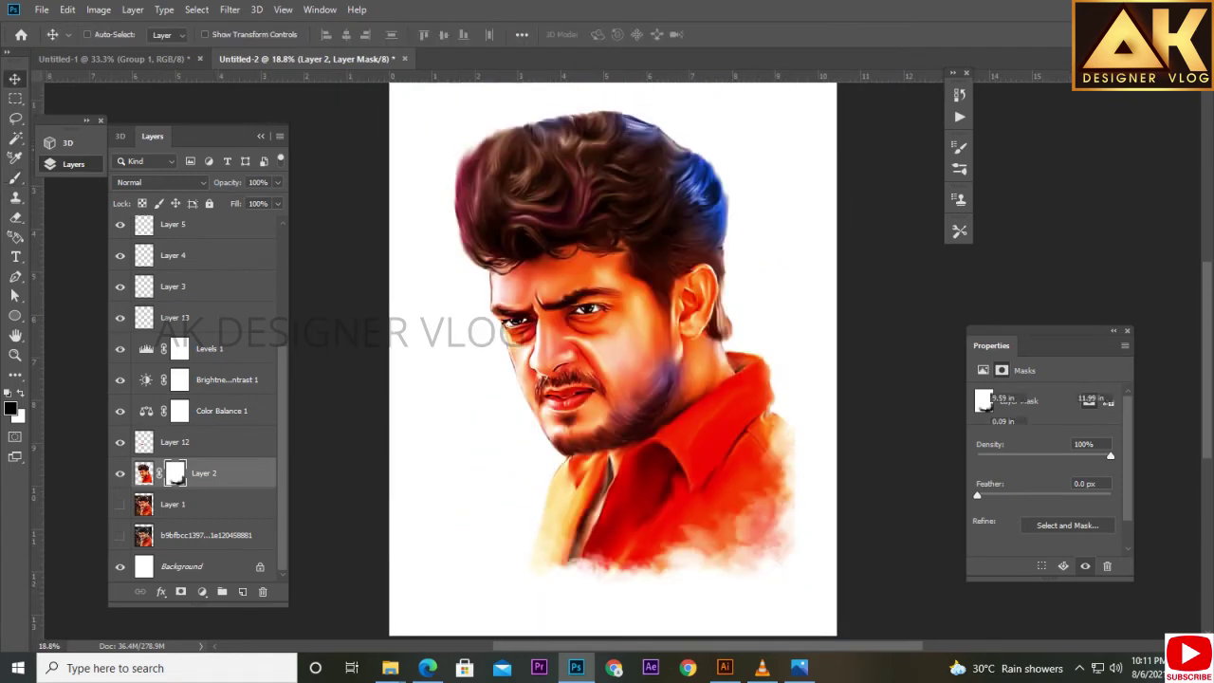
{"action": "key", "text": "alt+bracketleft"}
{"action": "key", "text": "ctrl+shift+alt+n"}
{"action": "key", "text": "b"}
{"action": "left_click", "coordinate": [17, 414]}
Paint grey smoke on Layer 14 around the lower portrait and shirt, then choose a darker grey.
{"action": "key", "text": "Return"}
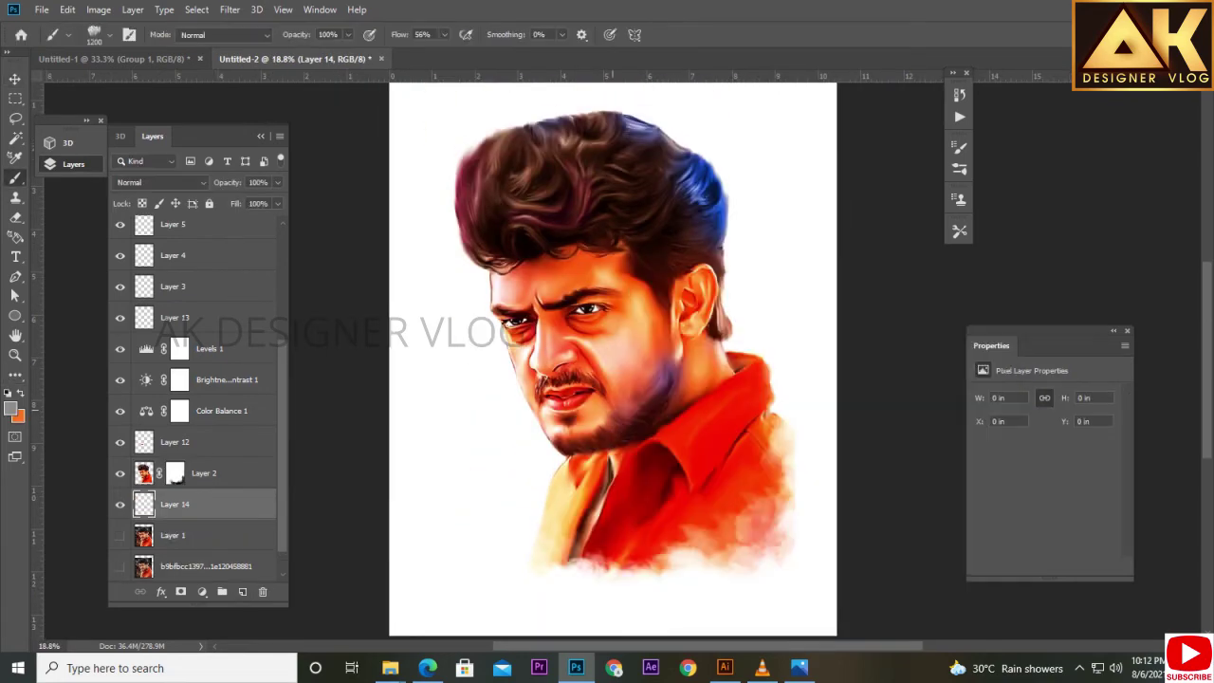
{"action": "left_click_drag", "start_coordinate": [502, 436], "coordinate": [616, 578]}
{"action": "left_click_drag", "start_coordinate": [730, 322], "coordinate": [825, 479]}
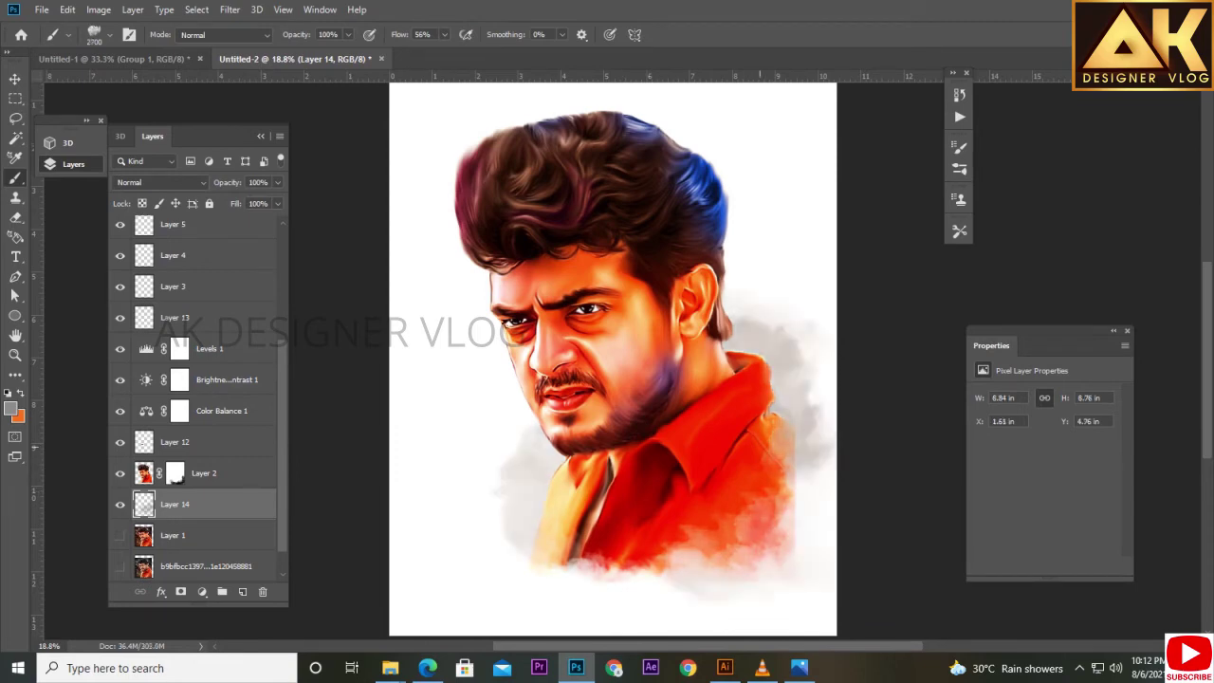
{"action": "left_click_drag", "start_coordinate": [664, 598], "coordinate": [835, 294]}
{"action": "left_click", "coordinate": [11, 409]}
{"action": "key", "text": "Return"}
Paint darker grey smoke around the lower left, right side and bottom of the portrait.
{"action": "left_click_drag", "start_coordinate": [546, 470], "coordinate": [559, 531]}
{"action": "left_click_drag", "start_coordinate": [531, 445], "coordinate": [720, 593]}
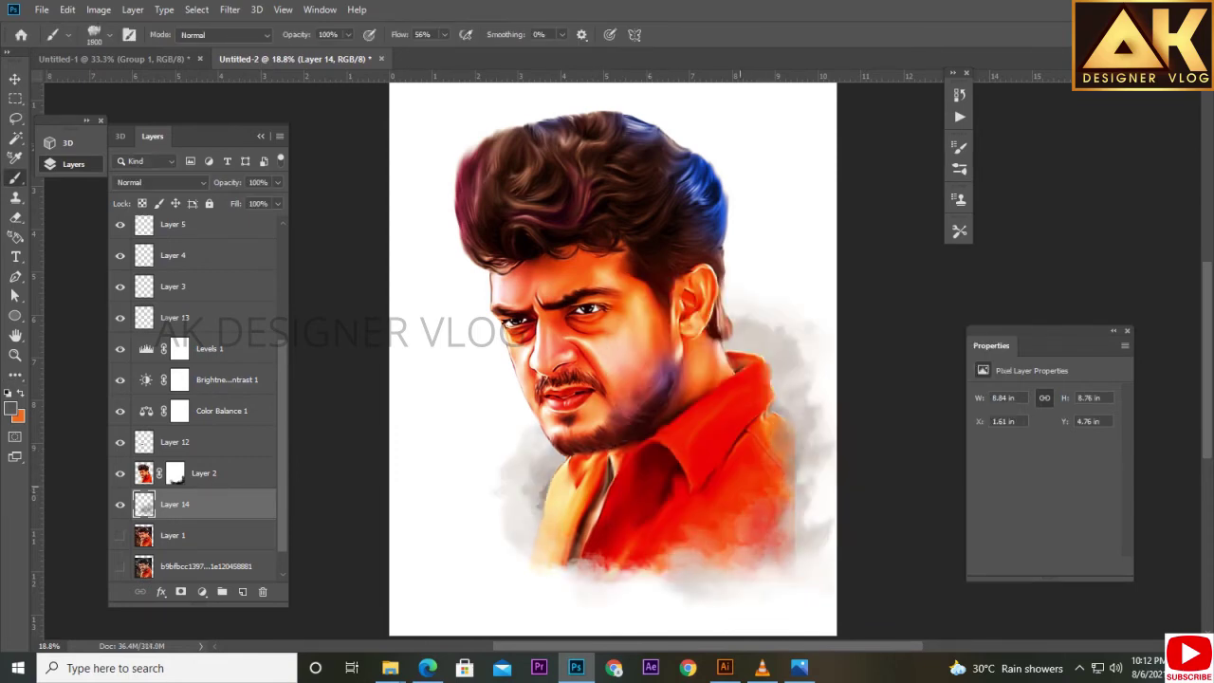
{"action": "left_click_drag", "start_coordinate": [740, 426], "coordinate": [796, 569]}
{"action": "left_click_drag", "start_coordinate": [512, 460], "coordinate": [635, 592]}
{"action": "left_click_drag", "start_coordinate": [635, 536], "coordinate": [735, 588]}
Add Layer 15 above Layer 1, filled with dark brown #260d01.
{"action": "key", "text": "alt+bracketleft"}
{"action": "left_click", "coordinate": [11, 409]}
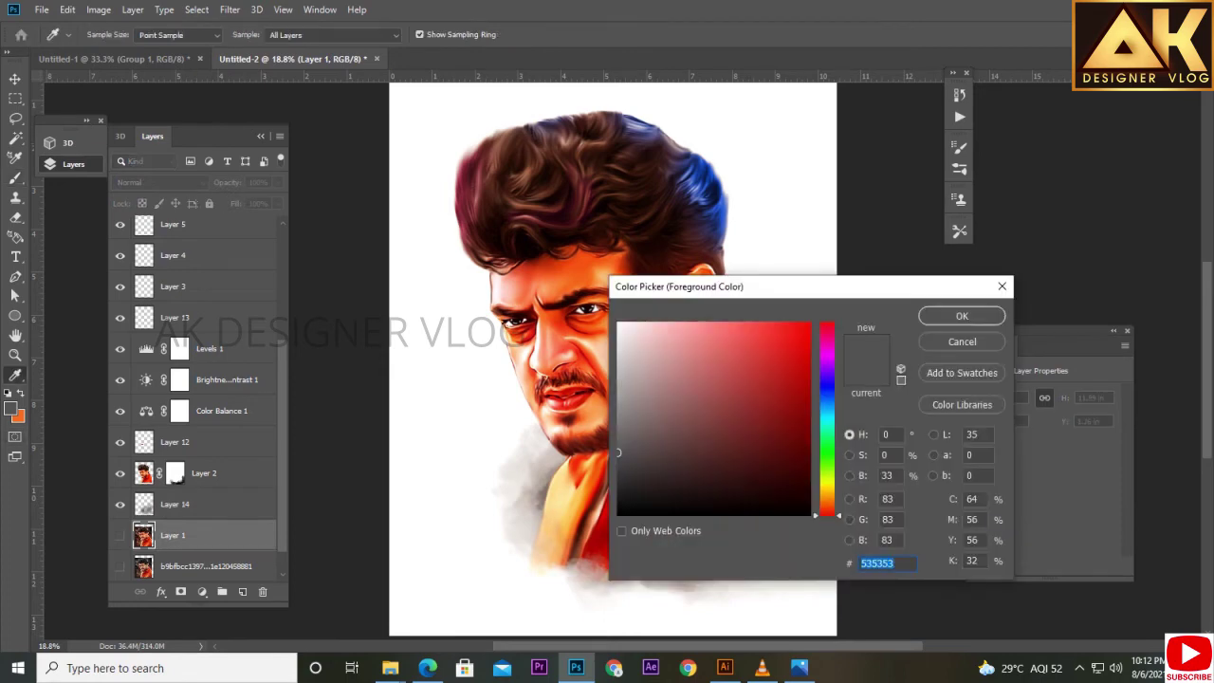
{"action": "left_click", "coordinate": [568, 218]}
{"action": "key", "text": "Return"}
{"action": "key", "text": "ctrl+shift+alt+n"}
{"action": "key", "text": "alt+BackSpace"}
Add Layer 16 above the smoke layer and paint dark strokes over the smoke.
{"action": "key", "text": "v"}
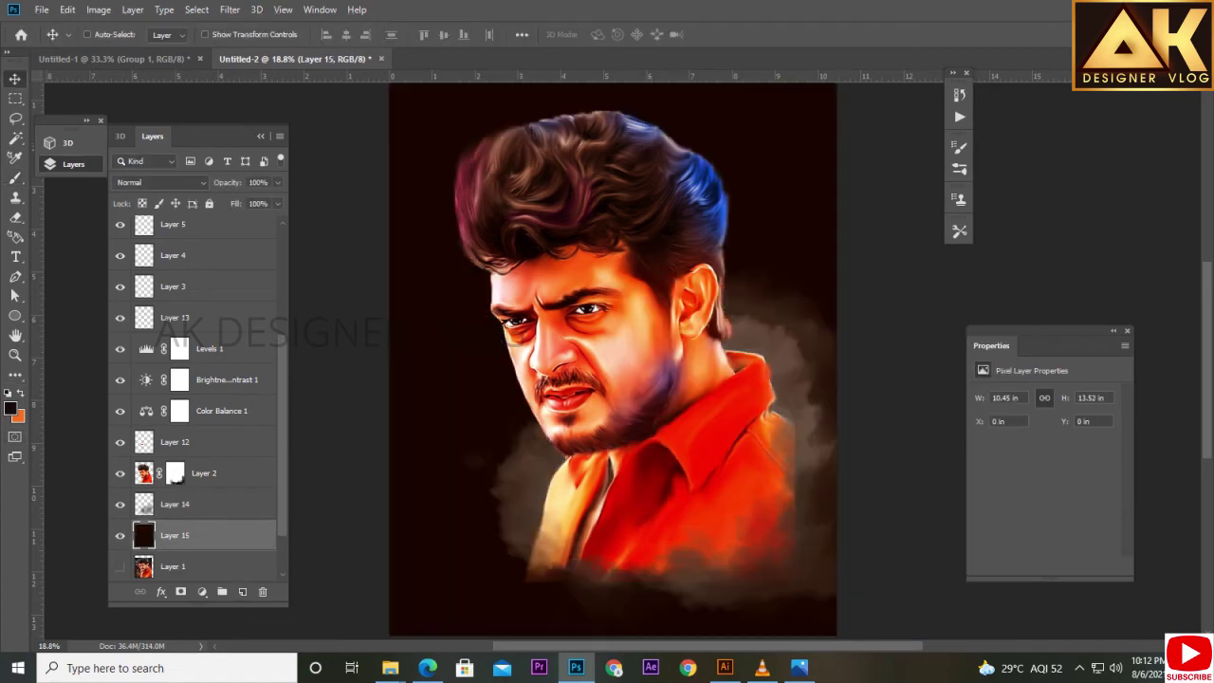
{"action": "key", "text": "alt+bracketright"}
{"action": "key", "text": "ctrl+shift+alt+n"}
{"action": "key", "text": "b"}
{"action": "left_click_drag", "start_coordinate": [503, 464], "coordinate": [560, 550]}
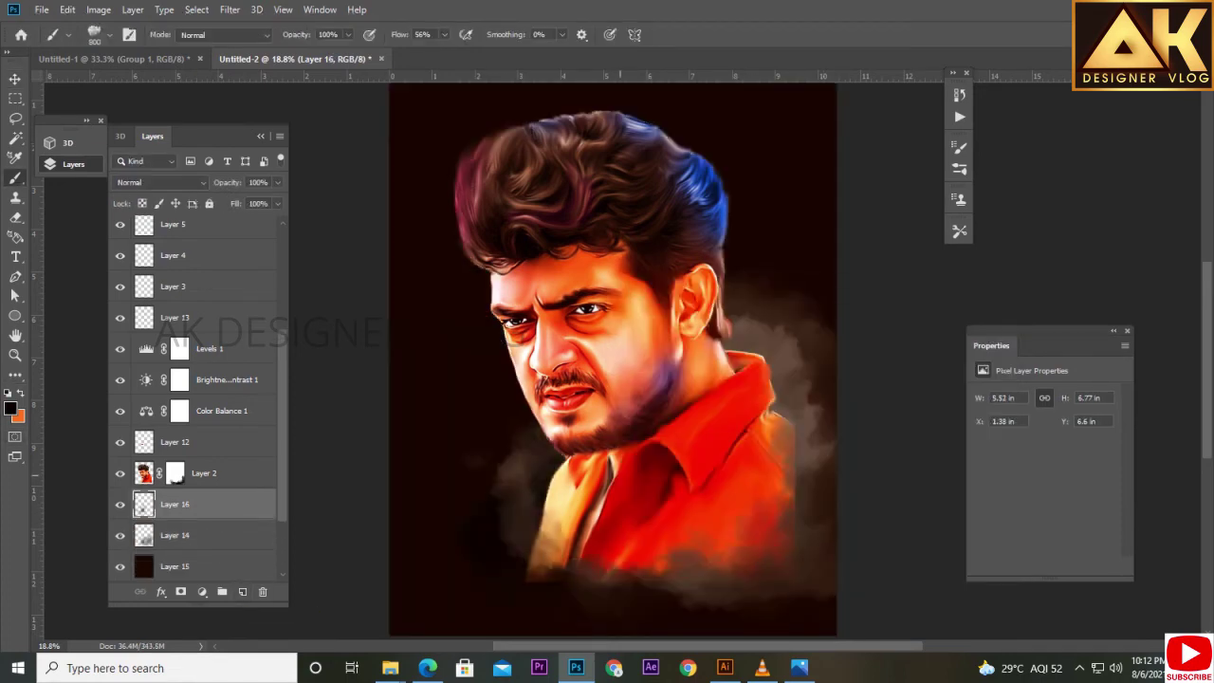
{"action": "left_click_drag", "start_coordinate": [682, 568], "coordinate": [806, 398]}
Mask out Layer 2's lower edge so the portrait blends into the smoke.
{"action": "key", "text": "alt+bracketright"}
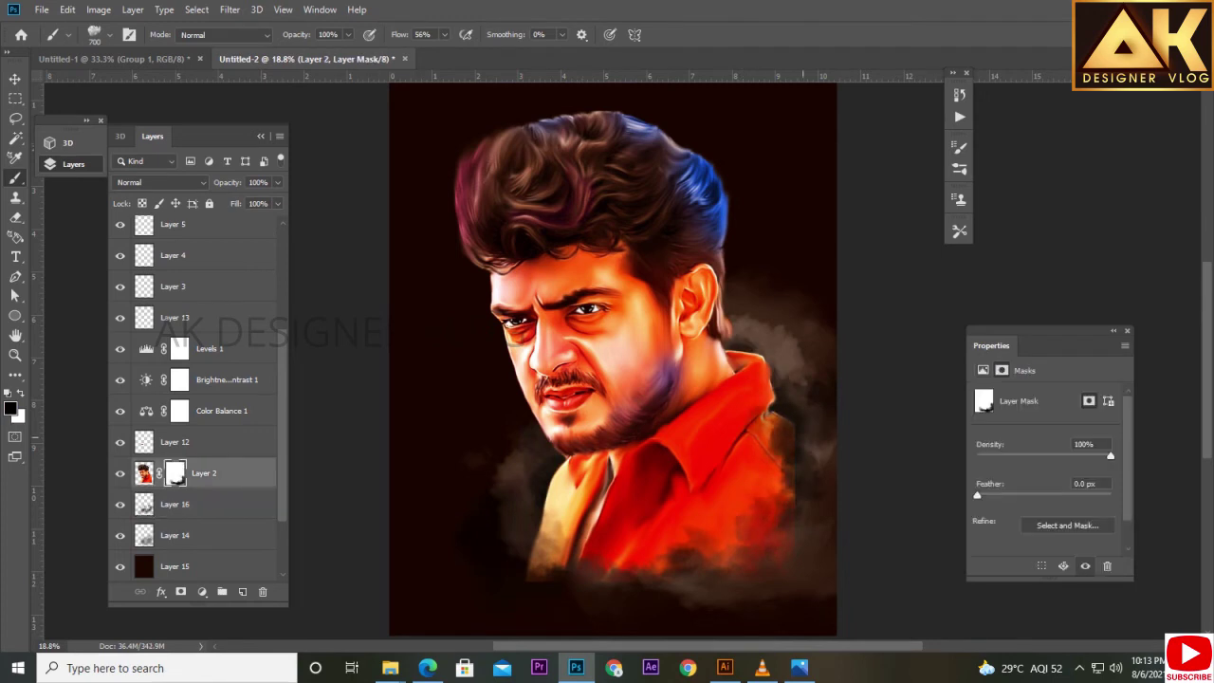
{"action": "left_click_drag", "start_coordinate": [787, 474], "coordinate": [720, 550]}
{"action": "left_click_drag", "start_coordinate": [531, 578], "coordinate": [759, 541]}
Add Layer 17 beneath the portrait and pick a reddish-brown paint colour with a larger brush.
{"action": "key", "text": "v"}
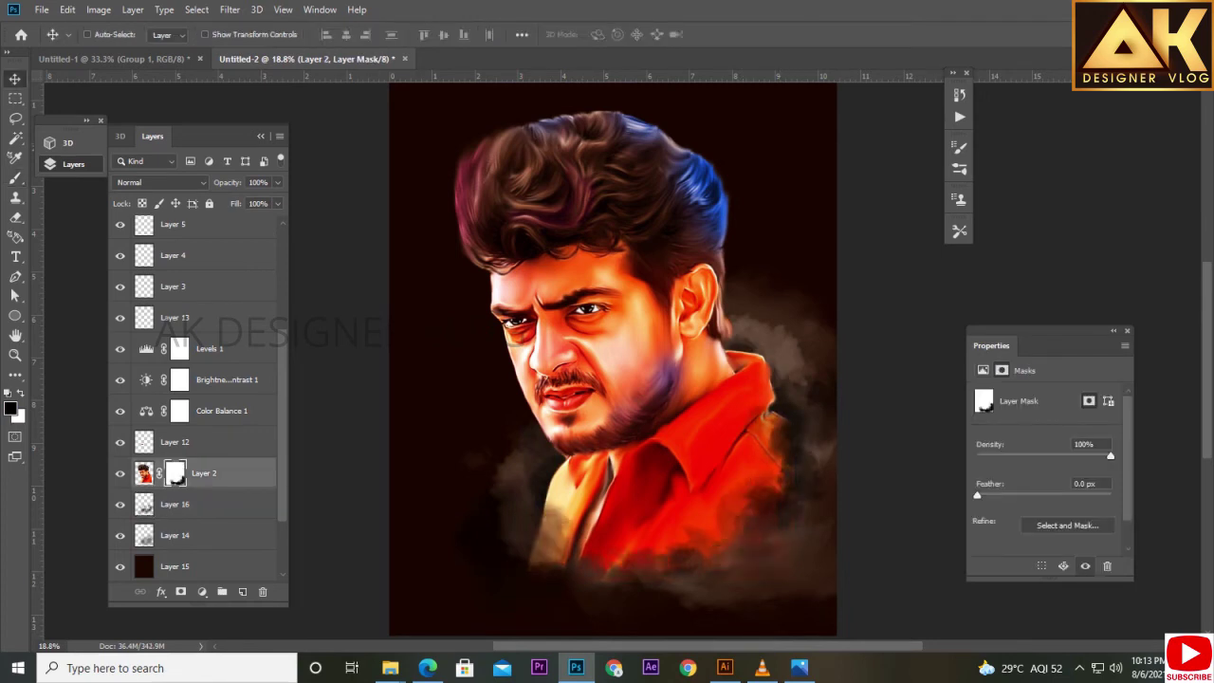
{"action": "key", "text": "alt+bracketleft"}
{"action": "key", "text": "ctrl+shift+alt+n"}
{"action": "key", "text": "b"}
{"action": "left_click", "coordinate": [11, 407]}
{"action": "left_click", "coordinate": [721, 426]}
{"action": "key", "text": "Return"}
{"action": "key", "text": "ctrl+minus"}
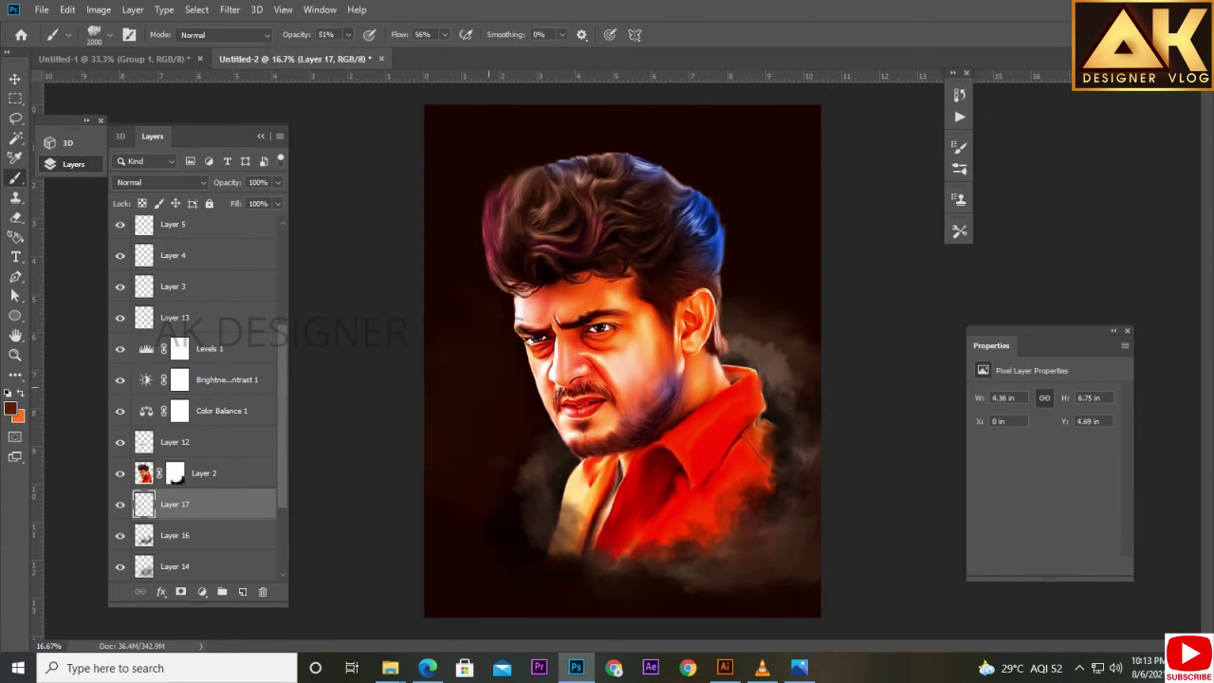
Paint reddish-brown glows on Layer 17, adjusting brush size and switching colours to black and white.
{"action": "left_click", "coordinate": [11, 408]}
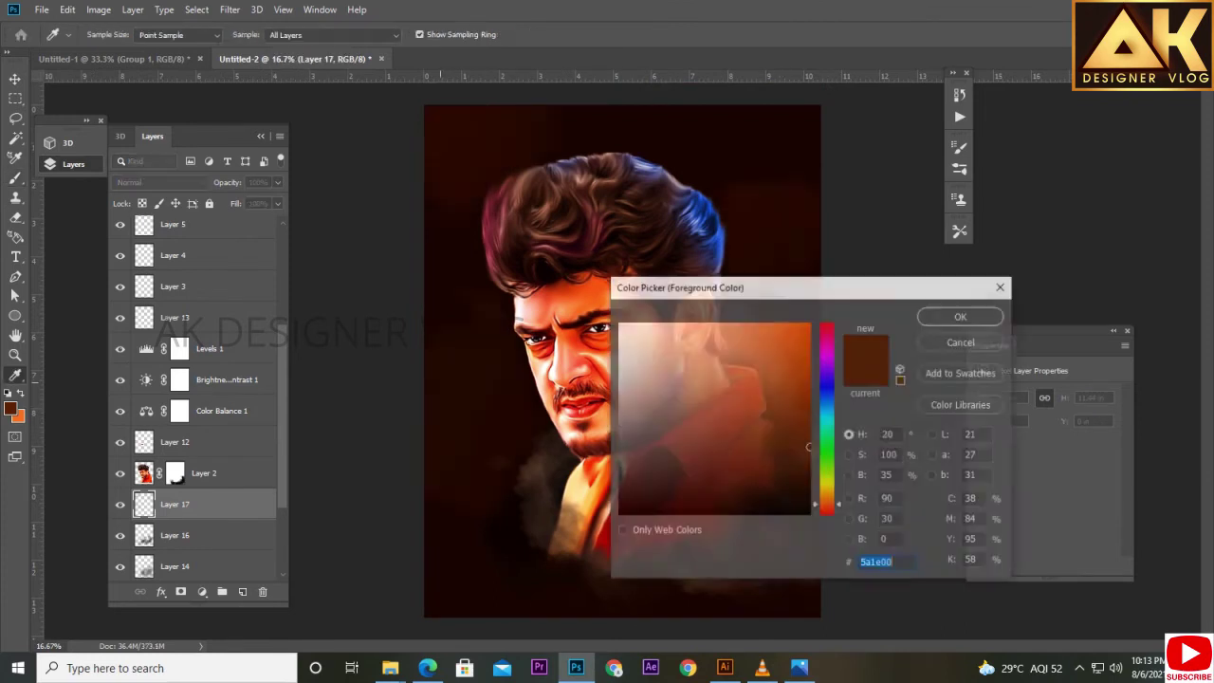
{"action": "key", "text": "Return"}
{"action": "key", "text": "bracketright"}
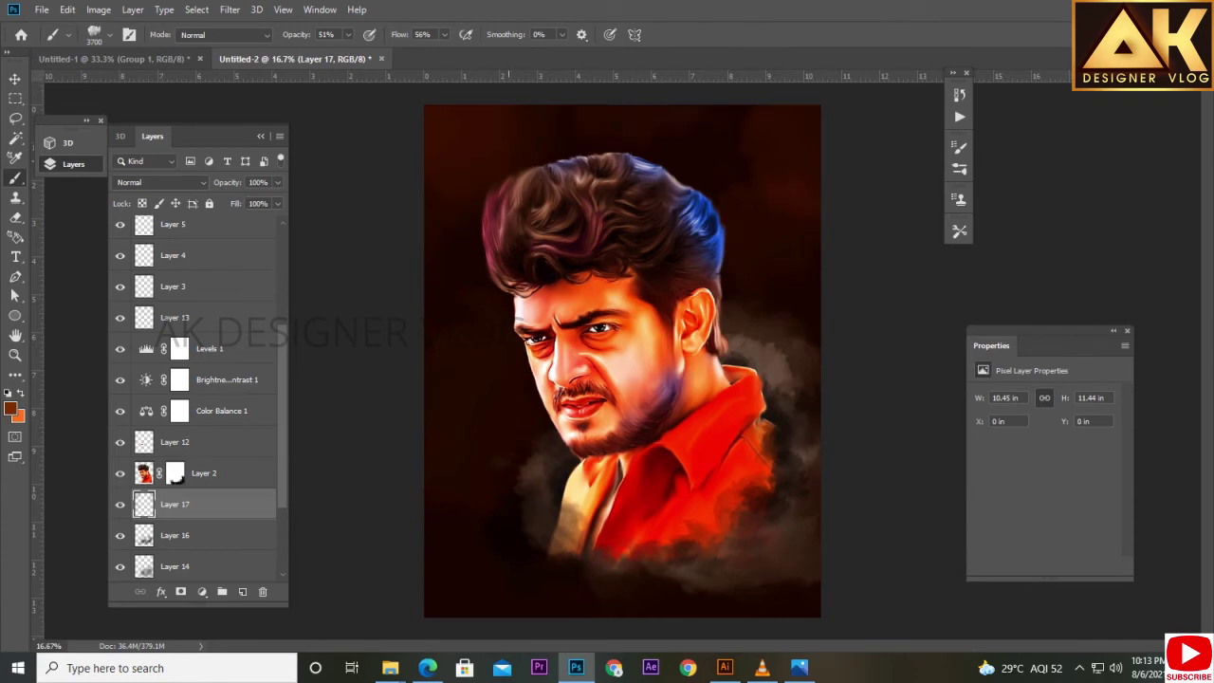
{"action": "left_click", "coordinate": [11, 408]}
{"action": "key", "text": "Return"}
{"action": "key", "text": "bracketleft"}
{"action": "left_click", "coordinate": [11, 408]}
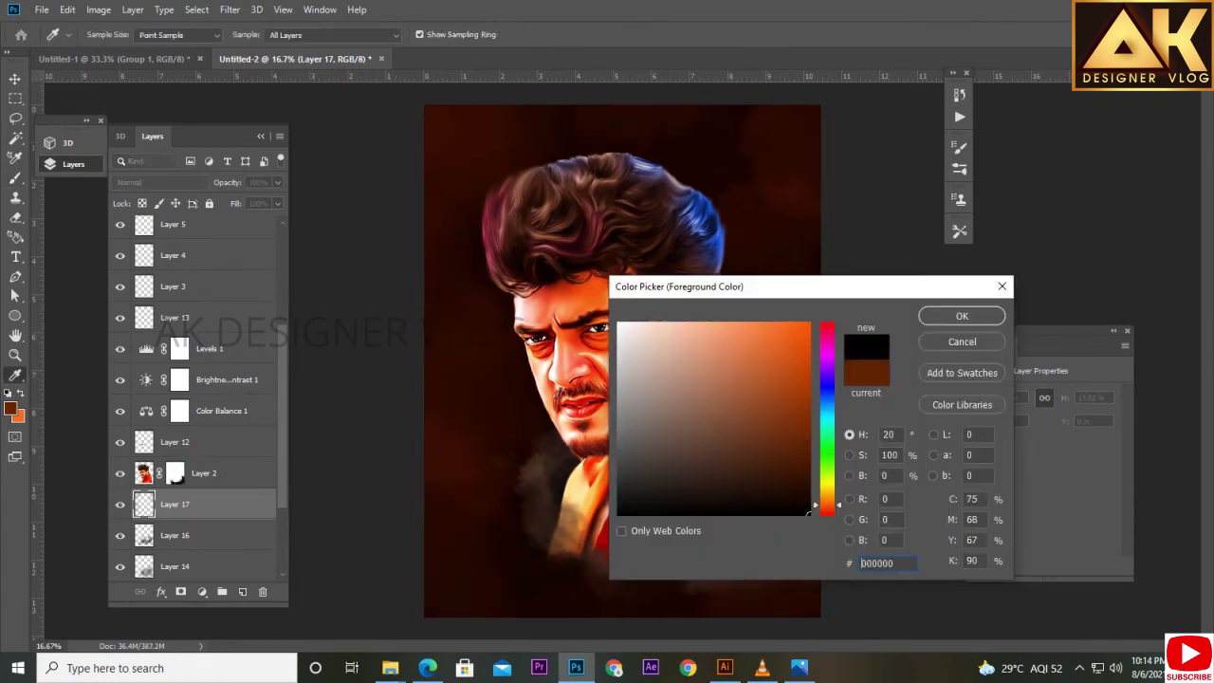
{"action": "key", "text": "Return"}
{"action": "left_click", "coordinate": [10, 408]}
{"action": "key", "text": "Return"}
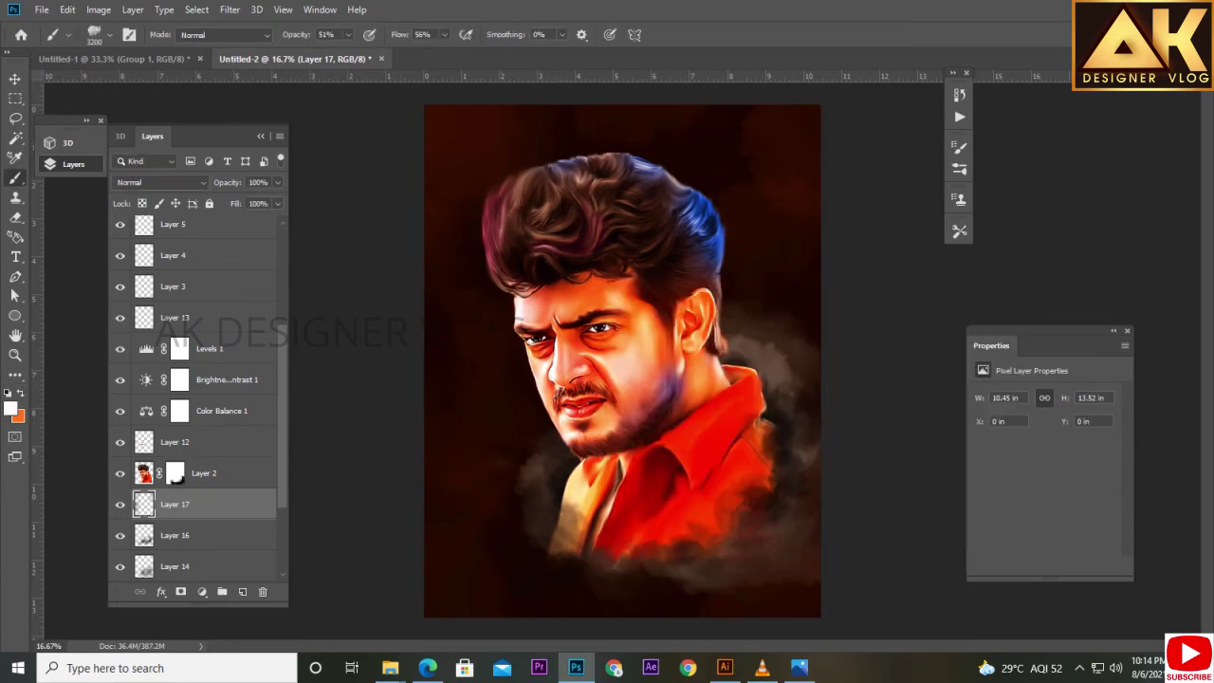
Switch to the Move tool and select the portrait layer, Layer 2.
{"action": "key", "text": "v"}
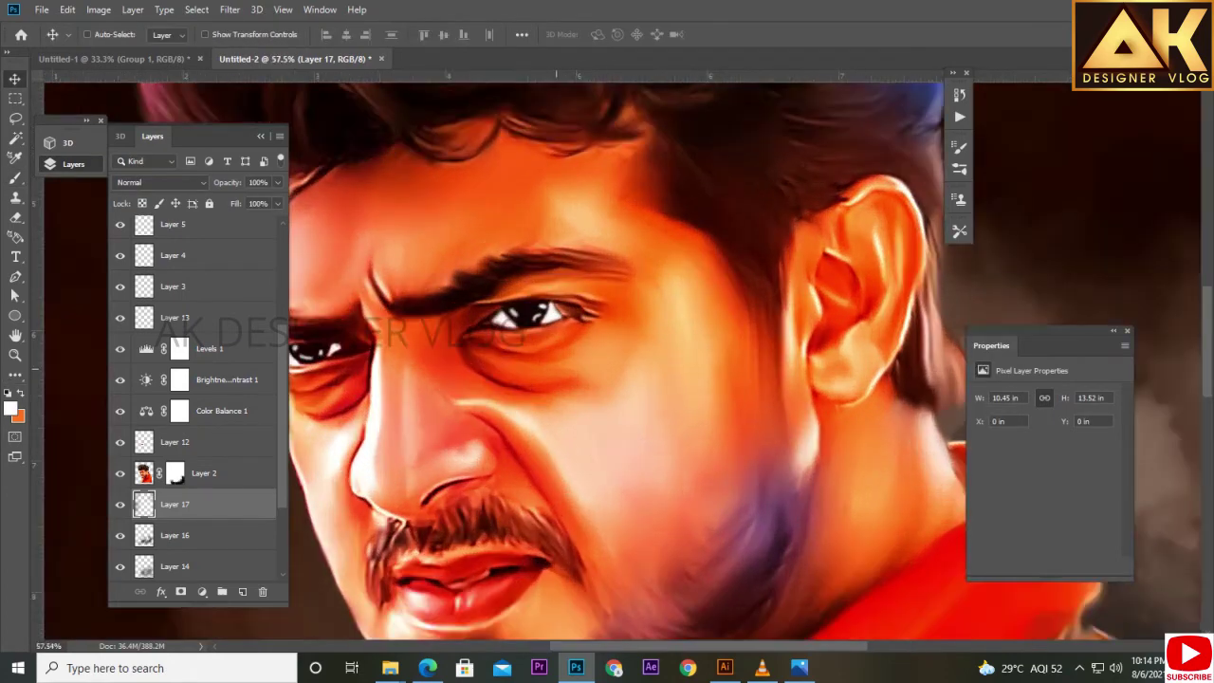
{"action": "scroll", "coordinate": [199, 398], "scroll_direction": "down", "scroll_amount": 3}
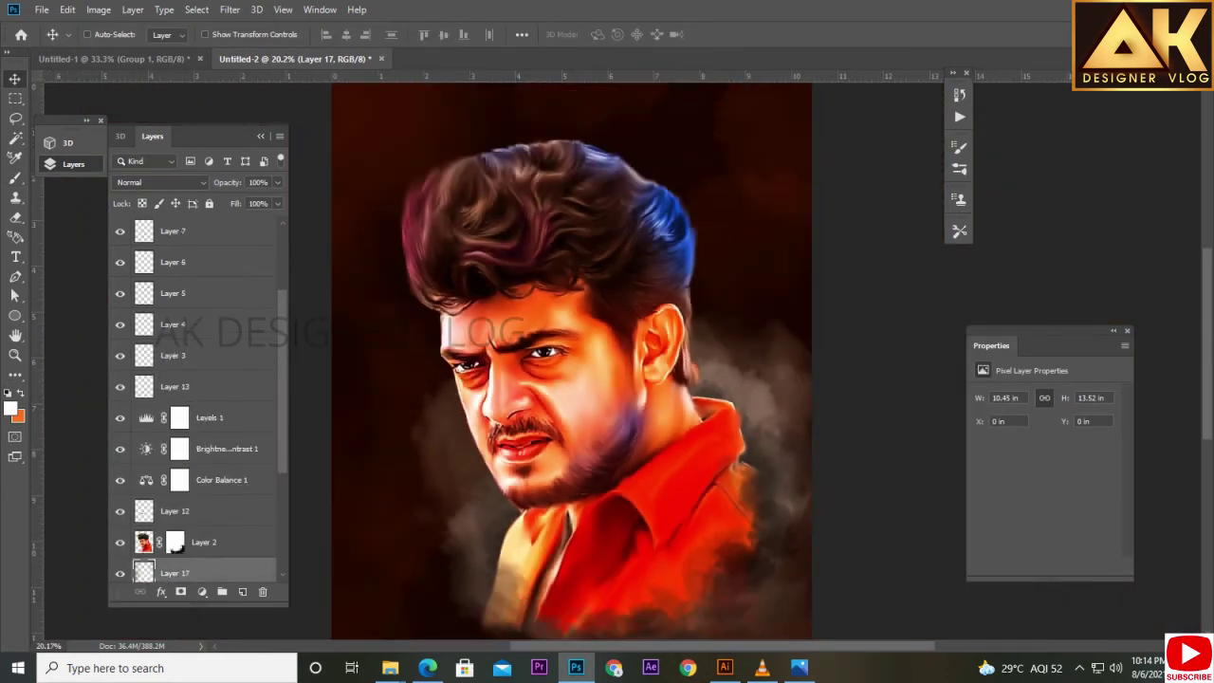
{"action": "left_click", "coordinate": [204, 511]}
Add a Color Lookup adjustment layer at the top of the stack using Crisp_Warm.look.
{"action": "left_click", "coordinate": [201, 591]}
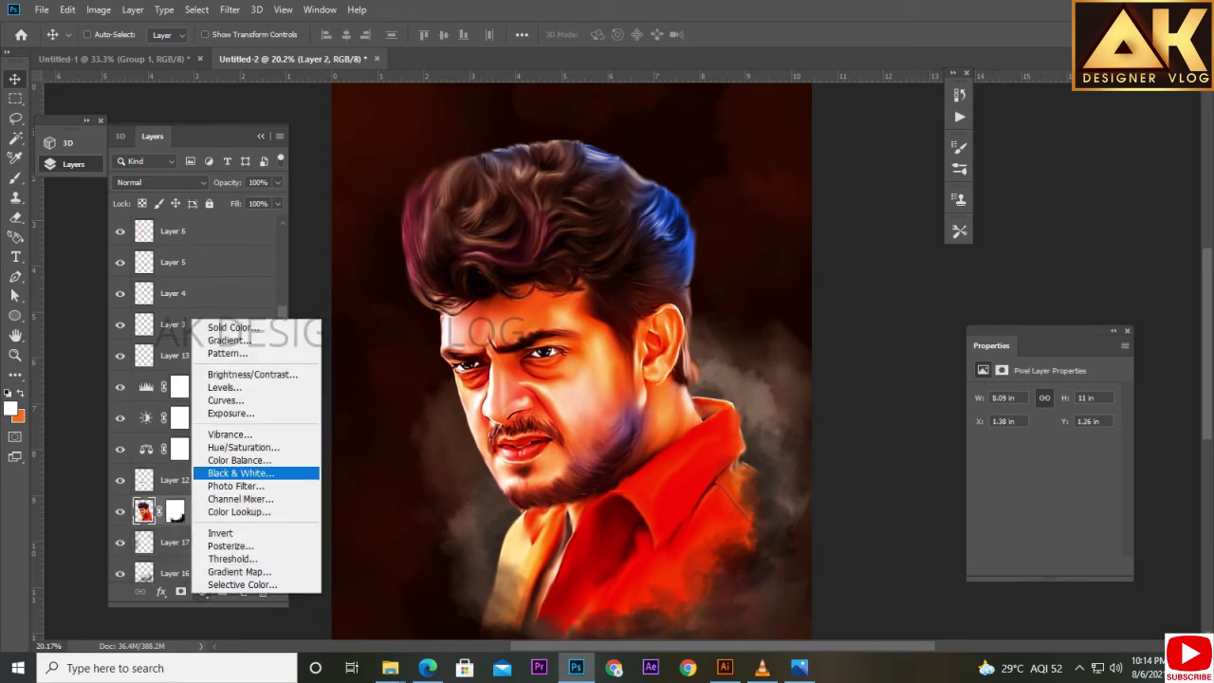
{"action": "left_click", "coordinate": [228, 512]}
{"action": "left_click_drag", "start_coordinate": [218, 511], "coordinate": [180, 227]}
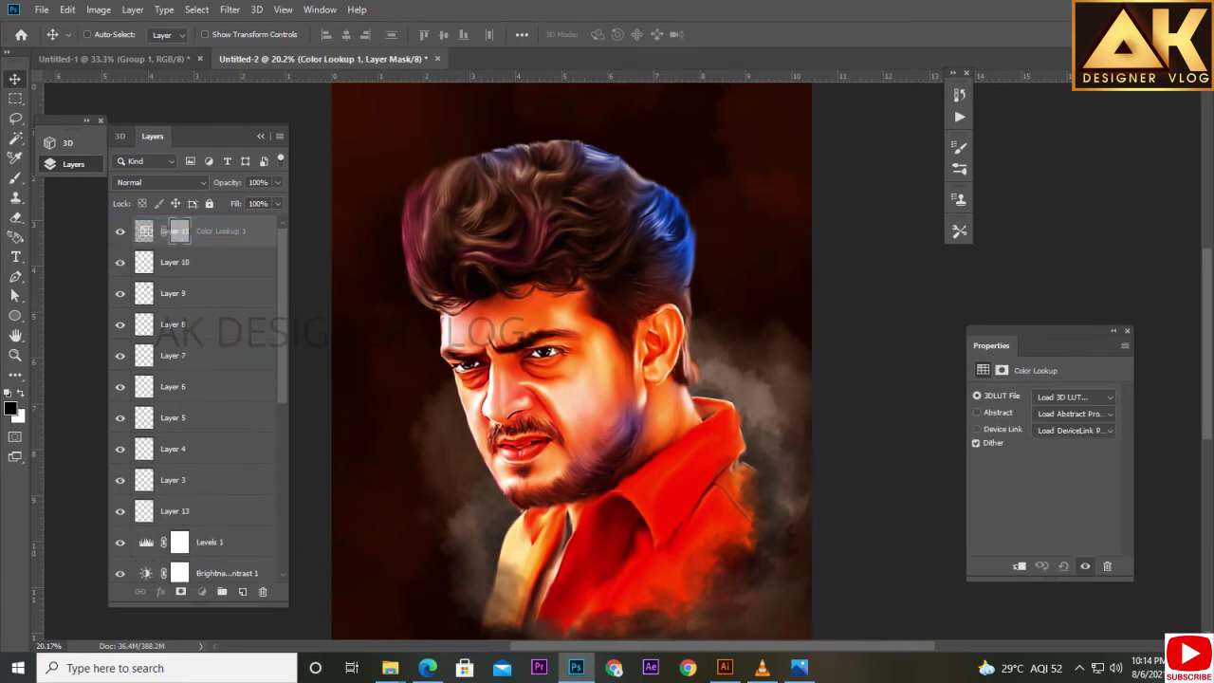
{"action": "left_click", "coordinate": [1074, 396]}
{"action": "left_click", "coordinate": [1052, 393]}
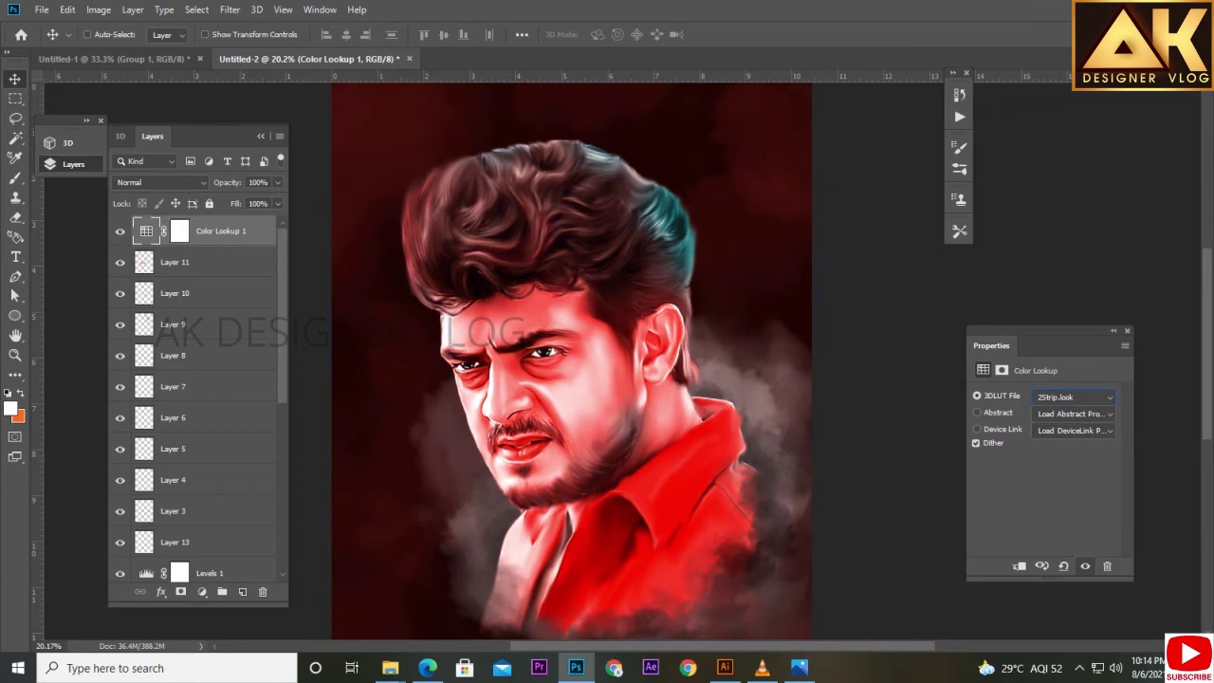
{"action": "left_click", "coordinate": [1074, 396]}
{"action": "left_click", "coordinate": [1052, 380]}
Soften the Color Lookup grade to about 41% opacity.
{"action": "scroll", "coordinate": [1075, 396], "scroll_direction": "down", "scroll_amount": 1}
{"action": "scroll", "coordinate": [1075, 396], "scroll_direction": "down", "scroll_amount": 1}
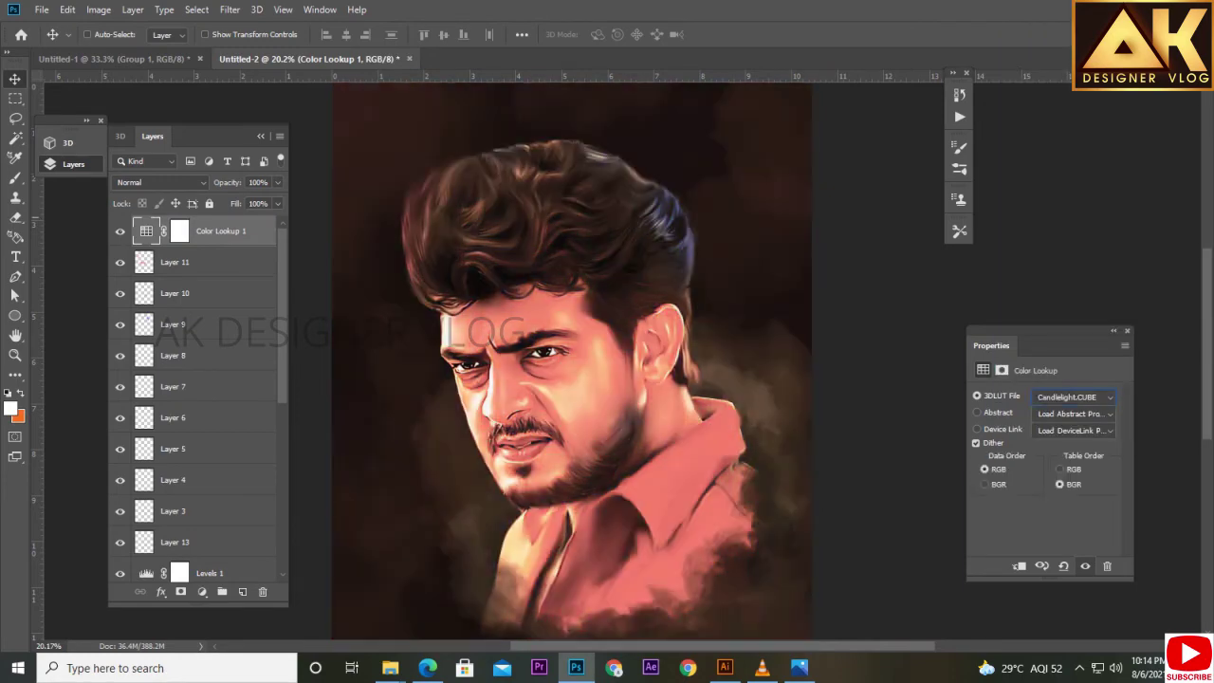
{"action": "scroll", "coordinate": [1074, 396], "scroll_direction": "down", "scroll_amount": 1}
{"action": "scroll", "coordinate": [1074, 397], "scroll_direction": "down", "scroll_amount": 1}
{"action": "scroll", "coordinate": [1074, 396], "scroll_direction": "down", "scroll_amount": 1}
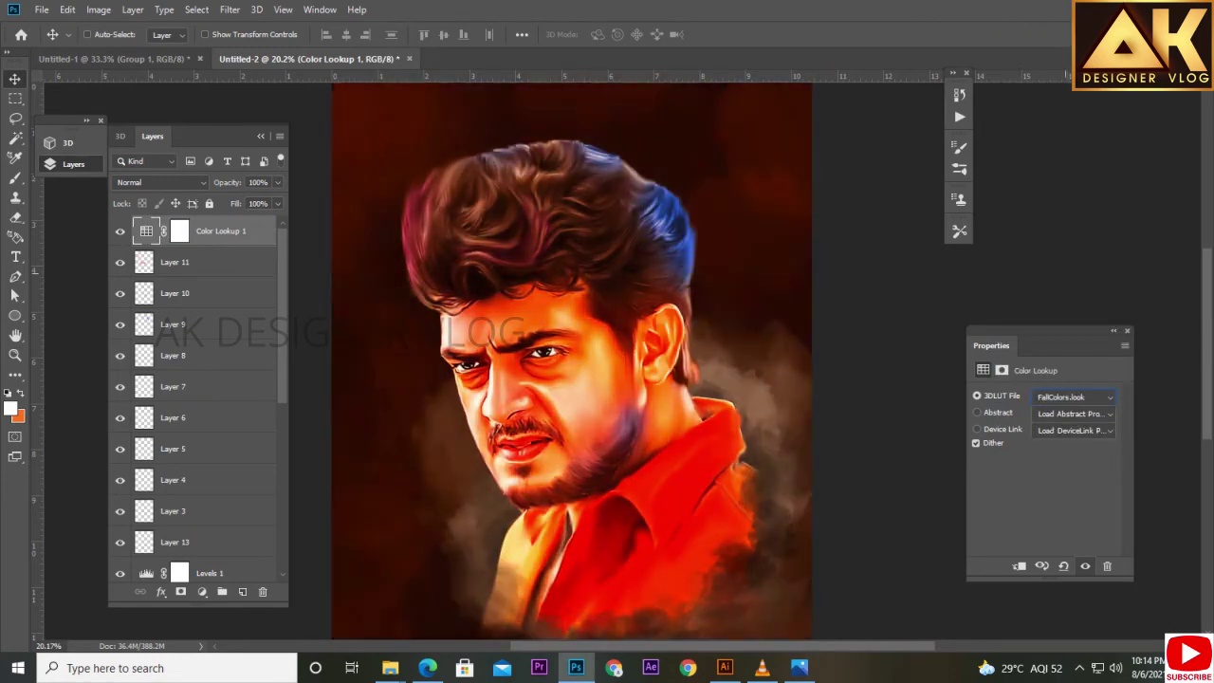
{"action": "scroll", "coordinate": [1074, 397], "scroll_direction": "up", "scroll_amount": 1}
{"action": "scroll", "coordinate": [1074, 396], "scroll_direction": "up", "scroll_amount": 1}
{"action": "scroll", "coordinate": [1075, 397], "scroll_direction": "down", "scroll_amount": 1}
{"action": "scroll", "coordinate": [1074, 396], "scroll_direction": "up", "scroll_amount": 1}
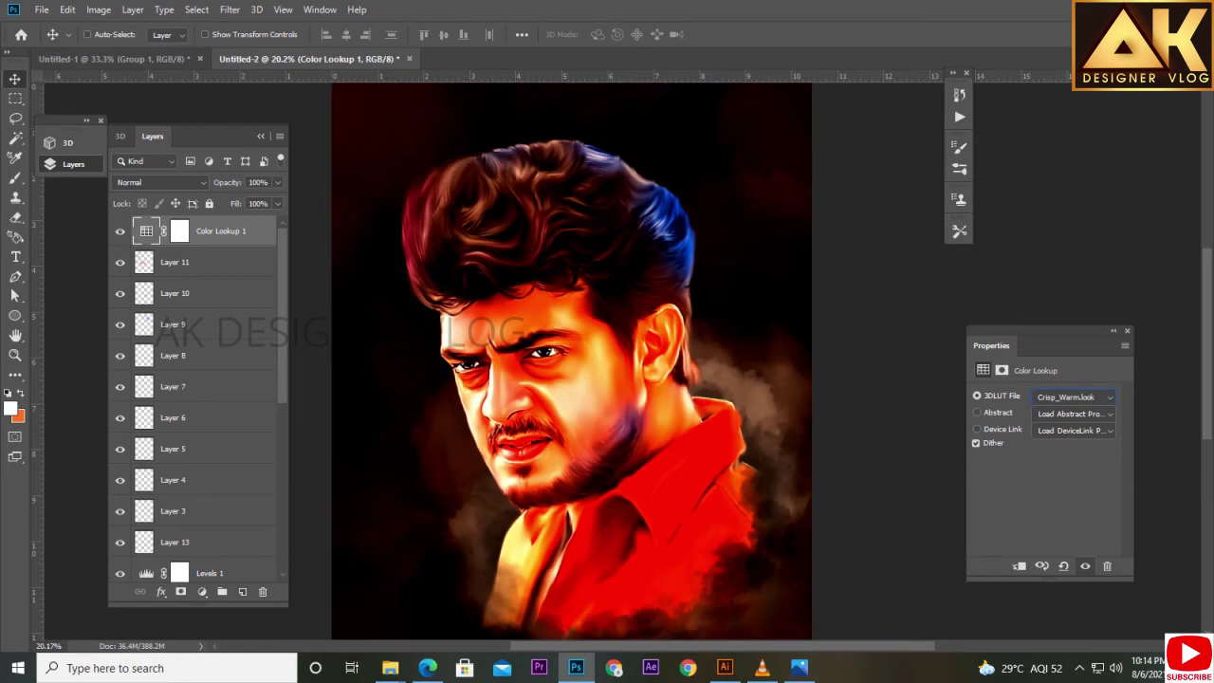
{"action": "left_click_drag", "start_coordinate": [277, 182], "coordinate": [240, 200]}
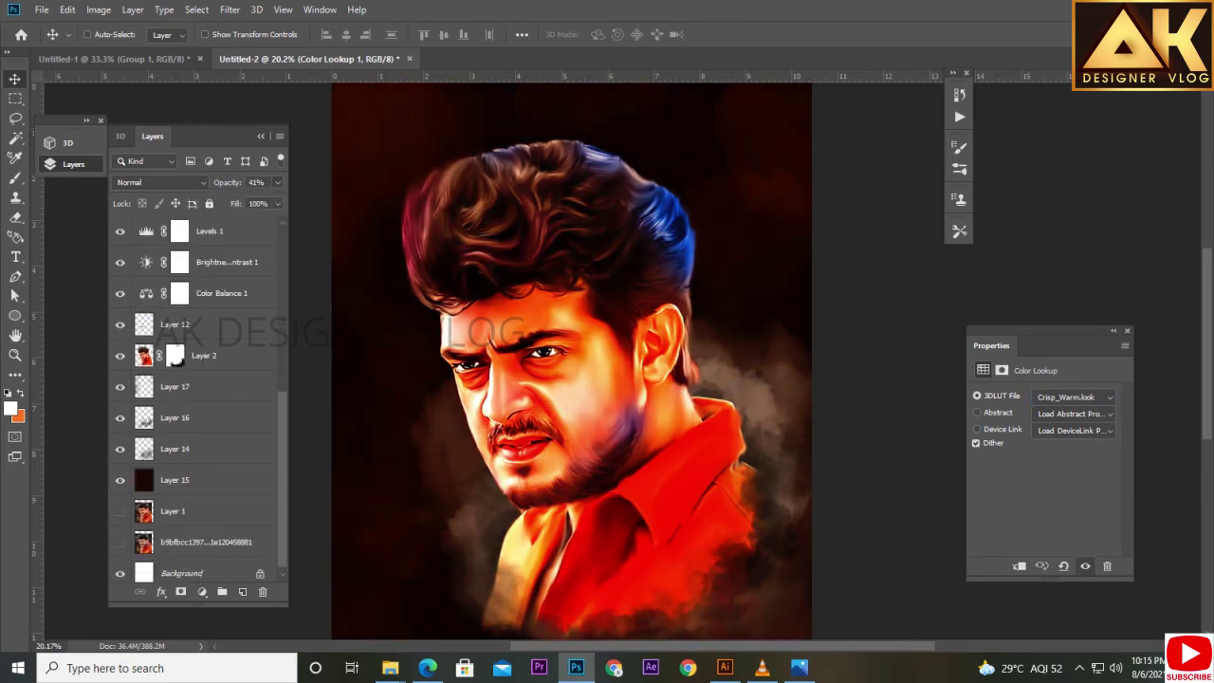
Group the painting layers into Group 1 and leave the original photo, Layer 1, hidden.
{"action": "key", "text": "ctrl+g"}
{"action": "left_click", "coordinate": [119, 249]}
{"action": "left_click", "coordinate": [119, 249]}
{"action": "left_click", "coordinate": [119, 249]}
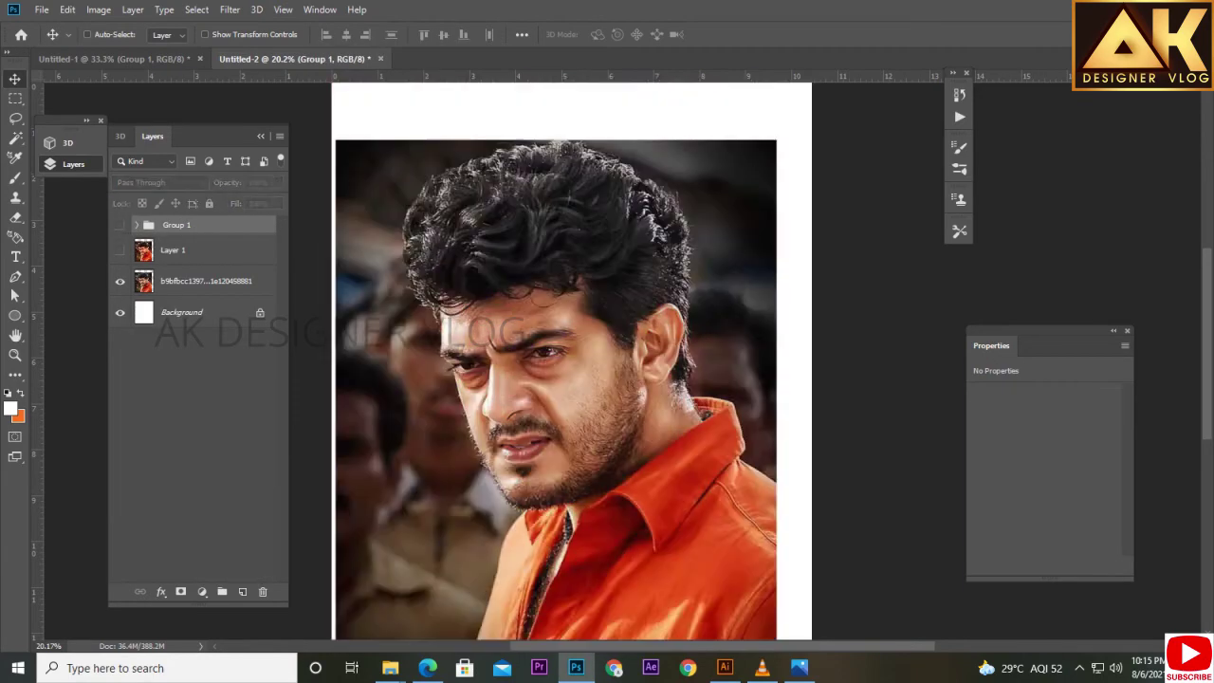
{"action": "left_click", "coordinate": [120, 249]}
{"action": "left_click", "coordinate": [119, 249]}
{"action": "left_click", "coordinate": [120, 249]}
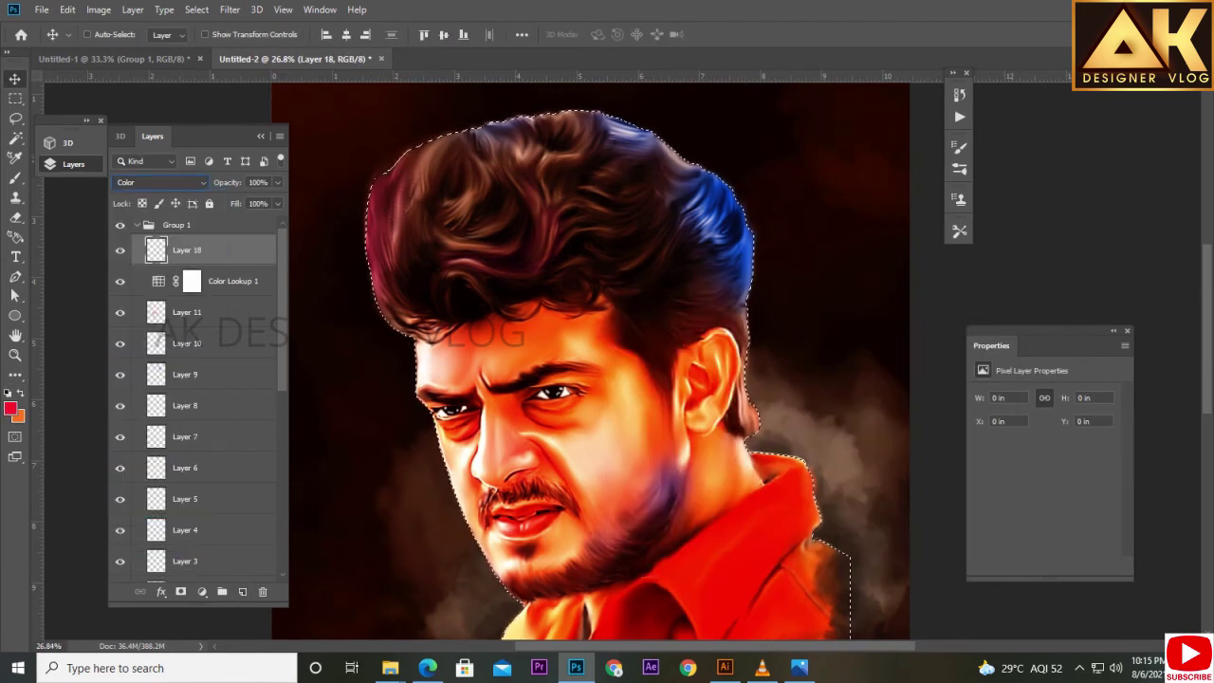
Choose a soft brush preset and set Layer 19's blend mode to Color for hair tints.
{"action": "key", "text": "b"}
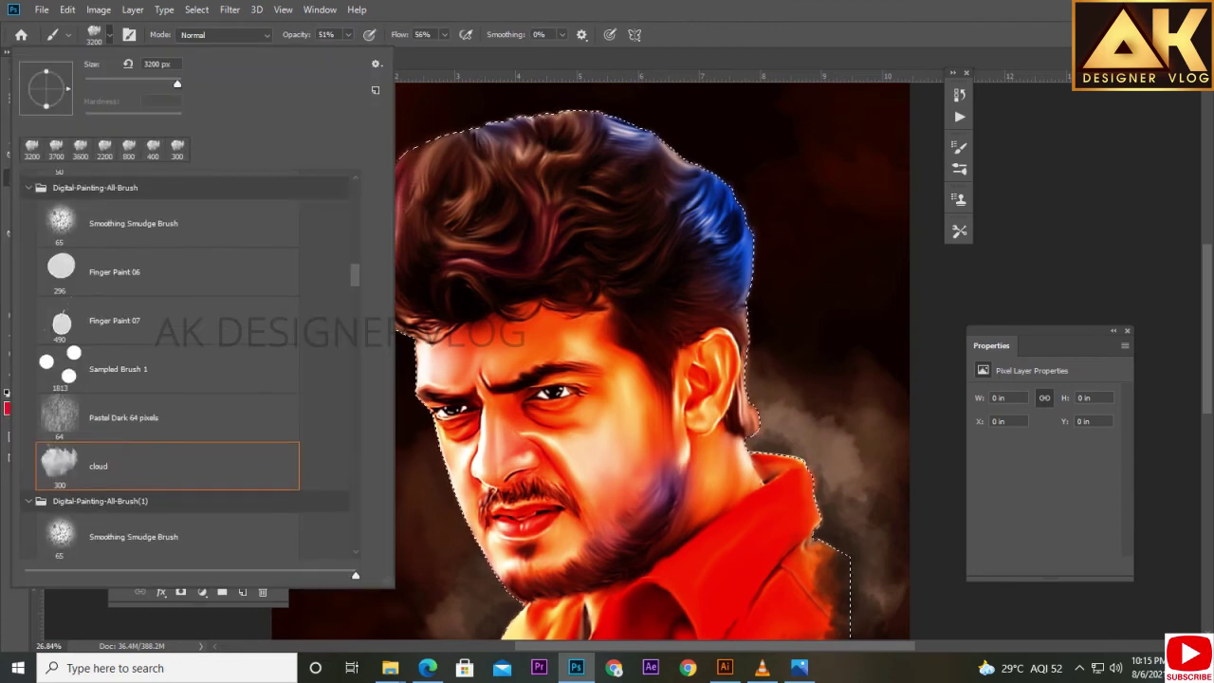
{"action": "key", "text": "Return"}
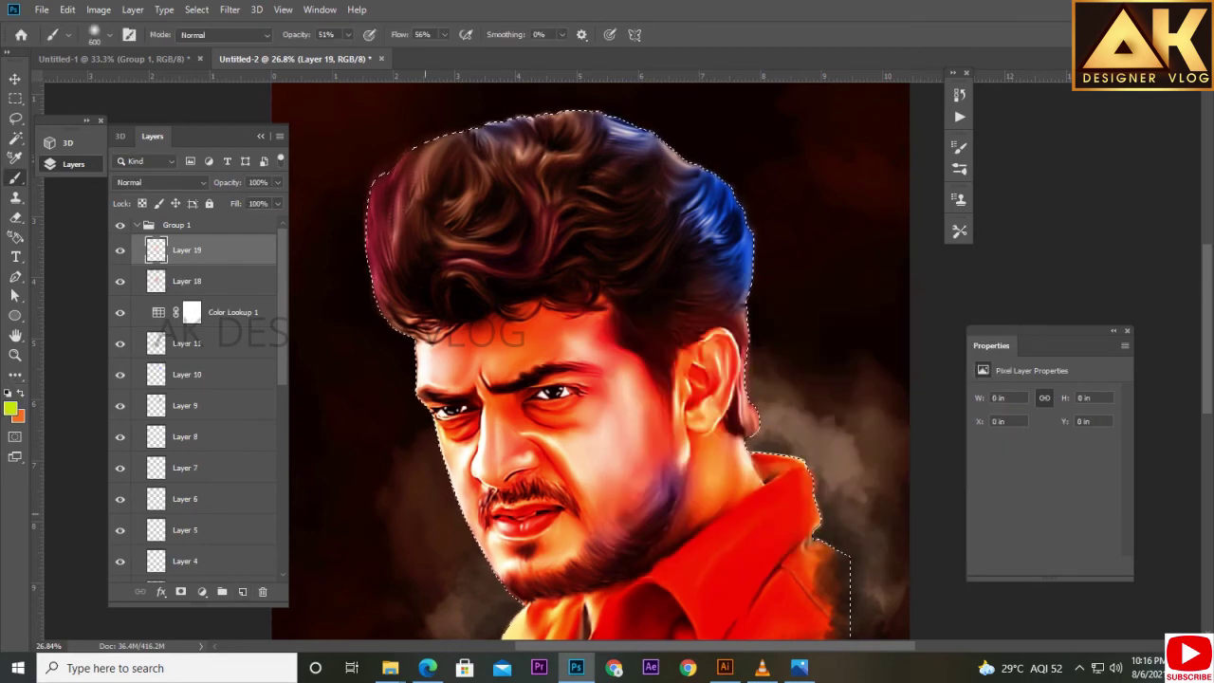
{"action": "left_click", "coordinate": [160, 182]}
{"action": "left_click", "coordinate": [142, 538]}
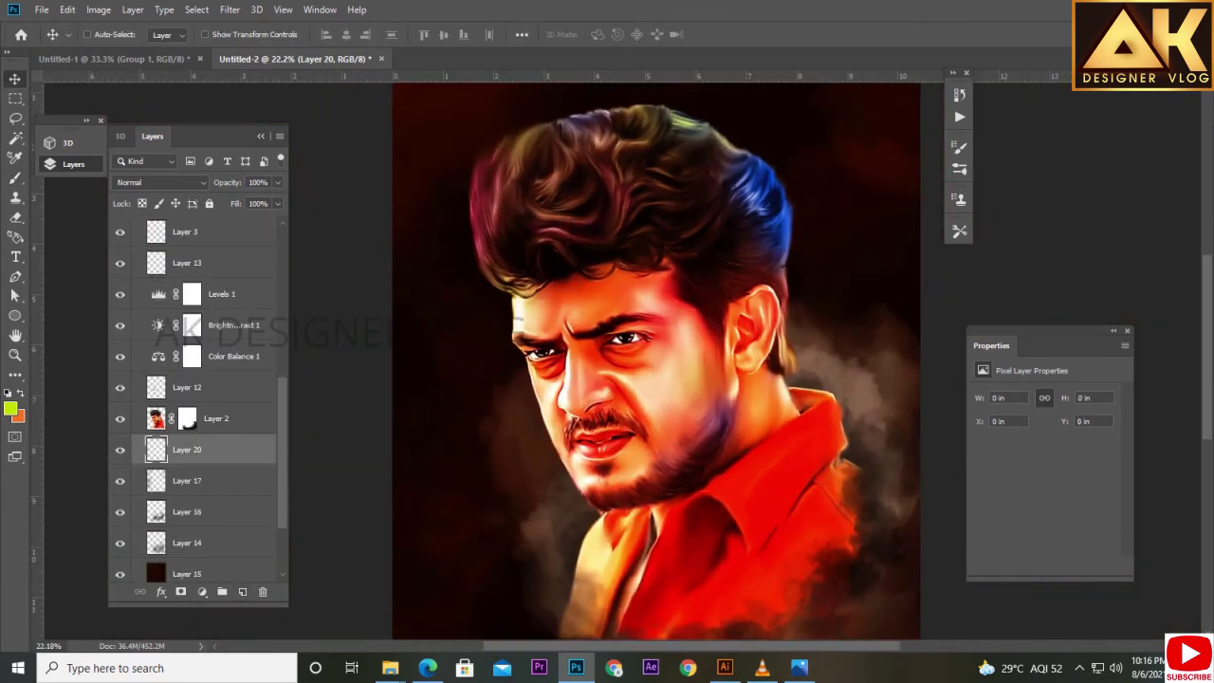
Dab greenish smoke beside the right shoulder and lower left with the cloud brush preset.
{"action": "key", "text": "Return"}
{"action": "key", "text": "b"}
{"action": "left_click", "coordinate": [100, 35]}
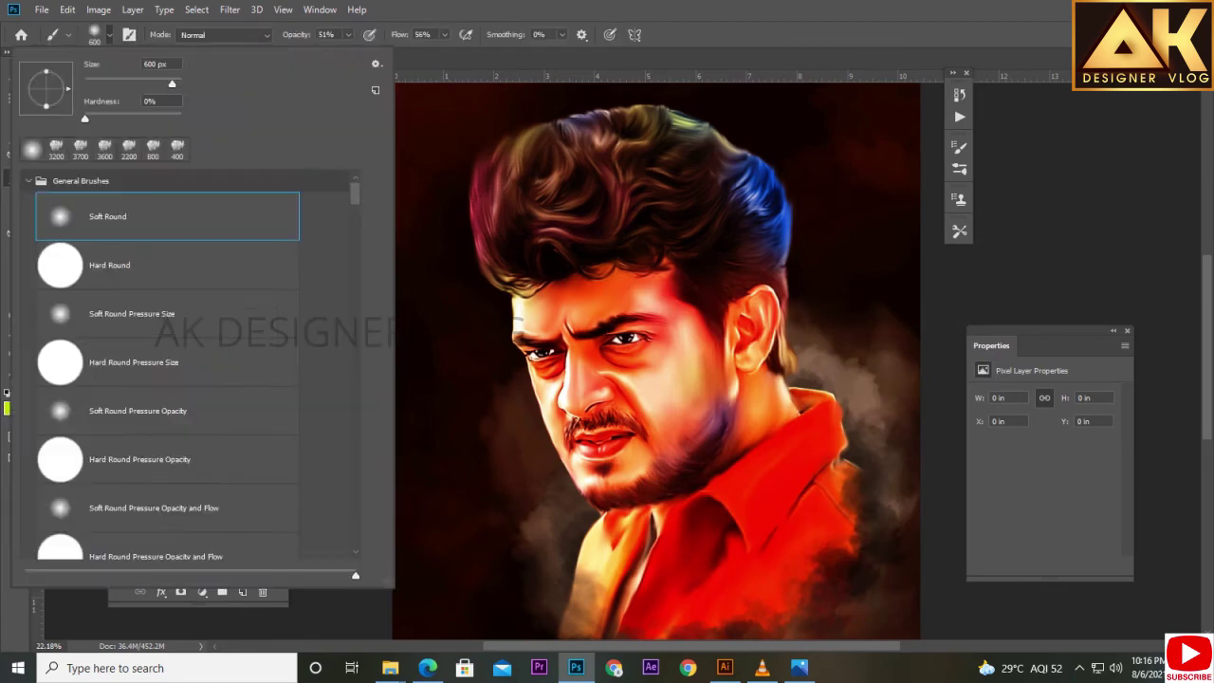
{"action": "scroll", "coordinate": [189, 360], "scroll_direction": "down", "scroll_amount": 5}
{"action": "scroll", "coordinate": [190, 360], "scroll_direction": "down", "scroll_amount": 5}
{"action": "scroll", "coordinate": [189, 360], "scroll_direction": "down", "scroll_amount": 5}
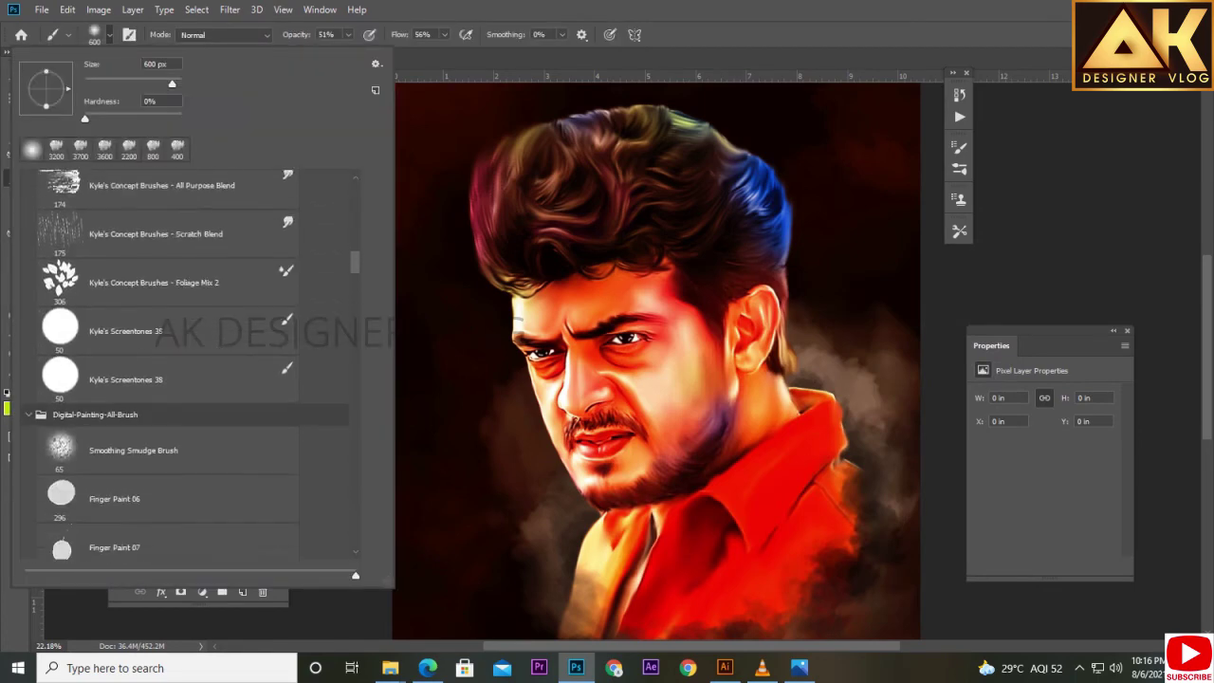
{"action": "scroll", "coordinate": [189, 360], "scroll_direction": "down", "scroll_amount": 5}
{"action": "left_click", "coordinate": [60, 450]}
{"action": "key", "text": "Return"}
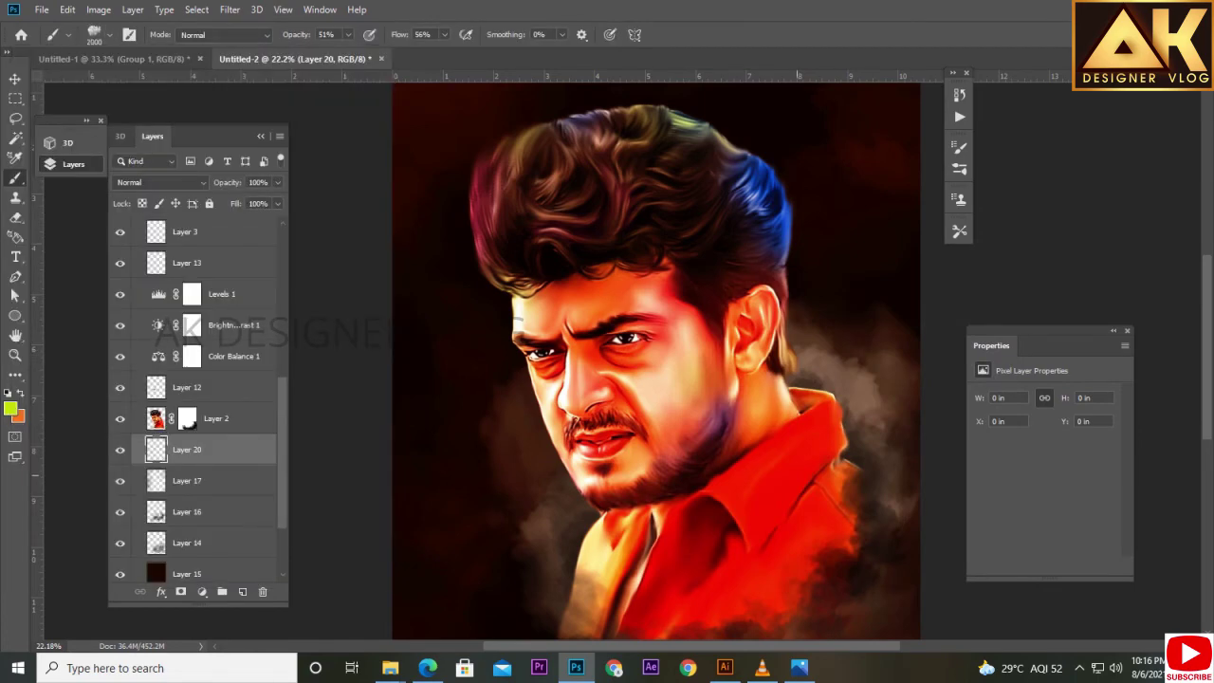
{"action": "left_click", "coordinate": [849, 455]}
{"action": "left_click", "coordinate": [583, 550]}
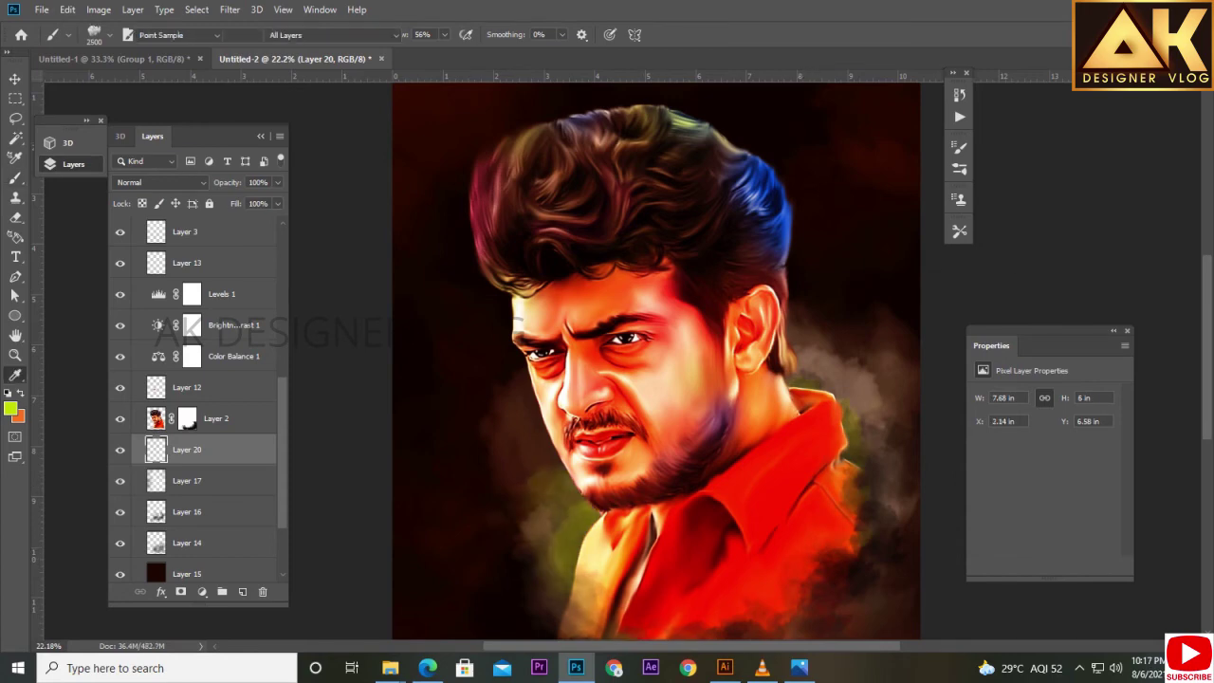
Switch the paint colour to magenta-pink with brush opacity at 33%.
{"action": "left_click", "coordinate": [10, 408]}
{"action": "left_click", "coordinate": [834, 333]}
{"action": "left_click", "coordinate": [959, 314]}
{"action": "left_click_drag", "start_coordinate": [348, 51], "coordinate": [333, 51]}
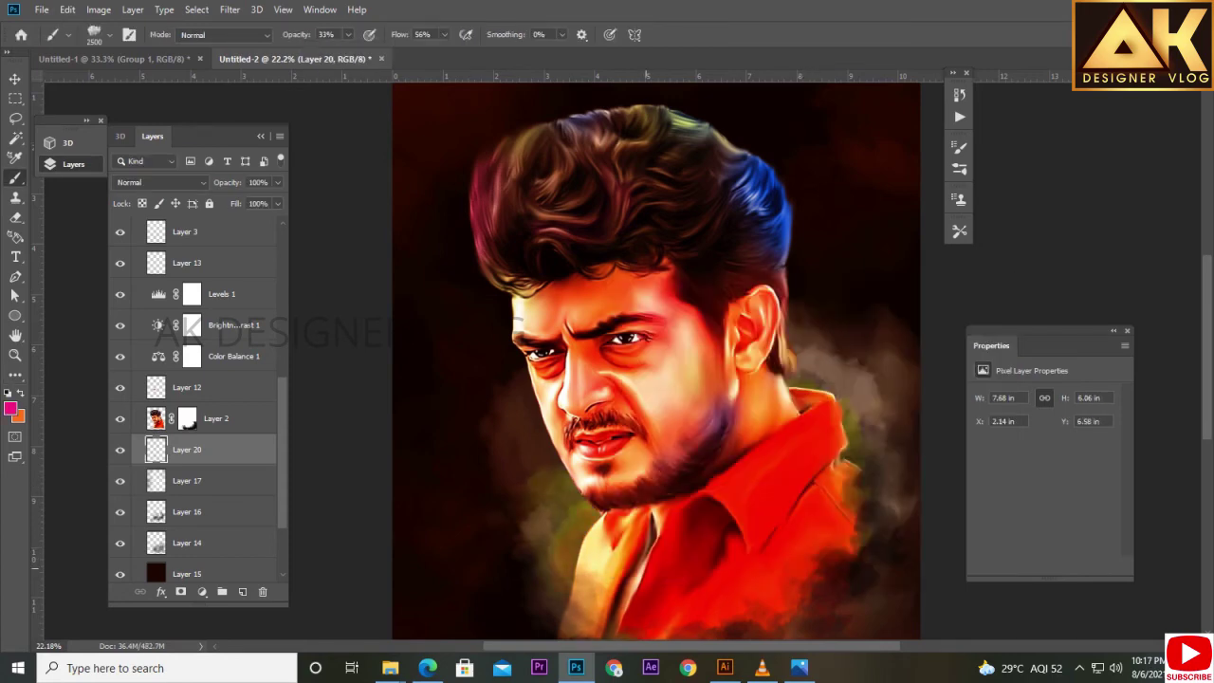
Enable a Drop Shadow in Layer 2's layer style settings.
{"action": "double_click", "coordinate": [242, 418]}
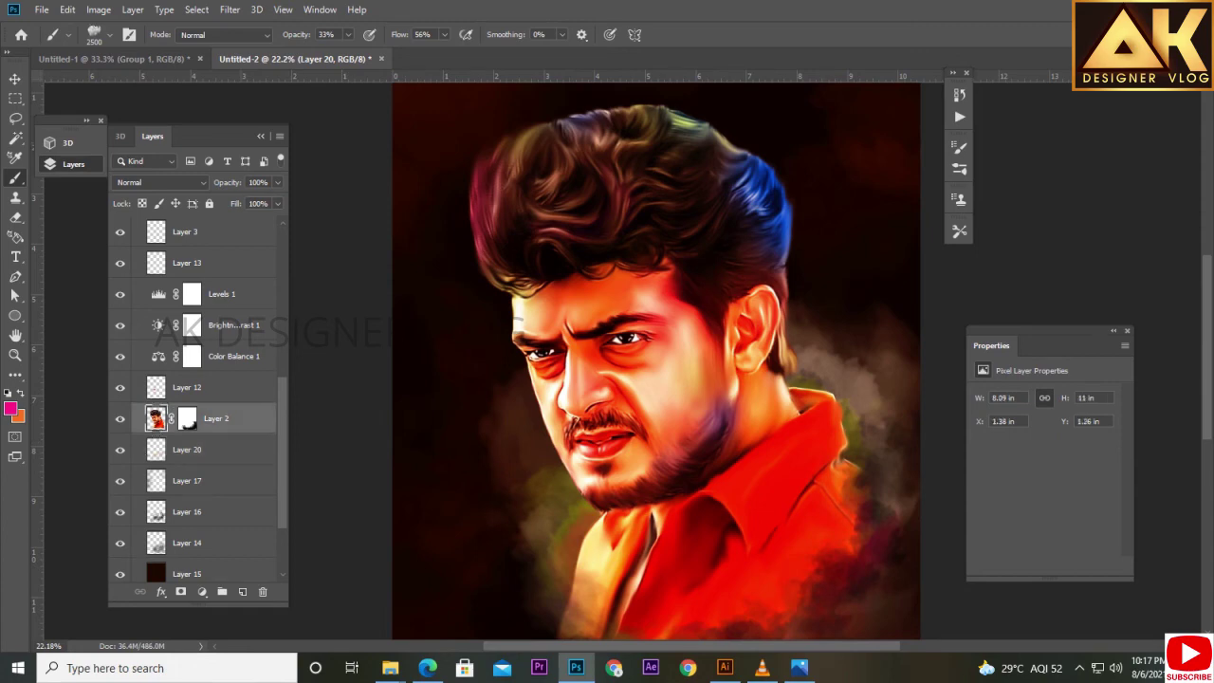
{"action": "left_click", "coordinate": [650, 607]}
{"action": "left_click", "coordinate": [980, 415]}
Set the drop shadow colour to black and apply it to Layer 2.
{"action": "left_click", "coordinate": [978, 315]}
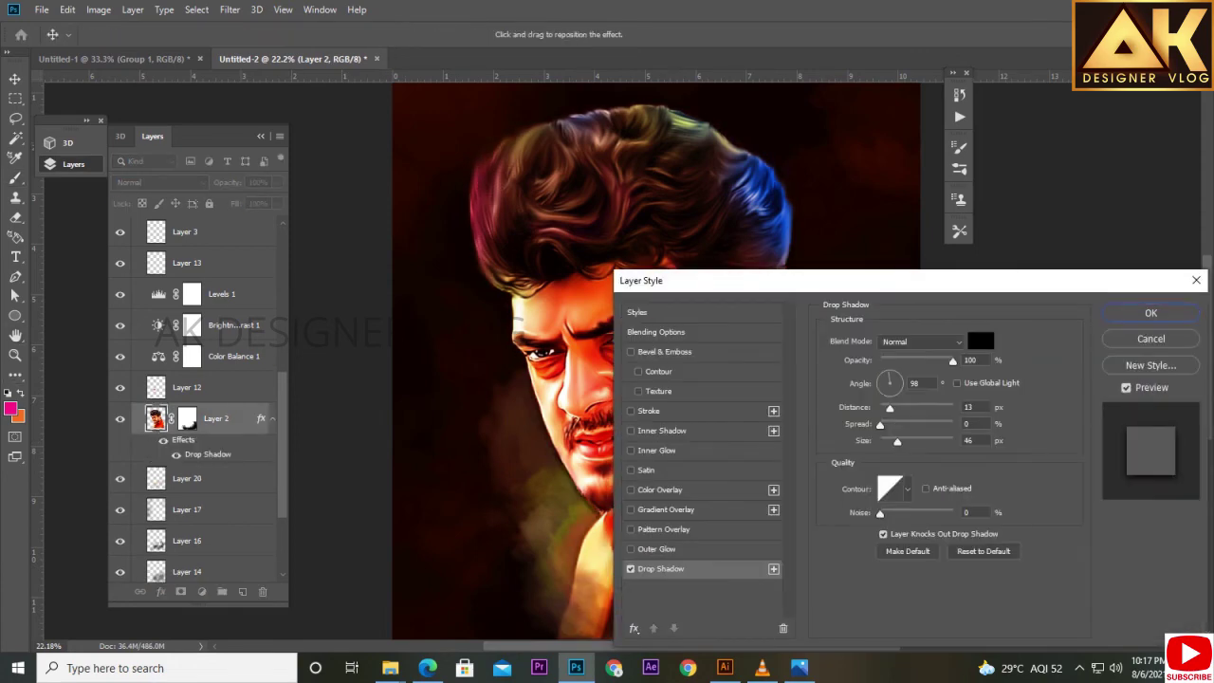
{"action": "key", "text": "Return"}
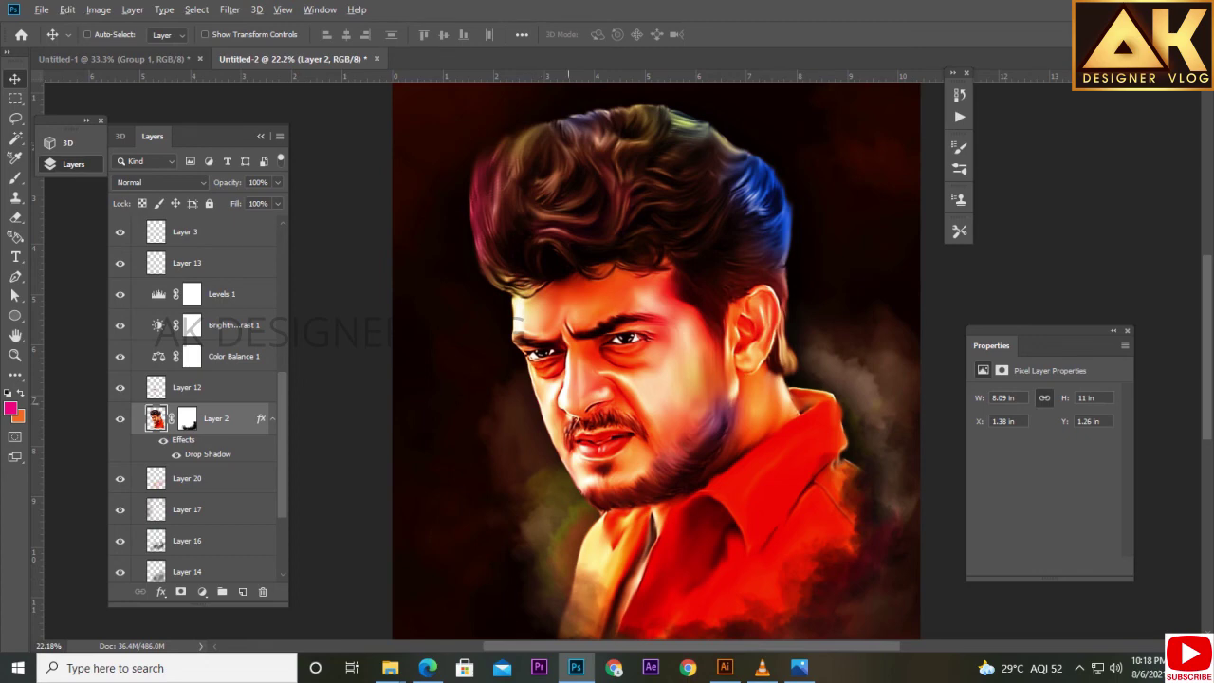
Collapse Group 1, zoom in and out over the portrait, then fit it to the window.
{"action": "scroll", "coordinate": [581, 337], "scroll_direction": "up", "scroll_amount": 1}
{"action": "scroll", "coordinate": [199, 399], "scroll_direction": "up", "scroll_amount": 5}
{"action": "left_click", "coordinate": [138, 225]}
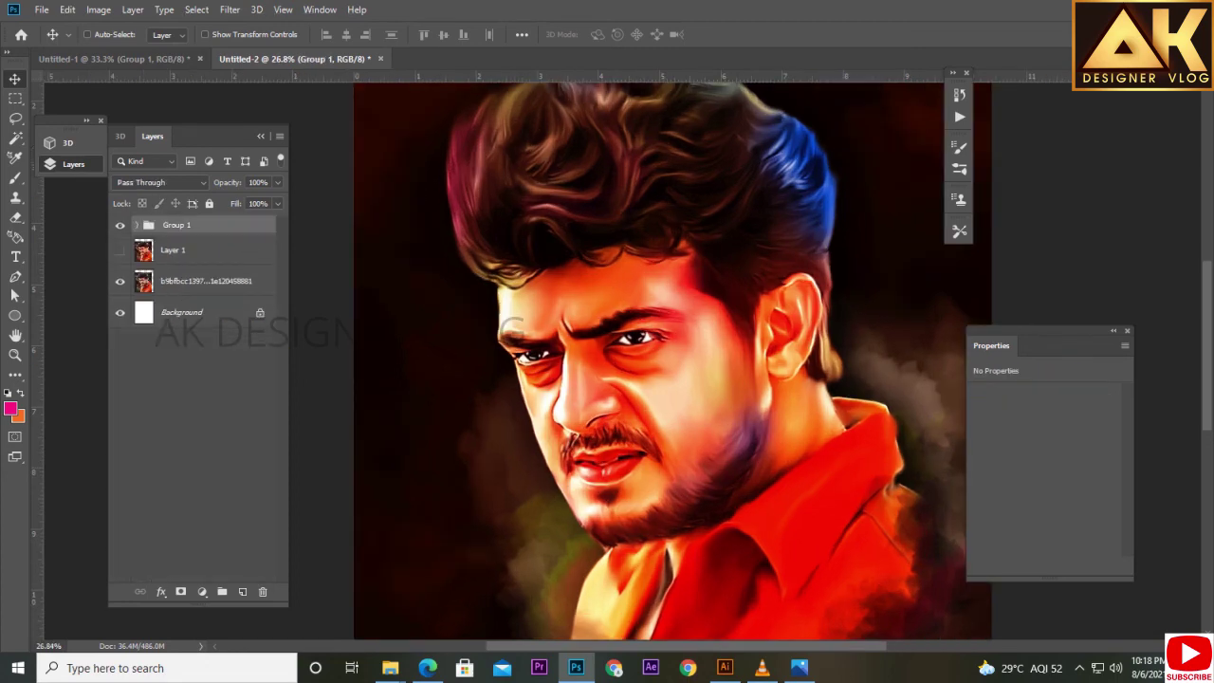
{"action": "scroll", "coordinate": [622, 360], "scroll_direction": "down", "scroll_amount": 3}
{"action": "scroll", "coordinate": [584, 322], "scroll_direction": "up", "scroll_amount": 5}
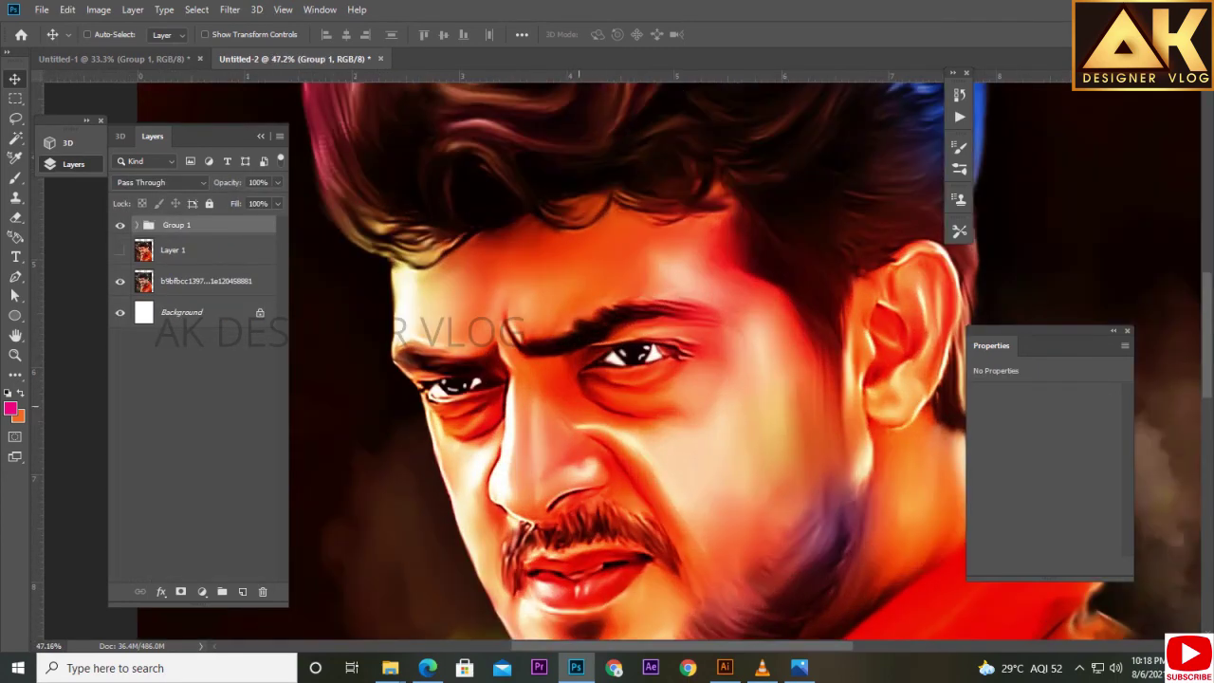
{"action": "scroll", "coordinate": [550, 358], "scroll_direction": "down", "scroll_amount": 3}
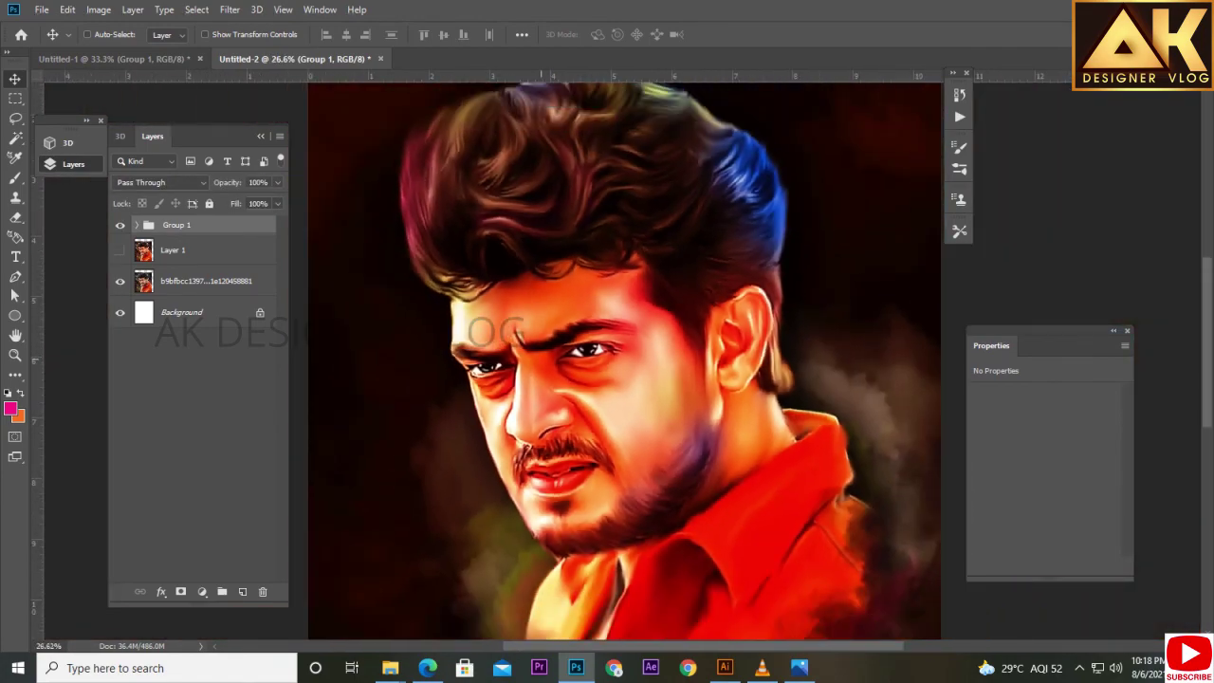
{"action": "scroll", "coordinate": [550, 455], "scroll_direction": "up", "scroll_amount": 3}
{"action": "scroll", "coordinate": [550, 455], "scroll_direction": "up", "scroll_amount": 2}
{"action": "scroll", "coordinate": [550, 455], "scroll_direction": "down", "scroll_amount": 2}
{"action": "scroll", "coordinate": [550, 455], "scroll_direction": "down", "scroll_amount": 3}
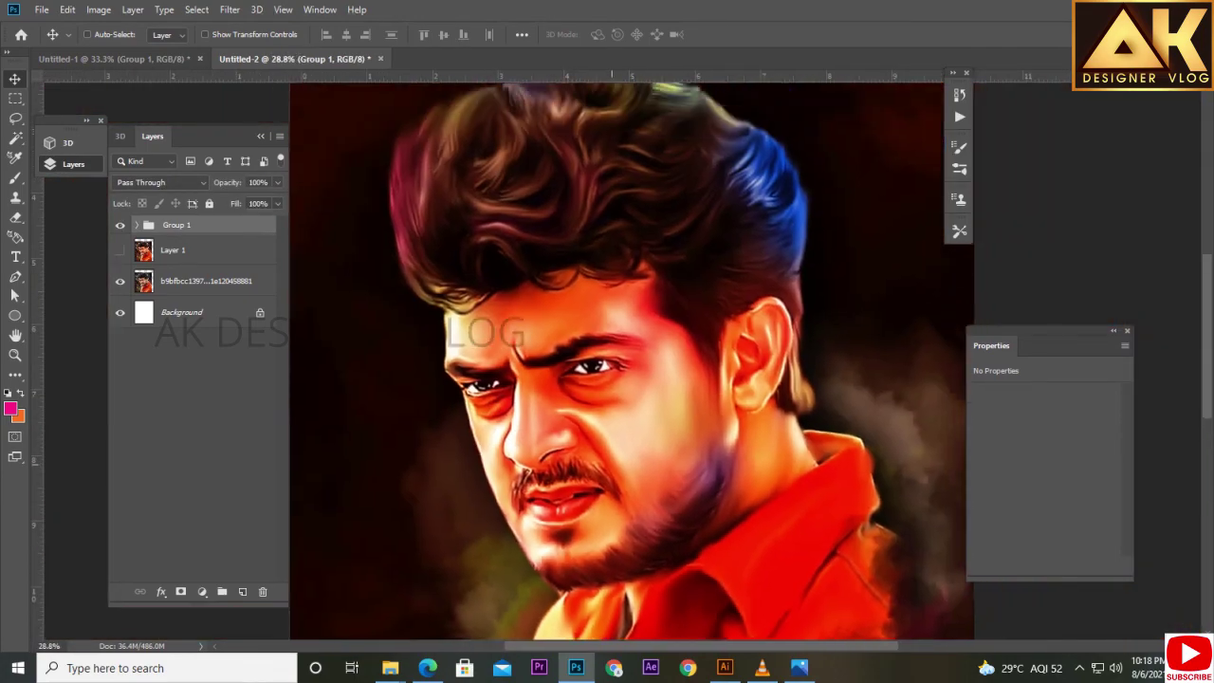
{"action": "key", "text": "ctrl+0"}
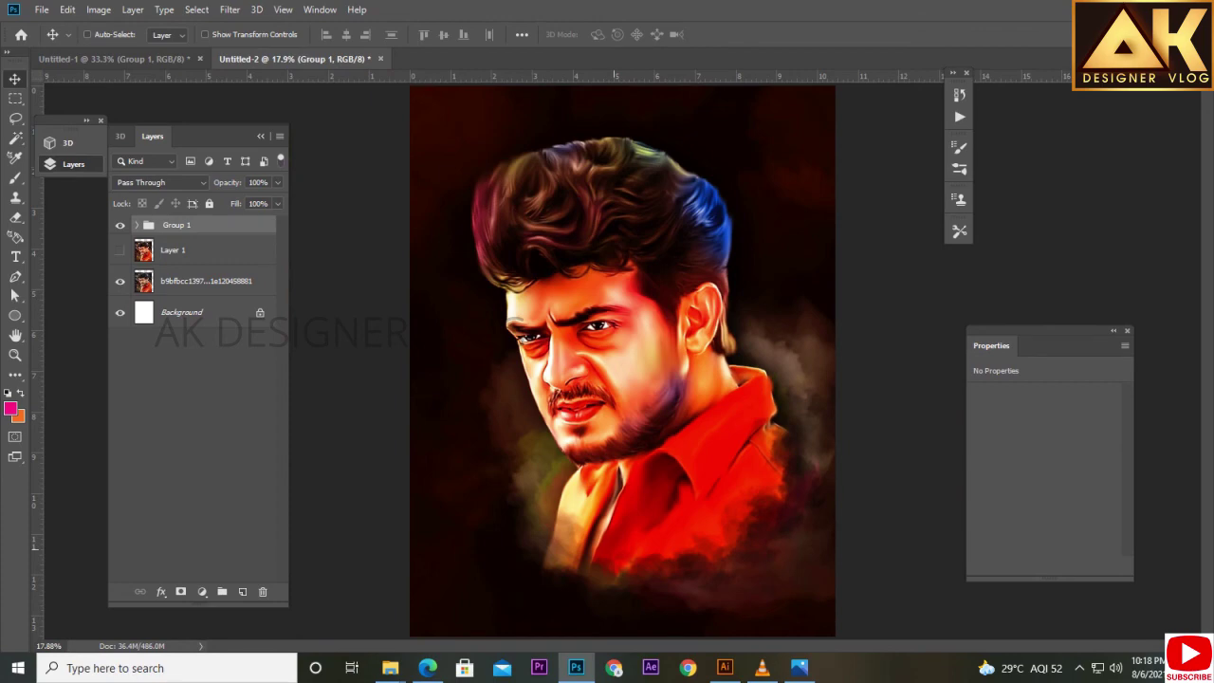
{"action": "left_click", "coordinate": [761, 667]}
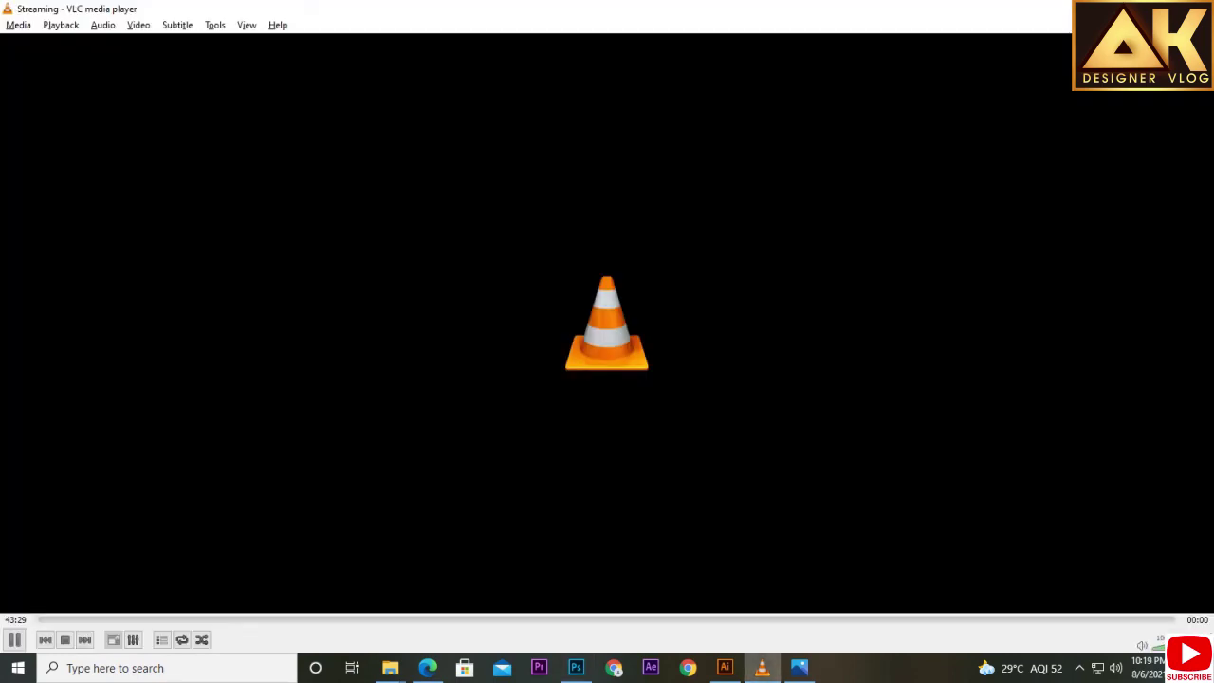